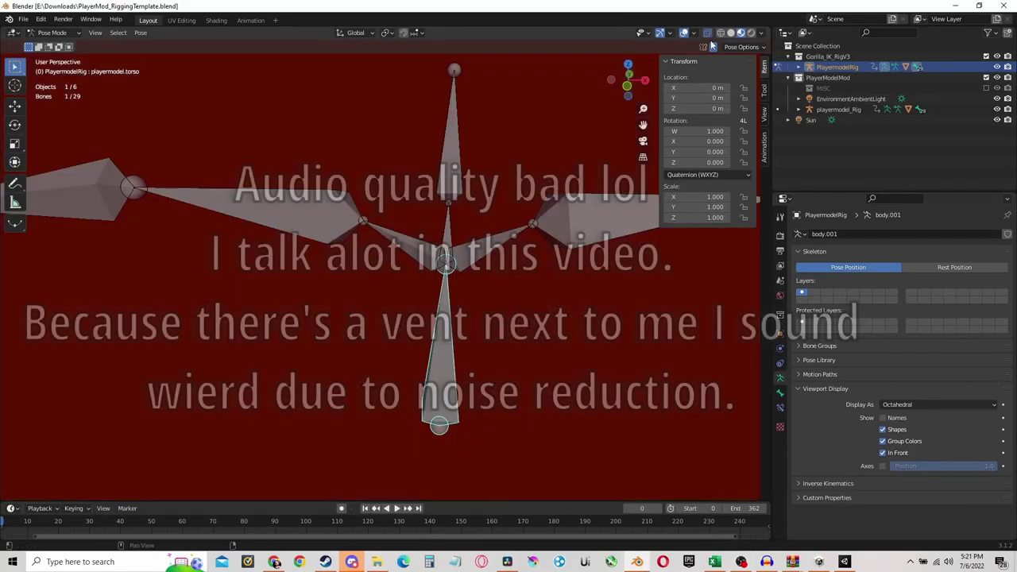
# - Try a free trackball rotation of the rig's head bone and undo it
pyautogui.click(707, 32)
pyautogui.scroll(1, 641, 232)
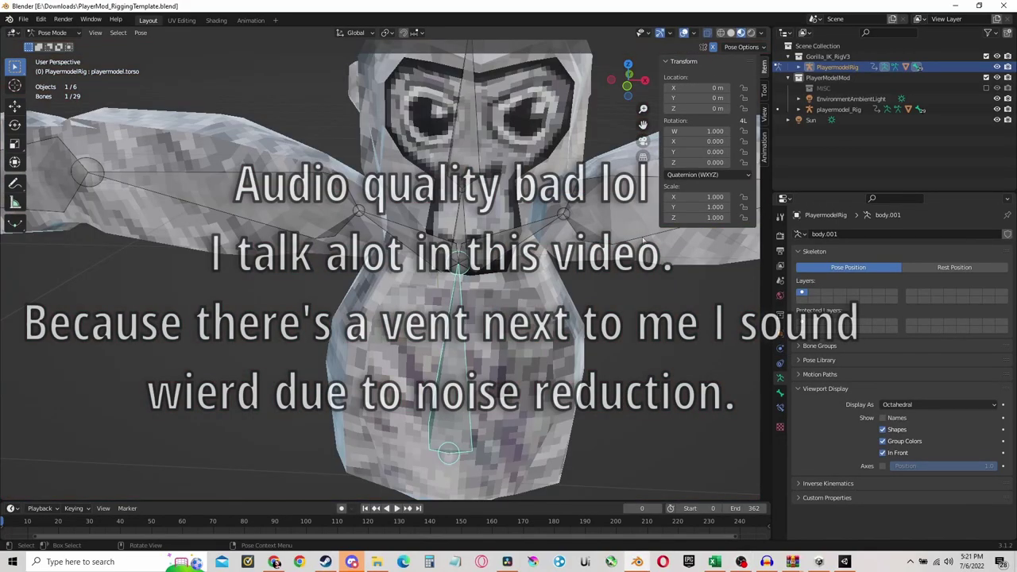
pyautogui.press('r')
pyautogui.press('r')
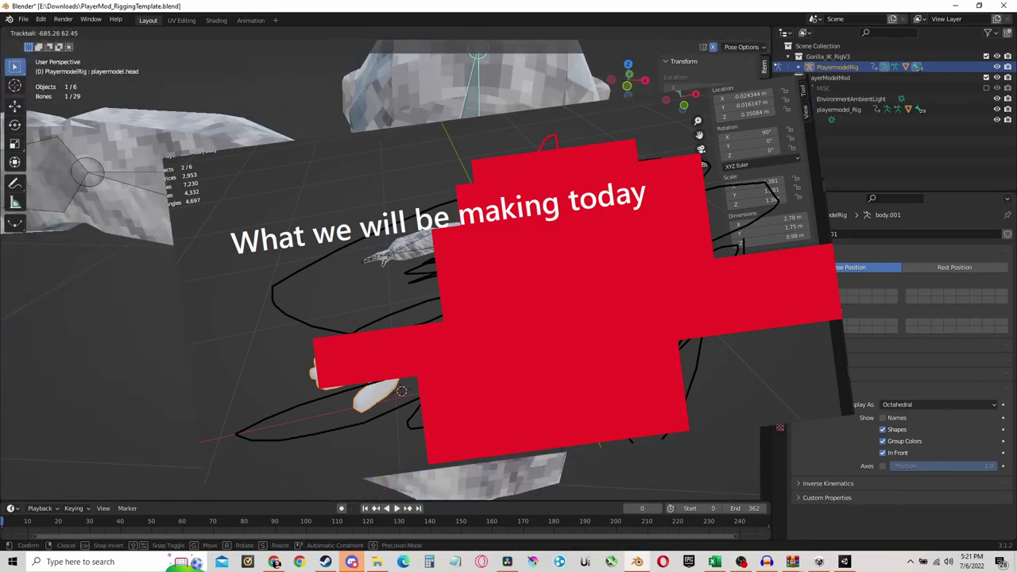
pyautogui.click(473, 523)
pyautogui.hotkey('ctrl', 'z')
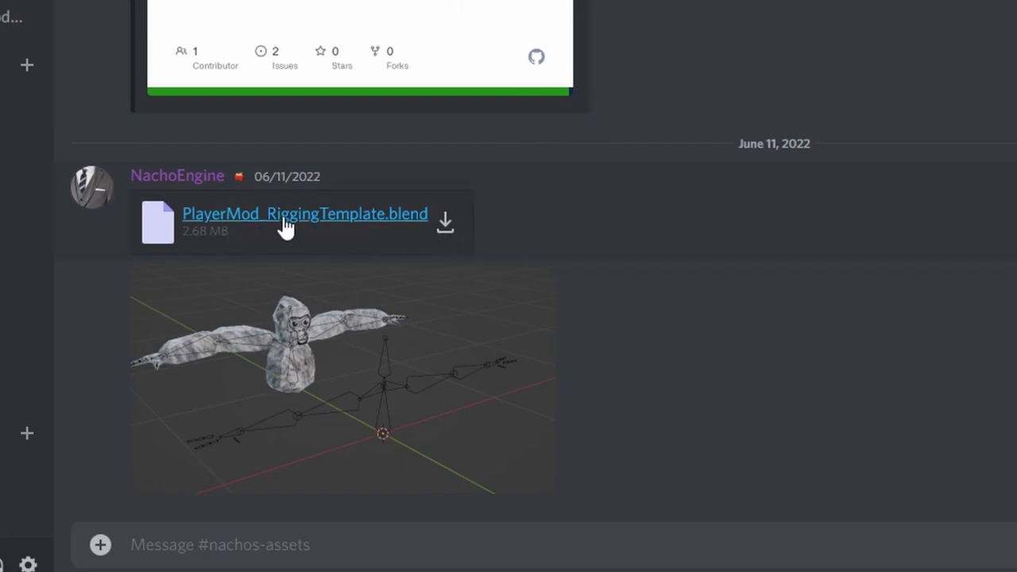
# - Locate the PlayerModelMod GitHub link in the nachos-assets Discord channel and highlight its URL
pyautogui.scroll(2, 465, 213)
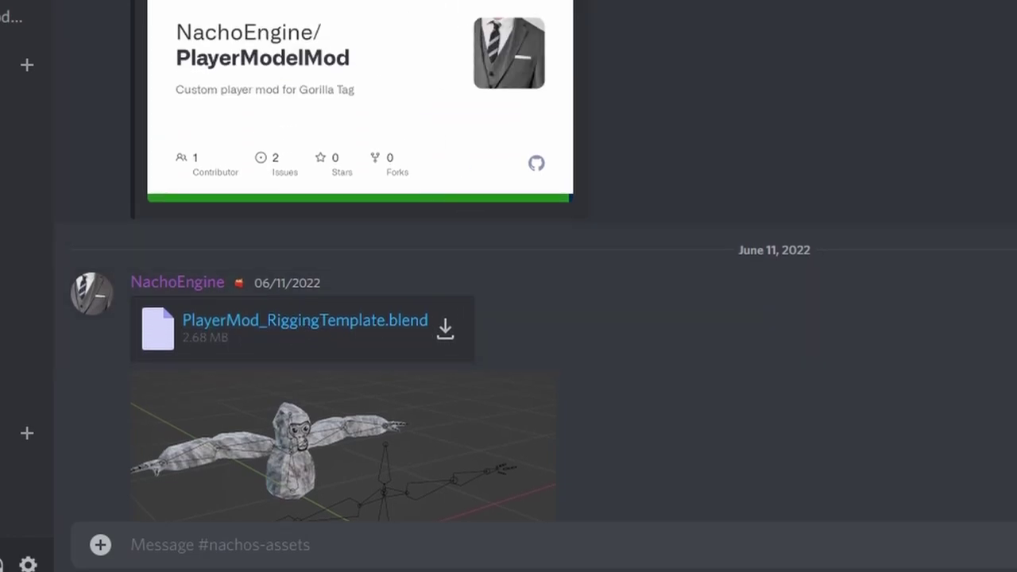
pyautogui.scroll(3, 358, 262)
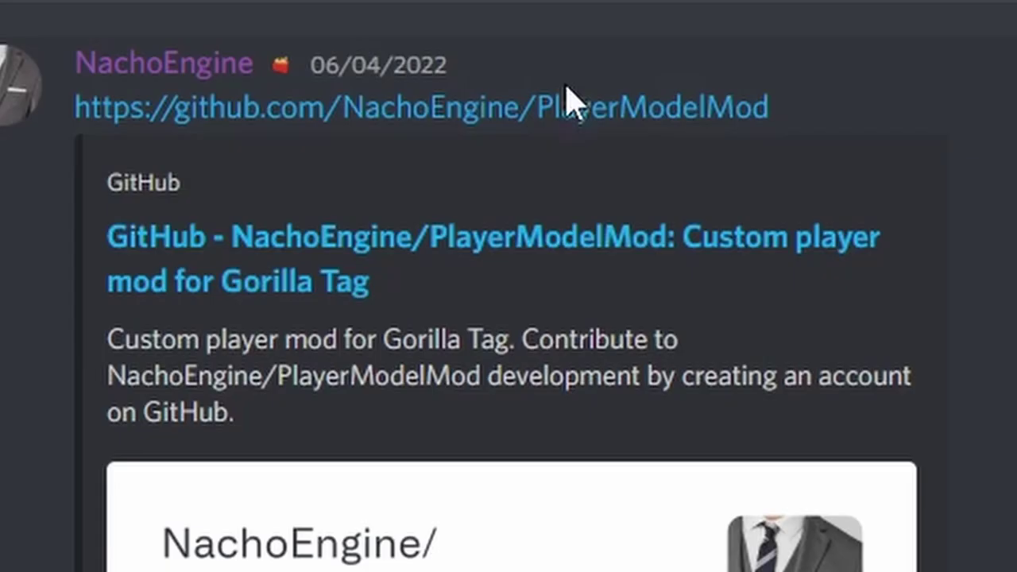
pyautogui.moveTo(771, 112); pyautogui.dragTo(50, 130)
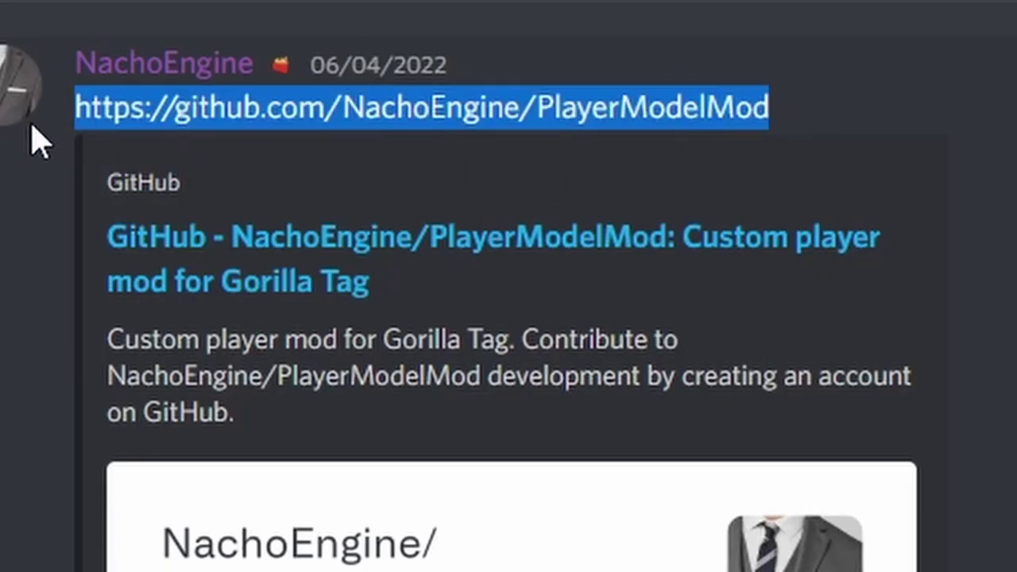
pyautogui.click(931, 177)
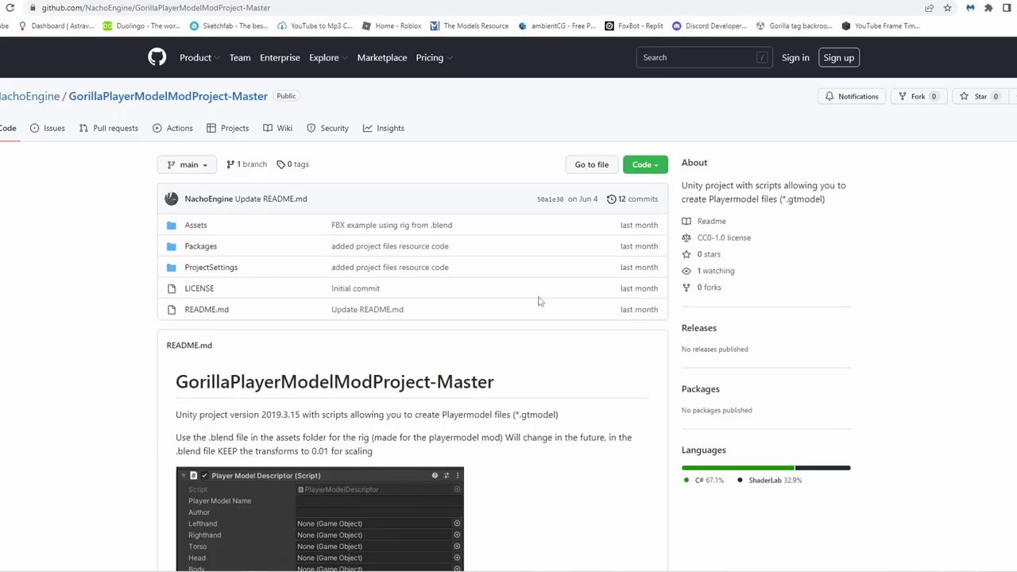
# - On the GorillaPlayerModelModProject-Master GitHub page, check the code download options and the Unity version named in the README
pyautogui.click(636, 165)
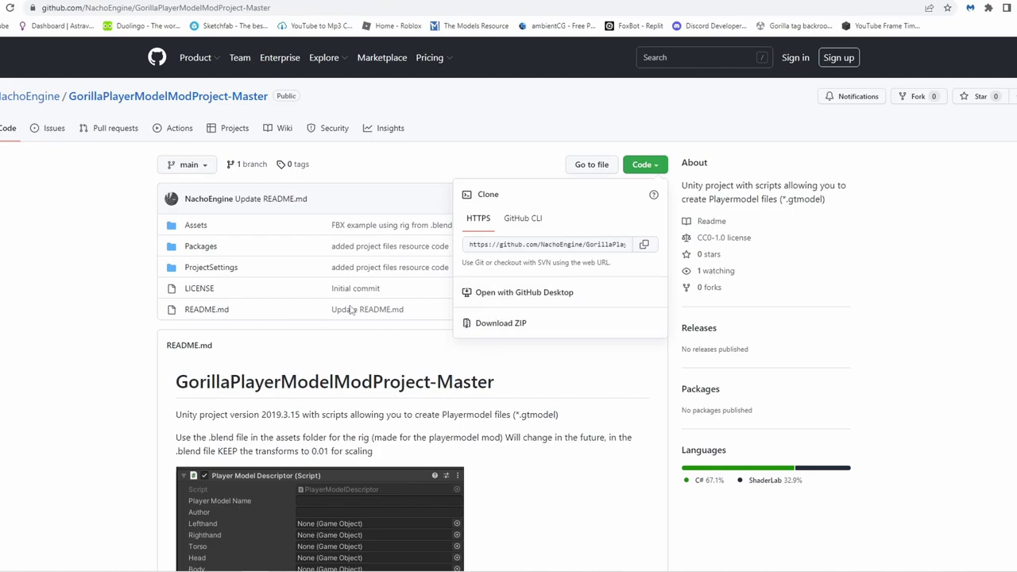
pyautogui.click(109, 239)
pyautogui.scroll(-2, 109, 239)
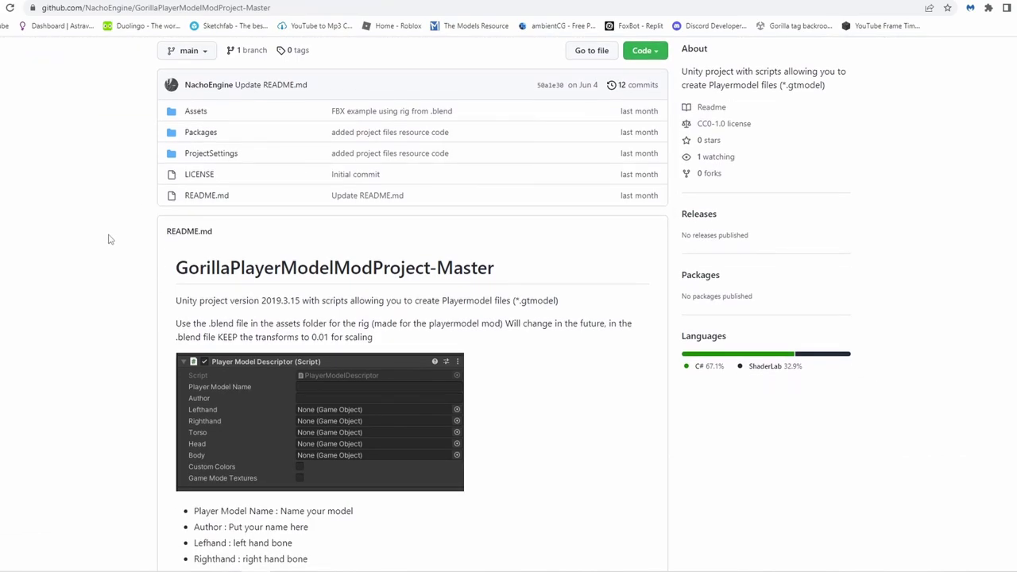
pyautogui.scroll(1, 110, 239)
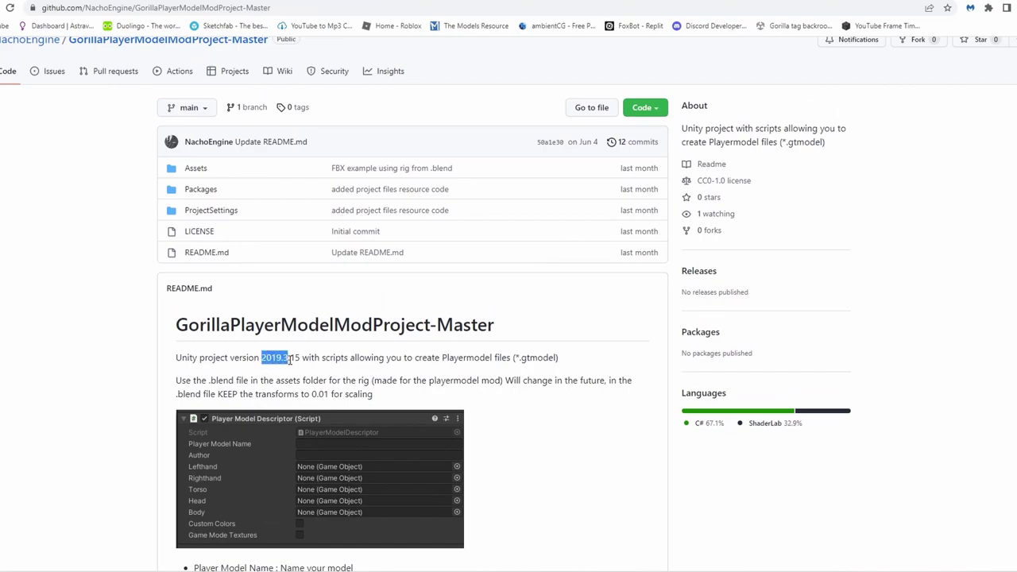
pyautogui.click(135, 335)
pyautogui.hotkey('ctrl', 't')
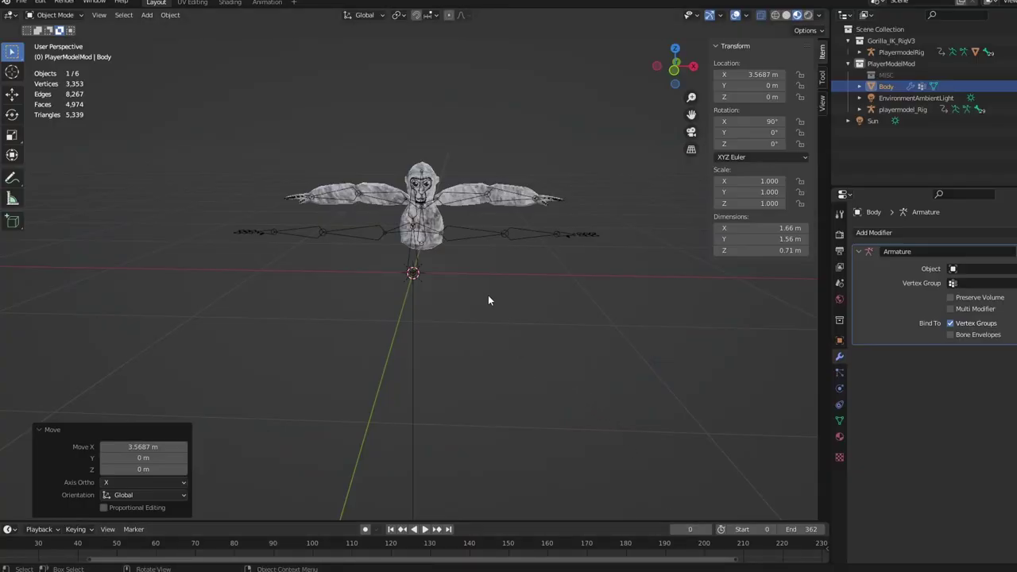
pyautogui.keyDown('shift'); pyautogui.moveTo(489, 297); pyautogui.dragTo(490, 337, button='middle'); pyautogui.keyUp('shift')
pyautogui.scroll(3, 488, 346)
pyautogui.scroll(1, 490, 338)
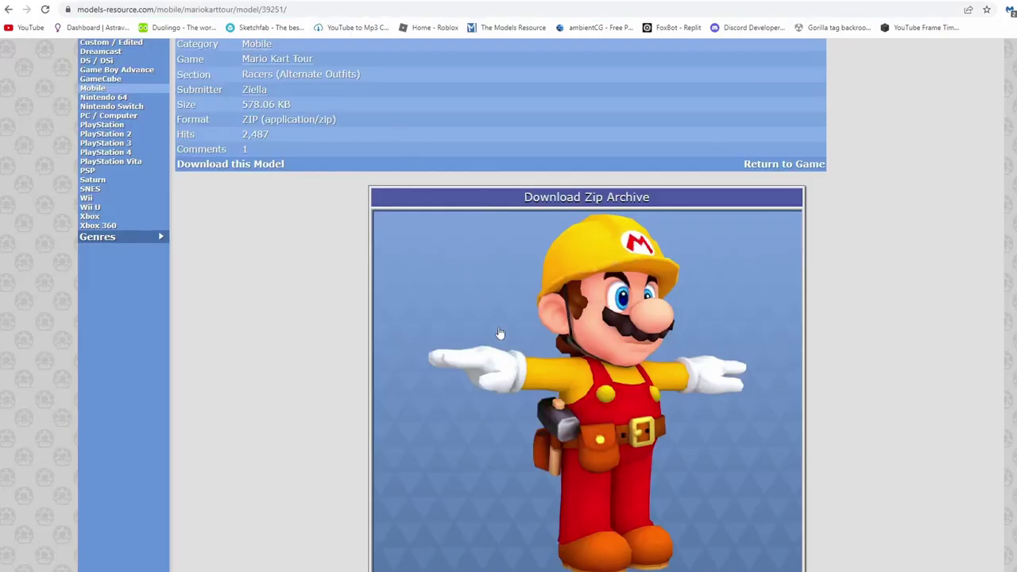
# - Examine the Builder Mario model's details, preview and pose on its Models Resource page in the browser
pyautogui.scroll(-3, 324, 277)
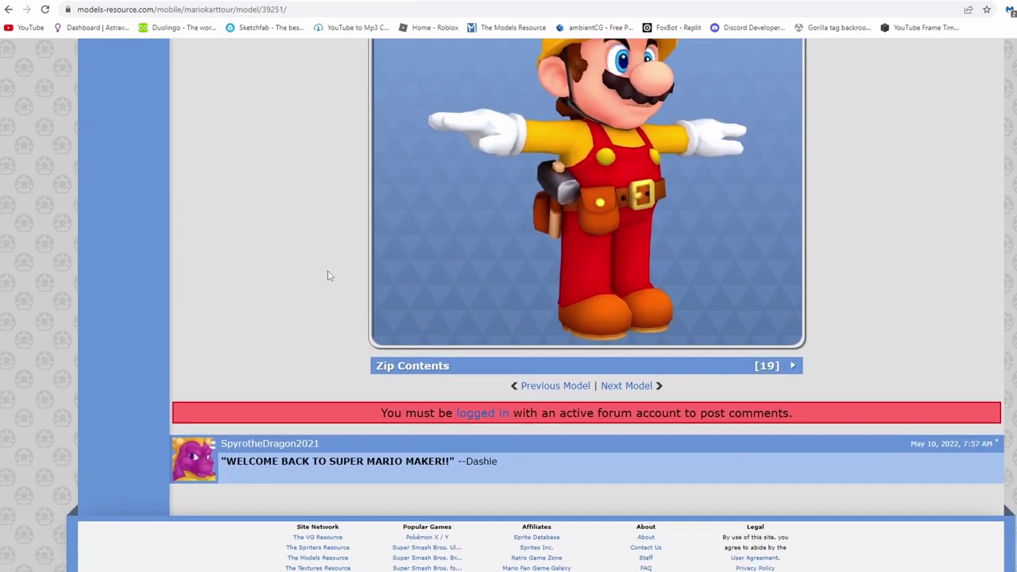
pyautogui.scroll(3, 326, 277)
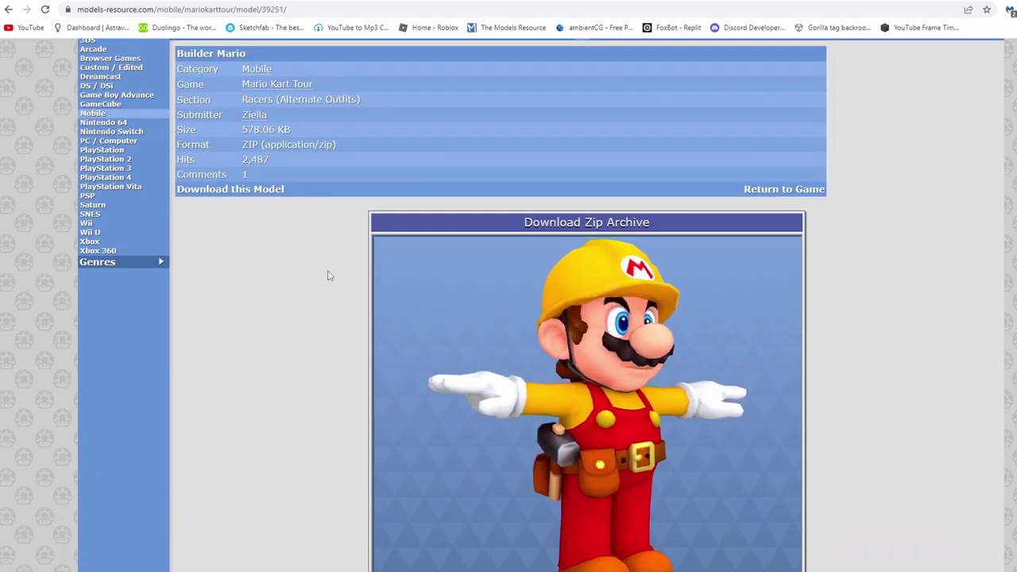
pyautogui.scroll(2, 328, 276)
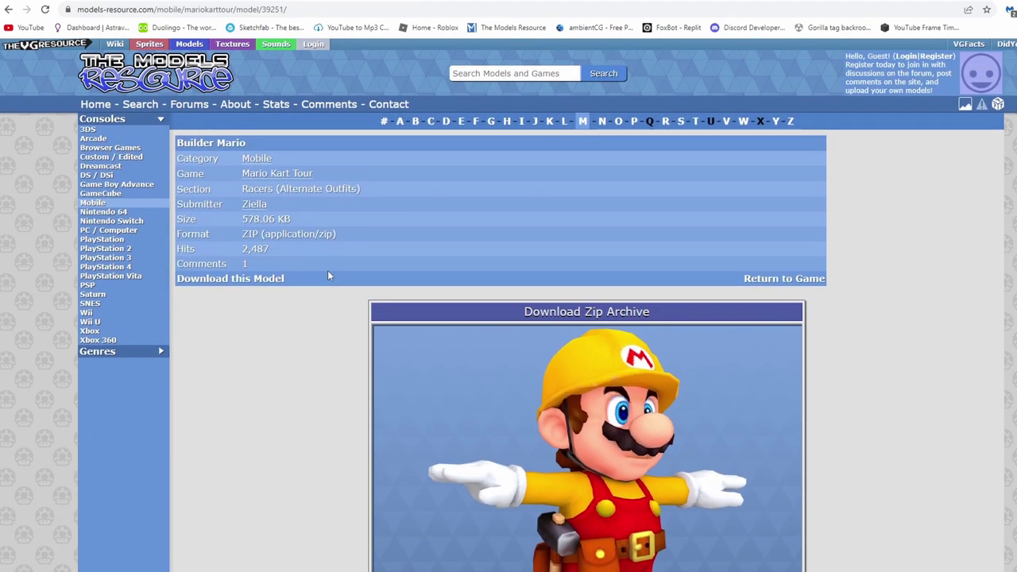
pyautogui.scroll(-3, 327, 276)
pyautogui.scroll(1, 326, 276)
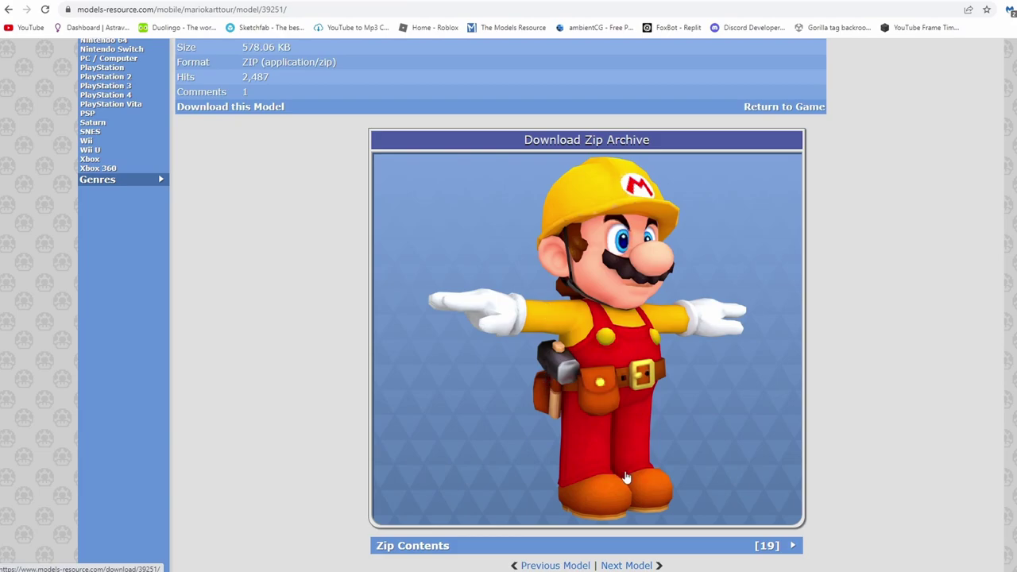
pyautogui.scroll(-2, 569, 404)
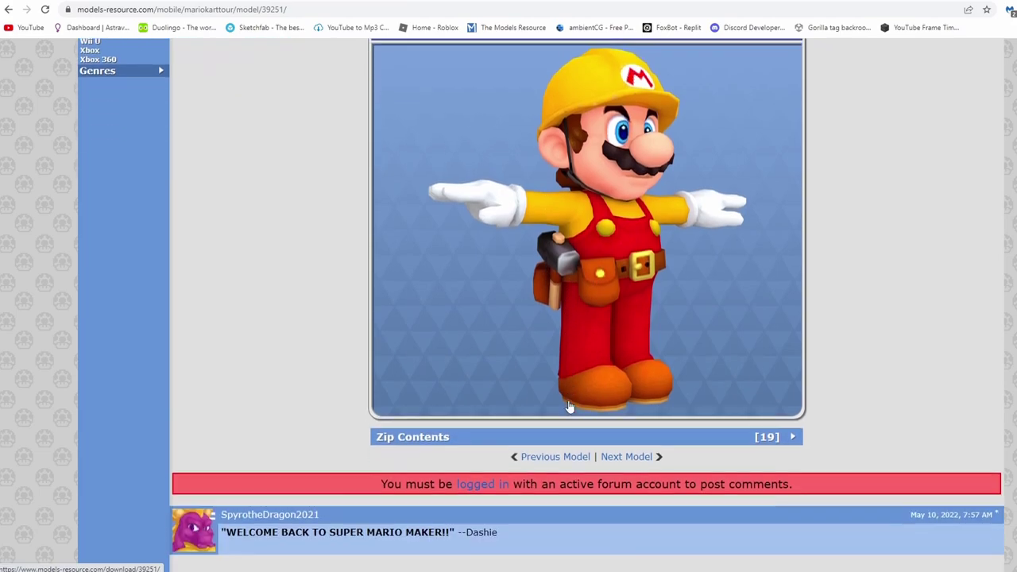
pyautogui.scroll(1, 556, 435)
pyautogui.scroll(2, 572, 440)
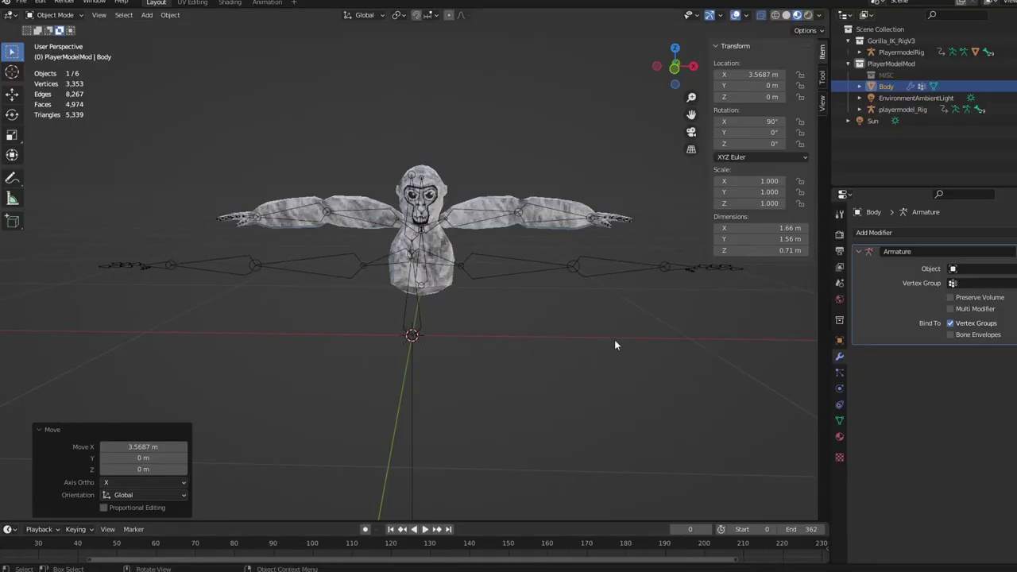
# - In Blender, move the Mario body about -3.576 m along the X axis so it is centred on the rig
pyautogui.press('g')
pyautogui.press('x')
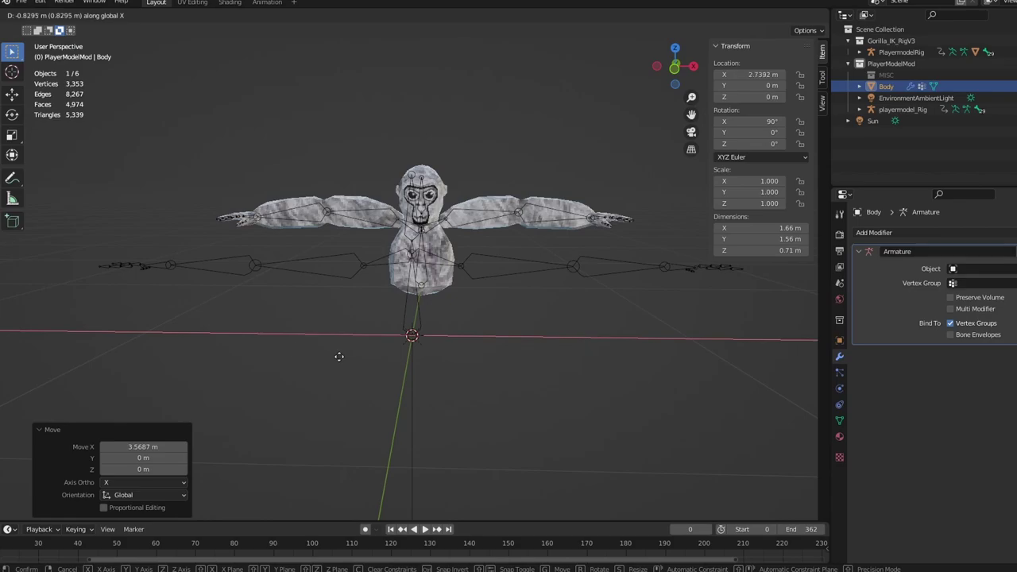
pyautogui.moveTo(500, 315)
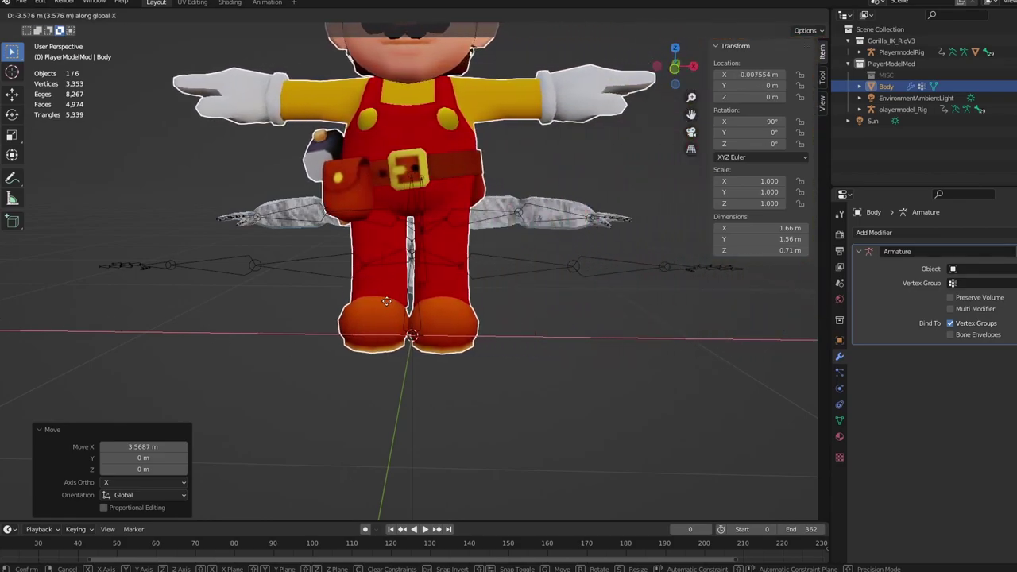
pyautogui.click(389, 304)
pyautogui.scroll(-1, 389, 304)
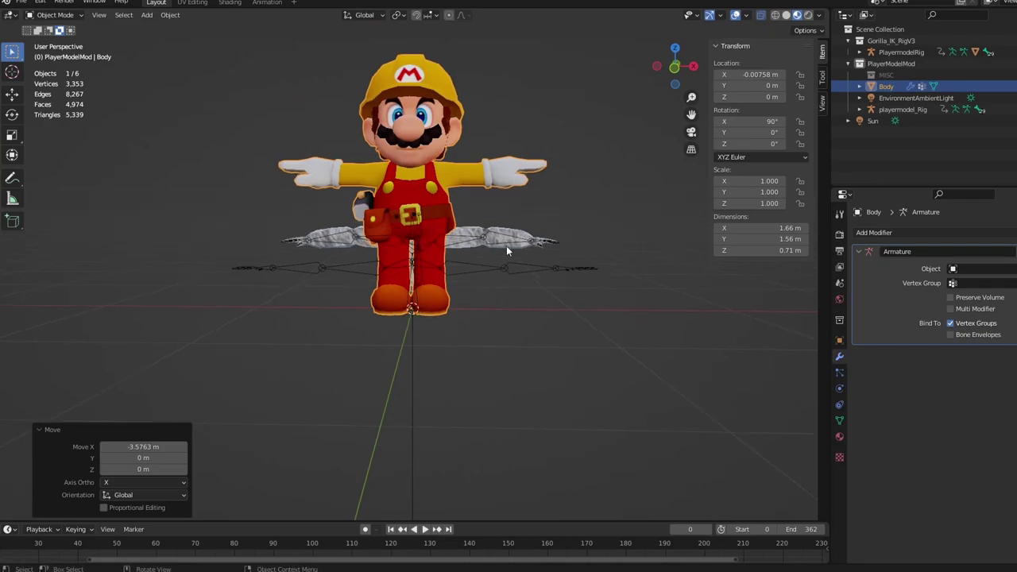
# - Scale the Mario body up uniformly to about 1.468 and lower it about 0.94 m along the Z axis
pyautogui.keyDown('shift'); pyautogui.moveTo(506, 245); pyautogui.dragTo(511, 347, button='middle'); pyautogui.keyUp('shift')
pyautogui.press('s')
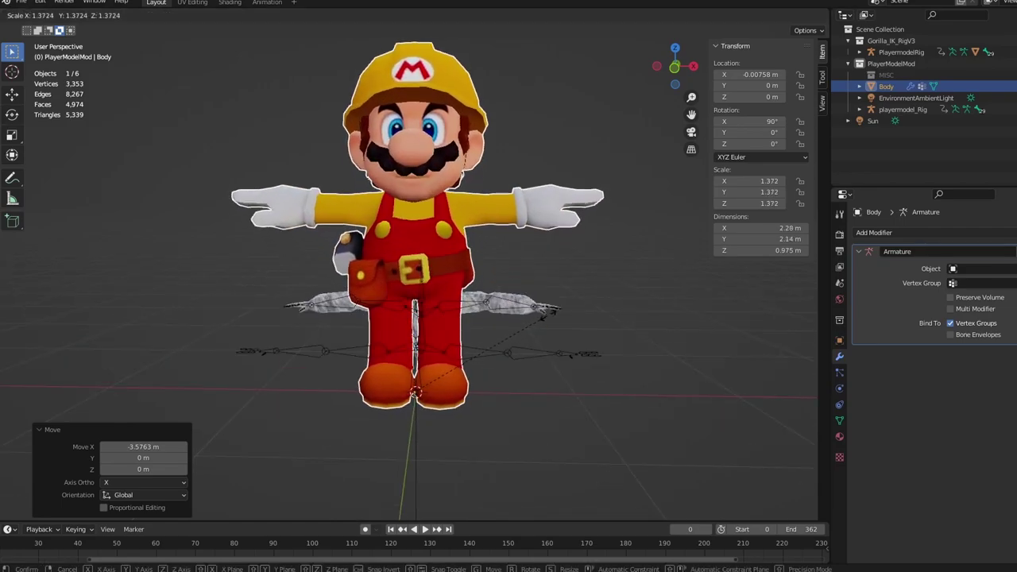
pyautogui.click(562, 316)
pyautogui.scroll(-2, 561, 316)
pyautogui.press('g')
pyautogui.press('z')
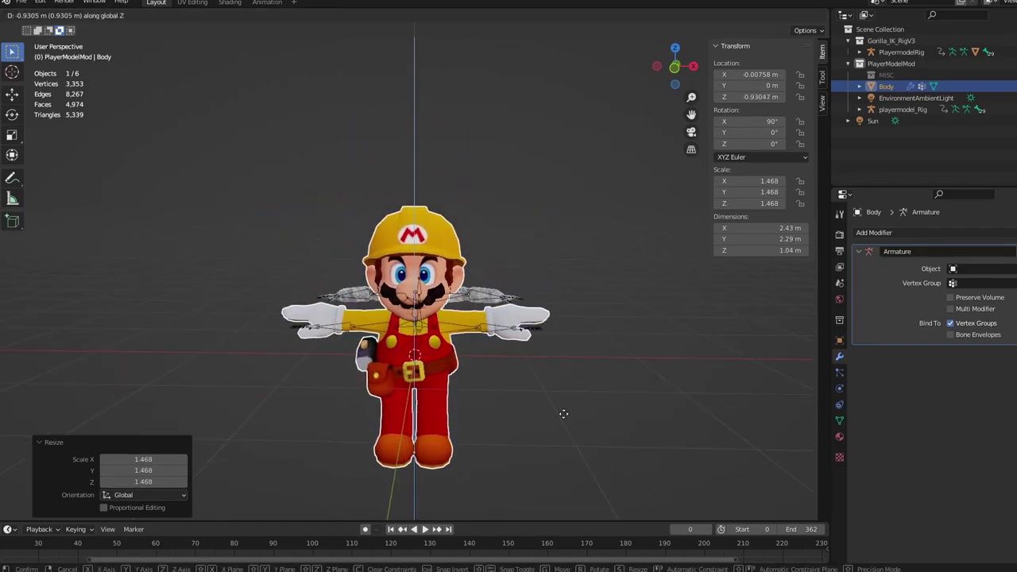
pyautogui.click(566, 408)
# - Shrink the Mario body to a scale of about 1.259 and raise it along Z to meet the rig's arm bones
pyautogui.scroll(2, 567, 401)
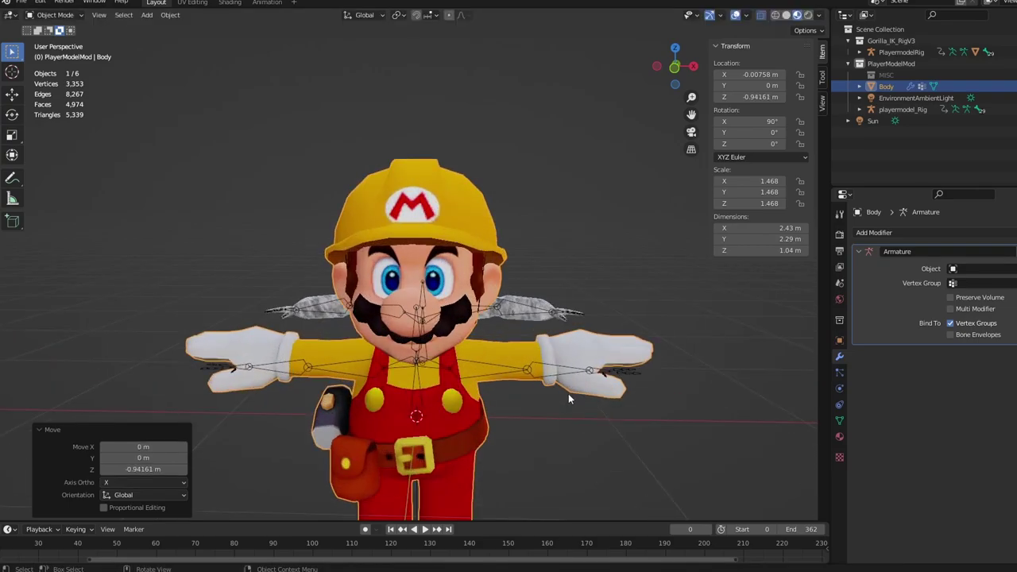
pyautogui.moveTo(568, 393); pyautogui.dragTo(631, 333, button='middle')
pyautogui.press('s')
pyautogui.click(563, 348)
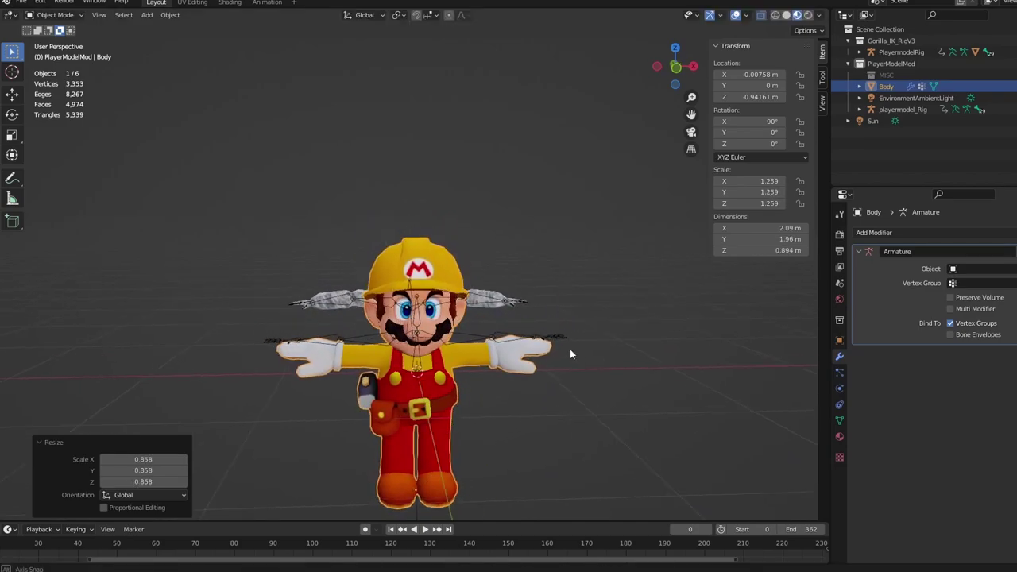
pyautogui.press('g')
pyautogui.press('z')
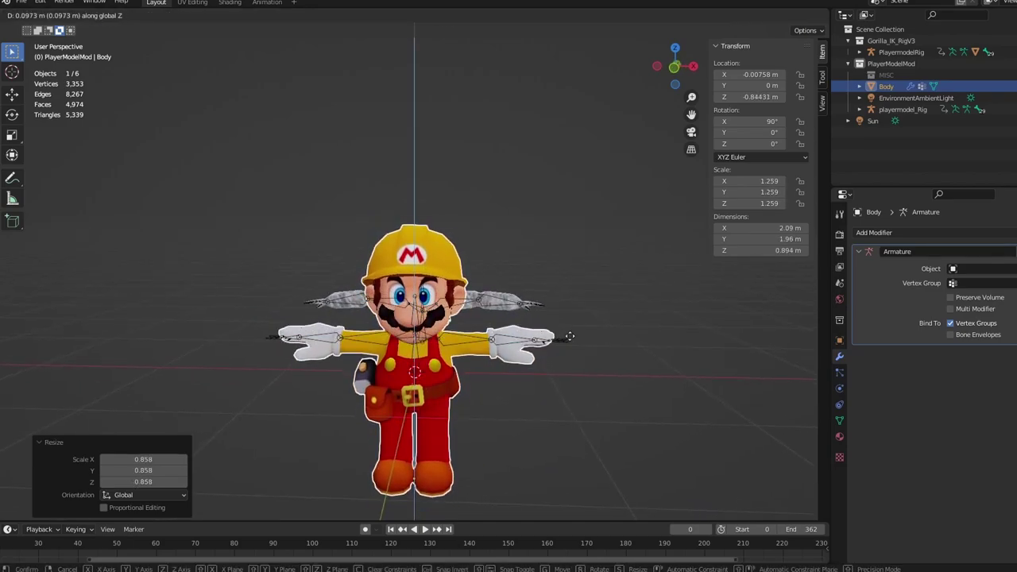
pyautogui.click(572, 328)
# - Enlarge the Mario body to a scale of about 1.381 and lower it about 0.116 m along Z
pyautogui.press('s')
pyautogui.click(589, 339)
pyautogui.press('g')
pyautogui.press('z')
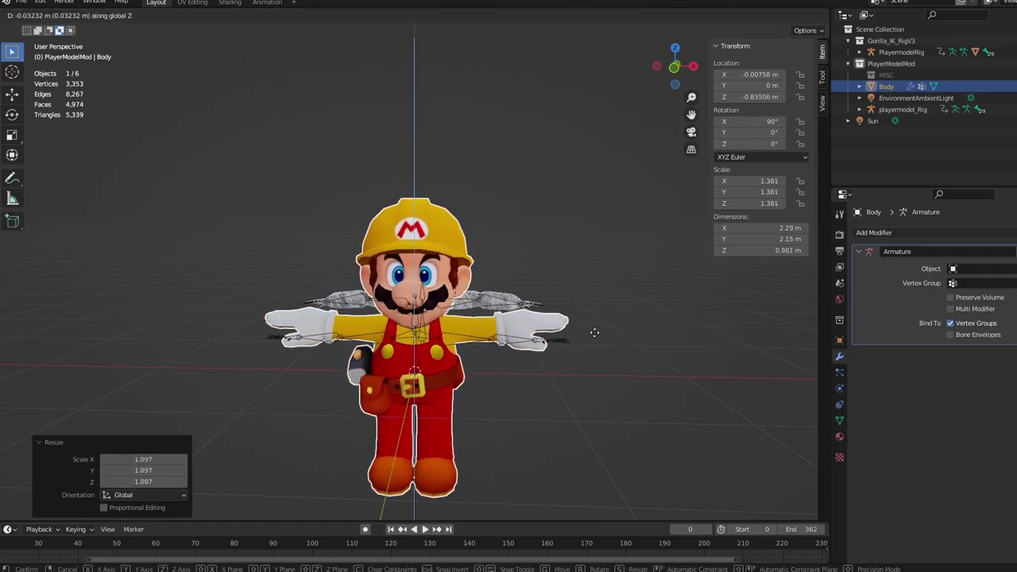
pyautogui.click(598, 340)
# - Fine-tune the Mario body's height along the Z axis so its arms and hands line up with the rig's bones
pyautogui.moveTo(599, 341); pyautogui.dragTo(703, 341, button='middle')
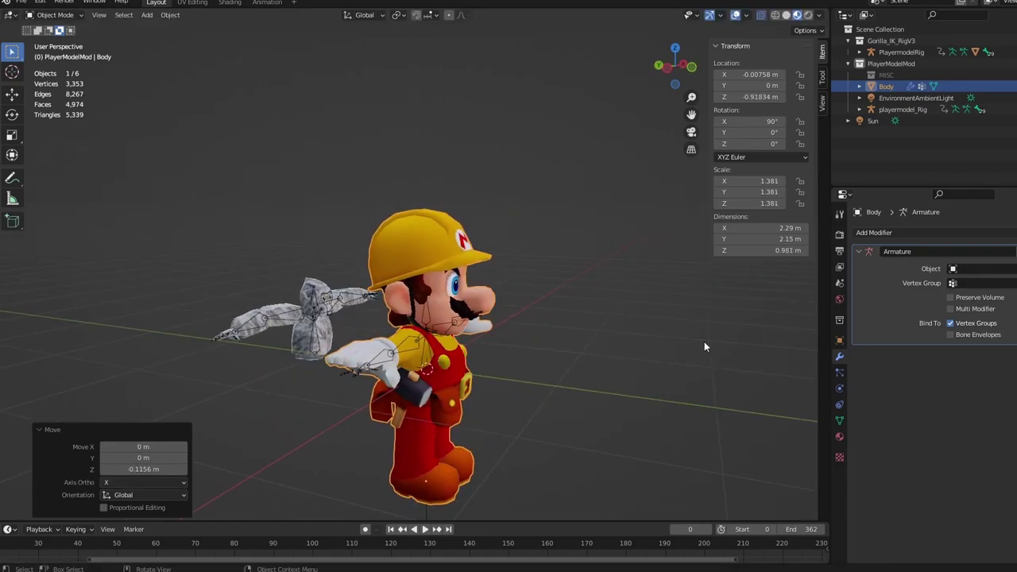
pyautogui.moveTo(631, 356); pyautogui.dragTo(548, 347, button='middle')
pyautogui.press('g')
pyautogui.press('z')
pyautogui.click(673, 362)
pyautogui.scroll(4, 545, 337)
pyautogui.scroll(2, 534, 336)
pyautogui.moveTo(492, 370); pyautogui.dragTo(524, 316, button='middle')
pyautogui.press('g')
pyautogui.press('z')
pyautogui.click(587, 317)
# - In Edit Mode, select both linked shoe meshes of the Mario body and delete their vertices
pyautogui.scroll(-6, 508, 310)
pyautogui.press('Tab')
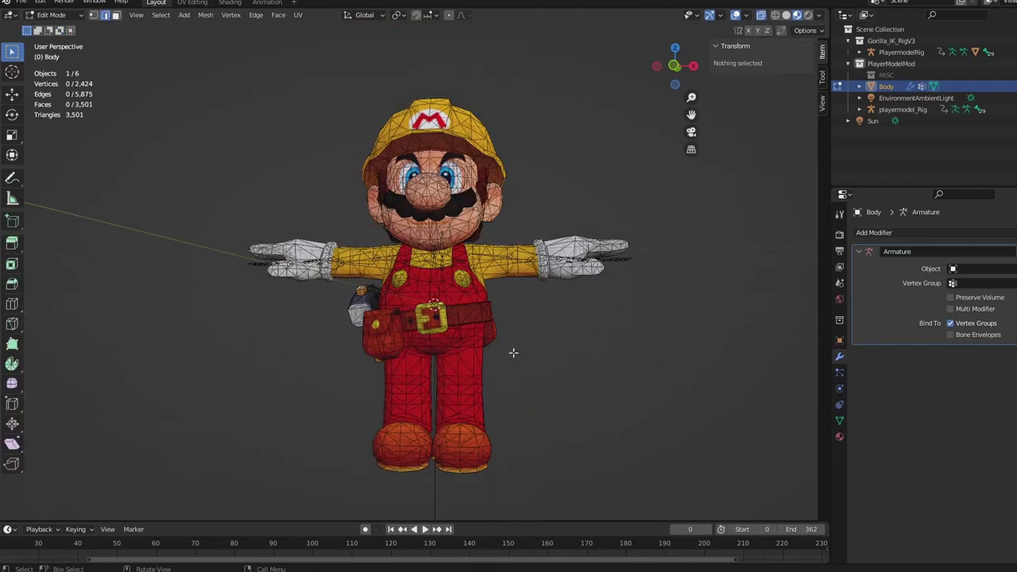
pyautogui.moveTo(513, 352); pyautogui.dragTo(433, 450, button='middle')
pyautogui.press('l')
pyautogui.click(548, 444)
pyautogui.press('l')
pyautogui.press('l')
pyautogui.press('l')
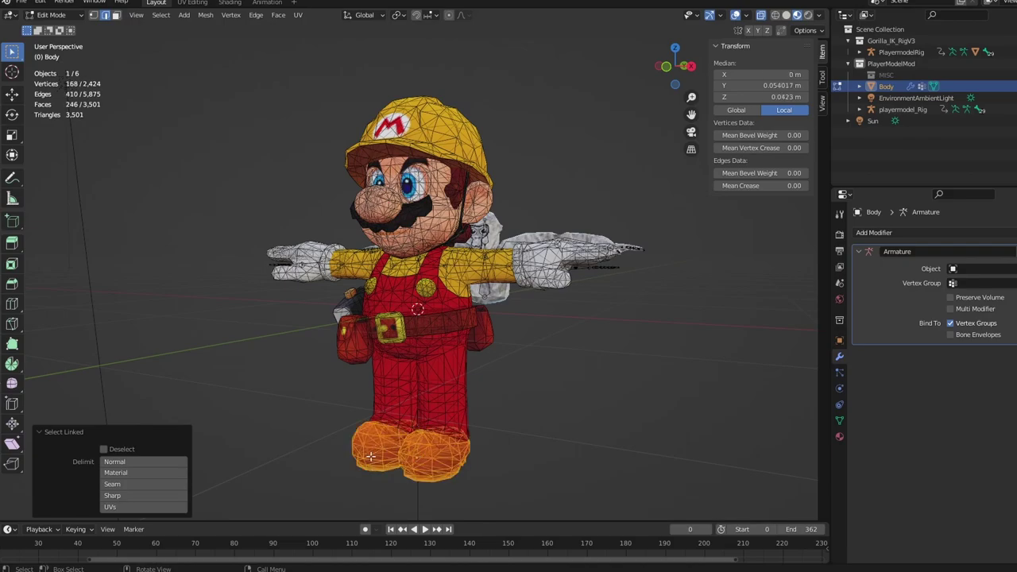
pyautogui.press('x')
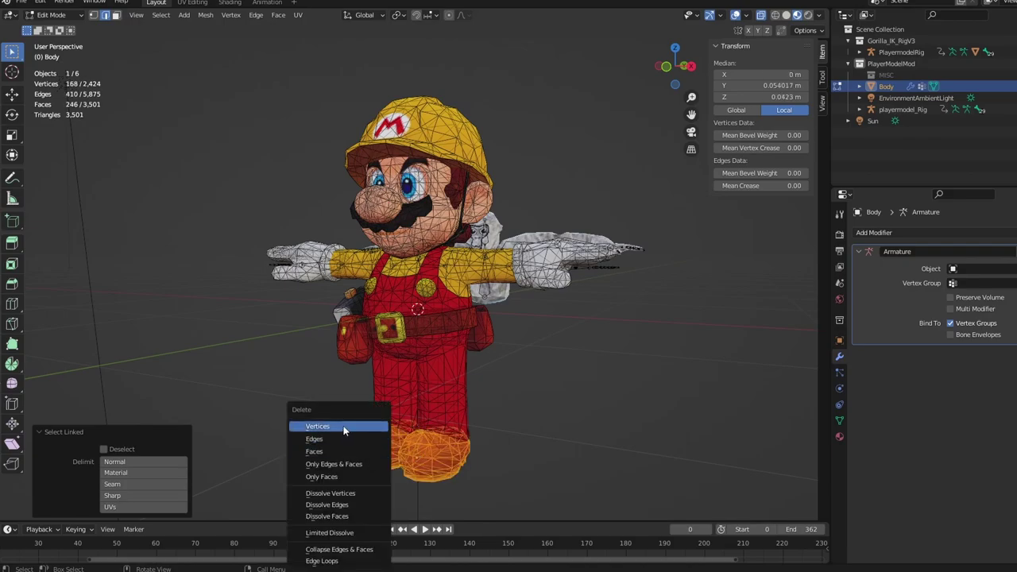
pyautogui.click(344, 429)
# - Select the small linked mesh piece left at the bottom of the legs and delete its vertices
pyautogui.press('l')
pyautogui.press('k')
pyautogui.press('Escape')
pyautogui.press('l')
pyautogui.press('x')
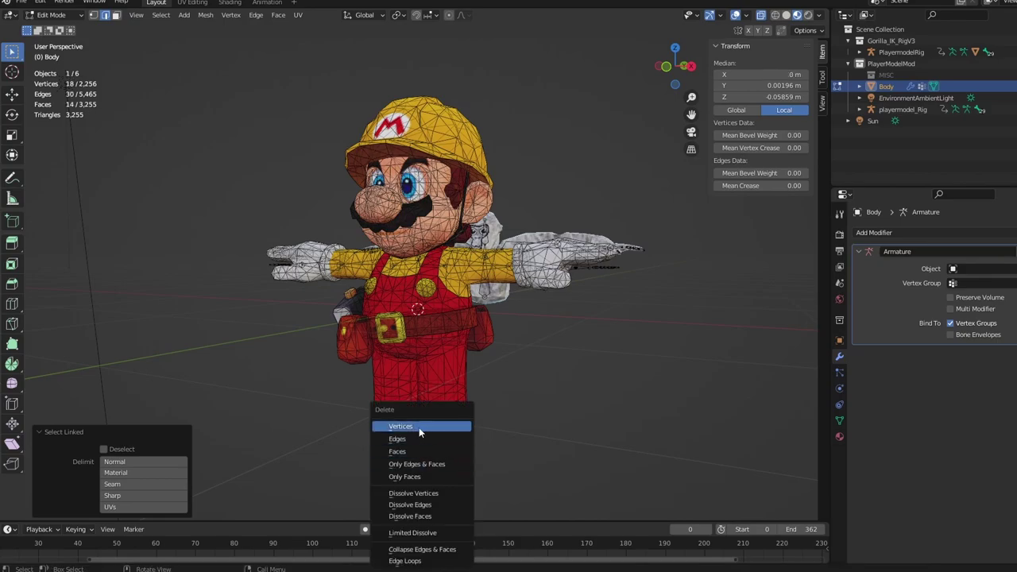
pyautogui.click(419, 427)
# - Select the linked overalls mesh, deselect its upper part and delete the trouser legs' vertices below the waist
pyautogui.press('l')
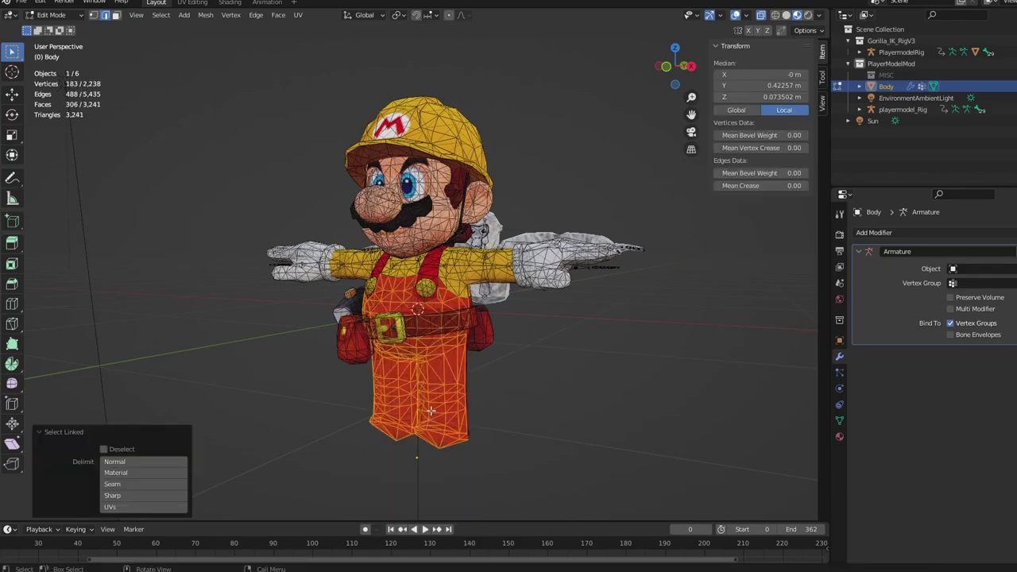
pyautogui.moveTo(430, 413); pyautogui.dragTo(302, 283, button='middle')
pyautogui.keyDown('ctrl'); pyautogui.moveTo(330, 229); pyautogui.dragTo(596, 322); pyautogui.keyUp('ctrl')
pyautogui.keyDown('ctrl'); pyautogui.moveTo(374, 318); pyautogui.dragTo(558, 352); pyautogui.keyUp('ctrl')
pyautogui.press('x')
pyautogui.click(560, 353)
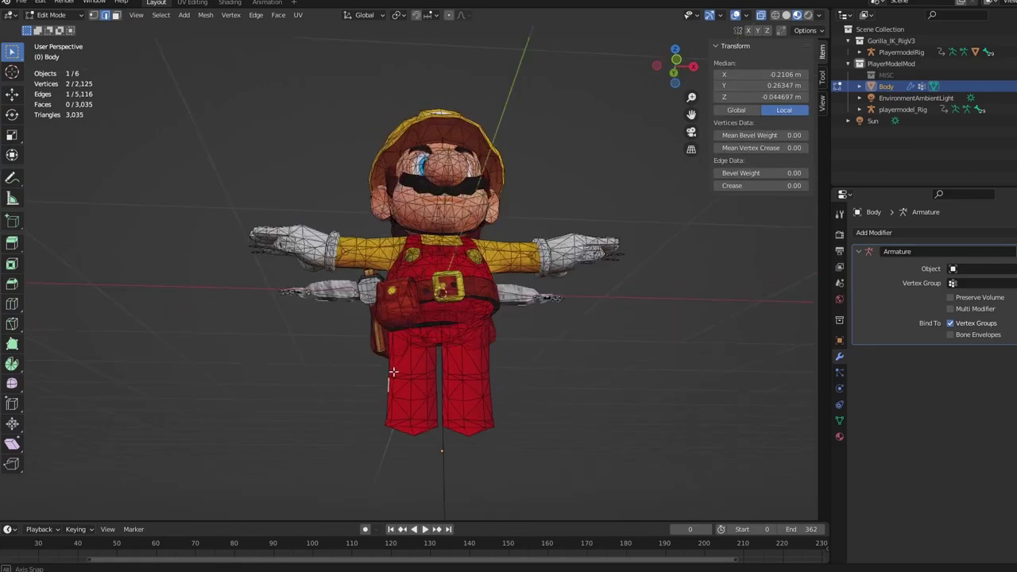
pyautogui.click(774, 15)
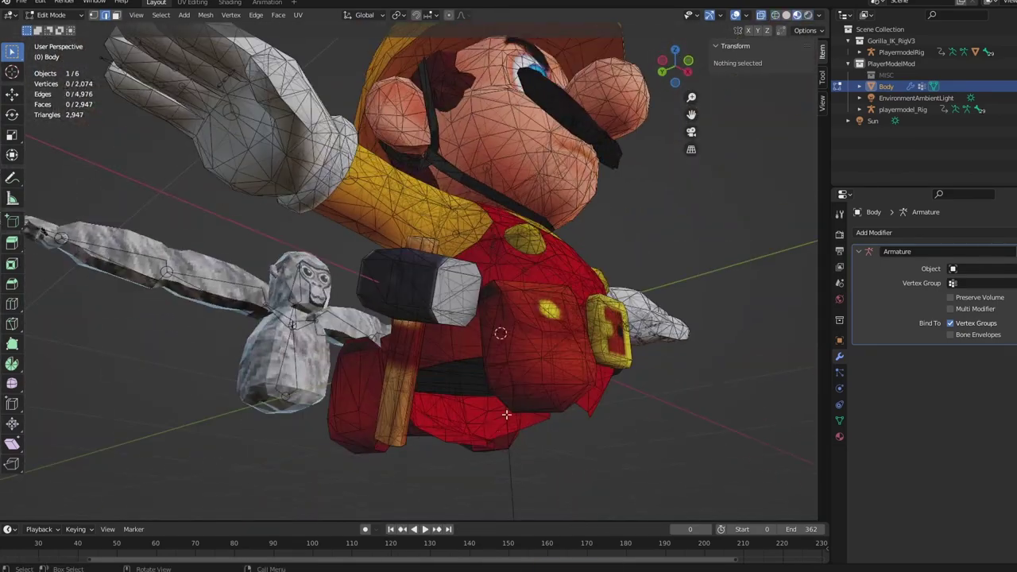
# - Select the stray pointed overalls faces hanging below the belt and buckle and delete them
pyautogui.moveTo(339, 404); pyautogui.dragTo(386, 440)
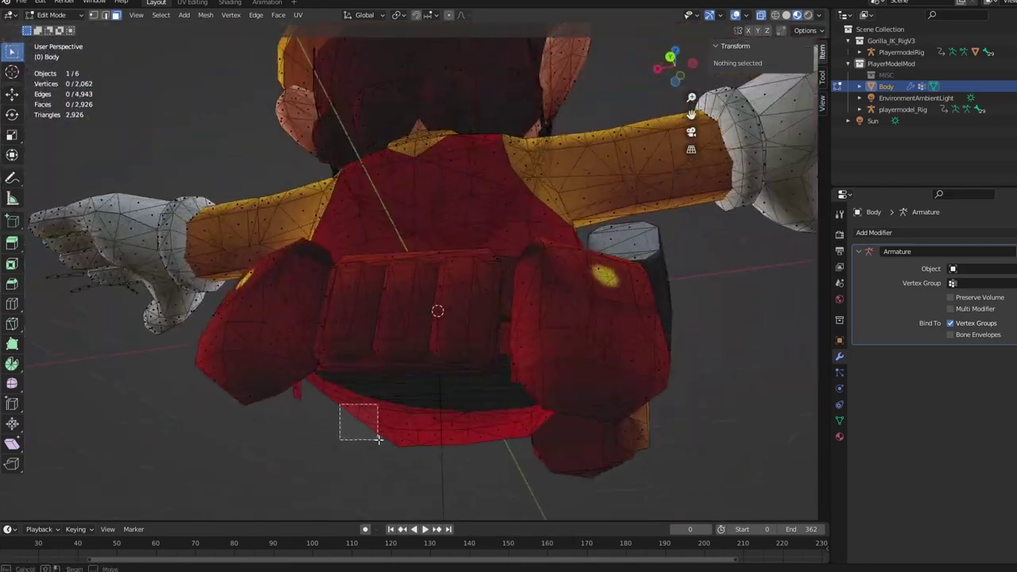
pyautogui.moveTo(465, 440); pyautogui.dragTo(496, 439, button='middle')
pyautogui.click(350, 386)
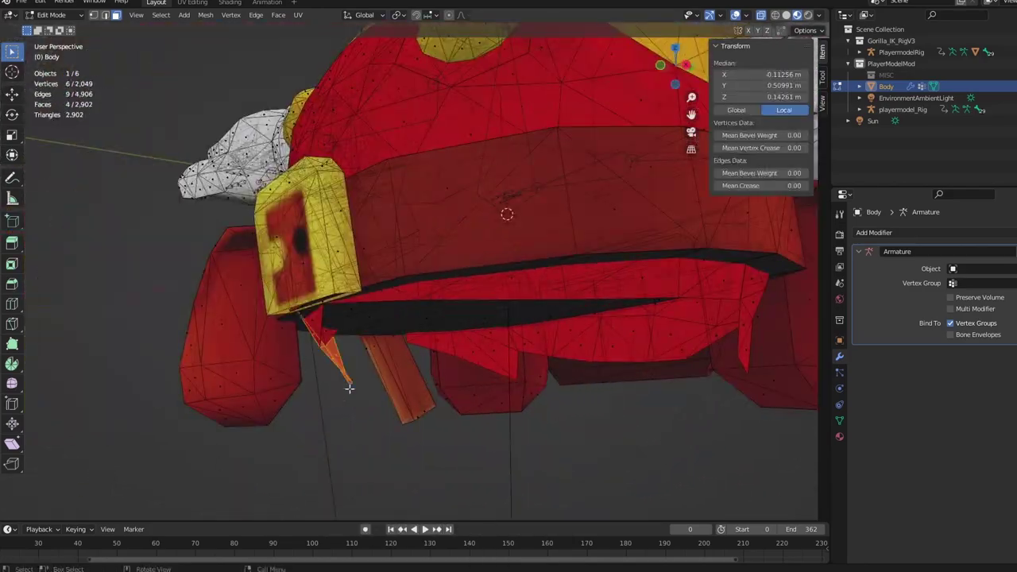
pyautogui.press('x')
pyautogui.click(325, 337)
pyautogui.click(334, 336)
pyautogui.press('x')
# - Select the remaining strip of red overalls faces beneath the belt and delete it
pyautogui.click(453, 347)
pyautogui.click(439, 331)
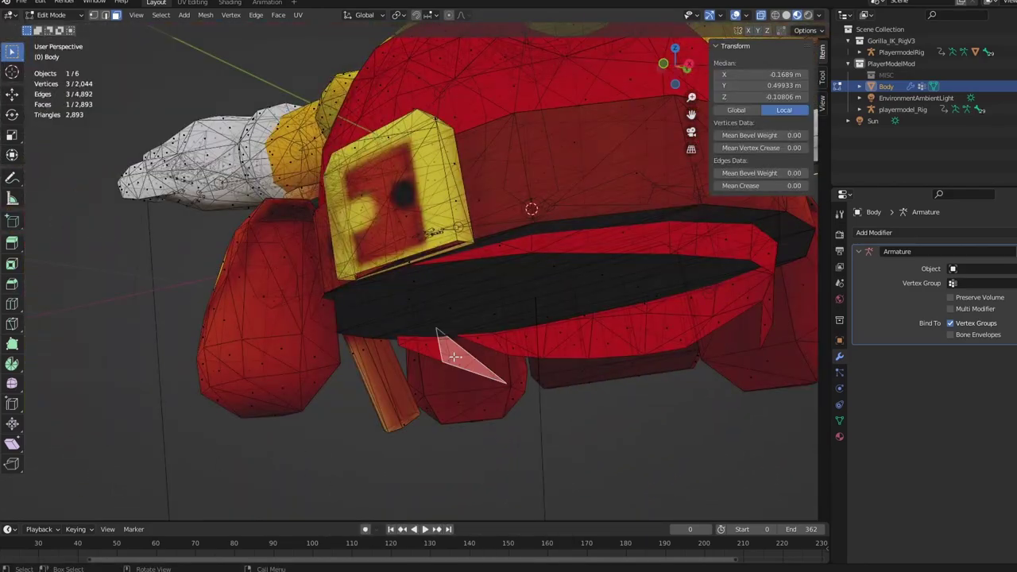
pyautogui.moveTo(440, 331); pyautogui.dragTo(541, 319, button='middle')
pyautogui.moveTo(358, 438); pyautogui.dragTo(421, 463)
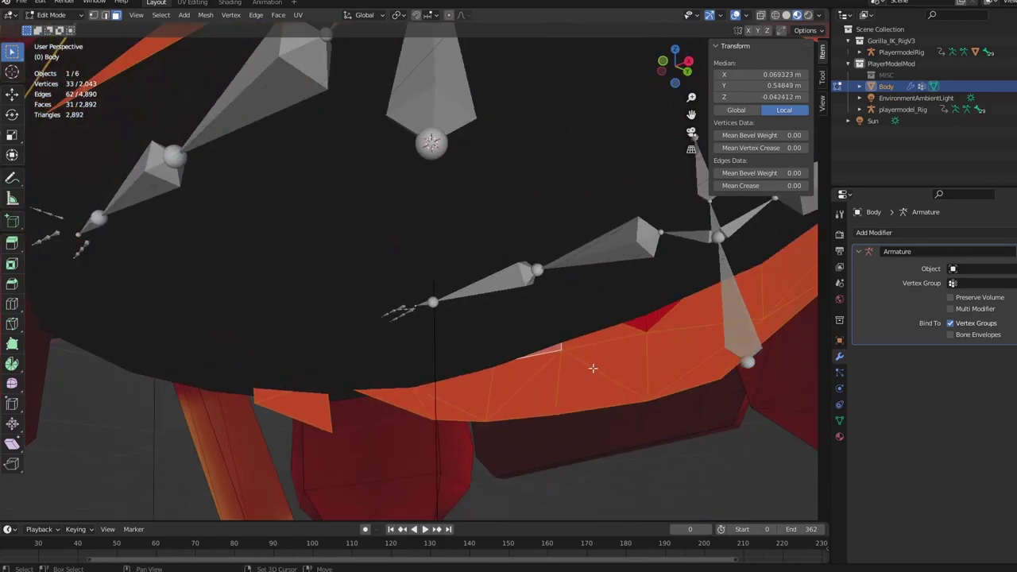
pyautogui.press('x')
pyautogui.click(656, 263)
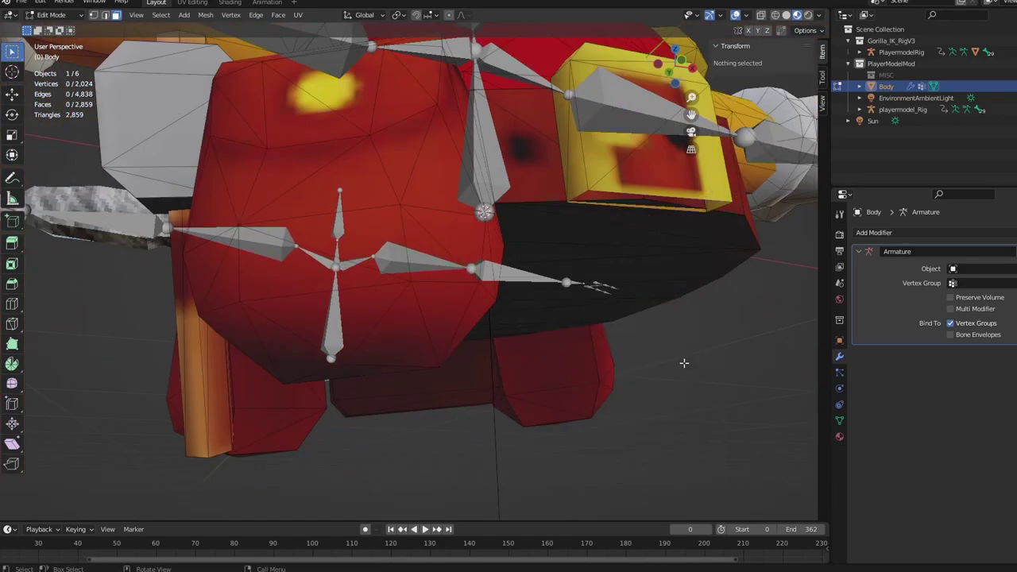
# - Examine the trimmed Body mesh's underside by selecting a bottom face and a rim edge
pyautogui.moveTo(683, 363); pyautogui.dragTo(648, 420, button='middle')
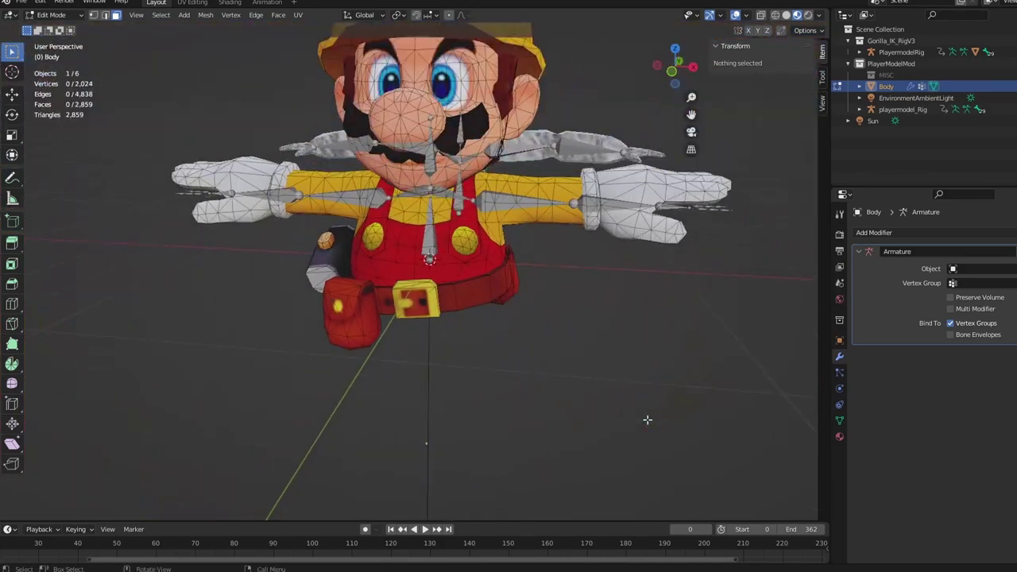
pyautogui.moveTo(620, 373); pyautogui.dragTo(469, 274, button='middle')
pyautogui.scroll(5, 493, 253)
pyautogui.click(411, 257)
pyautogui.press('Tab')
pyautogui.scroll(-4, 412, 258)
pyautogui.scroll(1, 527, 257)
pyautogui.press('Tab')
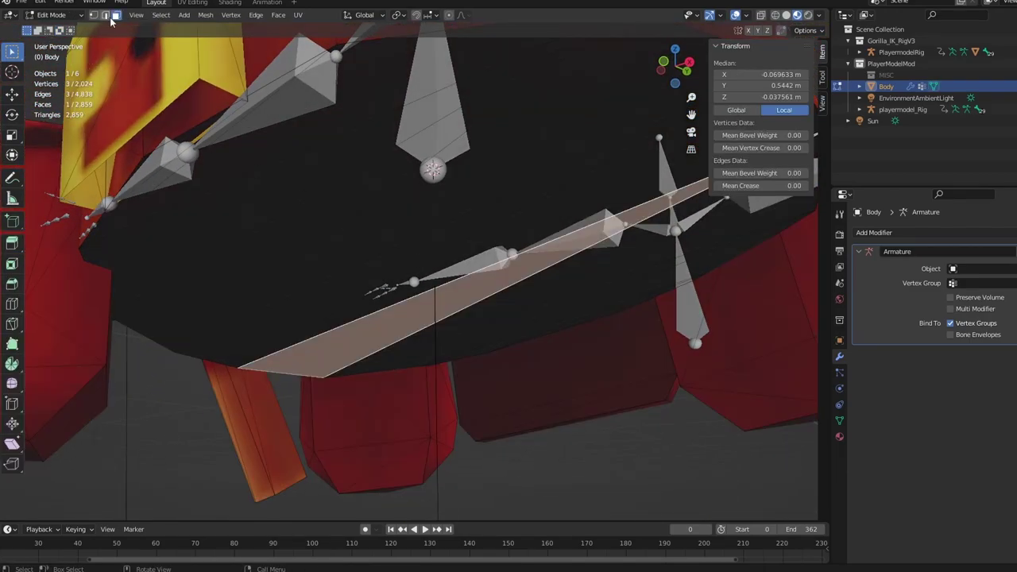
pyautogui.click(106, 16)
pyautogui.scroll(-1, 209, 116)
pyautogui.click(274, 143)
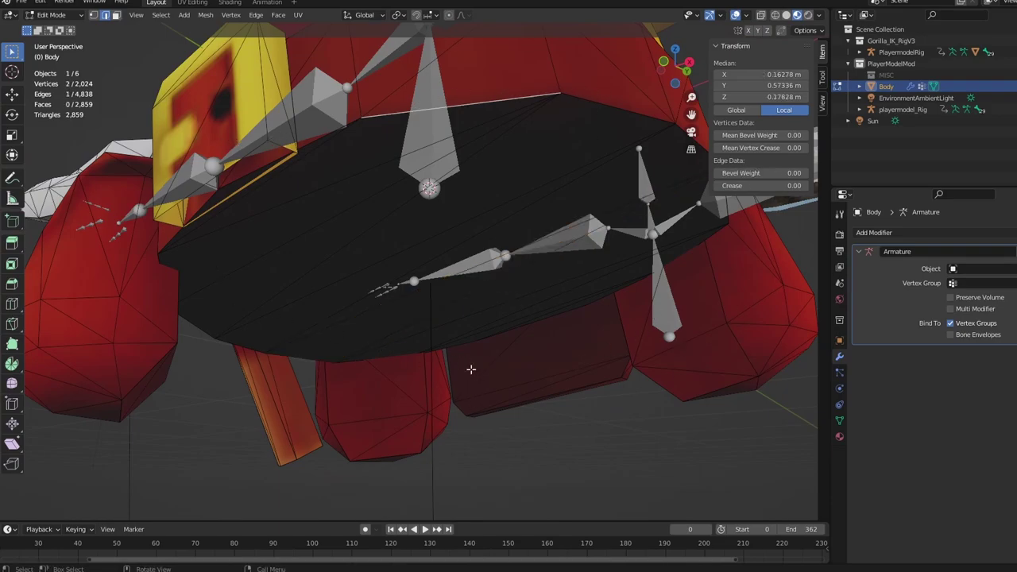
pyautogui.press('Tab')
# - Move the Body slightly along the Z axis to a Z location of about -0.896 m
pyautogui.moveTo(451, 262); pyautogui.dragTo(760, 334, button='middle')
pyautogui.scroll(-6, 465, 282)
pyautogui.scroll(5, 466, 281)
pyautogui.press('g')
pyautogui.press('z')
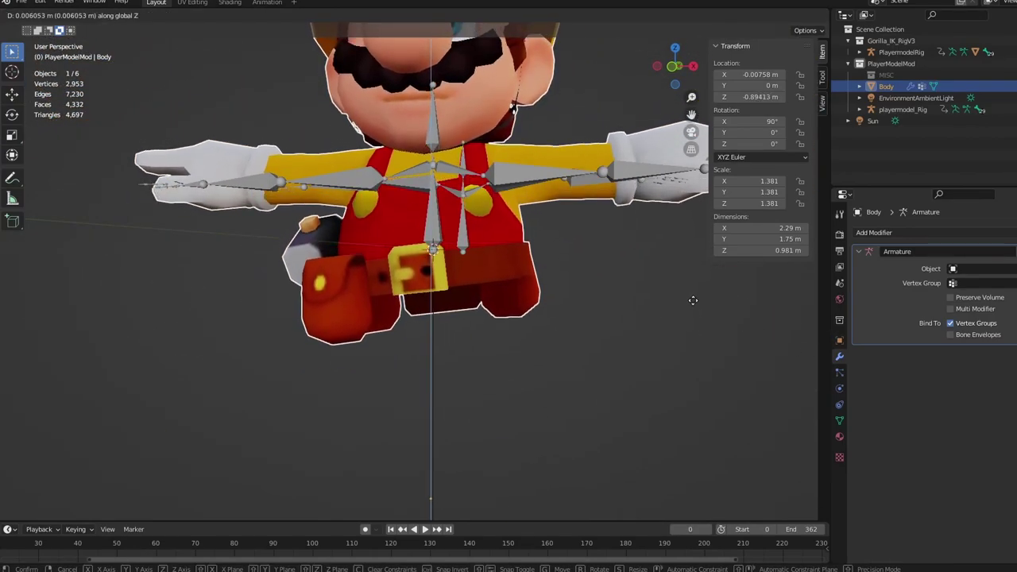
pyautogui.click(691, 300)
# - Turn on X-ray display in Edit Mode and return the Body to Object Mode
pyautogui.moveTo(691, 300); pyautogui.dragTo(712, 322, button='middle')
pyautogui.press('Tab')
pyautogui.scroll(-2, 636, 310)
pyautogui.scroll(1, 509, 318)
pyautogui.moveTo(510, 319); pyautogui.dragTo(430, 212, button='middle')
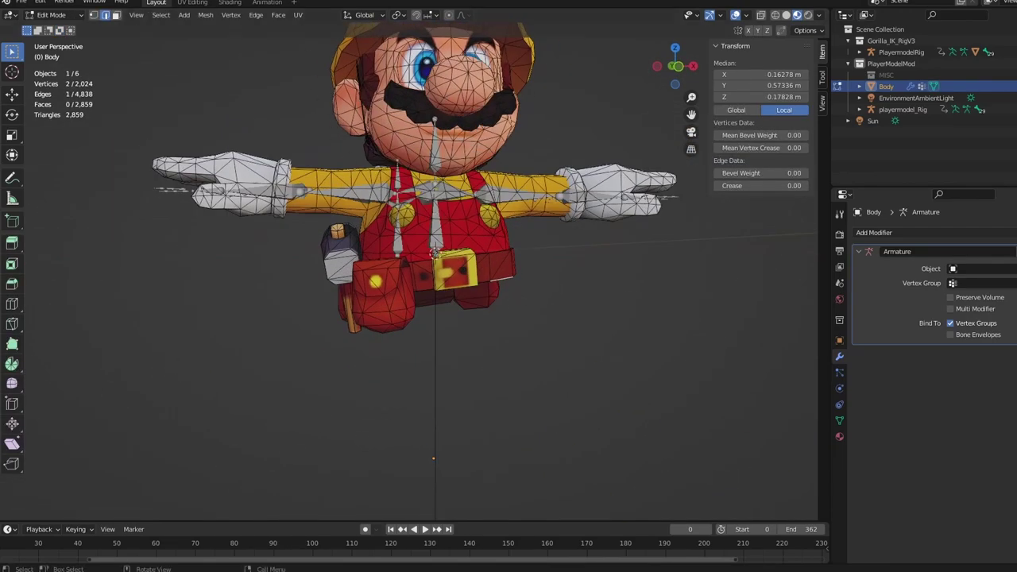
pyautogui.click(760, 16)
pyautogui.scroll(4, 471, 246)
pyautogui.press('Tab')
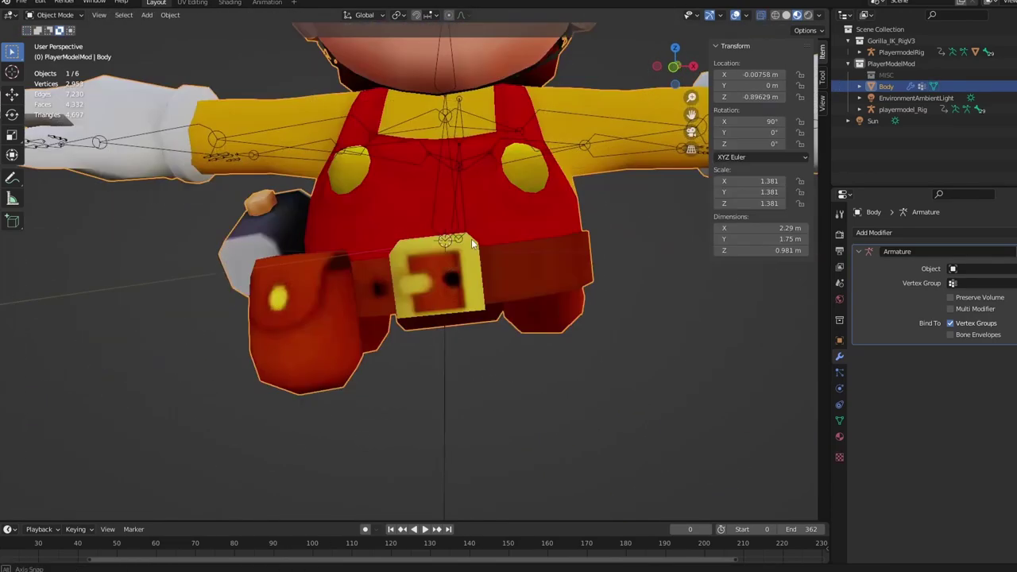
# - Raise the Body about 0.056 m along the Z axis to bring the belt up to the spine bone's base
pyautogui.moveTo(516, 256); pyautogui.dragTo(426, 262, button='middle')
pyautogui.scroll(5, 434, 213)
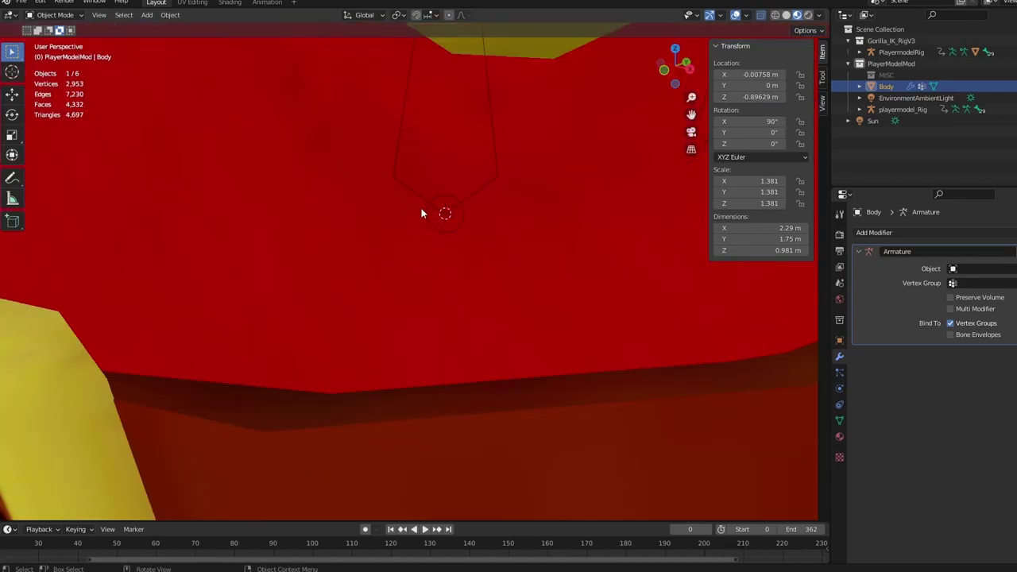
pyautogui.moveTo(427, 279); pyautogui.dragTo(483, 256, button='middle')
pyautogui.scroll(-1, 483, 257)
pyautogui.scroll(-2, 483, 257)
pyautogui.press('g')
pyautogui.press('z')
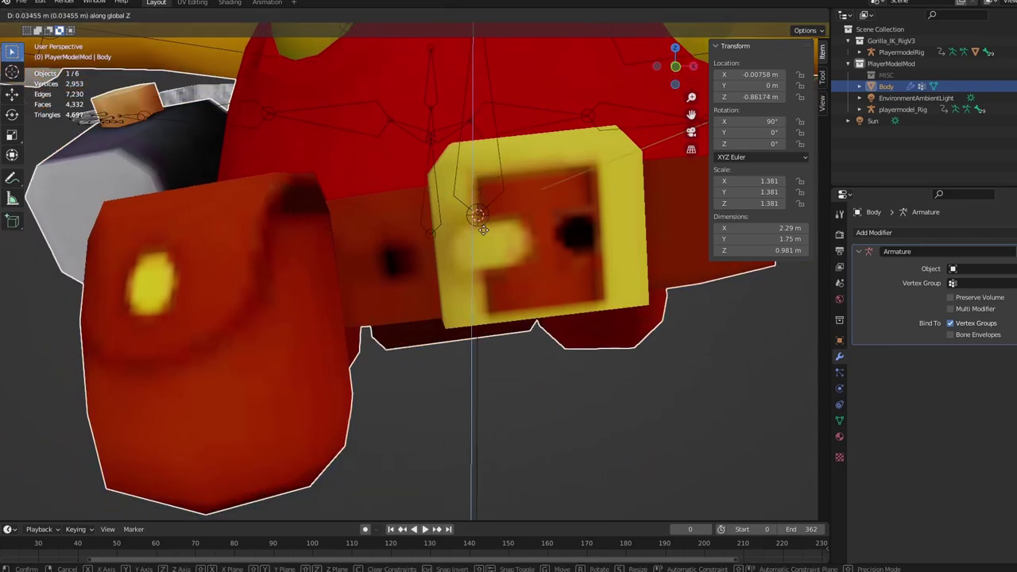
pyautogui.click(486, 203)
# - Lower the Body along the Z axis to line its arms up with the rig's arm bones
pyautogui.scroll(2, 488, 218)
pyautogui.moveTo(488, 218); pyautogui.dragTo(500, 253, button='middle')
pyautogui.scroll(-5, 492, 243)
pyautogui.scroll(-4, 440, 208)
pyautogui.scroll(4, 440, 208)
pyautogui.moveTo(437, 214); pyautogui.dragTo(410, 187, button='middle')
pyautogui.scroll(2, 404, 195)
pyautogui.press('g')
pyautogui.press('z')
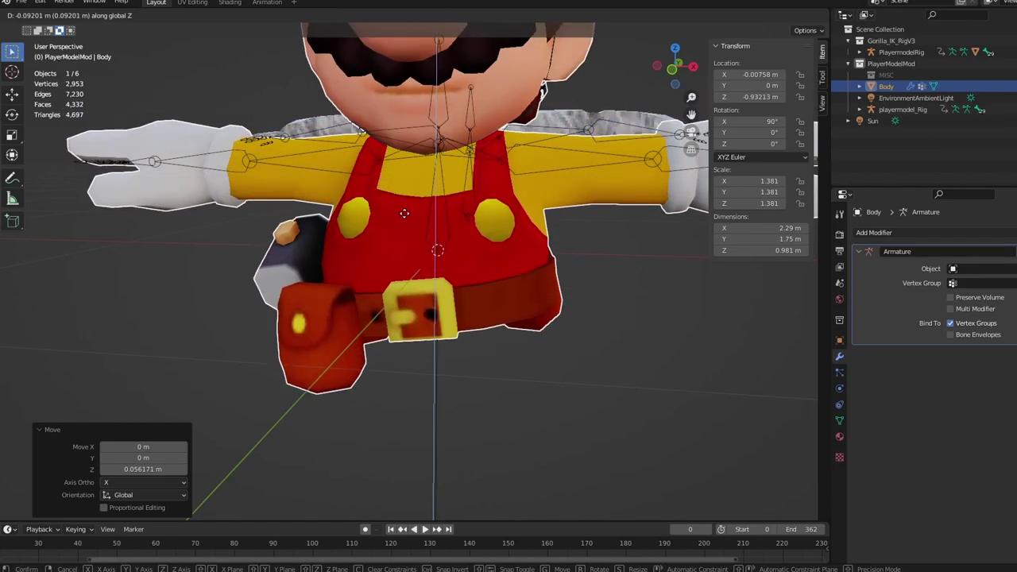
pyautogui.click(410, 204)
# - Nudge the Body down about 0.004 m along Z and check its fit to the rig from several angles
pyautogui.moveTo(411, 204); pyautogui.dragTo(519, 286, button='middle')
pyautogui.scroll(-5, 536, 270)
pyautogui.press('g')
pyautogui.press('z')
pyautogui.click(667, 286)
pyautogui.scroll(6, 495, 255)
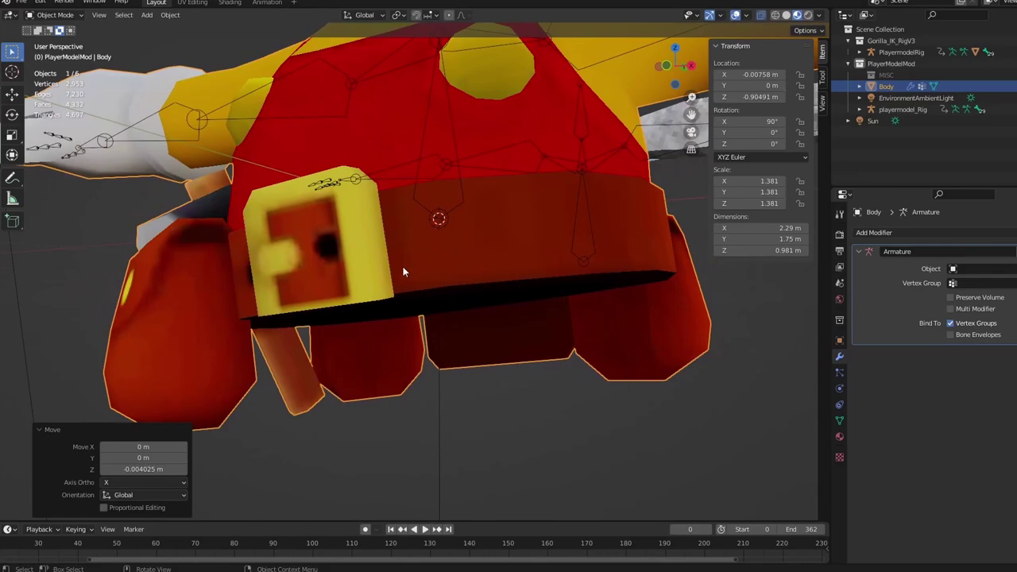
pyautogui.moveTo(403, 272); pyautogui.dragTo(305, 283, button='middle')
pyautogui.scroll(-6, 415, 334)
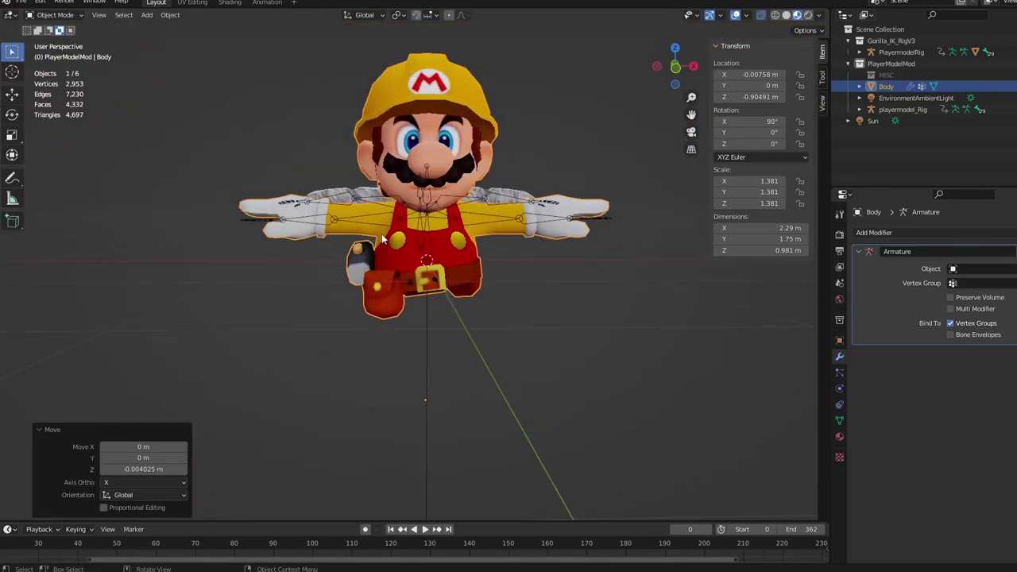
pyautogui.scroll(6, 382, 237)
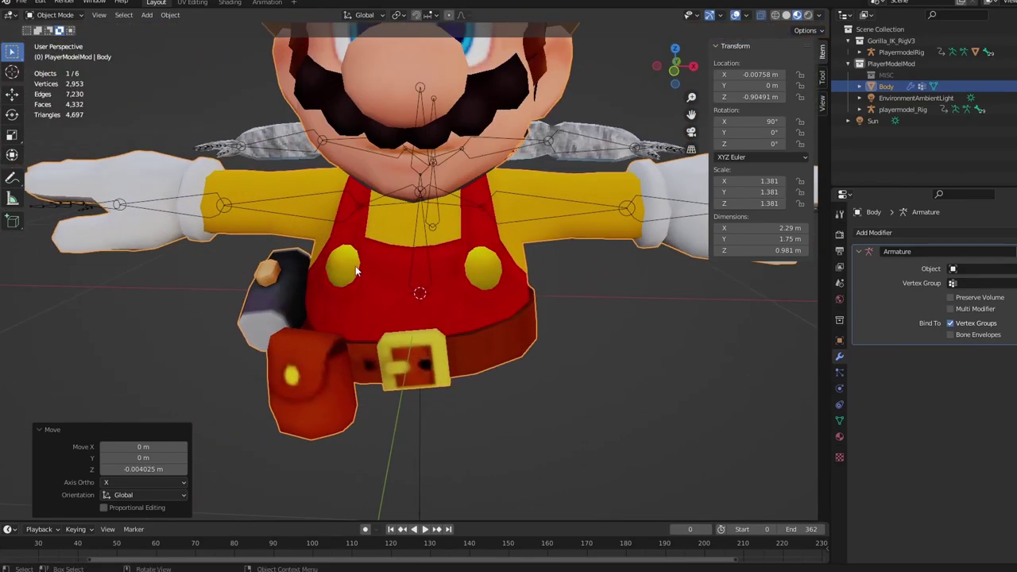
pyautogui.scroll(-5, 356, 266)
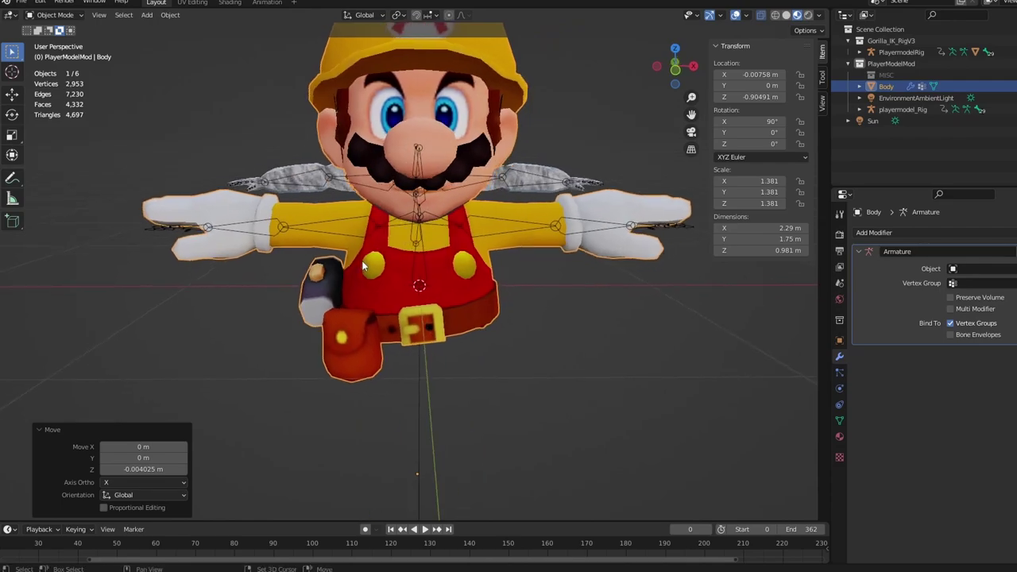
# - Move the Body about -0.017 m along the Y axis to centre its arms on the bones, then save the file
pyautogui.moveTo(362, 266); pyautogui.dragTo(207, 315, button='middle')
pyautogui.press('g')
pyautogui.press('y')
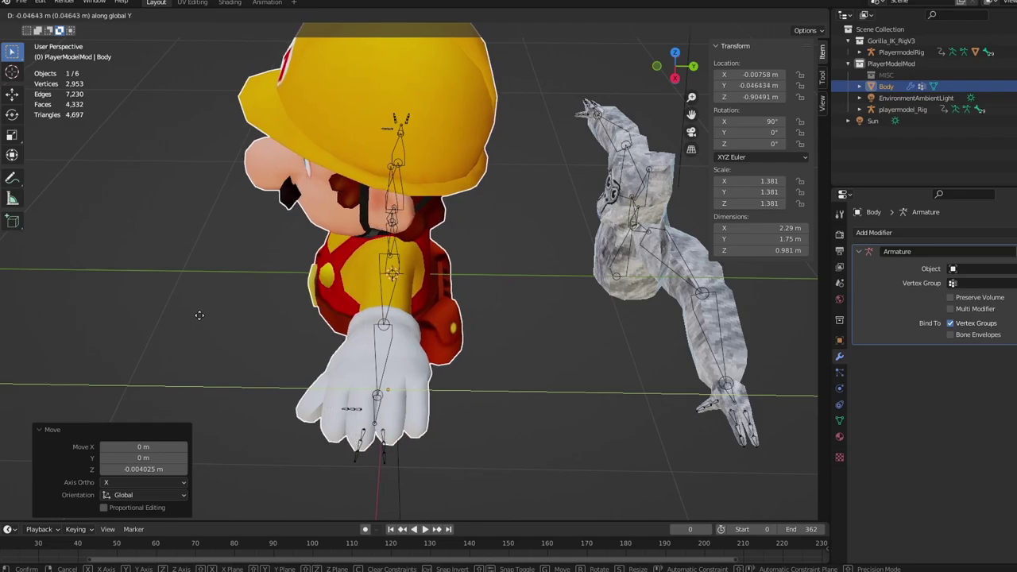
pyautogui.click(204, 314)
pyautogui.moveTo(204, 313); pyautogui.dragTo(435, 240, button='middle')
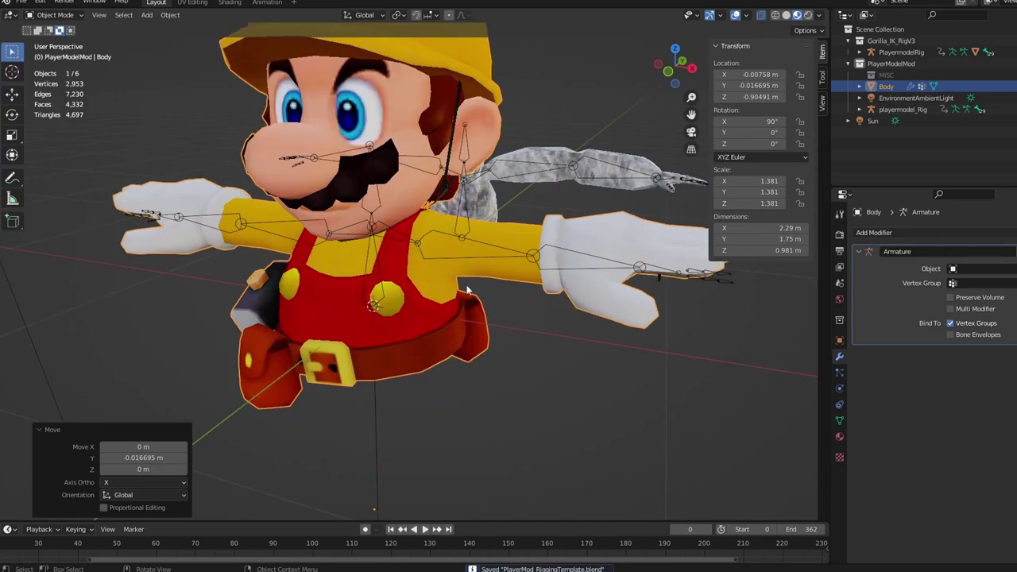
pyautogui.click(565, 426)
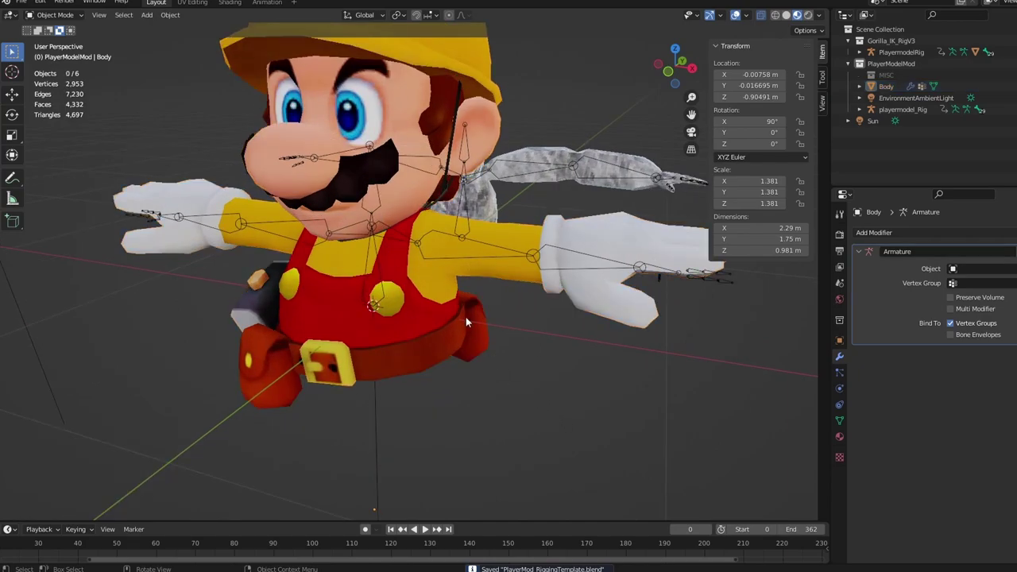
# - Select the Body and playermodel_Rig, and parent the Body to the rig using Armature Deform With Empty Groups
pyautogui.click(488, 238)
pyautogui.scroll(1, 488, 238)
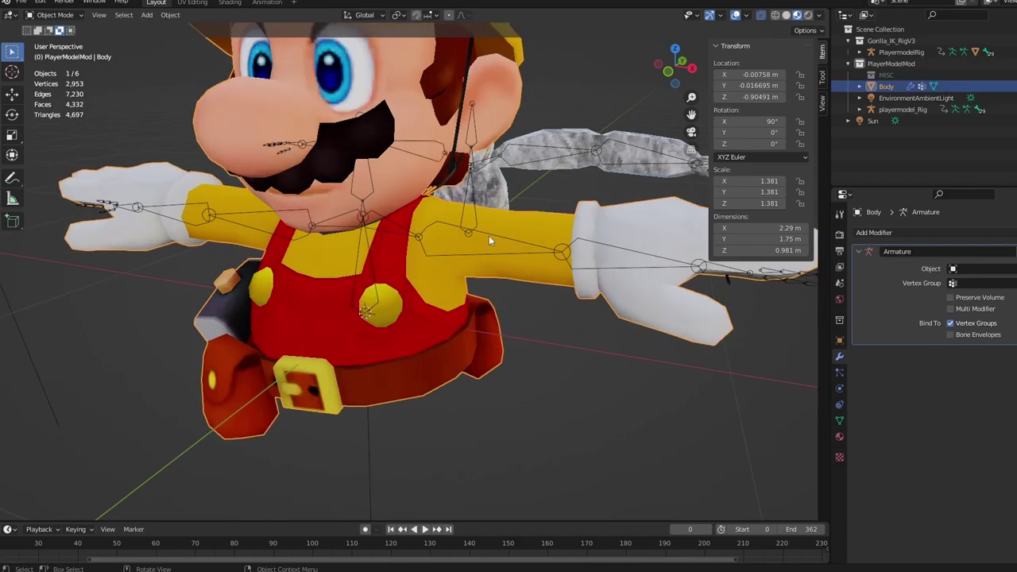
pyautogui.keyDown('shift'); pyautogui.click(565, 250); pyautogui.keyUp('shift')
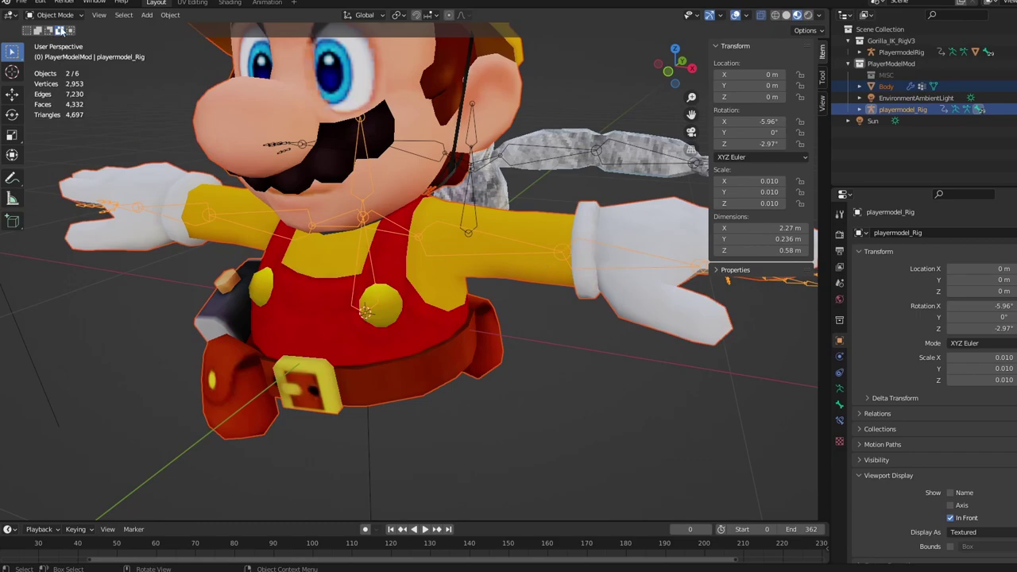
pyautogui.click(70, 15)
pyautogui.rightClick(448, 238)
pyautogui.moveTo(450, 242)
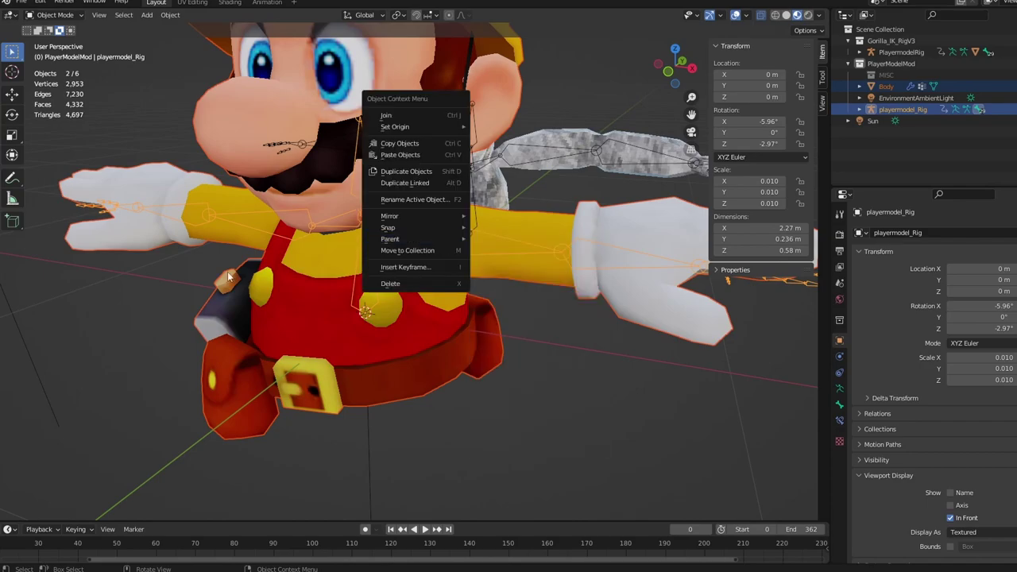
pyautogui.rightClick(403, 274)
pyautogui.moveTo(396, 276)
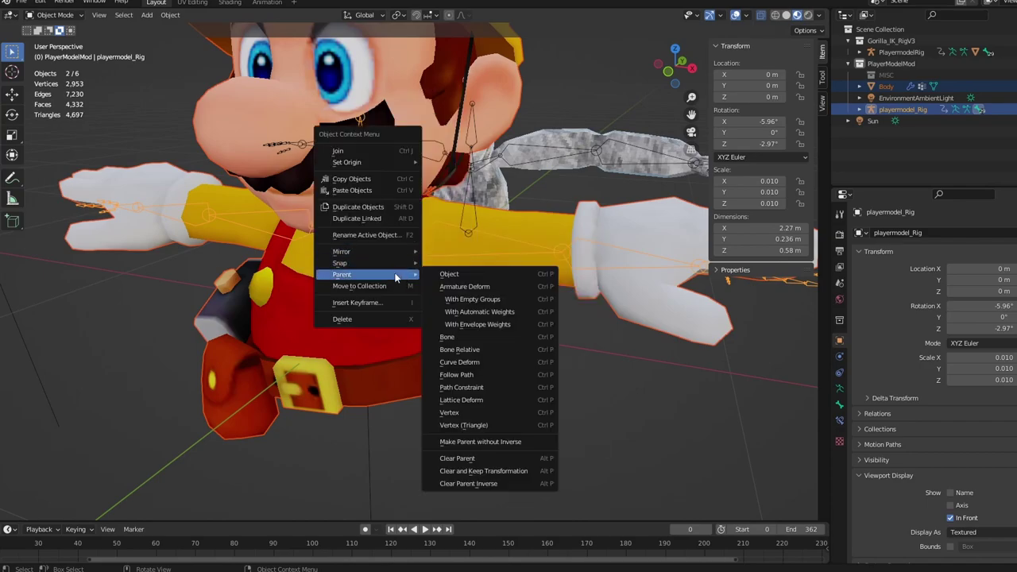
pyautogui.click(489, 300)
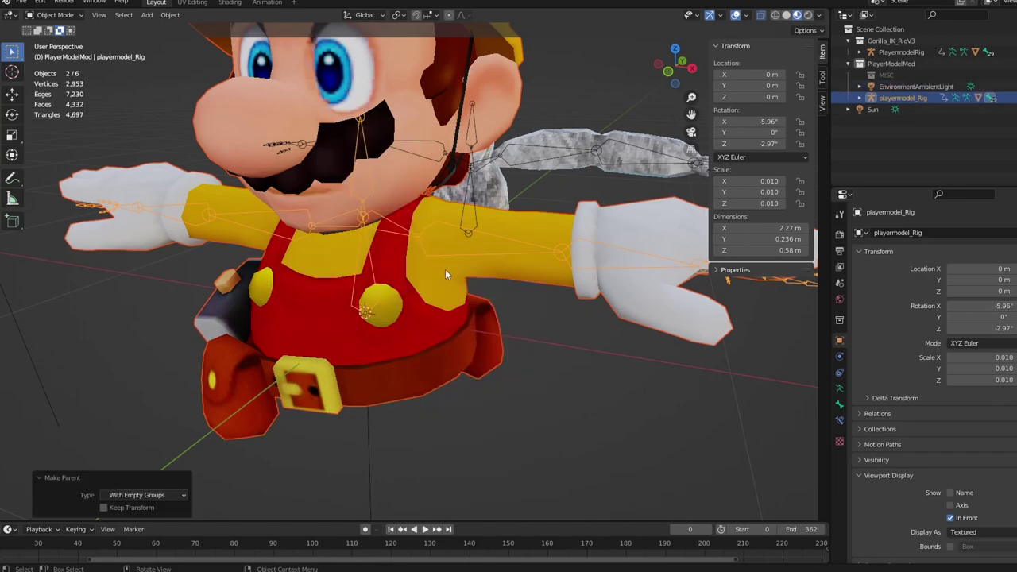
# - Test-rotate the rig's upper_arm.L bone in Pose Mode, undo the rotation and return to Object Mode
pyautogui.moveTo(453, 255); pyautogui.dragTo(508, 251, button='middle')
pyautogui.scroll(-2, 508, 250)
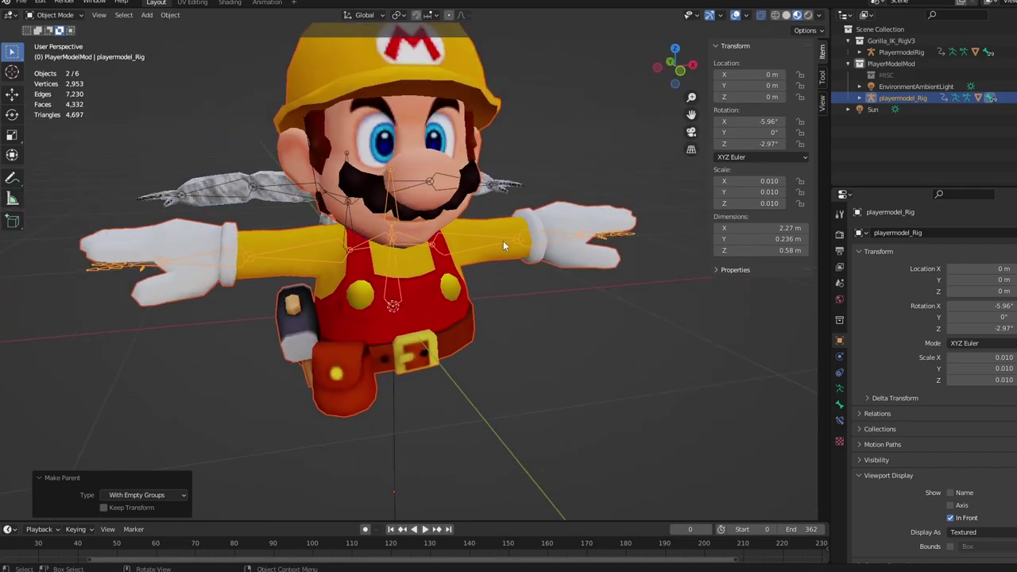
pyautogui.click(503, 241)
pyautogui.click(501, 239)
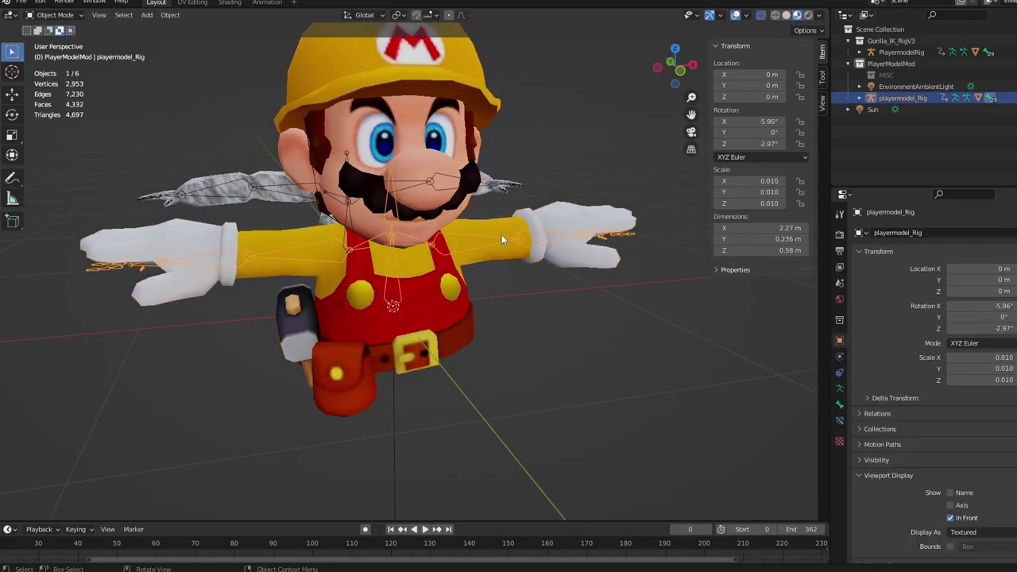
pyautogui.click(54, 14)
pyautogui.click(50, 52)
pyautogui.click(452, 243)
pyautogui.press('r')
pyautogui.press('r')
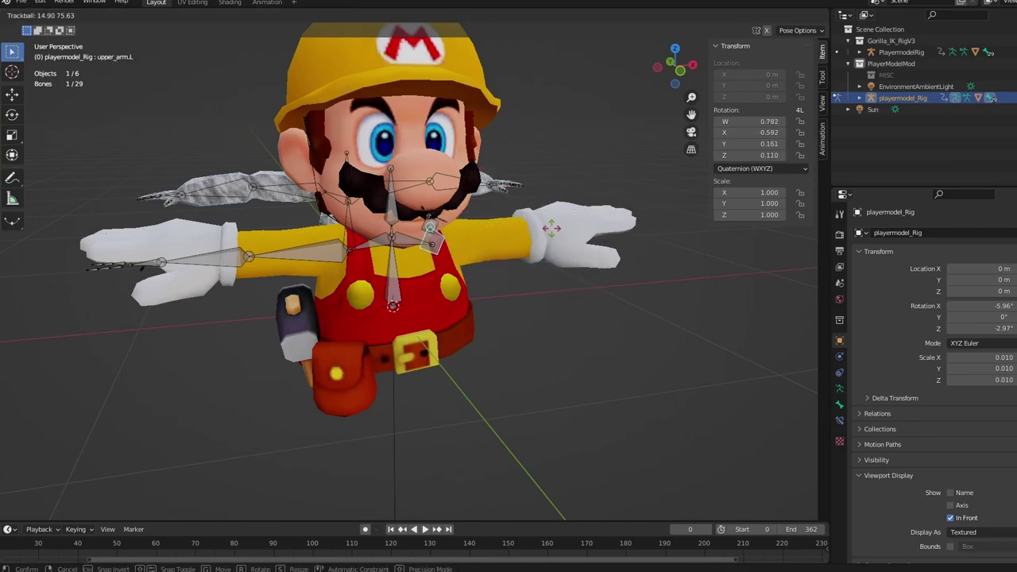
pyautogui.click(502, 243)
pyautogui.hotkey('ctrl', 'z')
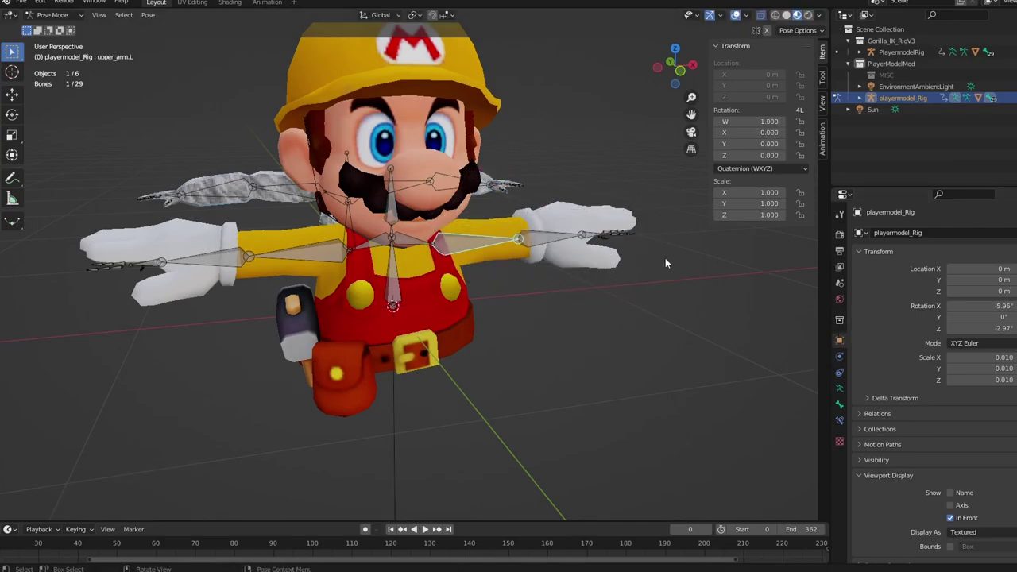
pyautogui.moveTo(666, 263); pyautogui.dragTo(472, 272, button='middle')
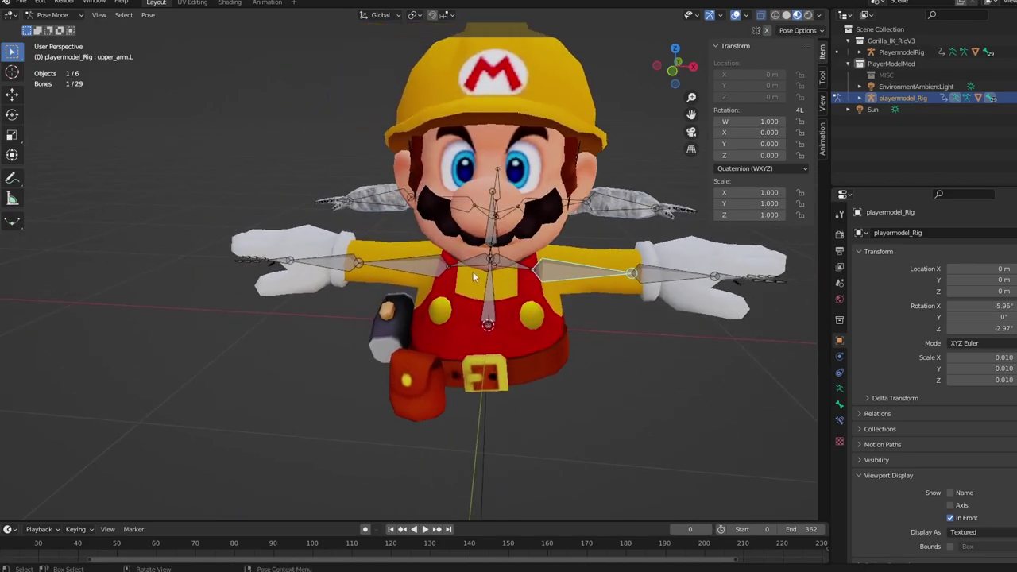
pyautogui.press('Tab')
pyautogui.click(54, 16)
pyautogui.click(53, 27)
# - Select playermodel_Rig together with the Body, keeping the Body active, and switch to Weight Paint mode
pyautogui.moveTo(576, 235); pyautogui.dragTo(548, 230, button='middle')
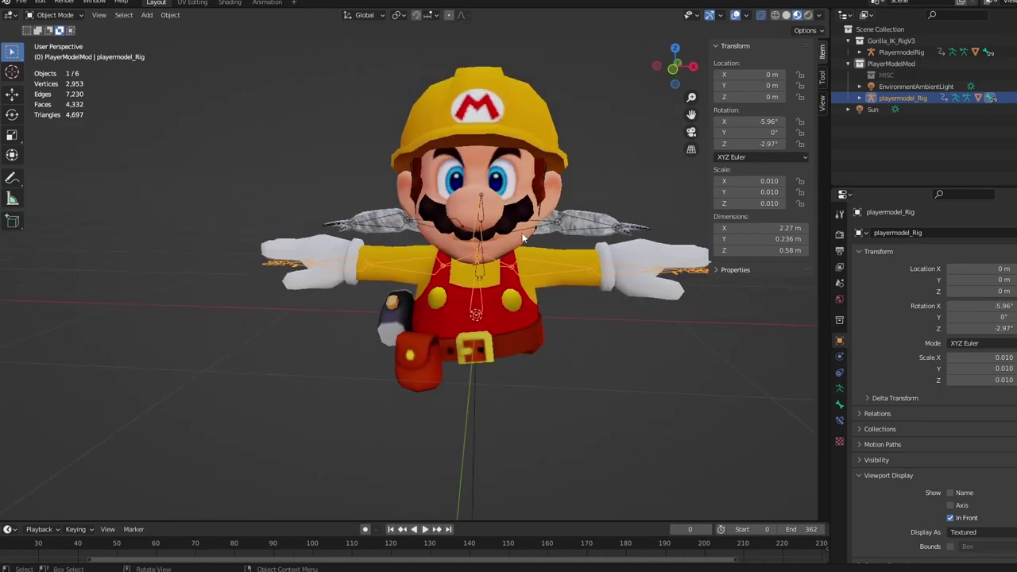
pyautogui.moveTo(452, 199); pyautogui.dragTo(367, 228, button='middle')
pyautogui.scroll(2, 367, 228)
pyautogui.moveTo(465, 232); pyautogui.dragTo(550, 262, button='middle')
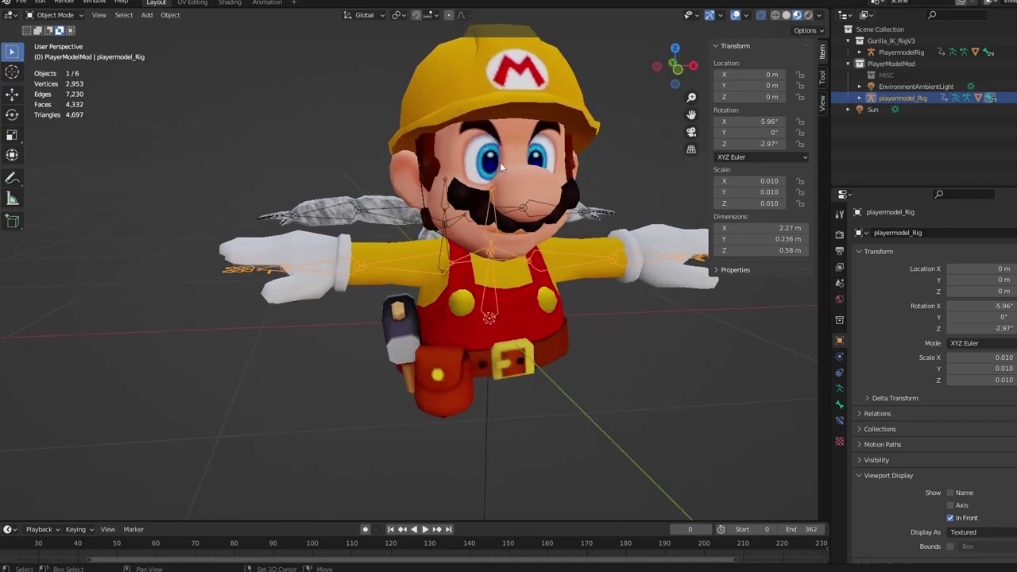
pyautogui.click(499, 162)
pyautogui.moveTo(499, 162); pyautogui.dragTo(413, 167, button='middle')
pyautogui.click(79, 17)
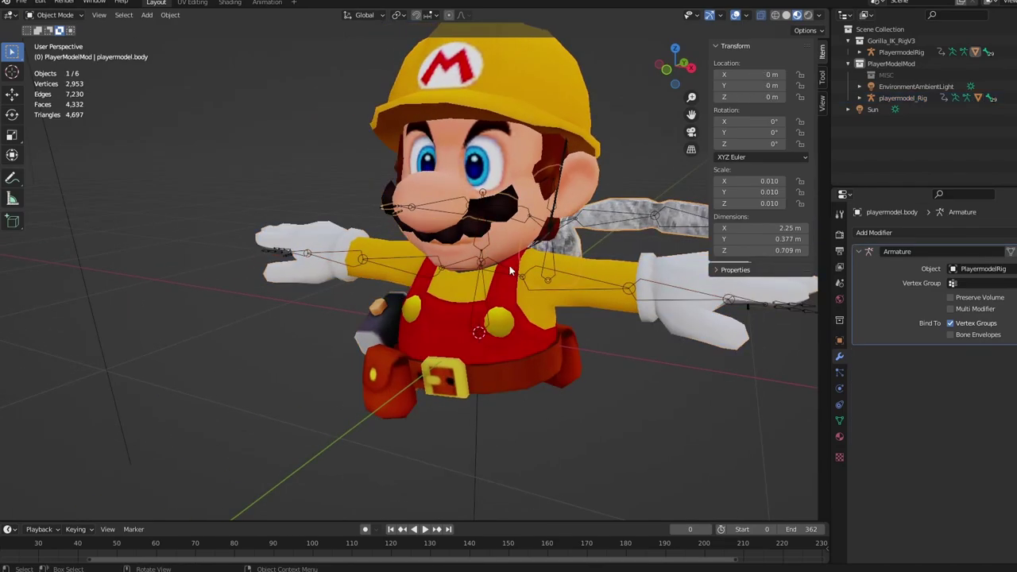
pyautogui.click(516, 280)
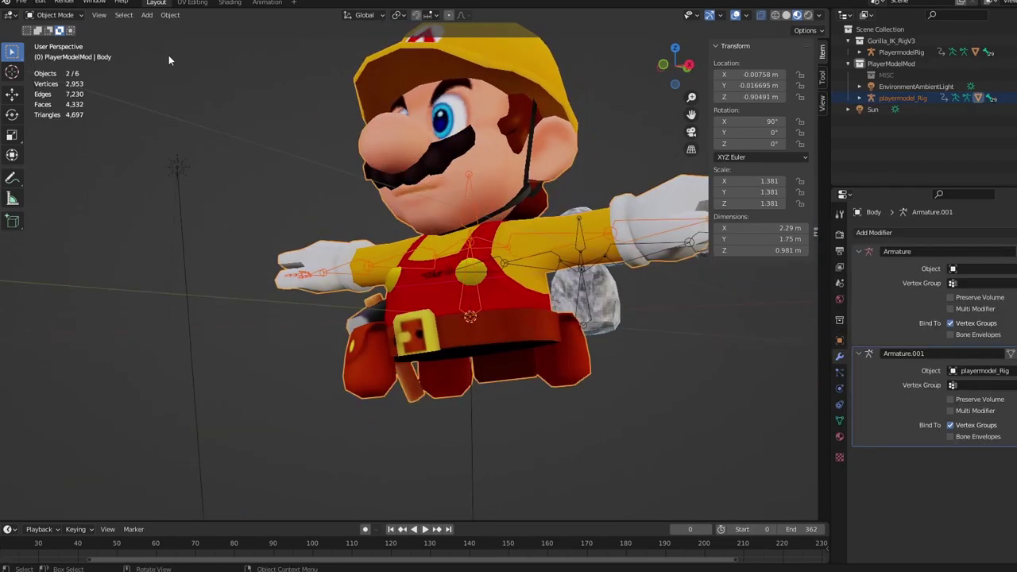
pyautogui.click(54, 14)
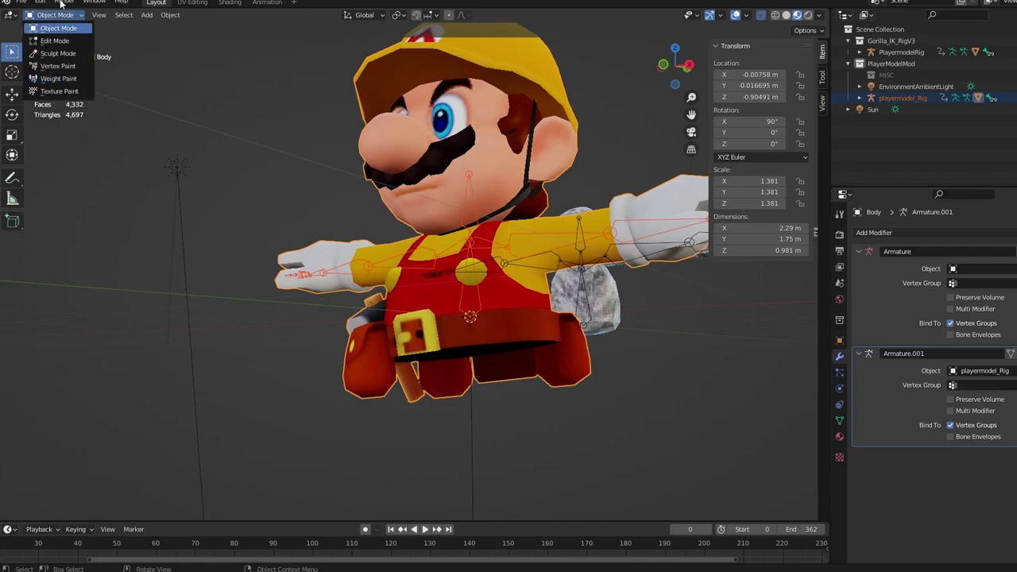
pyautogui.click(58, 79)
pyautogui.moveTo(477, 239); pyautogui.dragTo(484, 272, button='middle')
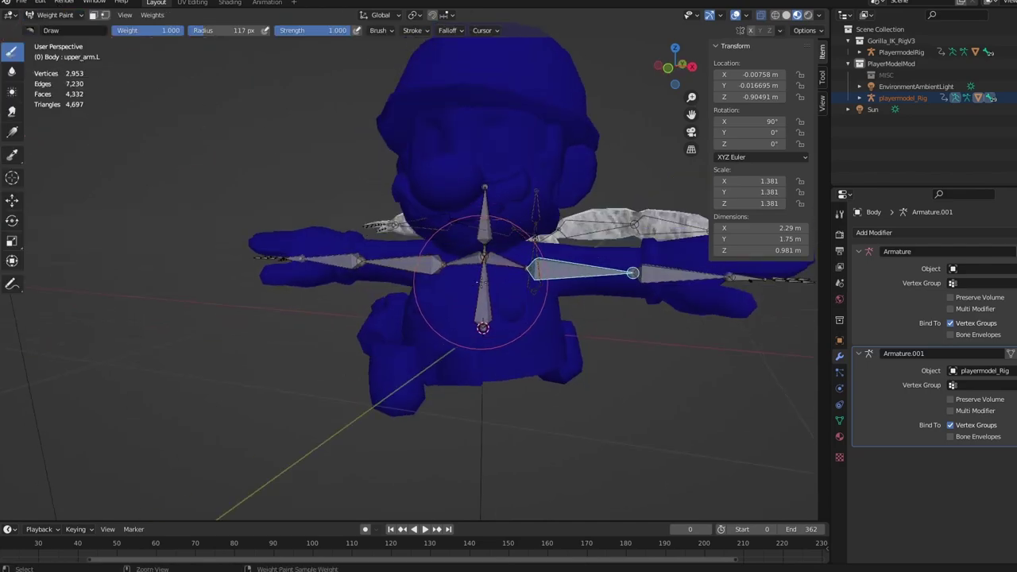
# - Pick the head bone and paint its weight at 1.000 across the front of the helmet
pyautogui.keyDown('ctrl'); pyautogui.click(485, 223); pyautogui.keyUp('ctrl')
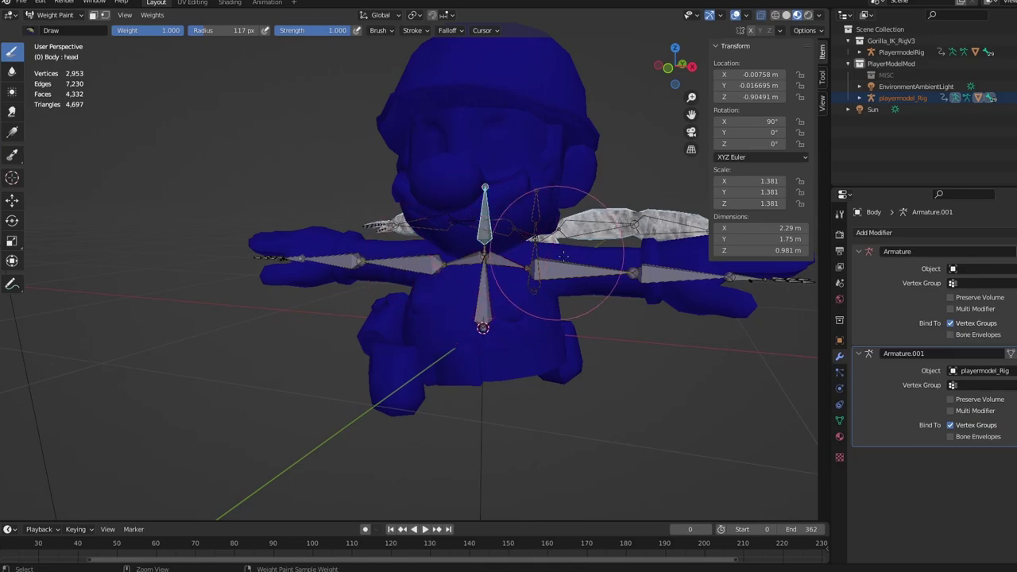
pyautogui.moveTo(572, 269); pyautogui.dragTo(606, 280, button='middle')
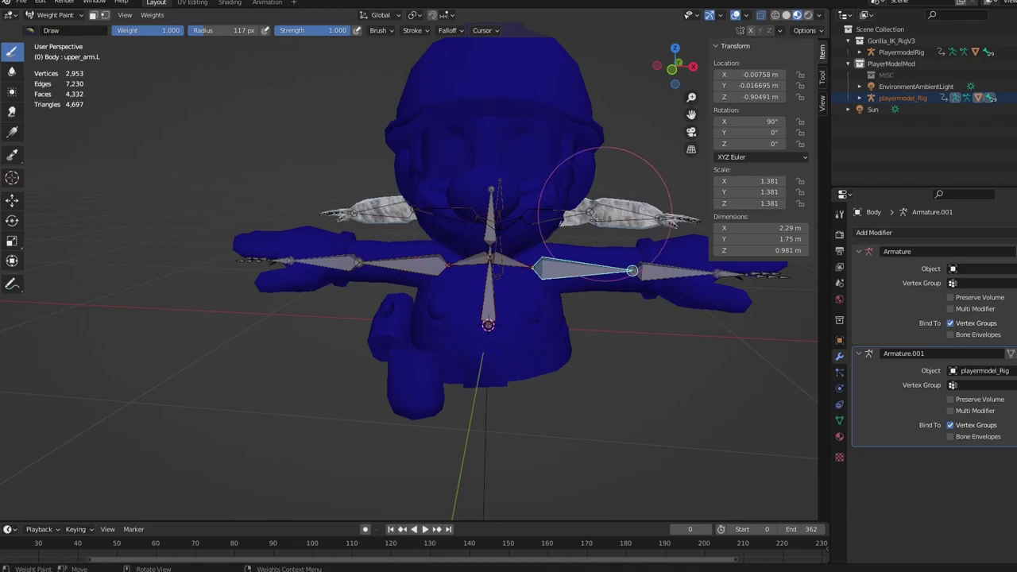
pyautogui.keyDown('shift'); pyautogui.moveTo(559, 260); pyautogui.dragTo(480, 238, button='middle'); pyautogui.keyUp('shift')
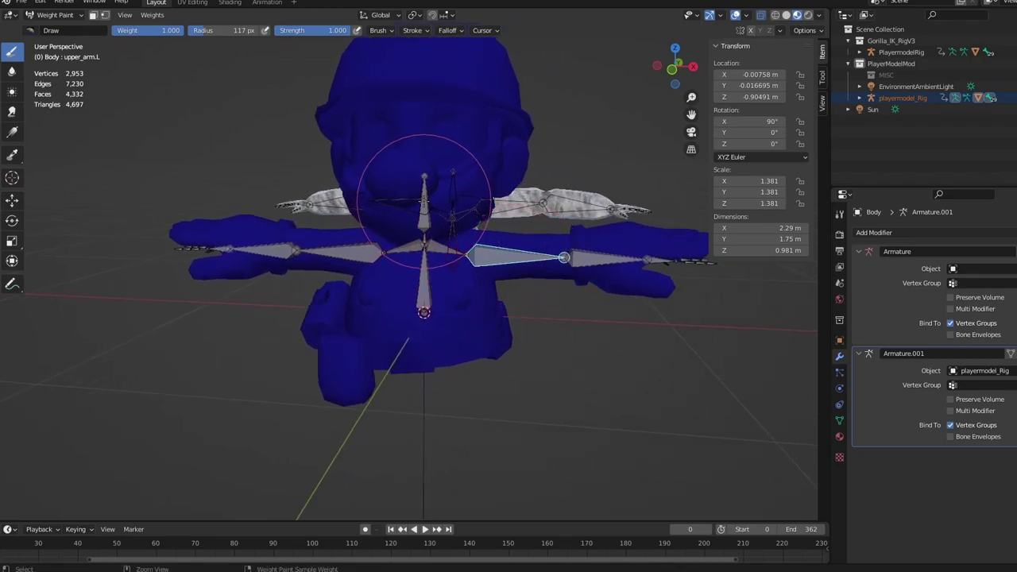
pyautogui.keyDown('shift'); pyautogui.moveTo(424, 200); pyautogui.dragTo(436, 256, button='middle'); pyautogui.keyUp('shift')
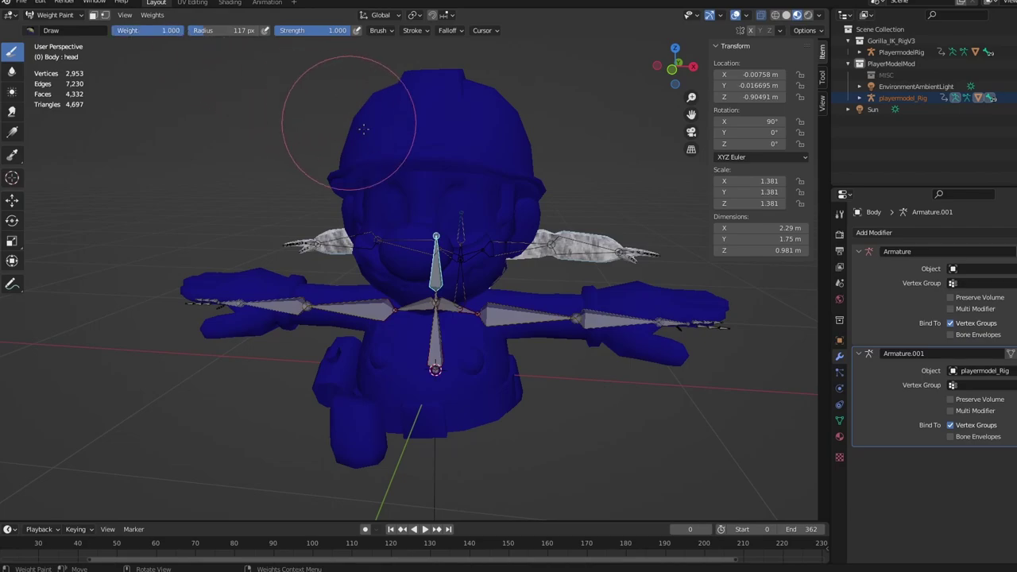
pyautogui.press('a')
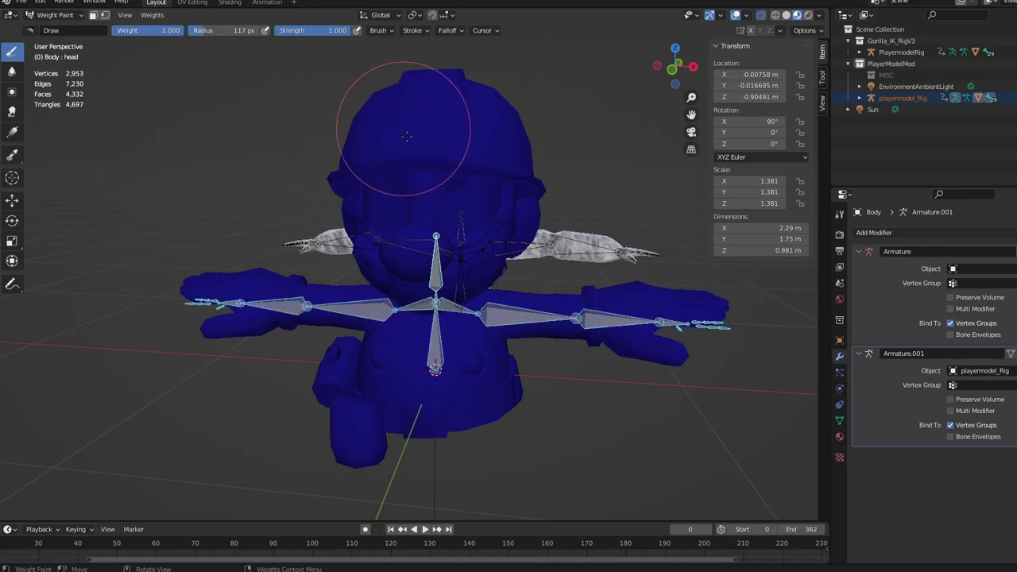
pyautogui.keyDown('ctrl'); pyautogui.click(435, 262); pyautogui.keyUp('ctrl')
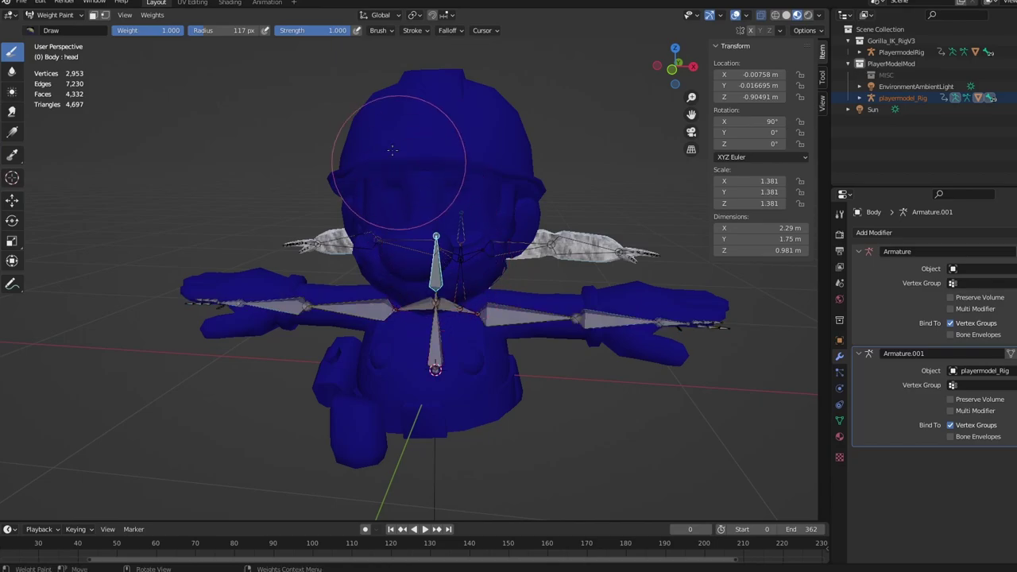
pyautogui.moveTo(347, 124); pyautogui.dragTo(623, 130)
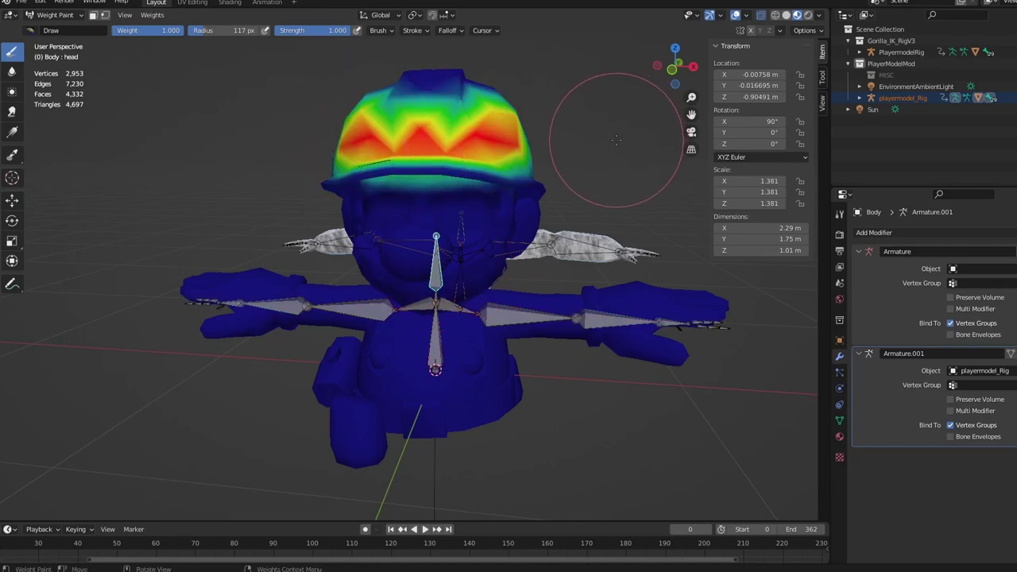
# - Test how the helmet follows the head bone with a trackball rotation, and undo the rotation
pyautogui.press('r')
pyautogui.press('r')
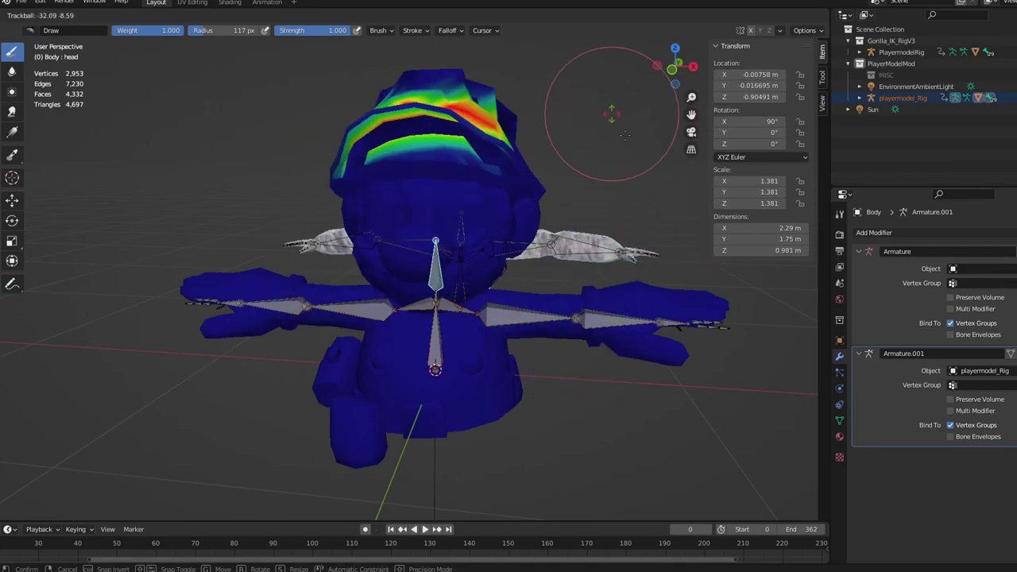
pyautogui.click(667, 139)
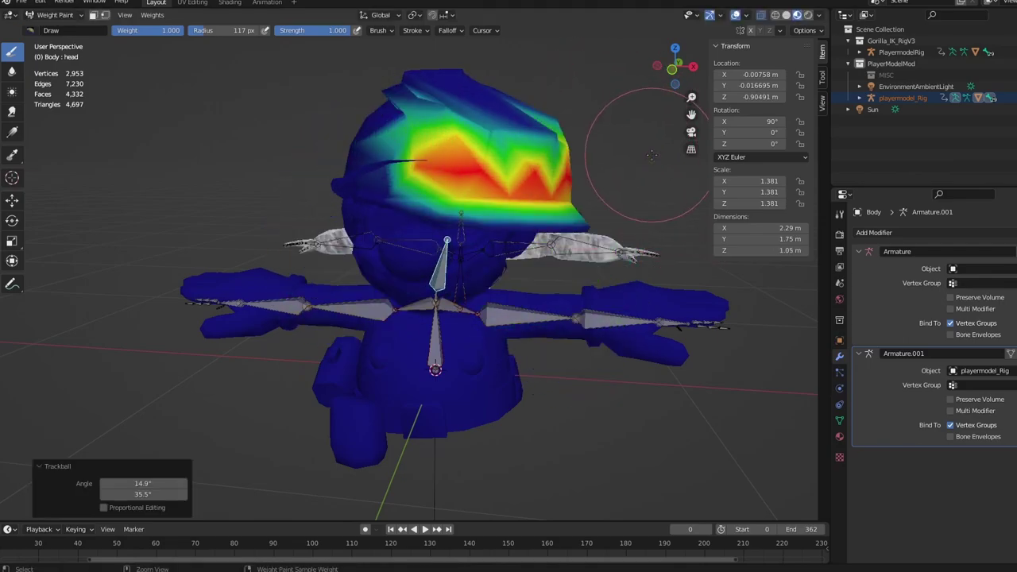
pyautogui.hotkey('ctrl', 'z')
# - Paint full head-bone weight over Mario's upper face, nose and the sides of the helmet
pyautogui.moveTo(434, 185)
pyautogui.mouseDown()
pyautogui.moveTo(485, 226)
pyautogui.moveTo(397, 262)
pyautogui.moveTo(487, 209)
pyautogui.mouseUp()
pyautogui.moveTo(458, 92); pyautogui.dragTo(421, 114, button='middle')
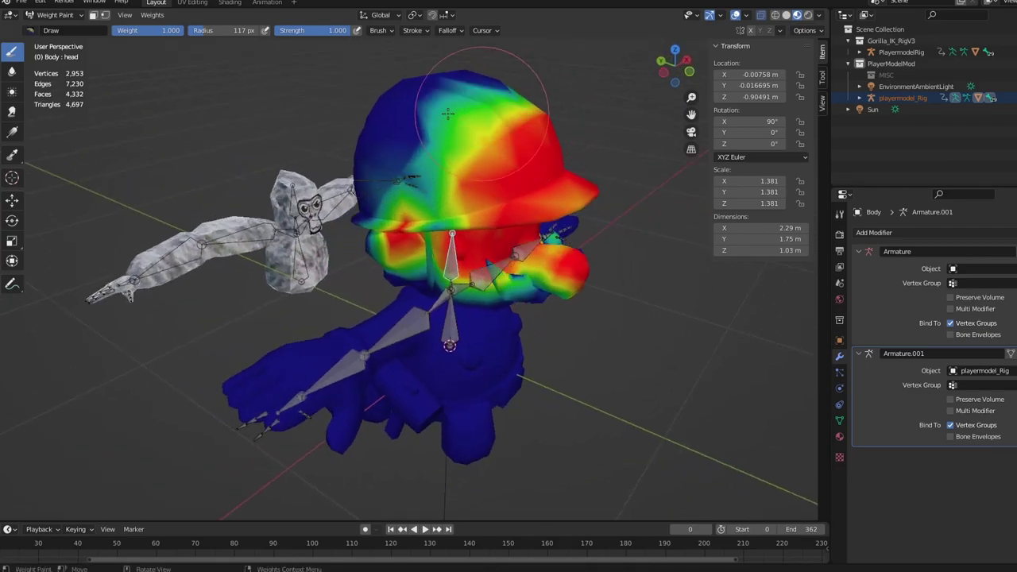
pyautogui.moveTo(314, 117); pyautogui.dragTo(465, 123, button='middle')
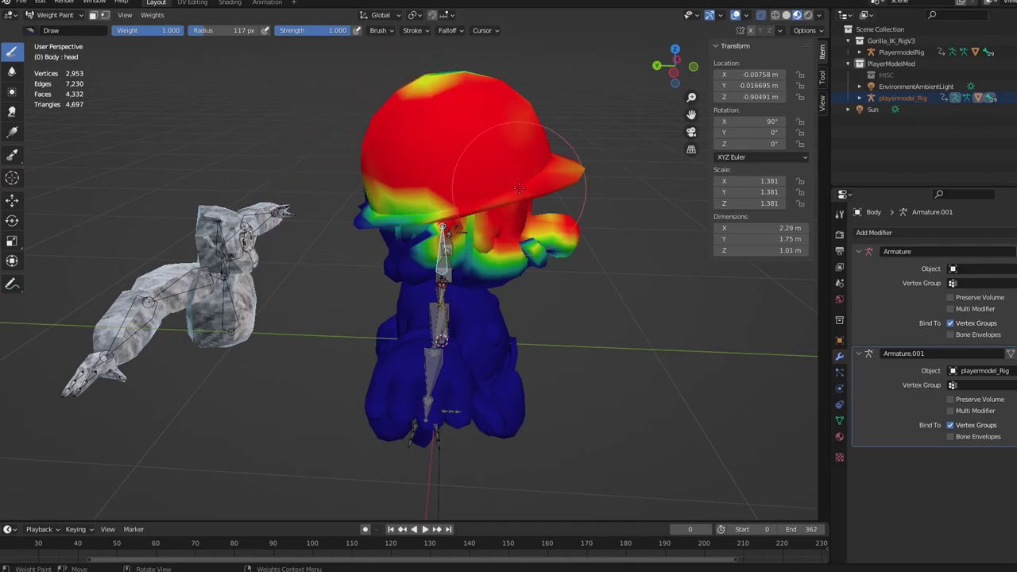
pyautogui.moveTo(375, 168); pyautogui.dragTo(361, 176, button='middle')
pyautogui.scroll(4, 359, 179)
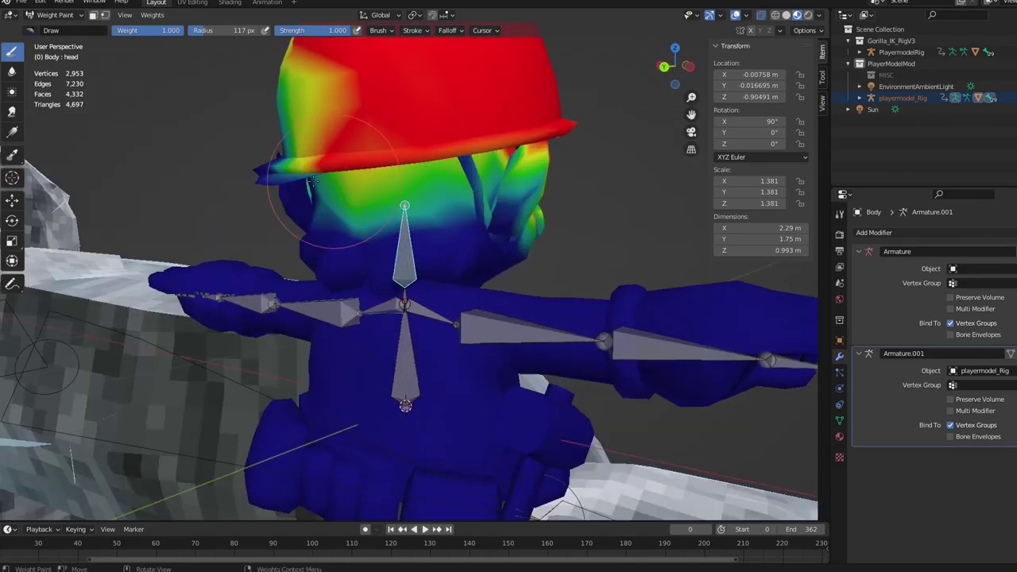
# - Extend the full head-bone weight over the back, top and opposite side of the helmet and face
pyautogui.moveTo(300, 181); pyautogui.dragTo(537, 171, button='middle')
pyautogui.moveTo(376, 100); pyautogui.dragTo(429, 121, button='middle')
pyautogui.scroll(-2, 429, 122)
pyautogui.moveTo(375, 68); pyautogui.dragTo(461, 138, button='middle')
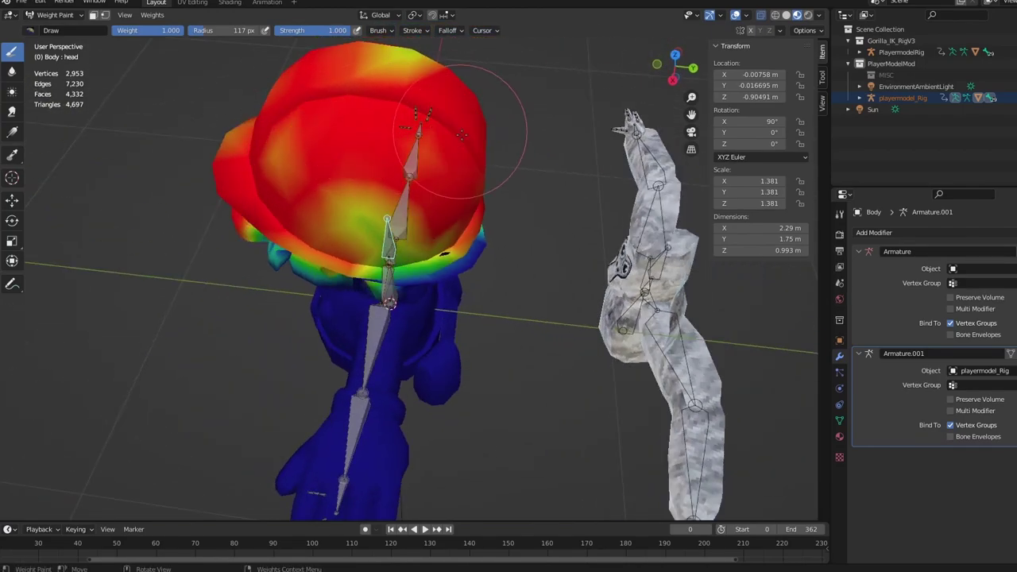
pyautogui.moveTo(376, 70); pyautogui.dragTo(387, 168, button='middle')
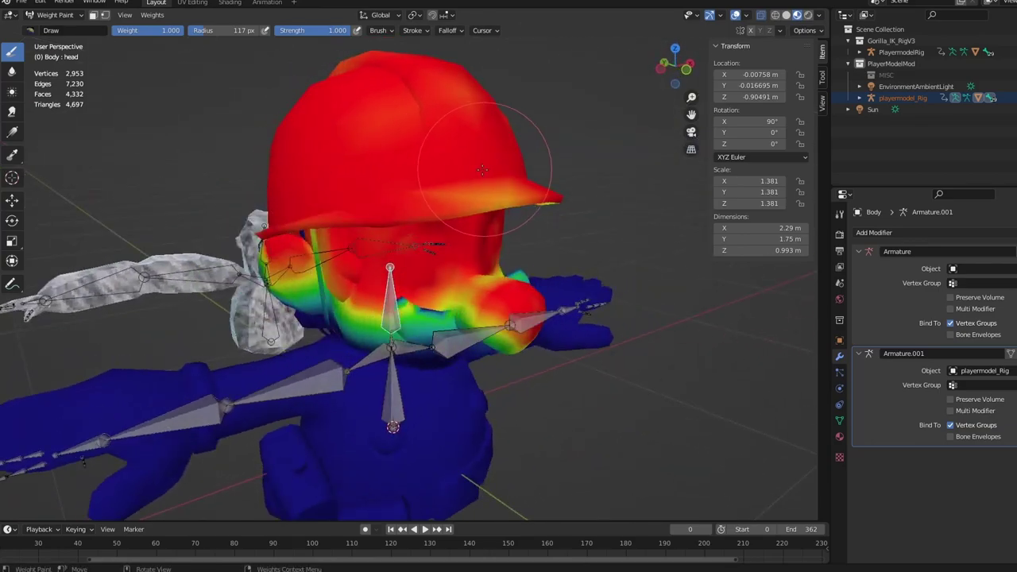
pyautogui.moveTo(473, 172); pyautogui.dragTo(436, 157, button='middle')
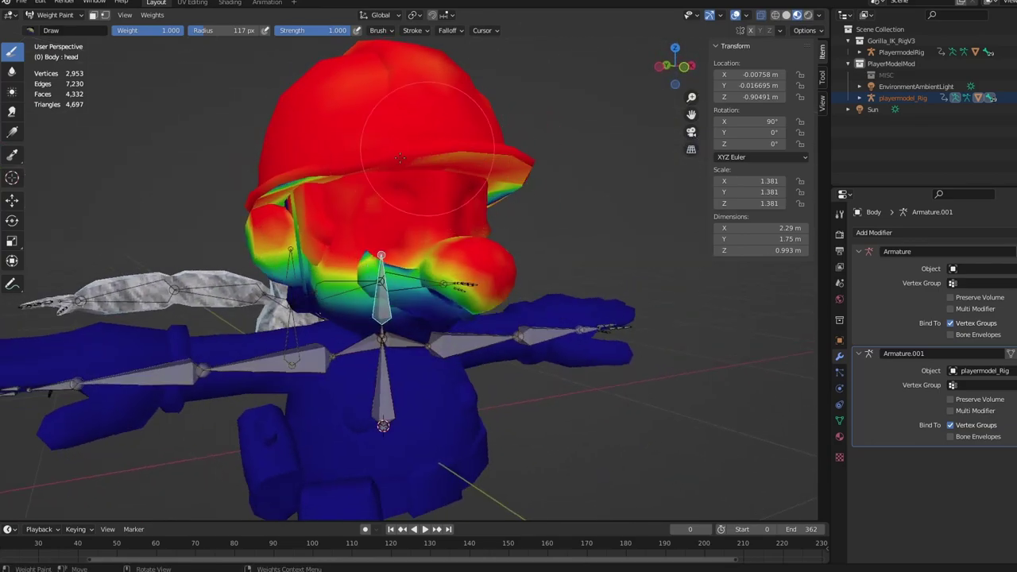
pyautogui.moveTo(286, 188)
pyautogui.mouseDown(button='middle')
pyautogui.moveTo(425, 203)
pyautogui.moveTo(374, 254)
pyautogui.mouseUp(button='middle')
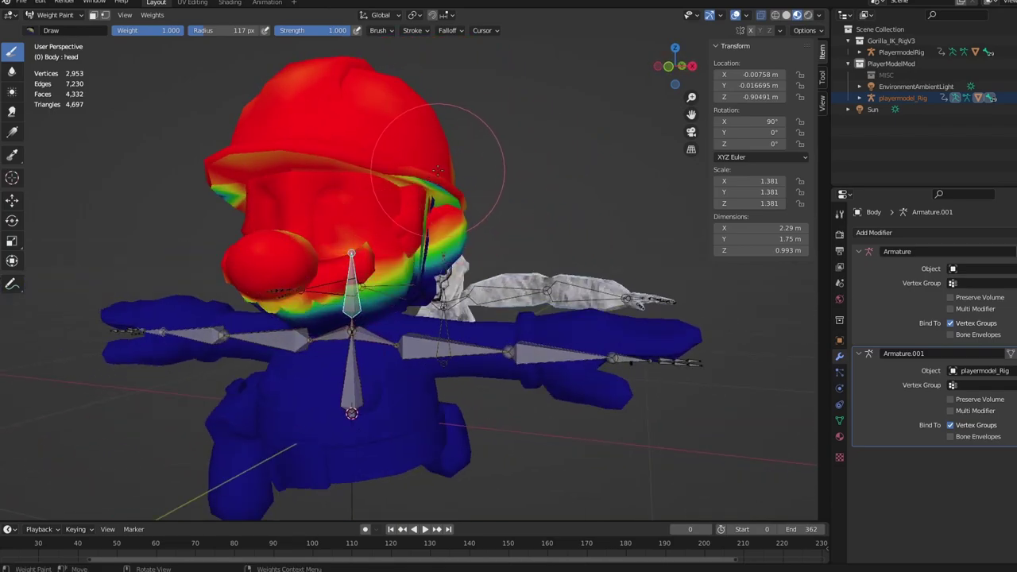
# - Paint close-up head-bone weight on the ears, hair and the areas beneath the helmet brim
pyautogui.scroll(5, 437, 170)
pyautogui.moveTo(422, 170)
pyautogui.mouseDown(button='middle')
pyautogui.moveTo(466, 199)
pyautogui.moveTo(449, 208)
pyautogui.moveTo(463, 222)
pyautogui.moveTo(478, 195)
pyautogui.moveTo(440, 163)
pyautogui.mouseUp(button='middle')
pyautogui.scroll(2, 466, 200)
pyautogui.scroll(1, 462, 222)
pyautogui.moveTo(476, 298); pyautogui.dragTo(486, 230)
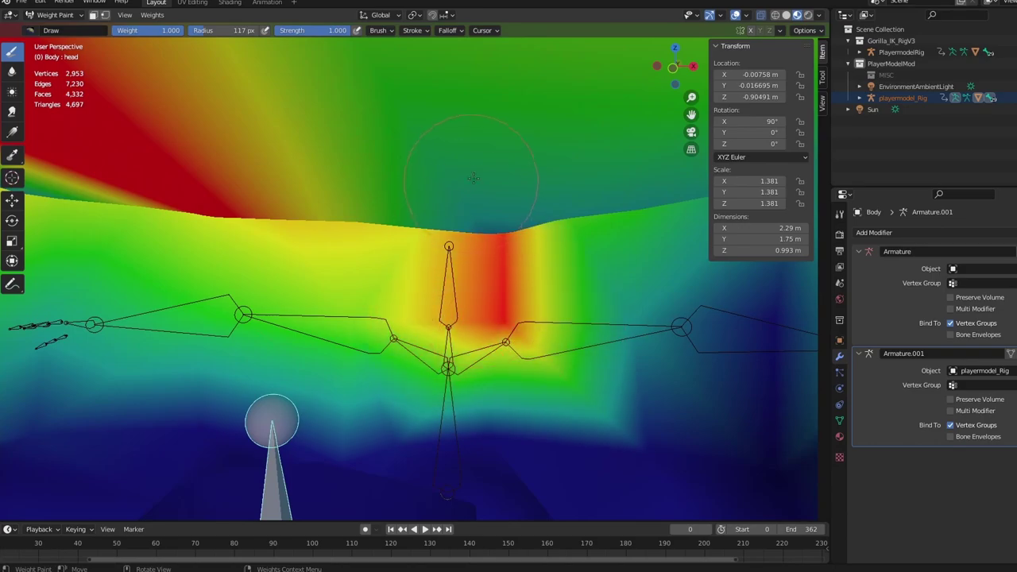
pyautogui.click(569, 264)
pyautogui.moveTo(570, 264)
pyautogui.mouseDown(button='middle')
pyautogui.moveTo(500, 388)
pyautogui.moveTo(423, 395)
pyautogui.moveTo(477, 391)
pyautogui.mouseUp(button='middle')
pyautogui.moveTo(560, 241); pyautogui.dragTo(486, 324, button='middle')
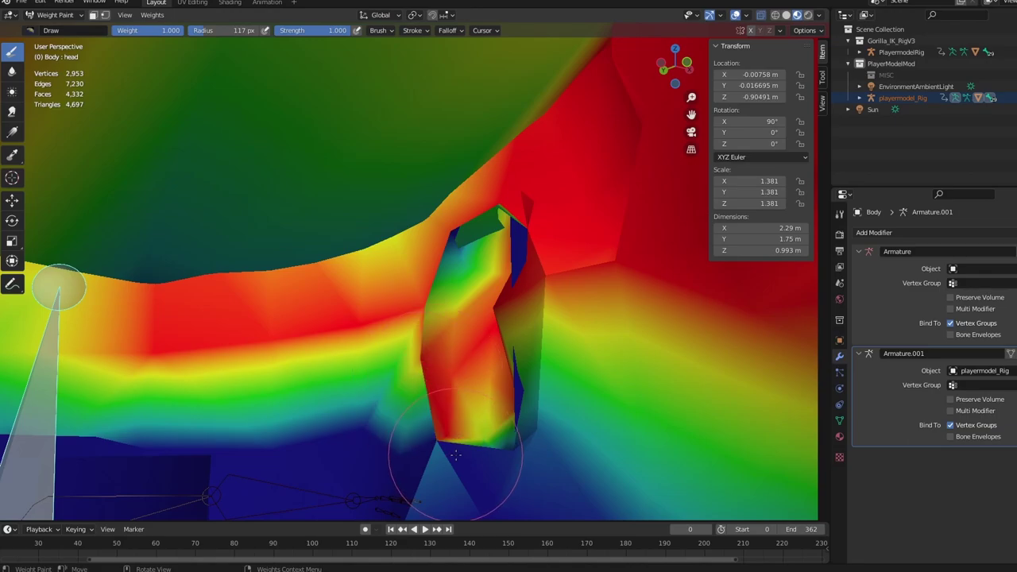
pyautogui.moveTo(399, 395)
pyautogui.mouseDown(button='middle')
pyautogui.moveTo(352, 295)
pyautogui.moveTo(284, 256)
pyautogui.mouseUp(button='middle')
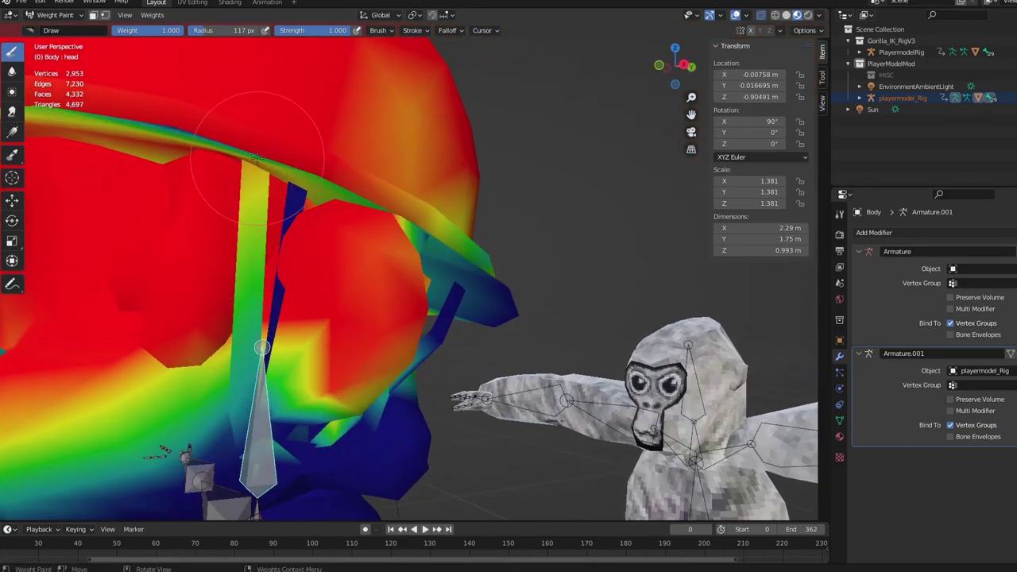
# - Resize the brush and fill in missing head-bone weight around the helmet strap and ear
pyautogui.moveTo(260, 153)
pyautogui.mouseDown(button='middle')
pyautogui.moveTo(257, 258)
pyautogui.moveTo(533, 68)
pyautogui.moveTo(249, 420)
pyautogui.moveTo(408, 262)
pyautogui.moveTo(515, 184)
pyautogui.moveTo(230, 352)
pyautogui.mouseUp(button='middle')
pyautogui.scroll(-5, 229, 352)
pyautogui.press('f')
pyautogui.click(214, 186)
pyautogui.scroll(6, 214, 186)
pyautogui.press('f')
pyautogui.click(442, 290)
pyautogui.moveTo(497, 323)
pyautogui.mouseDown(button='middle')
pyautogui.moveTo(441, 290)
pyautogui.moveTo(460, 205)
pyautogui.moveTo(415, 265)
pyautogui.moveTo(494, 220)
pyautogui.moveTo(454, 302)
pyautogui.moveTo(329, 413)
pyautogui.mouseUp(button='middle')
# - Enable vertex selection masking and paint the head's remaining low-weight areas at weight 1.000 with a 405 px brush
pyautogui.press('v')
pyautogui.press('m')
pyautogui.press('f')
pyautogui.click(494, 220)
pyautogui.press('[')
pyautogui.press('[')
pyautogui.press('[')
pyautogui.press('[')
pyautogui.press('[')
pyautogui.press('[')
pyautogui.press('[')
pyautogui.scroll(-5, 329, 413)
pyautogui.hotkey('shift', '`')
pyautogui.press('w')
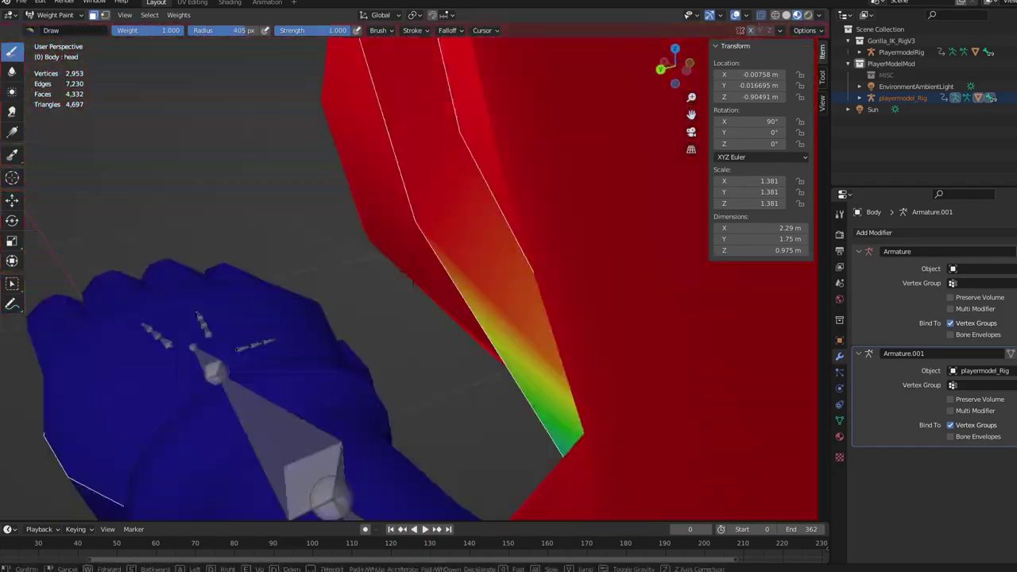
pyautogui.click(410, 270)
# - Test-rotate the head bone with a trackball rotation and inspect the neck and shoulder deformation with viewport overlays hidden
pyautogui.press('v')
pyautogui.press('f')
pyautogui.click(409, 294)
pyautogui.moveTo(408, 295); pyautogui.dragTo(560, 171, button='middle')
pyautogui.hotkey('shift', '`')
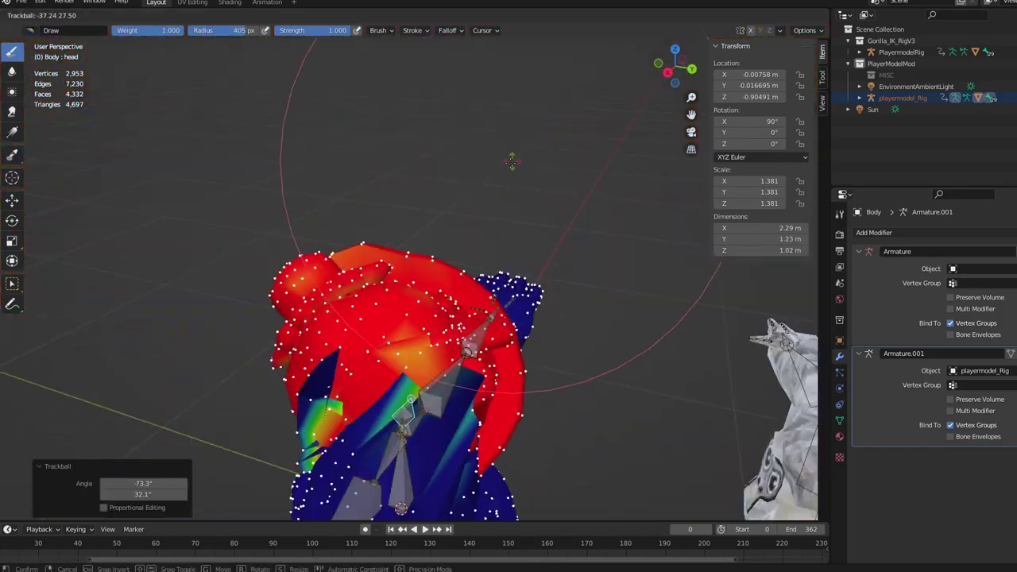
pyautogui.press('Return')
pyautogui.hotkey('shift', 'alt', 'z')
pyautogui.scroll(4, 472, 137)
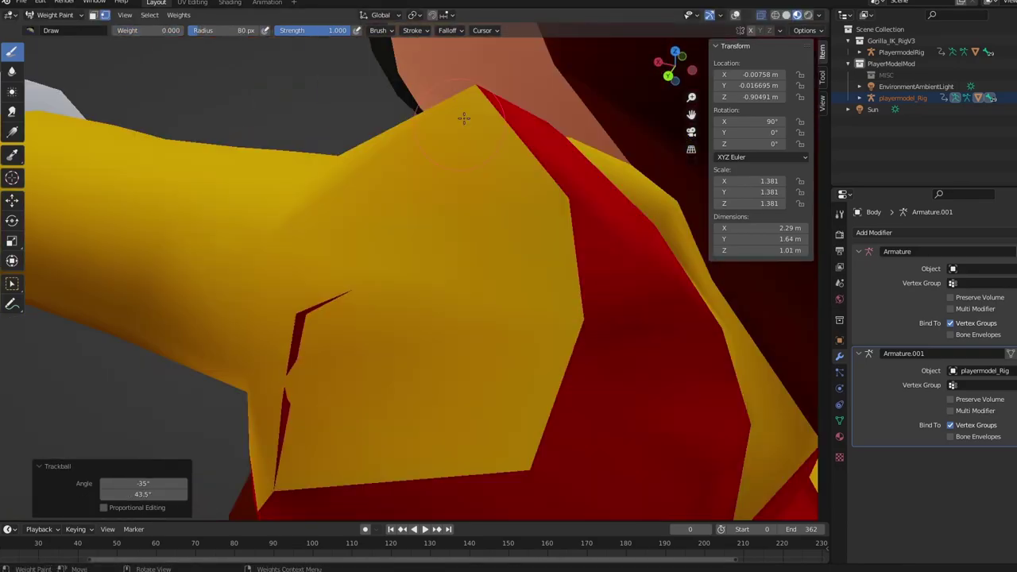
pyautogui.moveTo(472, 136)
pyautogui.mouseDown(button='middle')
pyautogui.moveTo(420, 325)
pyautogui.moveTo(502, 249)
pyautogui.mouseUp(button='middle')
pyautogui.hotkey('shift', '`')
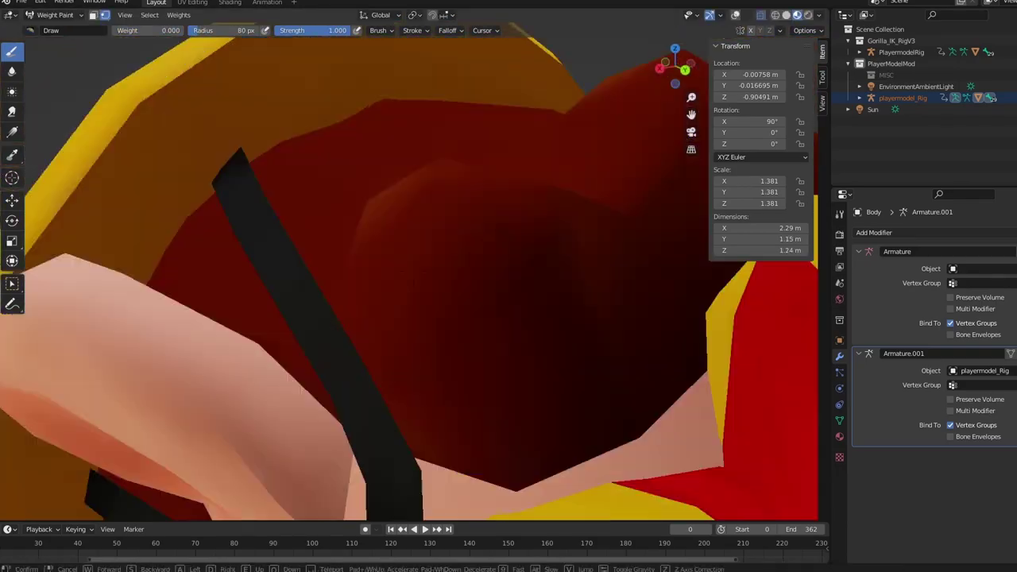
pyautogui.press('Escape')
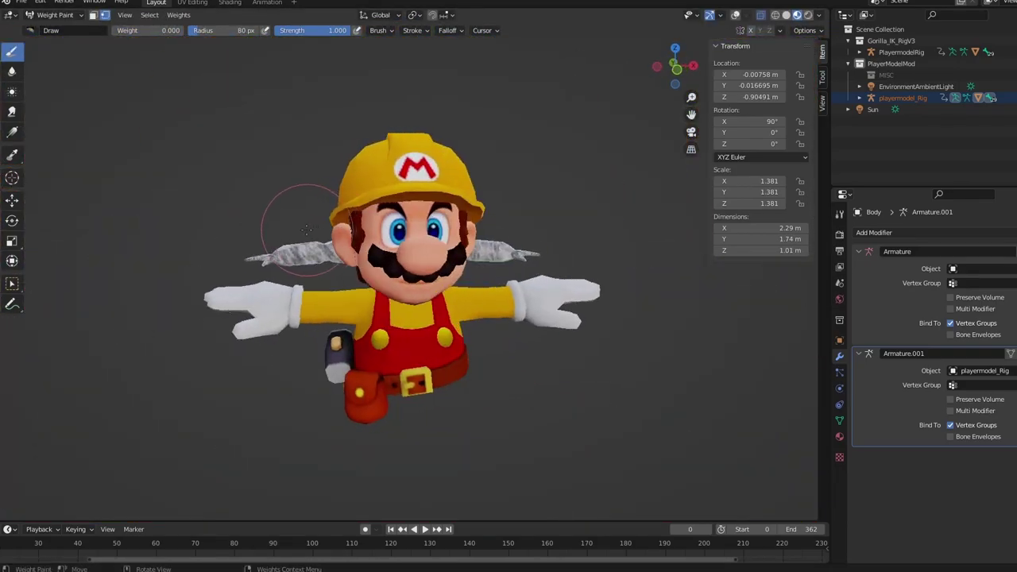
# - Save the file, check the textured model from the front in Weight Paint mode, and turn the viewport overlays back on
pyautogui.hotkey('ctrl', 's')
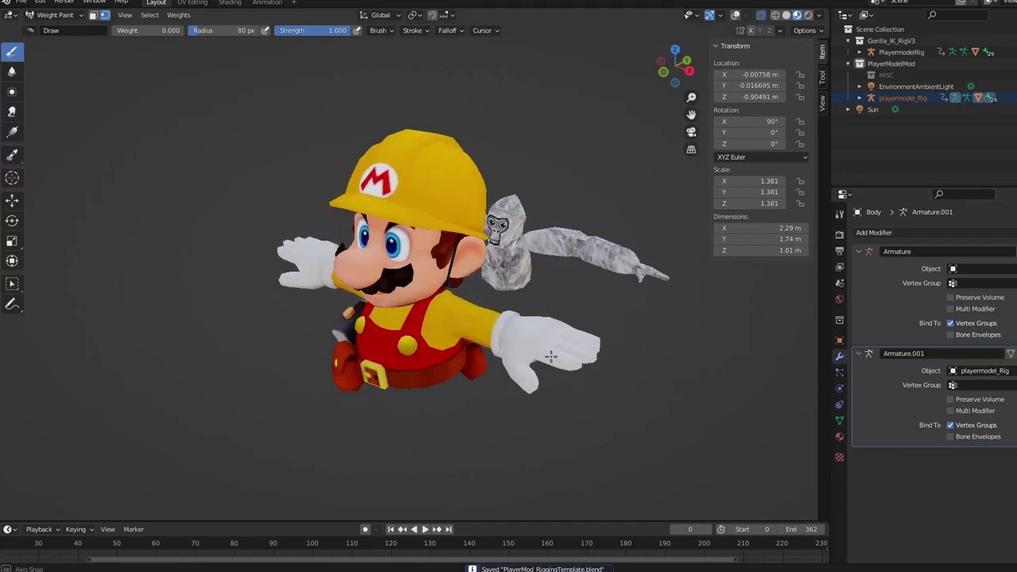
pyautogui.press('KP_1')
pyautogui.press('Tab')
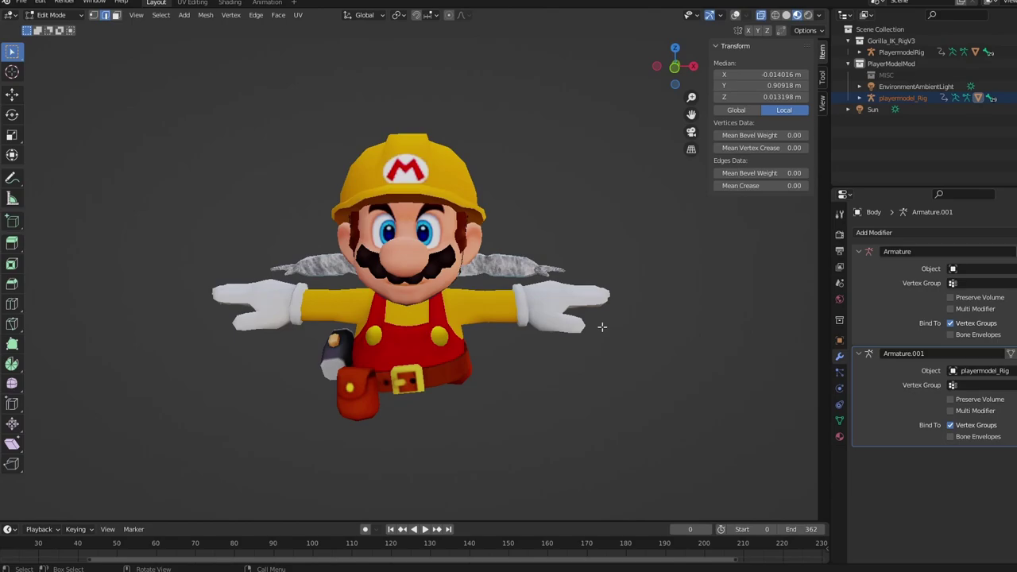
pyautogui.press('Tab')
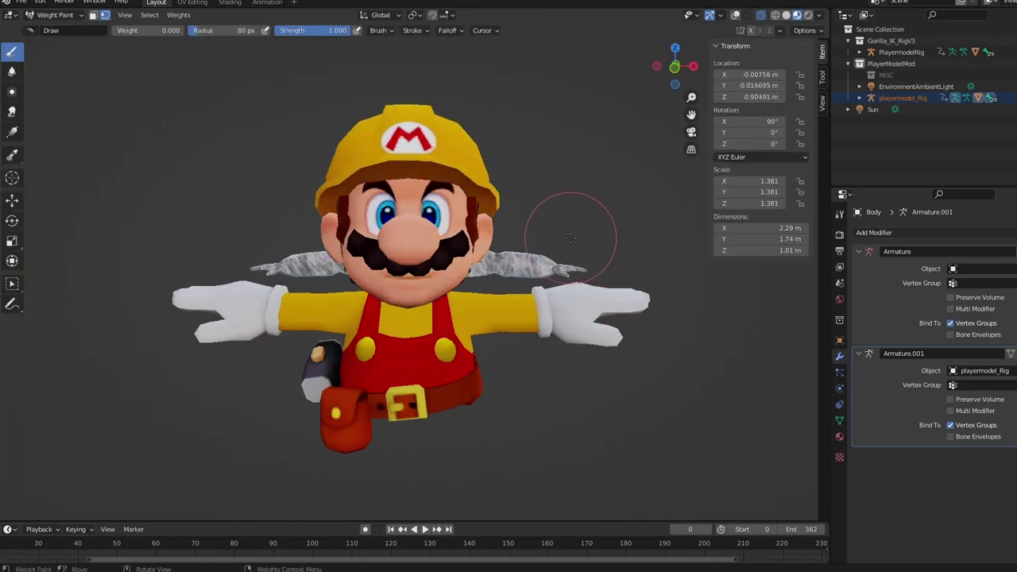
pyautogui.scroll(2, 559, 241)
pyautogui.click(734, 16)
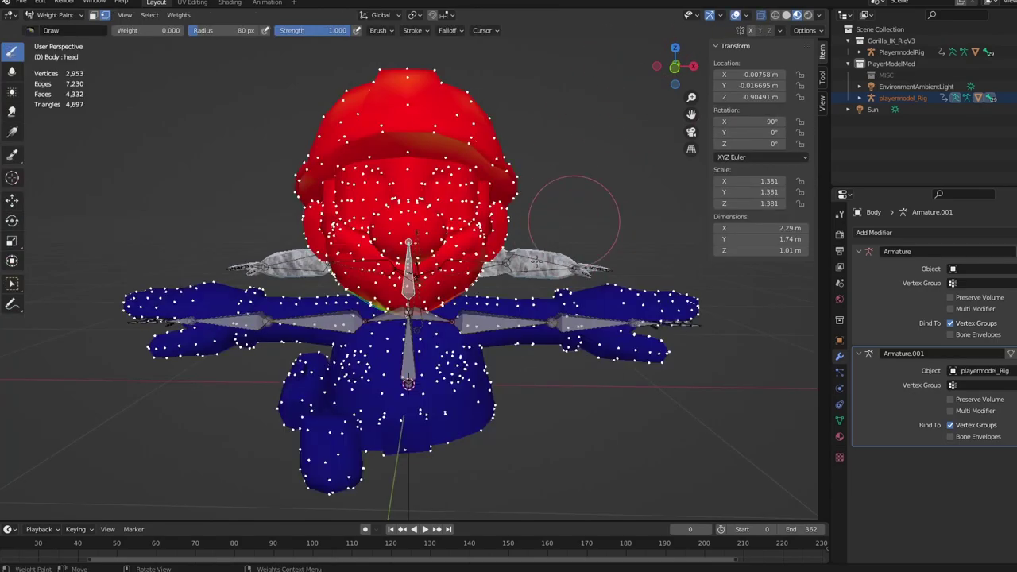
# - Test-rotate the head bone with a trackball rotation, check the neck weights up close, and undo the rotation
pyautogui.moveTo(509, 277); pyautogui.dragTo(546, 269, button='middle')
pyautogui.scroll(5, 581, 258)
pyautogui.scroll(-1, 546, 269)
pyautogui.press('r')
pyautogui.press('r')
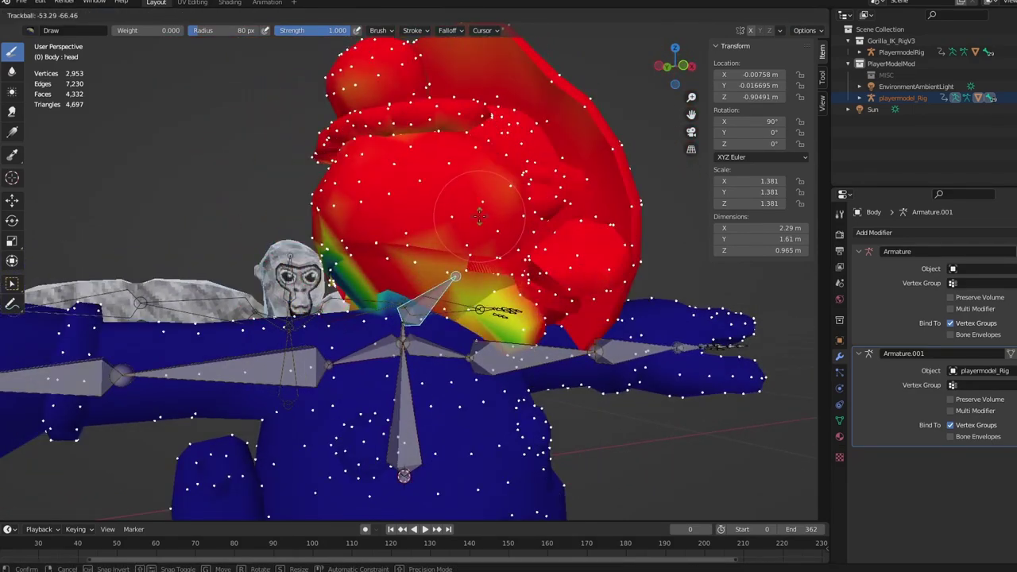
pyautogui.click(548, 228)
pyautogui.hotkey('ctrl', 'z')
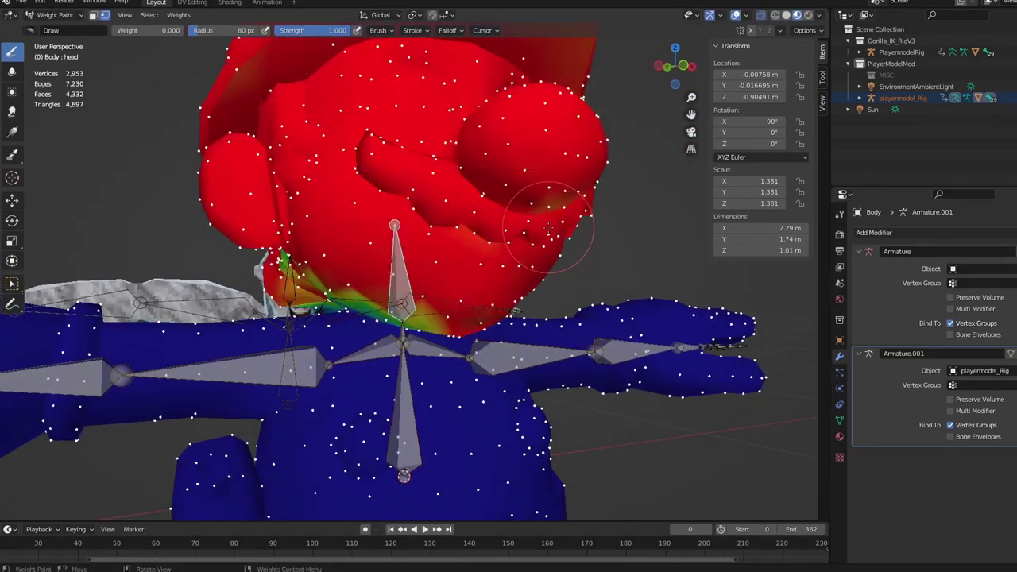
# - Hide the viewport overlays, try a trackball rotation of the head on the textured model, and undo it
pyautogui.click(736, 16)
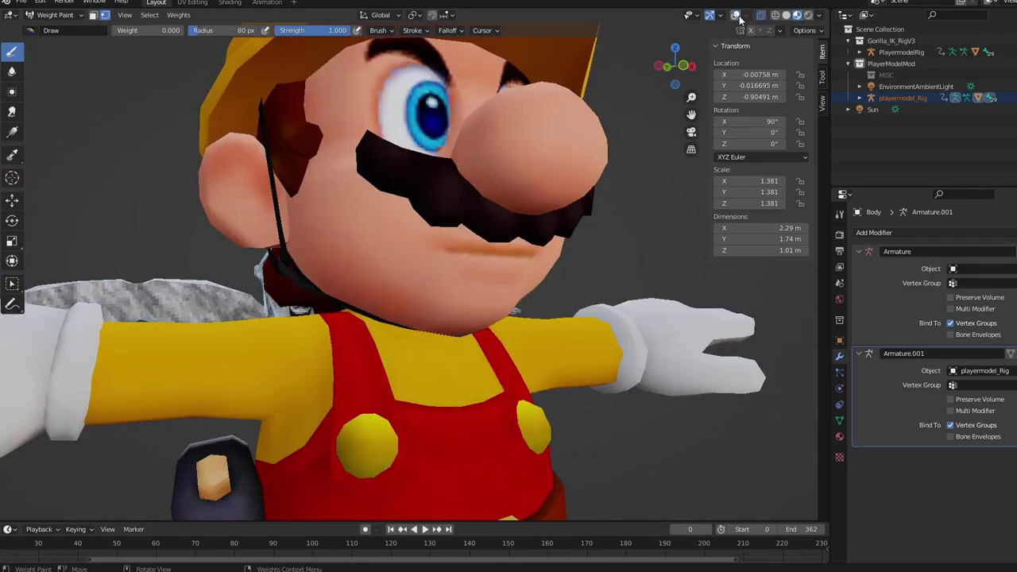
pyautogui.click(736, 16)
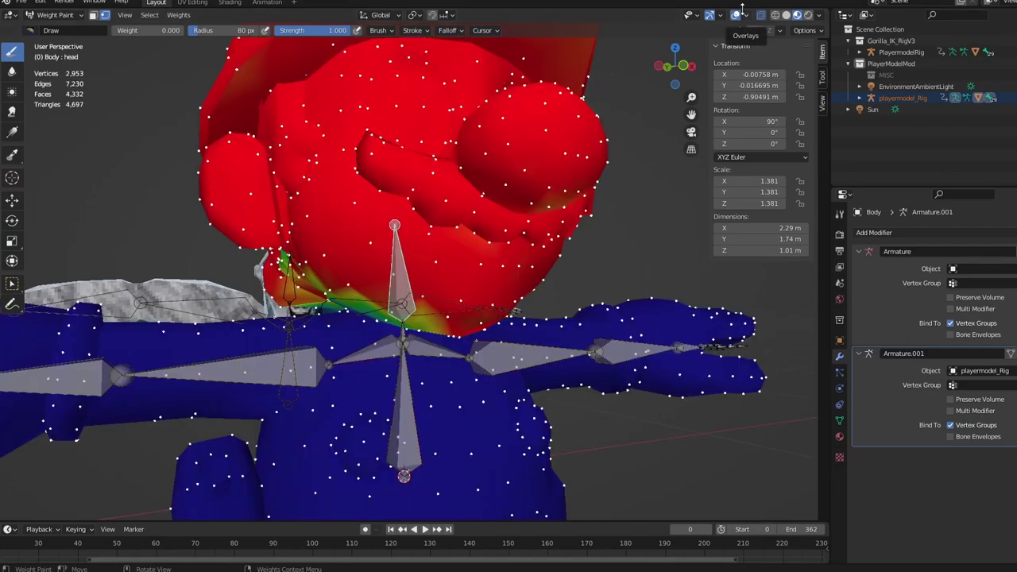
pyautogui.click(736, 16)
pyautogui.moveTo(621, 166); pyautogui.dragTo(548, 182, button='middle')
pyautogui.scroll(-3, 548, 208)
pyautogui.moveTo(548, 218); pyautogui.dragTo(518, 256, button='middle')
pyautogui.scroll(3, 477, 262)
pyautogui.moveTo(441, 265); pyautogui.dragTo(475, 204, button='middle')
pyautogui.press('r')
pyautogui.press('r')
pyautogui.click(546, 216)
pyautogui.hotkey('ctrl', 'z')
# - Swing the head bone through wider trackball rotations with the whole model in view, and undo the last one
pyautogui.scroll(-4, 494, 195)
pyautogui.press('r')
pyautogui.press('r')
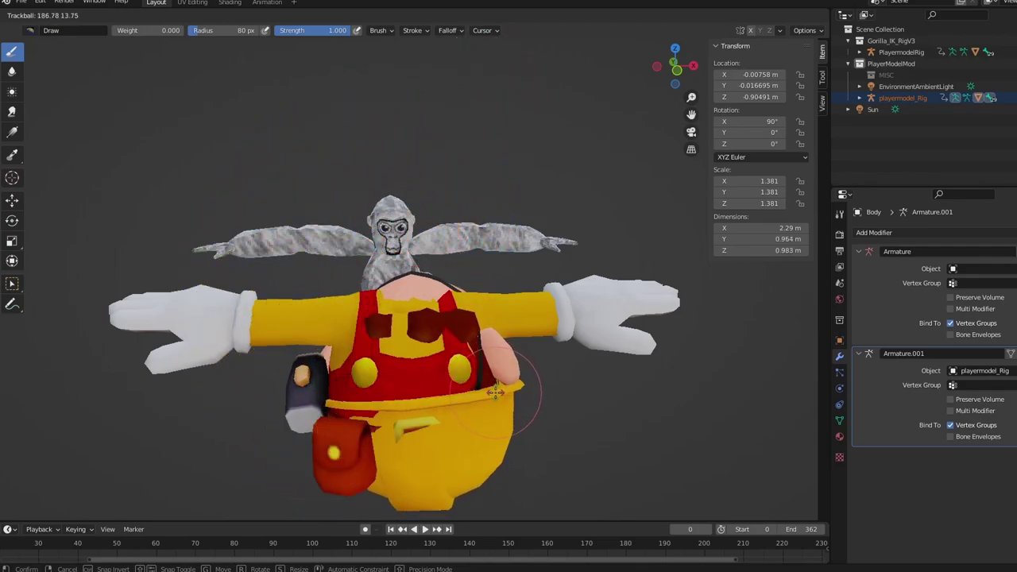
pyautogui.click(474, 211)
pyautogui.moveTo(474, 212); pyautogui.dragTo(440, 208, button='middle')
pyautogui.press('r')
pyautogui.press('r')
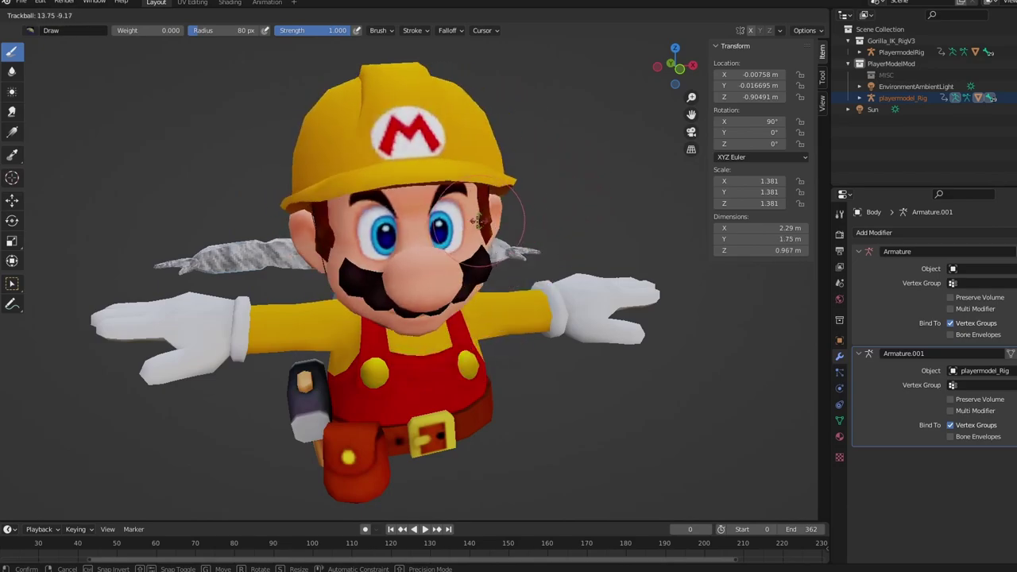
pyautogui.click(476, 182)
pyautogui.hotkey('ctrl', 'z')
# - Fly the view into the head mesh to inspect its inside, return to the front, and turn the overlays back on
pyautogui.moveTo(477, 182); pyautogui.dragTo(453, 208, button='middle')
pyautogui.scroll(2, 413, 208)
pyautogui.scroll(4, 453, 208)
pyautogui.hotkey('shift', '`')
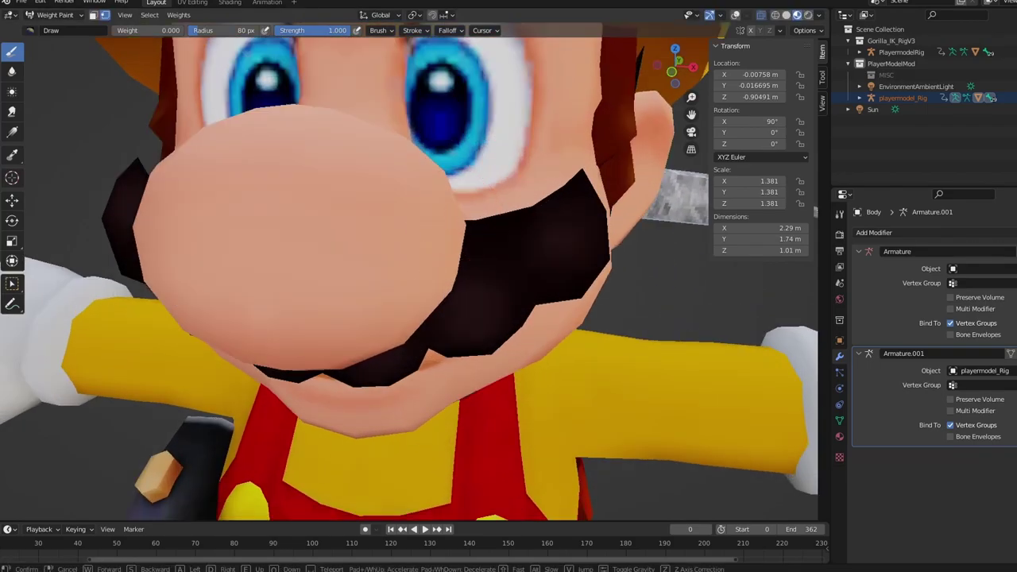
pyautogui.press('w')
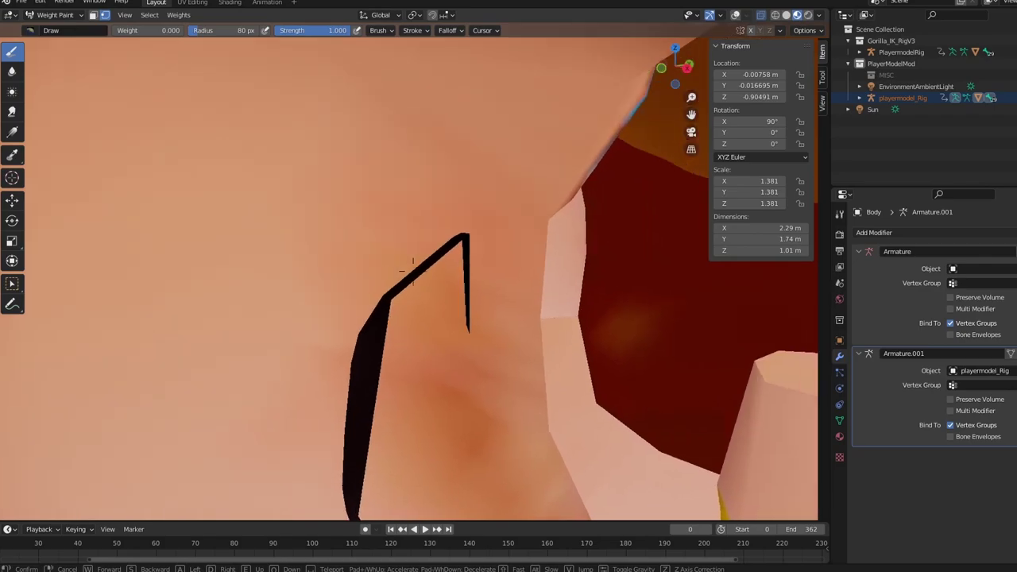
pyautogui.press('s')
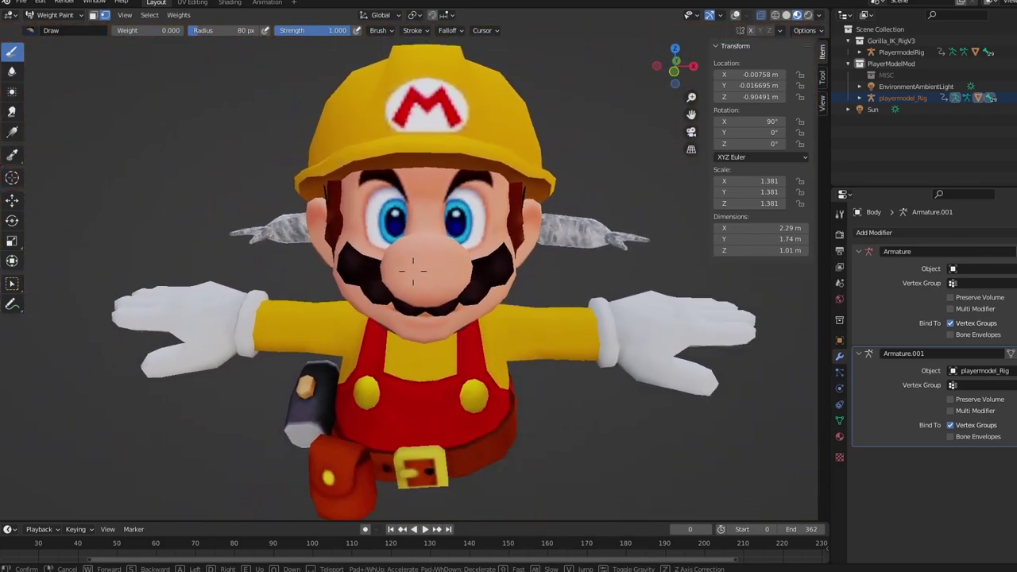
pyautogui.click(412, 270)
pyautogui.click(735, 15)
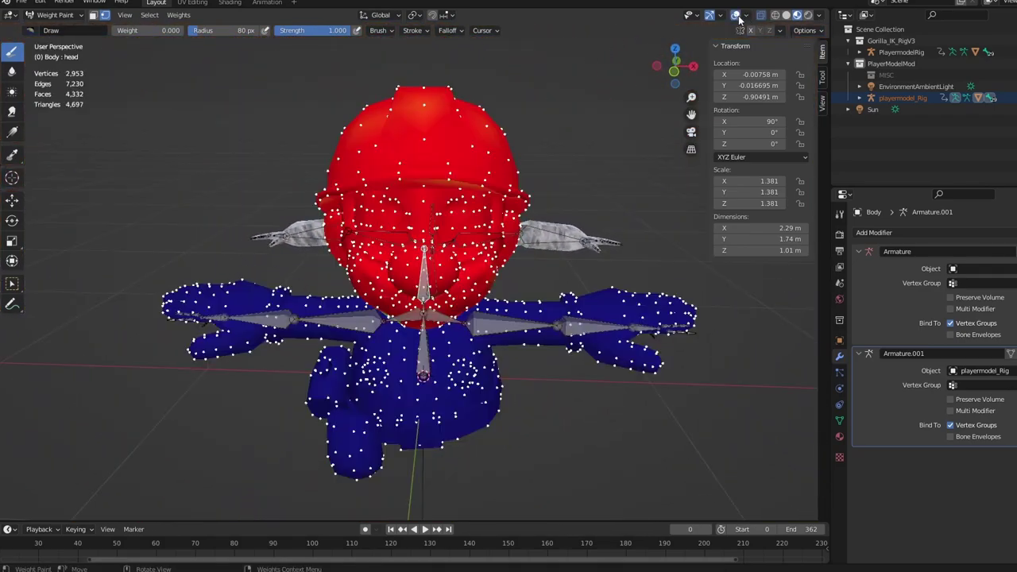
# - Open the Body's vertex groups, make the neck group active, and reselect all of the mesh's vertices
pyautogui.click(506, 322)
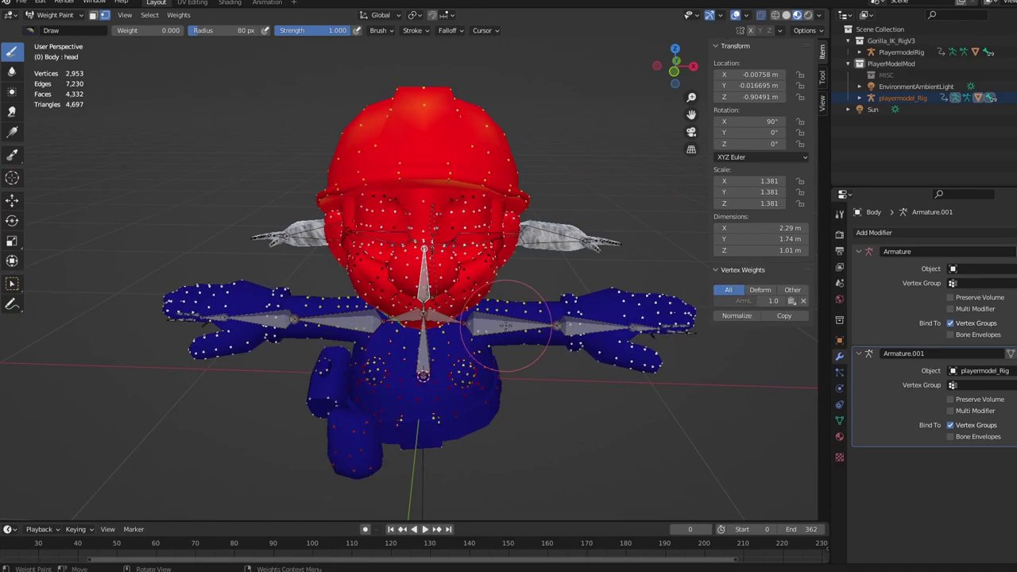
pyautogui.keyDown('shift'); pyautogui.click(508, 321); pyautogui.keyUp('shift')
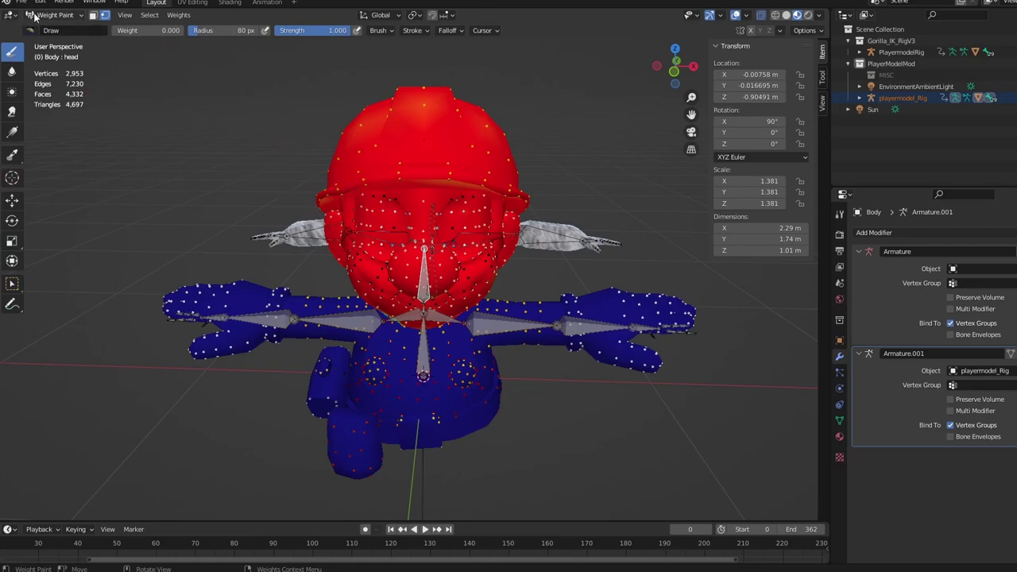
pyautogui.click(839, 340)
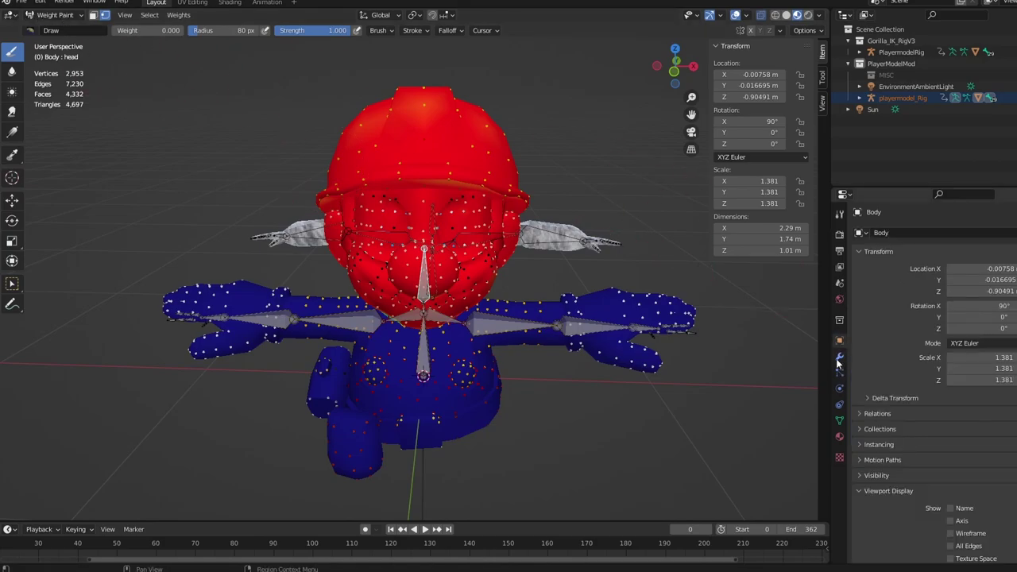
pyautogui.click(839, 404)
pyautogui.click(838, 419)
pyautogui.scroll(-3, 908, 302)
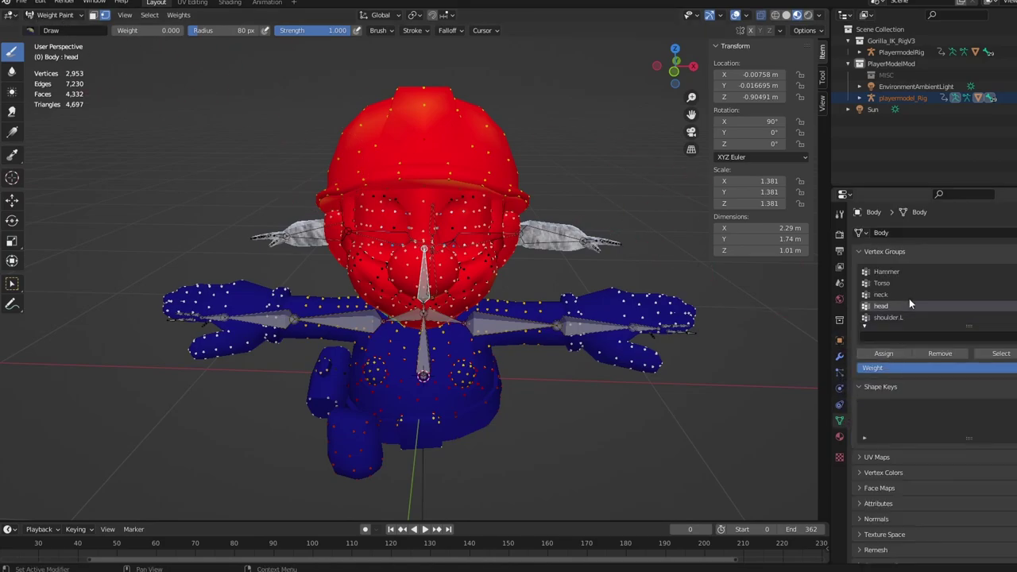
pyautogui.click(909, 296)
pyautogui.scroll(4, 900, 314)
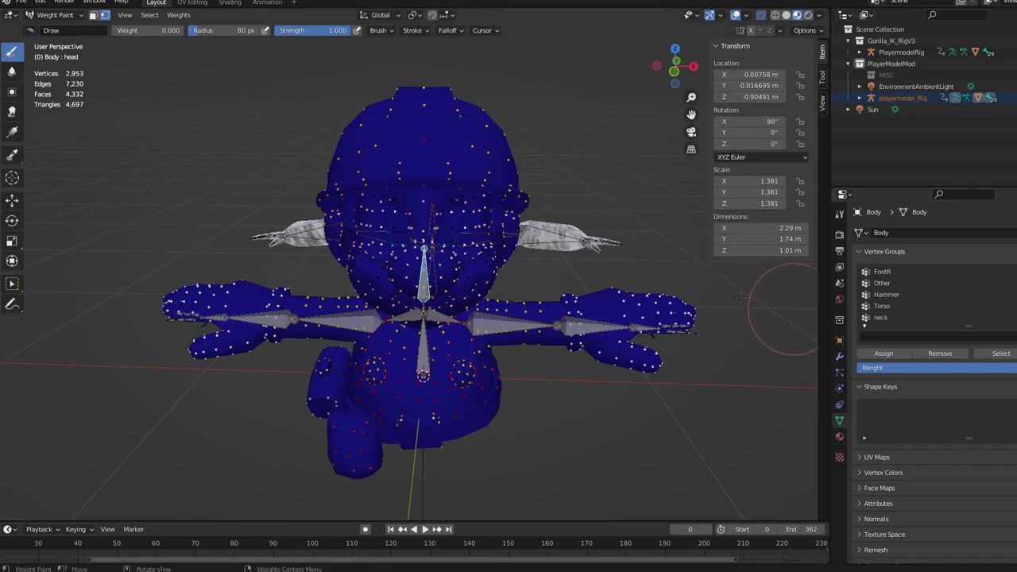
pyautogui.keyDown('ctrl'); pyautogui.click(518, 324); pyautogui.keyUp('ctrl')
pyautogui.scroll(1, 518, 324)
pyautogui.press('a')
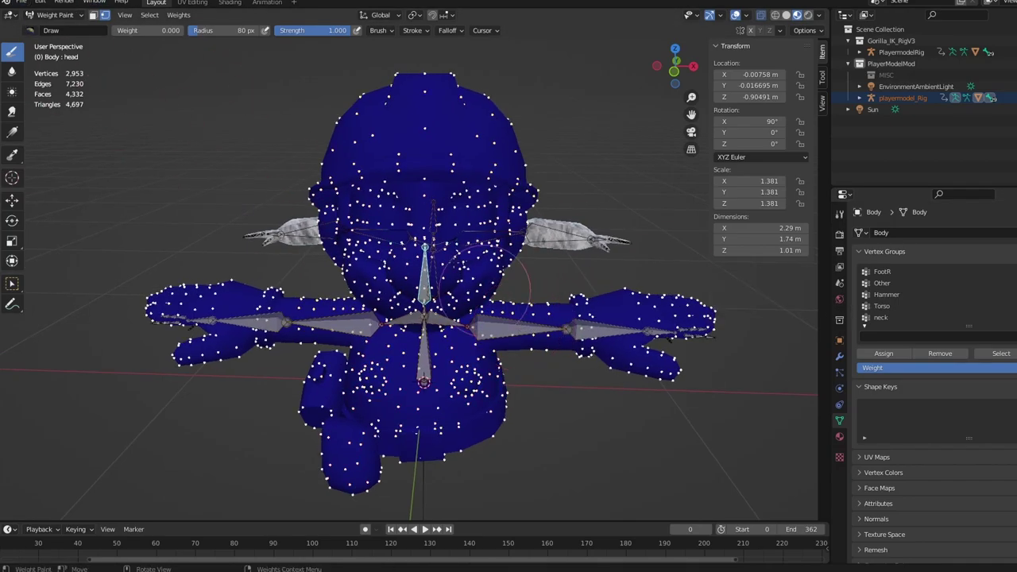
pyautogui.scroll(3, 530, 274)
pyautogui.moveTo(543, 278); pyautogui.dragTo(519, 282, button='middle')
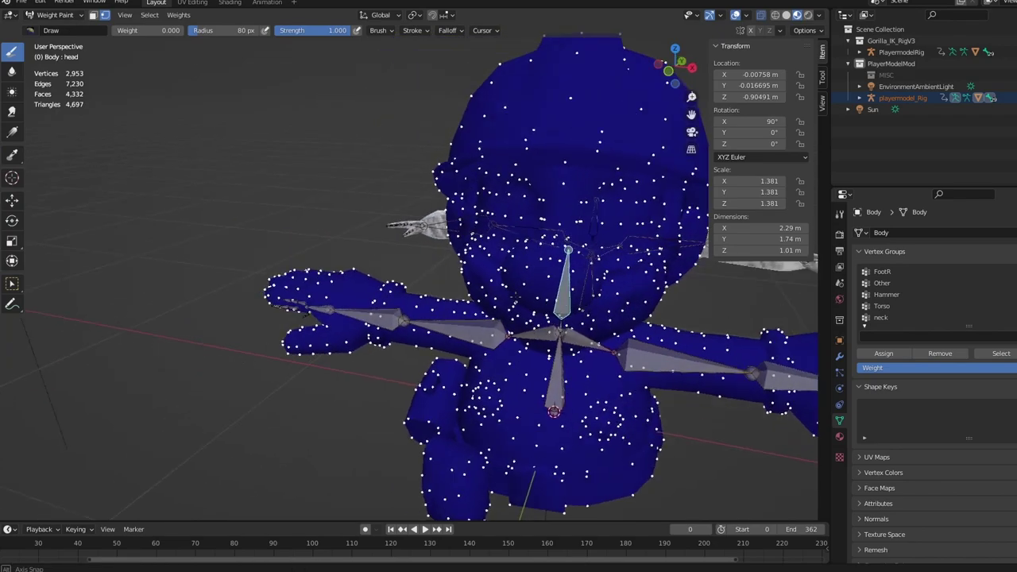
pyautogui.moveTo(445, 292)
pyautogui.mouseDown(button='middle')
pyautogui.moveTo(462, 296)
pyautogui.moveTo(457, 278)
pyautogui.mouseUp(button='middle')
pyautogui.click(389, 31)
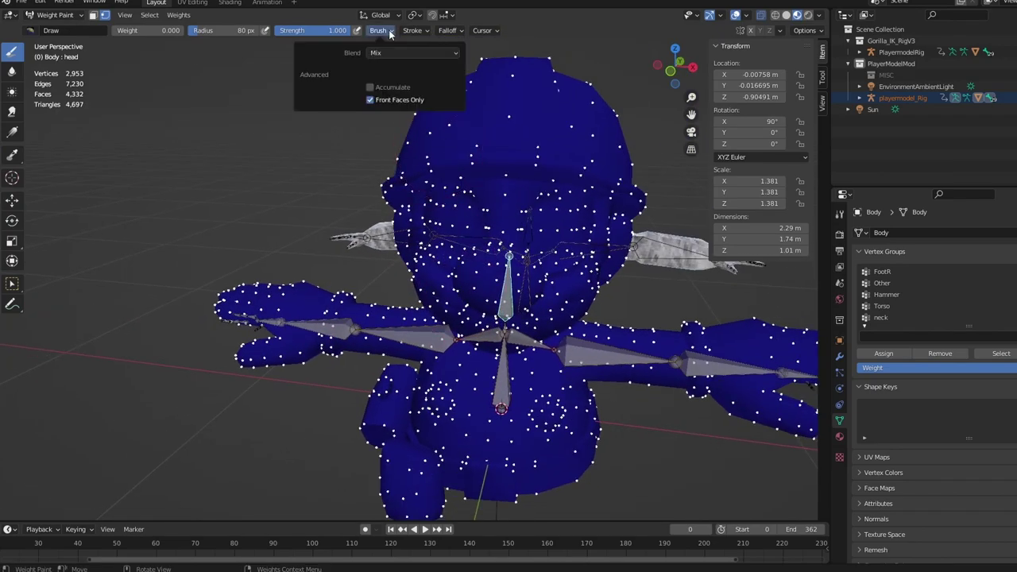
pyautogui.scroll(-1, 473, 216)
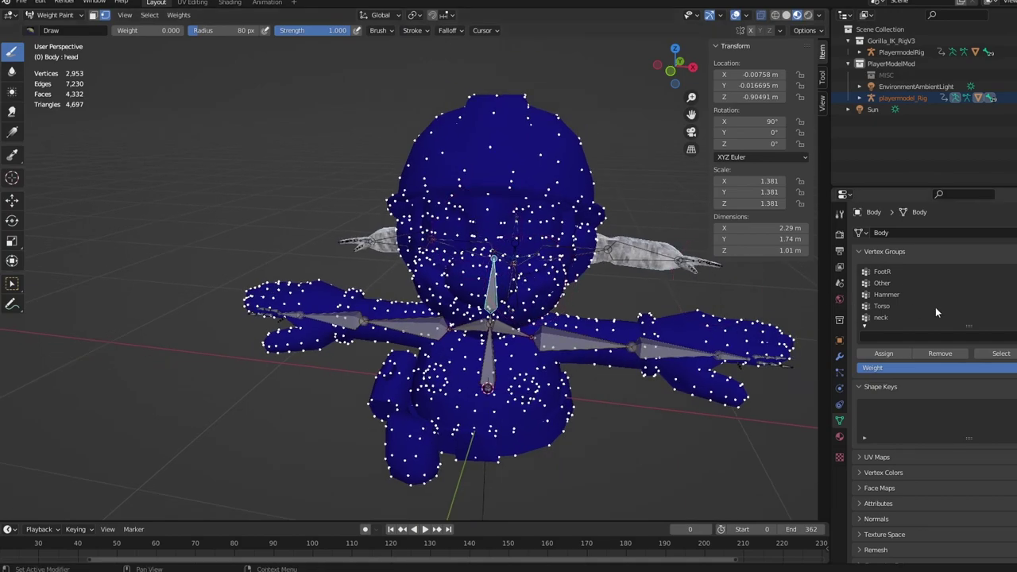
# - Compare the weights of the head and neck vertex groups and examine the chest and neck area up close
pyautogui.scroll(-3, 935, 306)
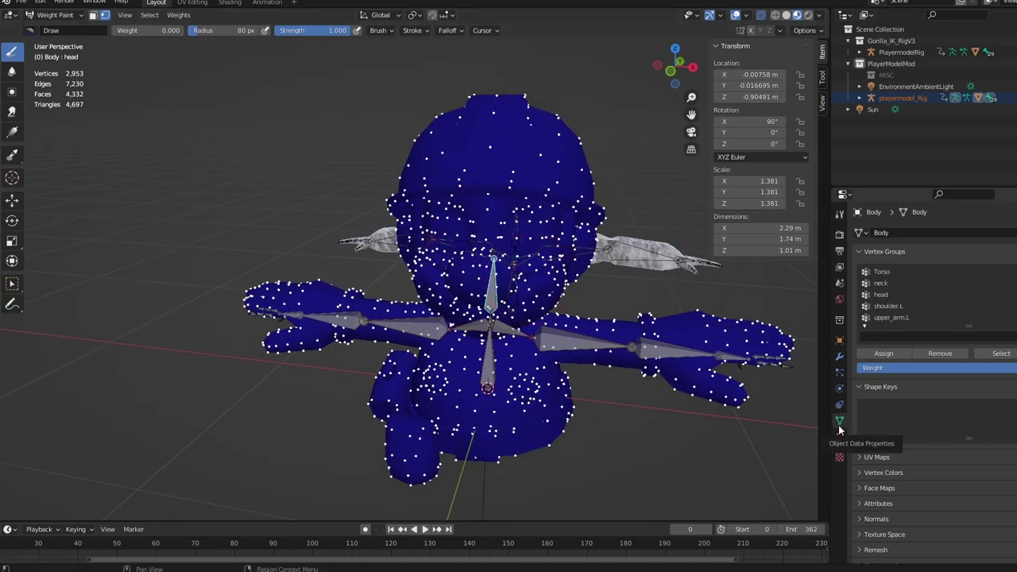
pyautogui.click(919, 296)
pyautogui.click(915, 279)
pyautogui.click(910, 291)
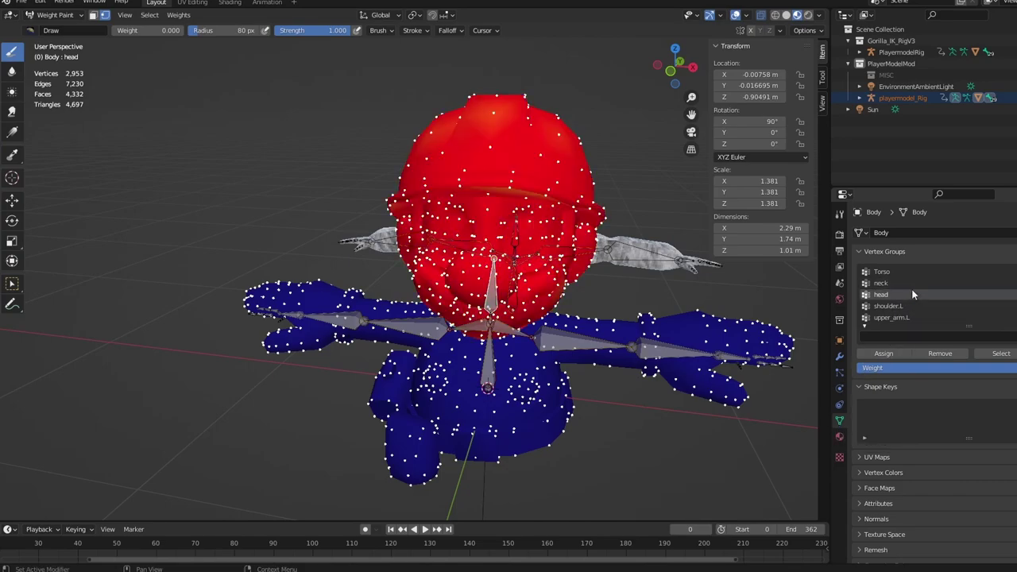
pyautogui.click(911, 283)
pyautogui.scroll(1, 619, 306)
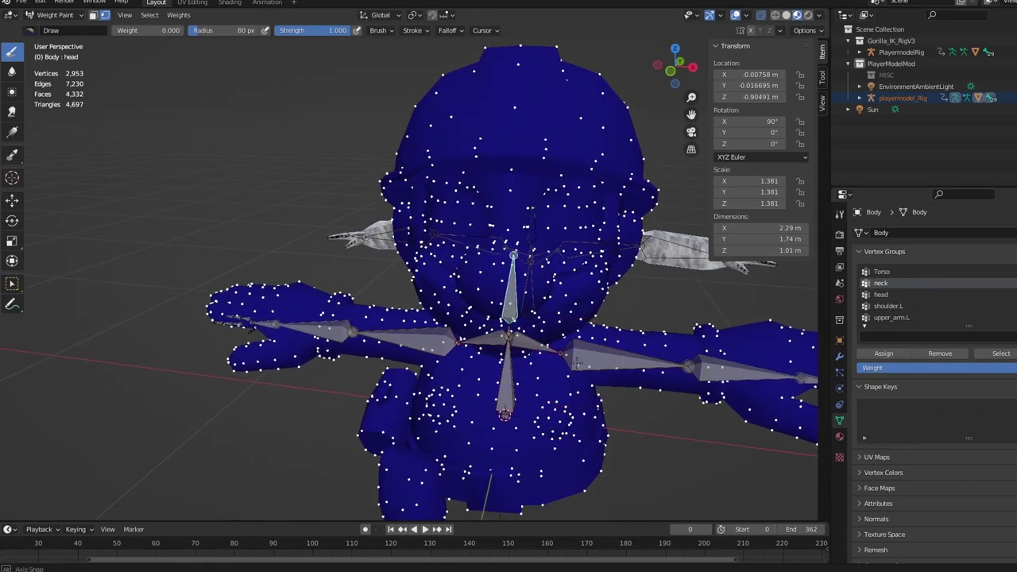
pyautogui.moveTo(599, 317); pyautogui.dragTo(618, 368, button='middle')
pyautogui.hotkey('shift', '`')
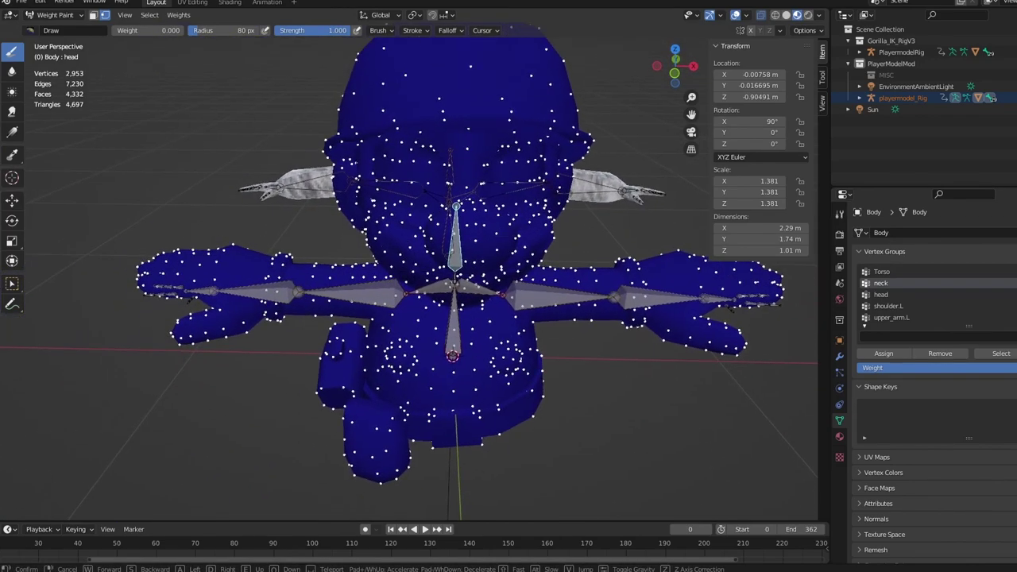
pyautogui.press('w')
pyautogui.press('s')
pyautogui.click(411, 272)
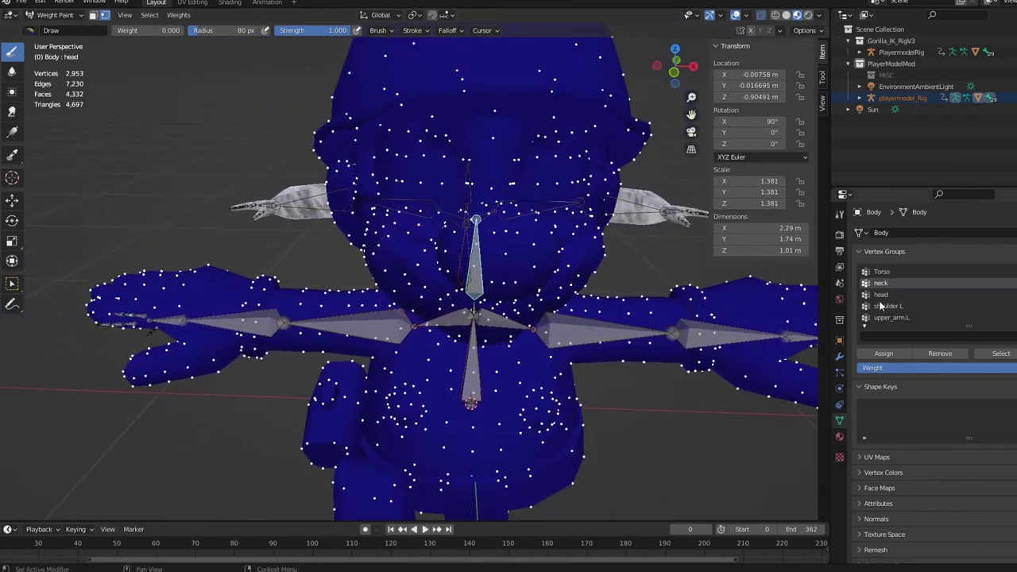
# - Activate the Torso vertex group and paint weight 1.000 across the front pouch and belt with an 80 px brush
pyautogui.scroll(1, 893, 282)
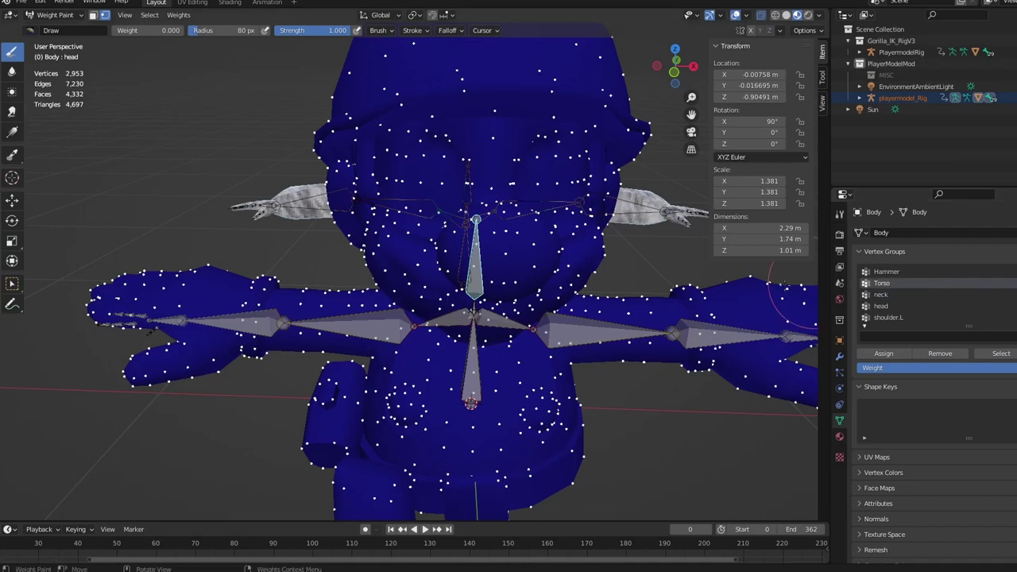
pyautogui.scroll(-2, 618, 363)
pyautogui.scroll(2, 595, 415)
pyautogui.moveTo(591, 423); pyautogui.dragTo(622, 362, button='middle')
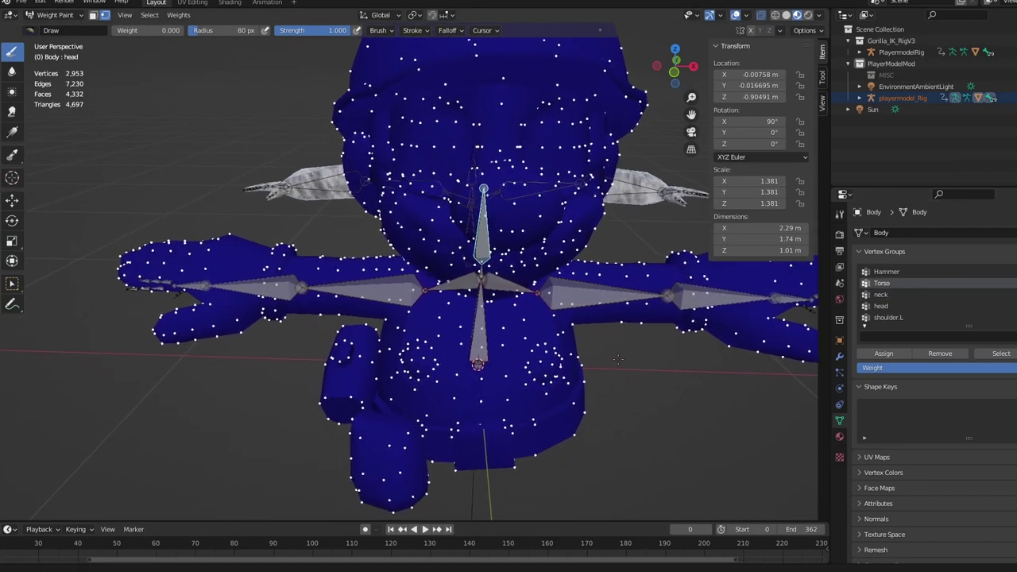
pyautogui.moveTo(638, 481); pyautogui.dragTo(577, 432, button='middle')
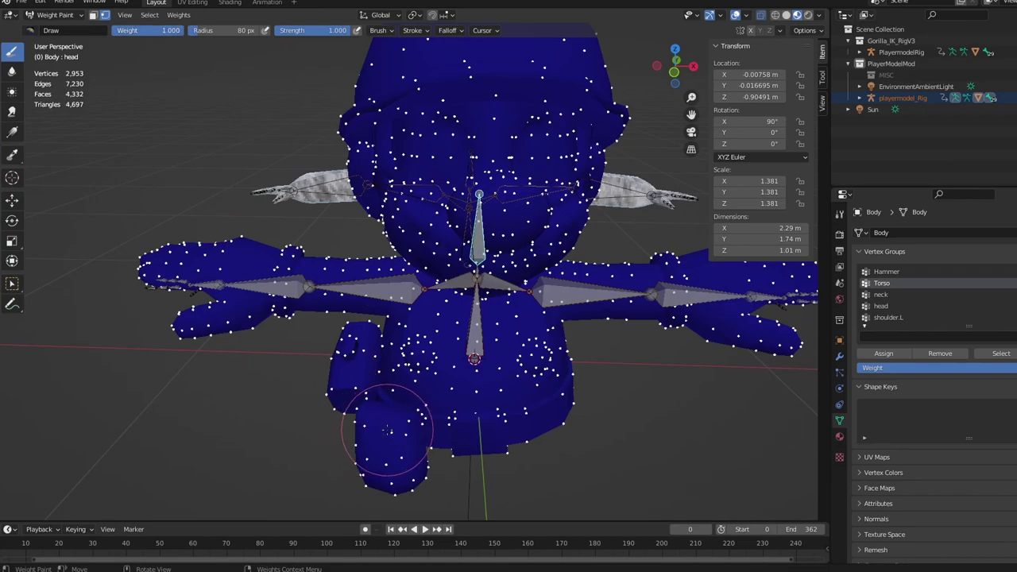
pyautogui.moveTo(395, 433)
pyautogui.mouseDown()
pyautogui.moveTo(404, 401)
pyautogui.moveTo(432, 417)
pyautogui.moveTo(476, 419)
pyautogui.moveTo(467, 438)
pyautogui.mouseUp()
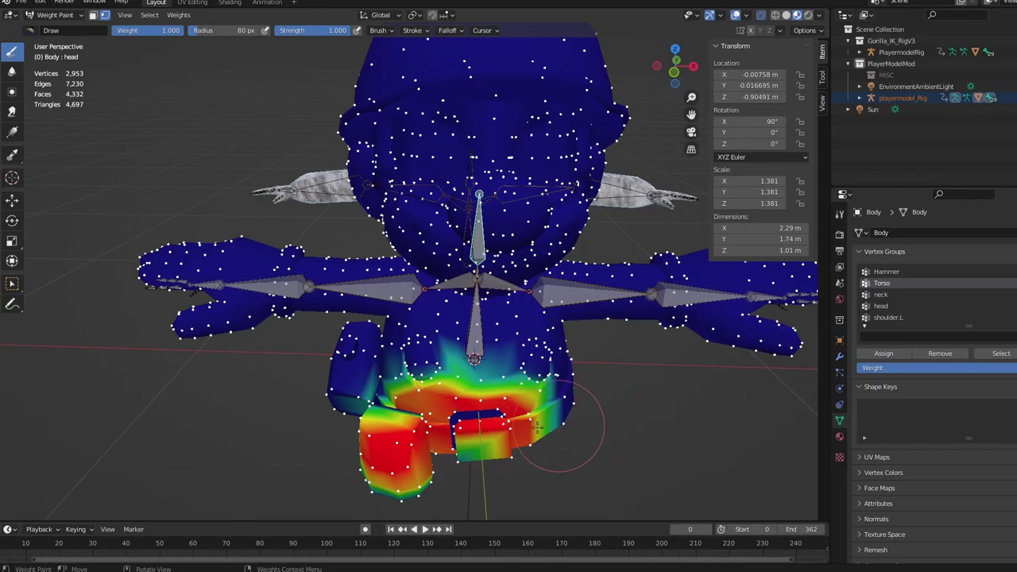
# - Fill the remaining torso, belt and attached tools with Torso weight 1.000 using a 116 px brush, including gaps inside the mesh
pyautogui.moveTo(529, 428)
pyautogui.mouseDown(button='middle')
pyautogui.moveTo(563, 416)
pyautogui.moveTo(413, 409)
pyautogui.mouseUp(button='middle')
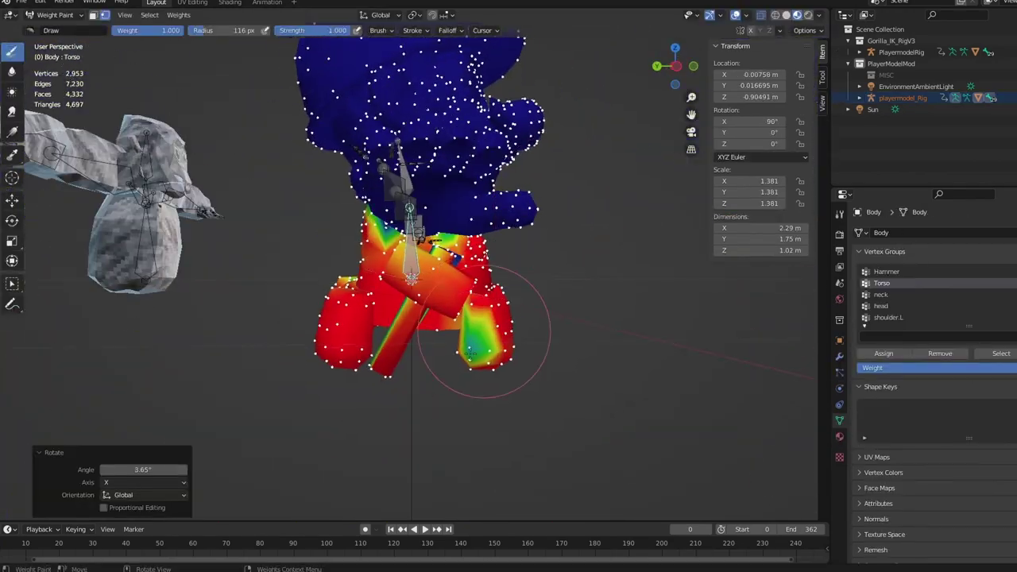
pyautogui.hotkey('shift', '`')
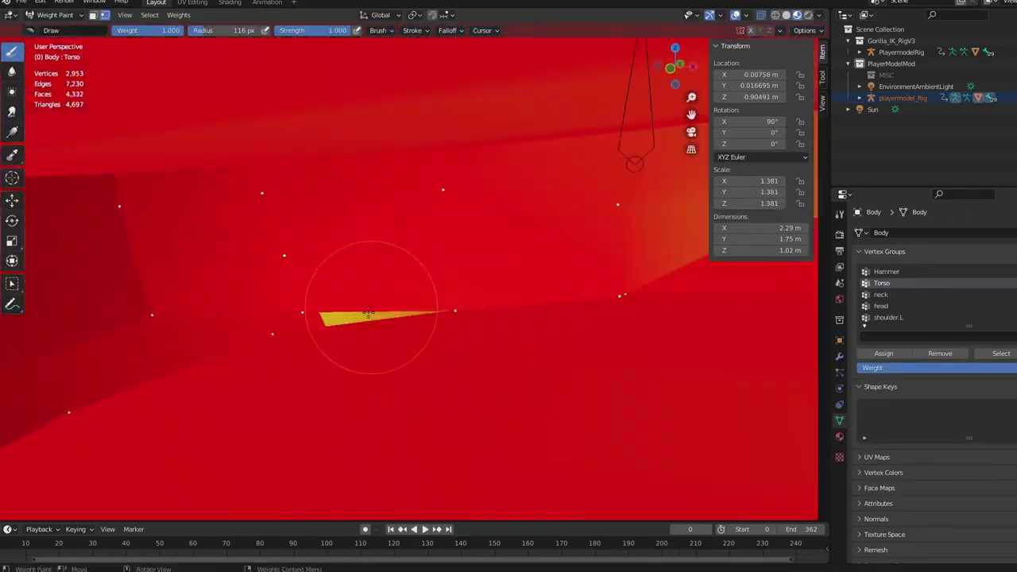
pyautogui.click(413, 271)
pyautogui.hotkey('shift', '`')
pyautogui.click(409, 271)
pyautogui.hotkey('shift', '`')
pyautogui.click(409, 271)
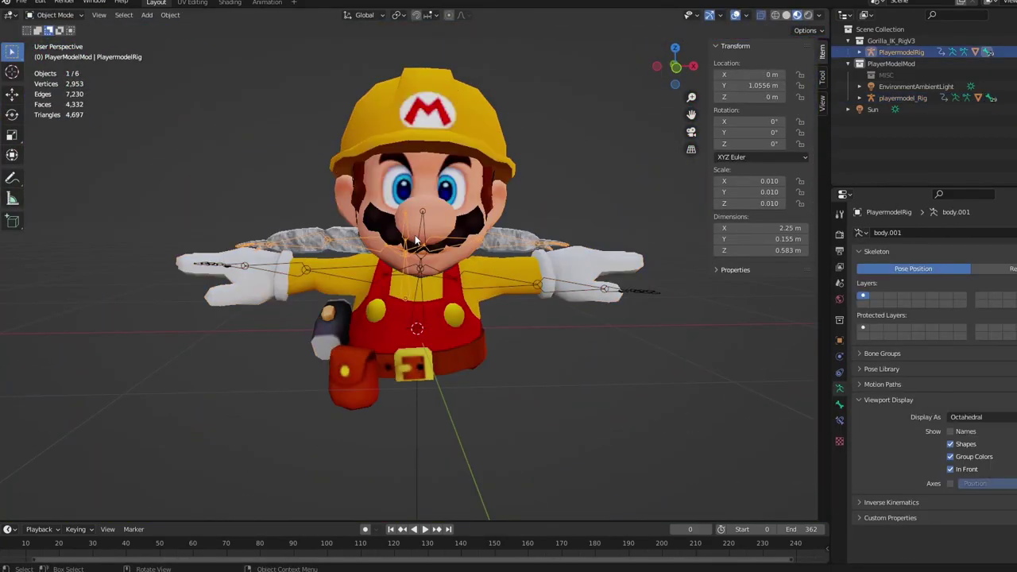
# - Select the playermodel_Rig armature and switch it to Pose Mode
pyautogui.click(418, 241)
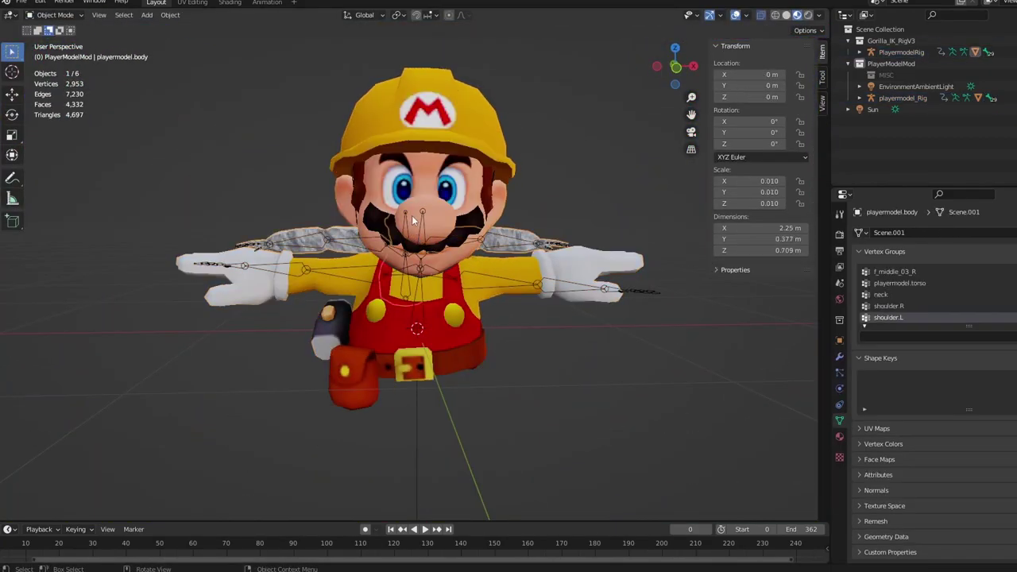
pyautogui.click(405, 214)
pyautogui.click(75, 17)
pyautogui.click(67, 61)
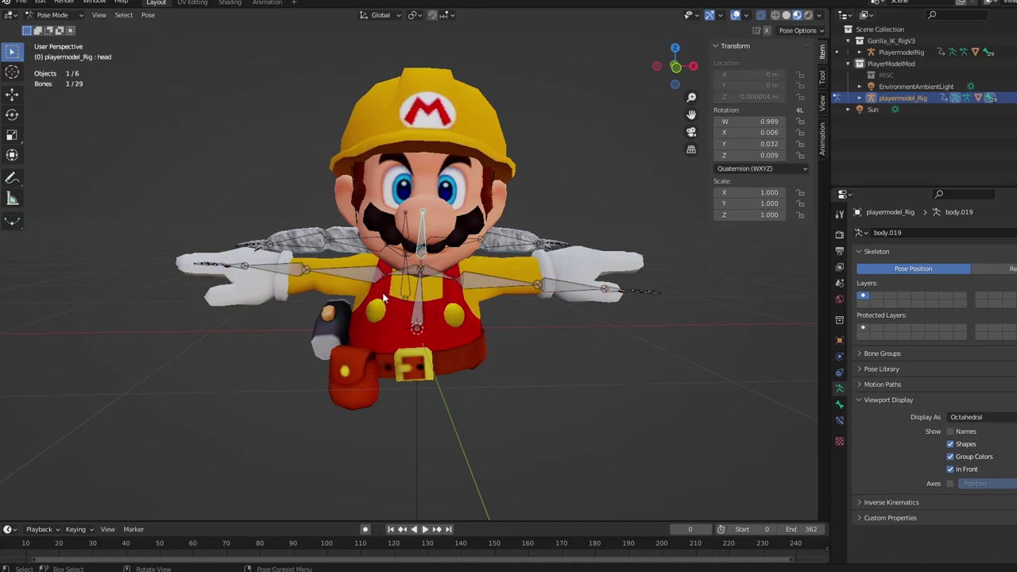
# - Test the torso weights by freely rotating the Torso bone, and undo the rotation
pyautogui.click(414, 308)
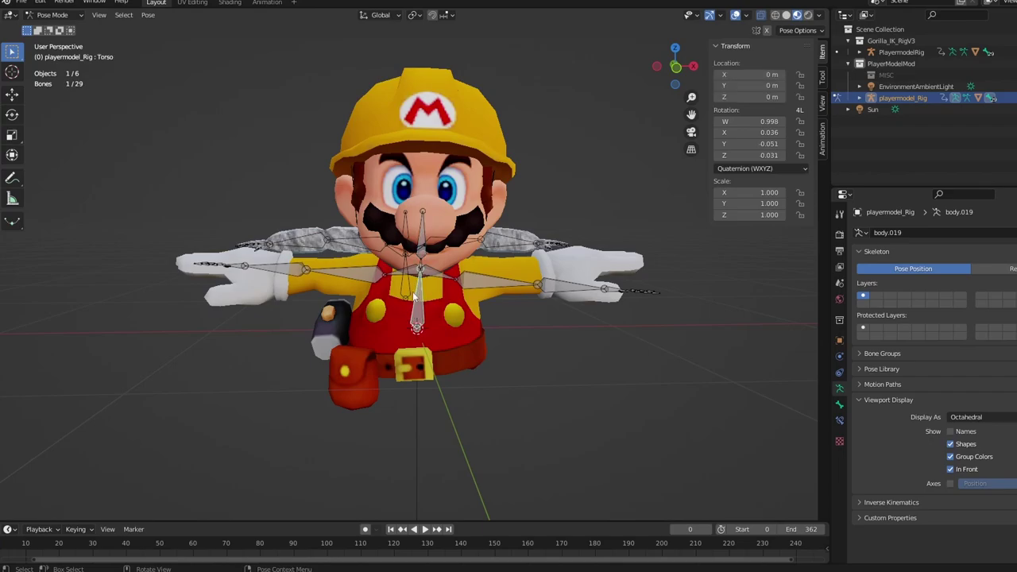
pyautogui.press('r')
pyautogui.press('r')
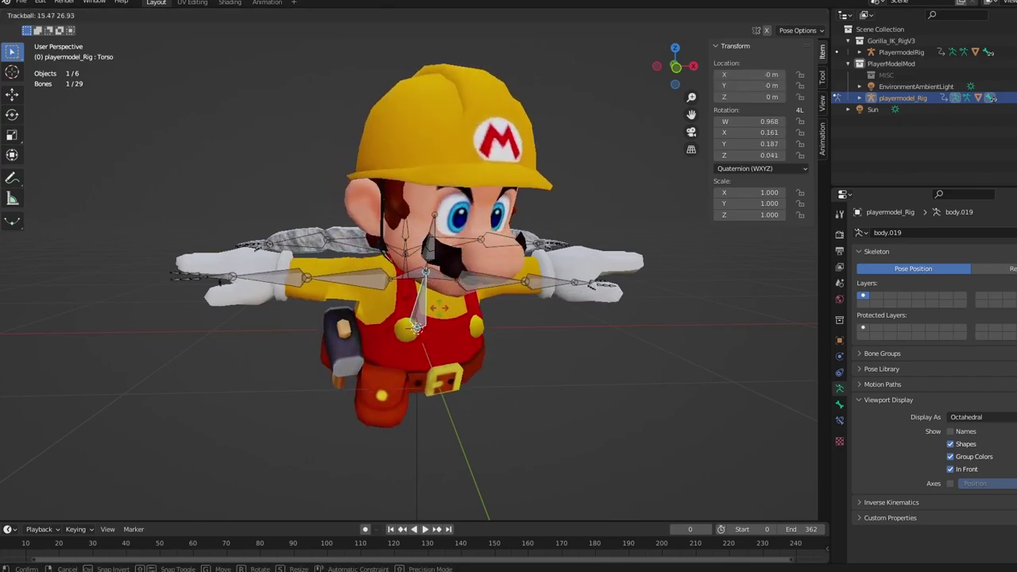
pyautogui.click(444, 277)
pyautogui.hotkey('ctrl', 'z')
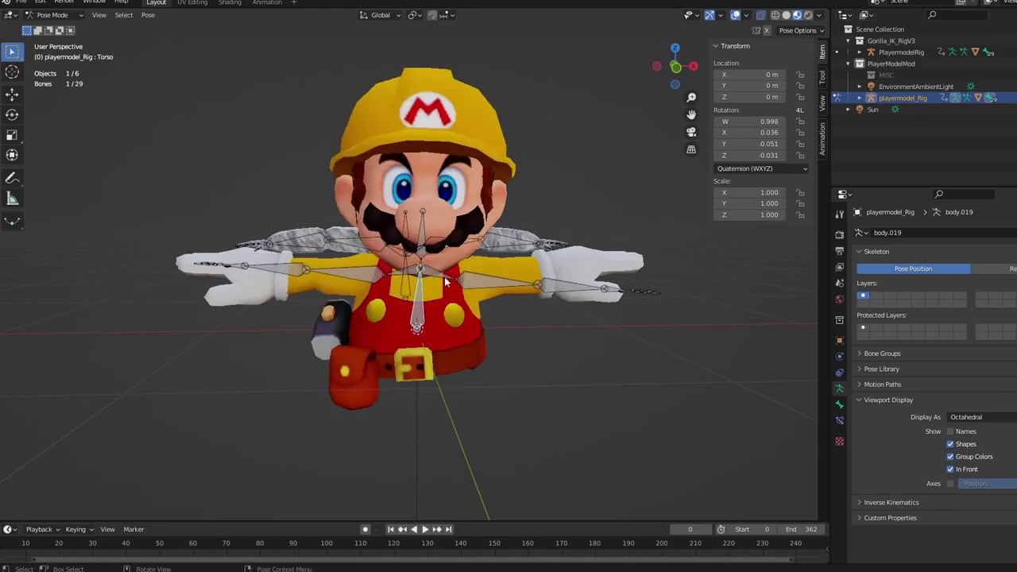
# - Test the head weights by freely rotating the head bone from two viewing angles, undoing each rotation
pyautogui.click(424, 228)
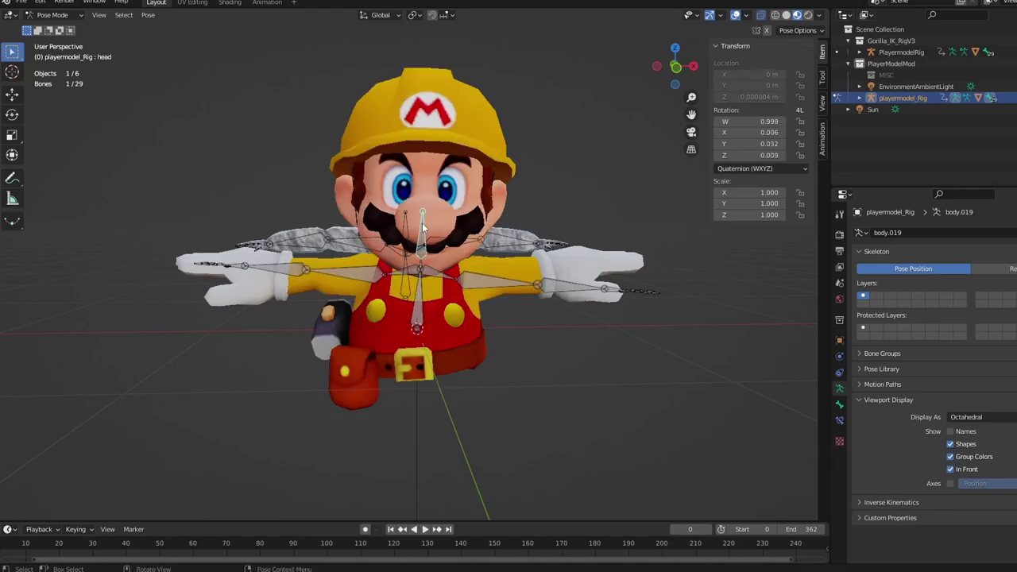
pyautogui.press('r')
pyautogui.press('r')
pyautogui.click(433, 294)
pyautogui.hotkey('ctrl', 'z')
pyautogui.moveTo(465, 282); pyautogui.dragTo(492, 335, button='middle')
pyautogui.press('r')
pyautogui.press('r')
pyautogui.click(402, 312)
pyautogui.hotkey('ctrl', 'z')
# - Select the Torso bone and test its deformation with two more free rotations, undoing each one
pyautogui.click(480, 329)
pyautogui.press('r')
pyautogui.press('r')
pyautogui.click(524, 315)
pyautogui.hotkey('ctrl', 'z')
pyautogui.scroll(4, 556, 341)
pyautogui.press('r')
pyautogui.press('r')
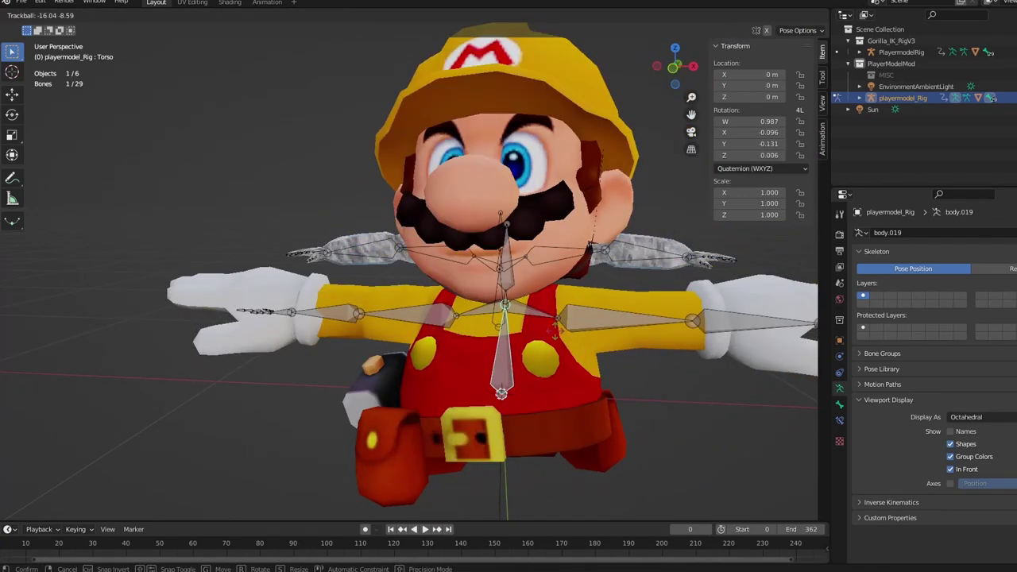
pyautogui.click(528, 353)
pyautogui.hotkey('ctrl', 'z')
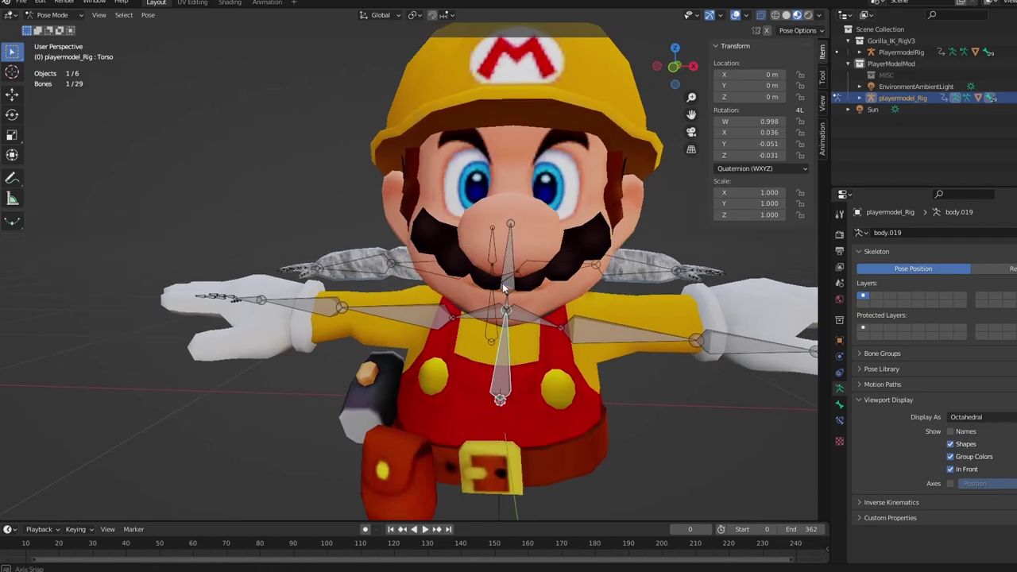
# - Rotate the Torso bone about the global Z axis so the upper-body bones line up with the model's outstretched arms
pyautogui.moveTo(503, 283); pyautogui.dragTo(510, 308, button='middle')
pyautogui.scroll(-4, 506, 314)
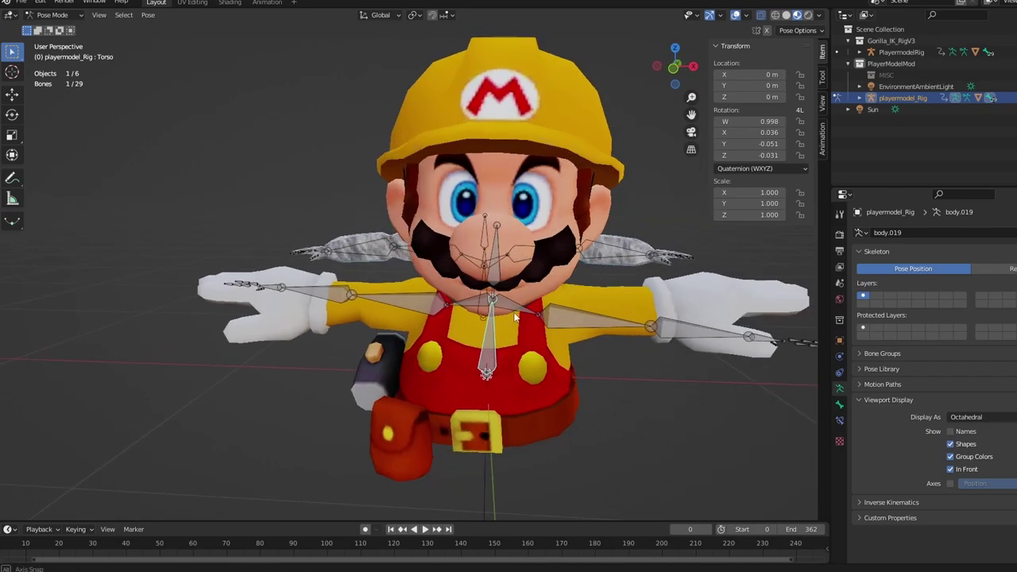
pyautogui.moveTo(520, 312)
pyautogui.keyDown('shift'); pyautogui.mouseDown(button='middle')
pyautogui.moveTo(400, 317)
pyautogui.moveTo(423, 327)
pyautogui.moveTo(502, 320)
pyautogui.mouseUp(button='middle'); pyautogui.keyUp('shift')
pyautogui.scroll(2, 430, 317)
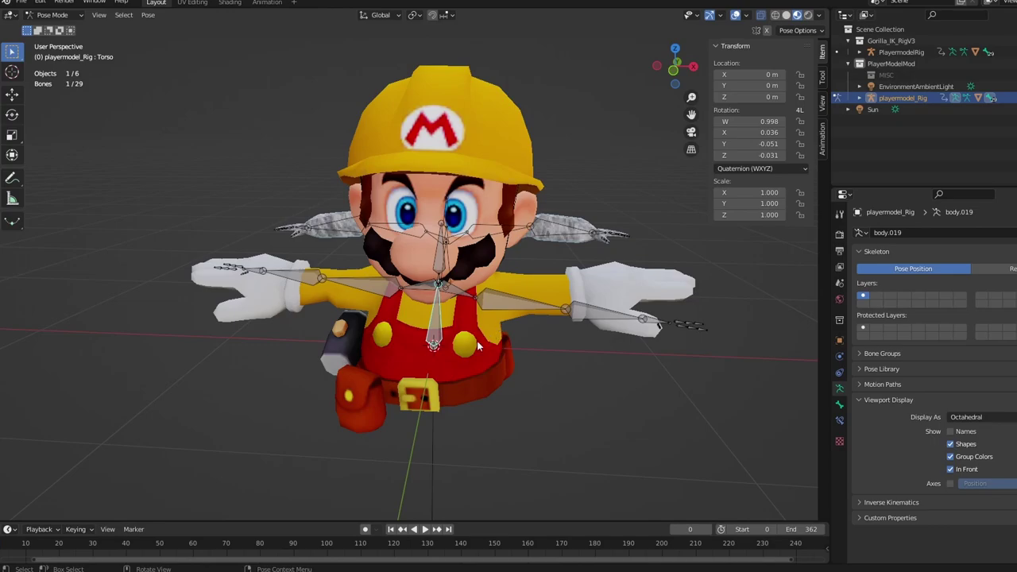
pyautogui.moveTo(476, 340); pyautogui.dragTo(587, 444, button='middle')
pyautogui.press('r')
pyautogui.press('z')
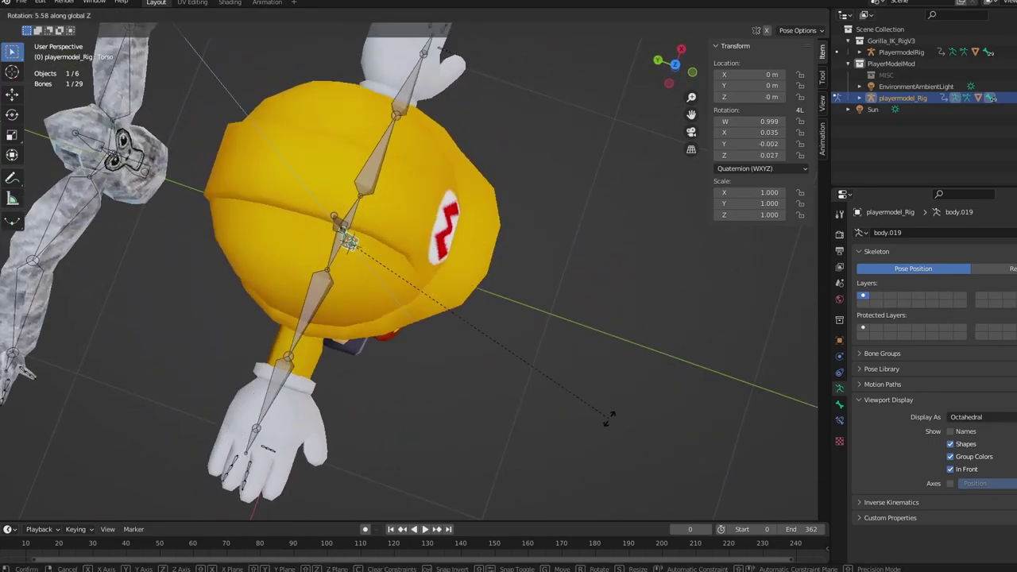
pyautogui.click(609, 414)
# - Select the head bone and try a free rotation to check the head's deformation, then cancel it
pyautogui.moveTo(611, 410); pyautogui.dragTo(494, 303, button='middle')
pyautogui.click(458, 272)
pyautogui.press('r')
pyautogui.press('r')
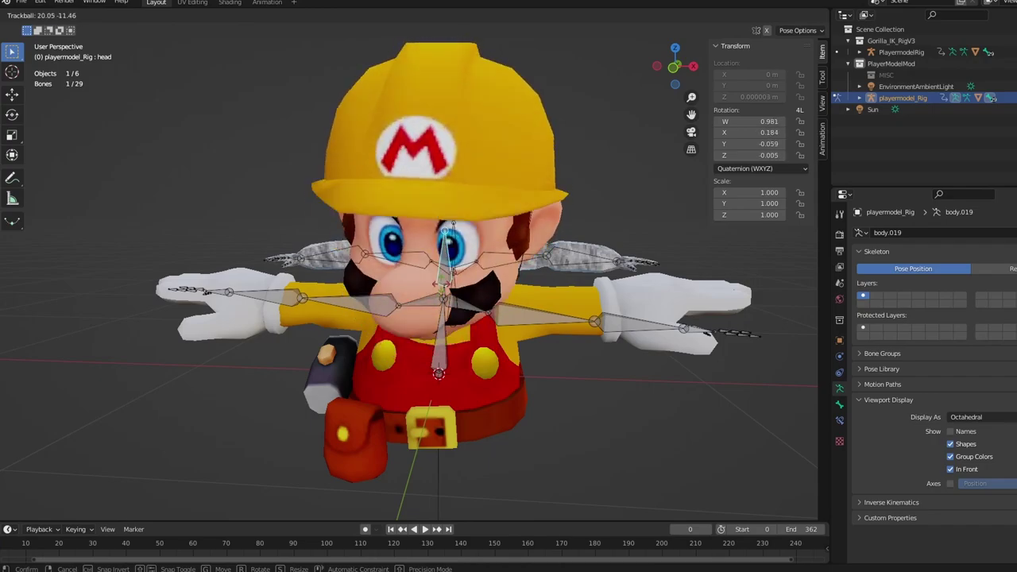
pyautogui.click(450, 273)
pyautogui.click(449, 272)
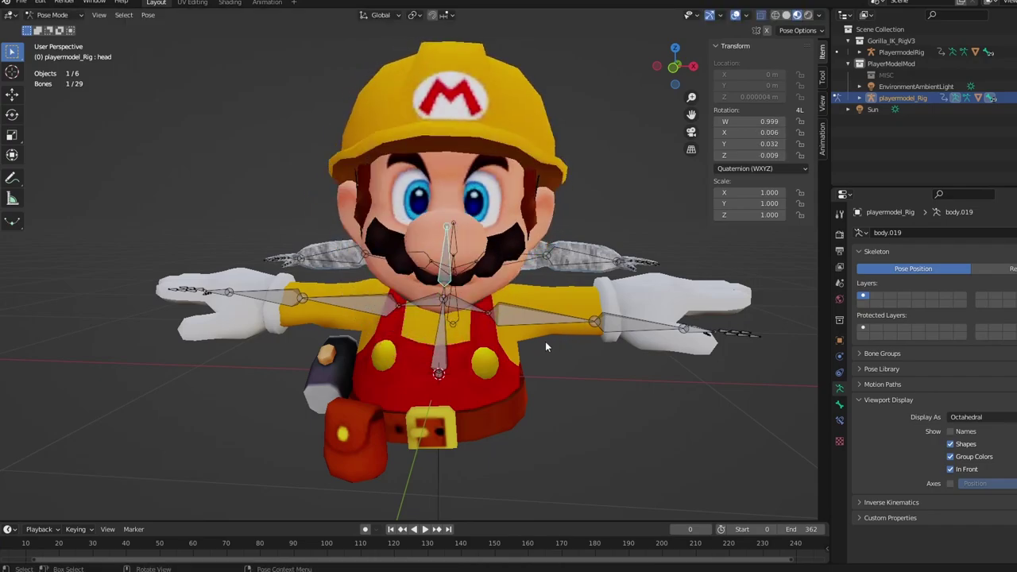
# - Inspect the neck bones, then test a free rotation of the Torso bone and undo it
pyautogui.scroll(6, 542, 341)
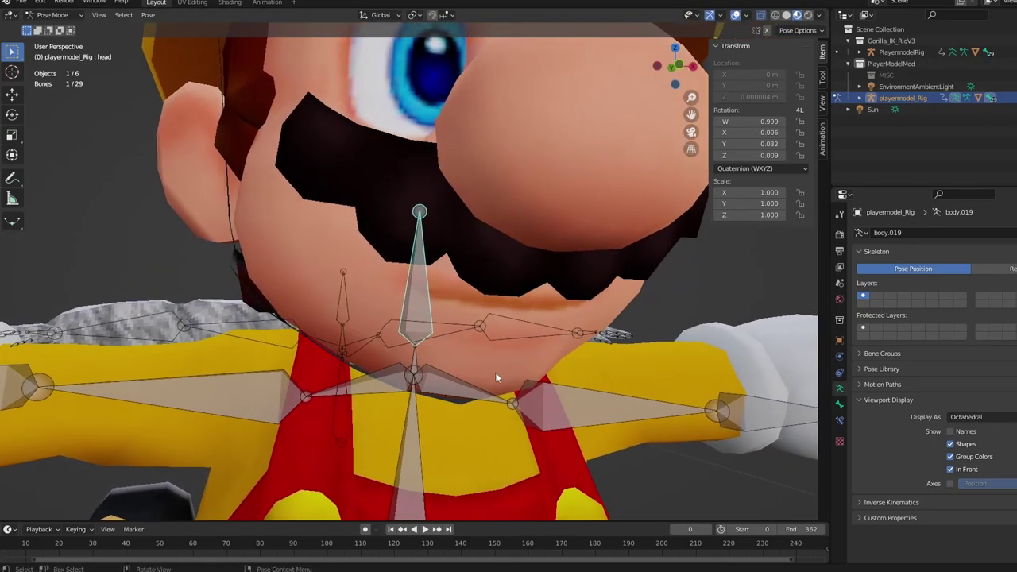
pyautogui.click(417, 409)
pyautogui.scroll(-6, 429, 403)
pyautogui.press('r')
pyautogui.press('r')
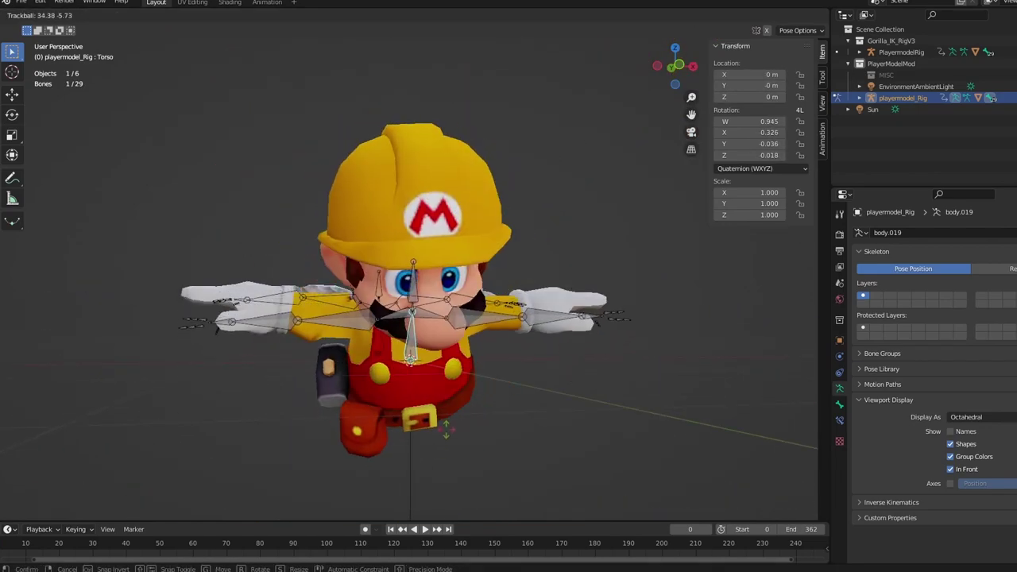
pyautogui.click(445, 428)
pyautogui.hotkey('ctrl', 'z')
# - Rotate the Torso bone by -2.58° about the global Y axis to level the arm bones
pyautogui.scroll(4, 433, 374)
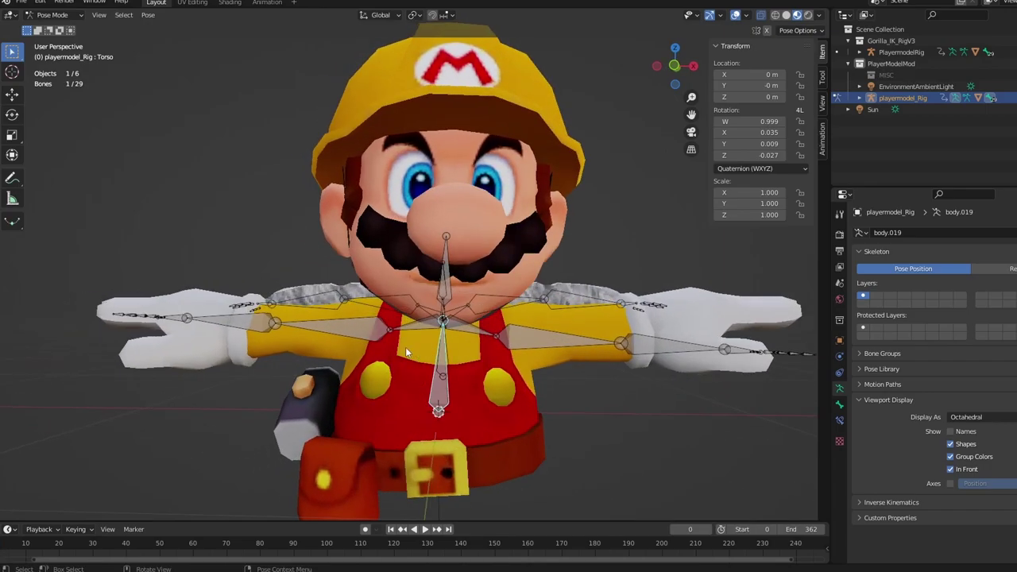
pyautogui.moveTo(396, 360); pyautogui.dragTo(362, 389, button='middle')
pyautogui.press('r')
pyautogui.press('x')
pyautogui.press('y')
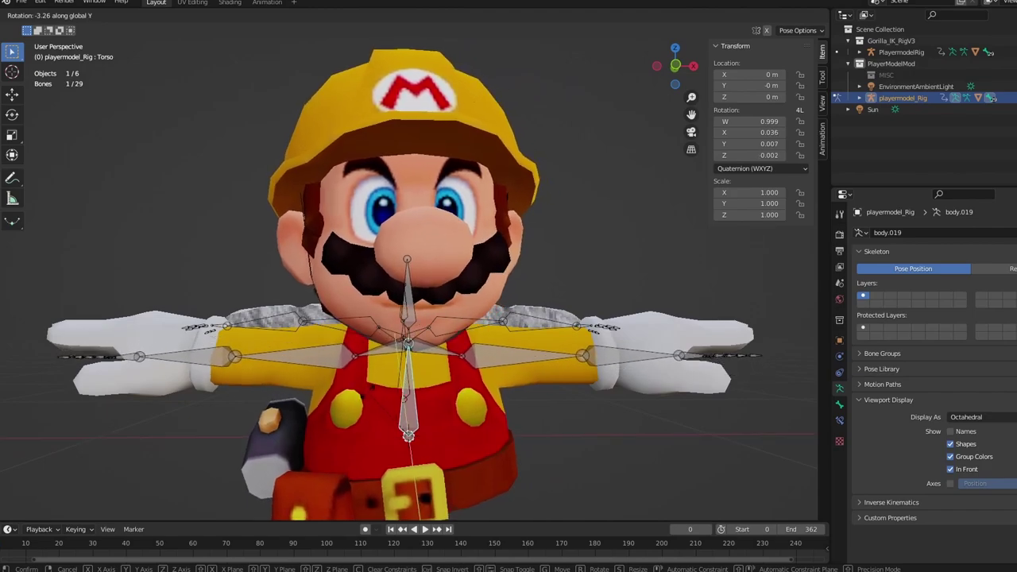
pyautogui.click(366, 389)
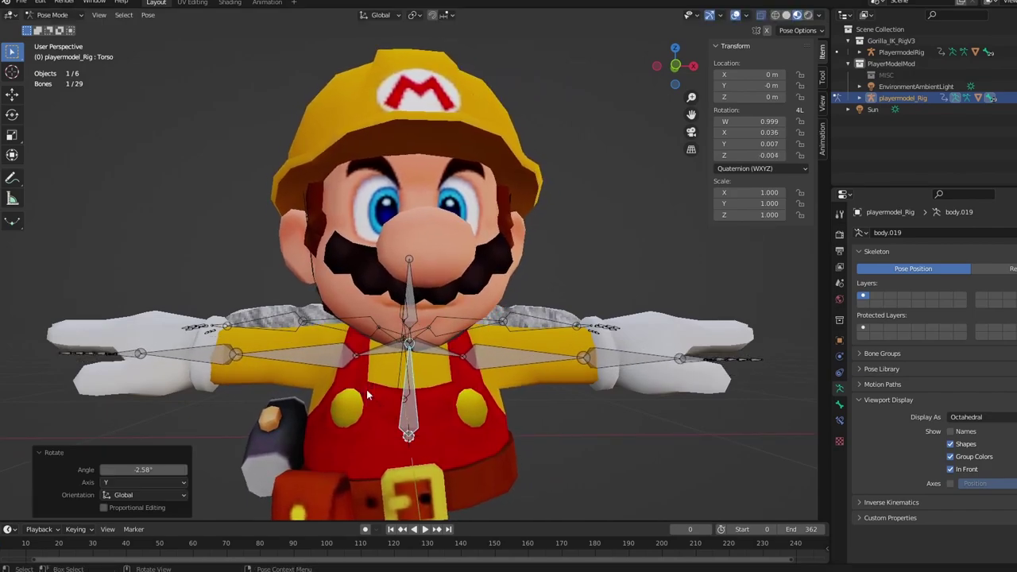
# - Select the upper_arm.L bone and examine how the arm bones line up with Mario's arms from several angles
pyautogui.moveTo(366, 389); pyautogui.dragTo(386, 432, button='middle')
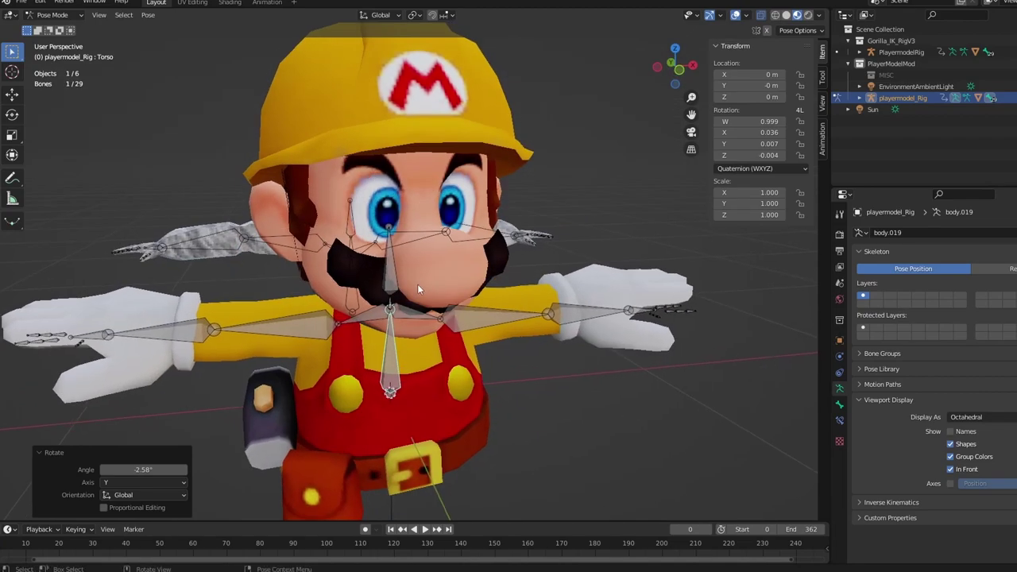
pyautogui.scroll(-2, 417, 285)
pyautogui.moveTo(413, 291); pyautogui.dragTo(509, 344, button='middle')
pyautogui.scroll(4, 509, 344)
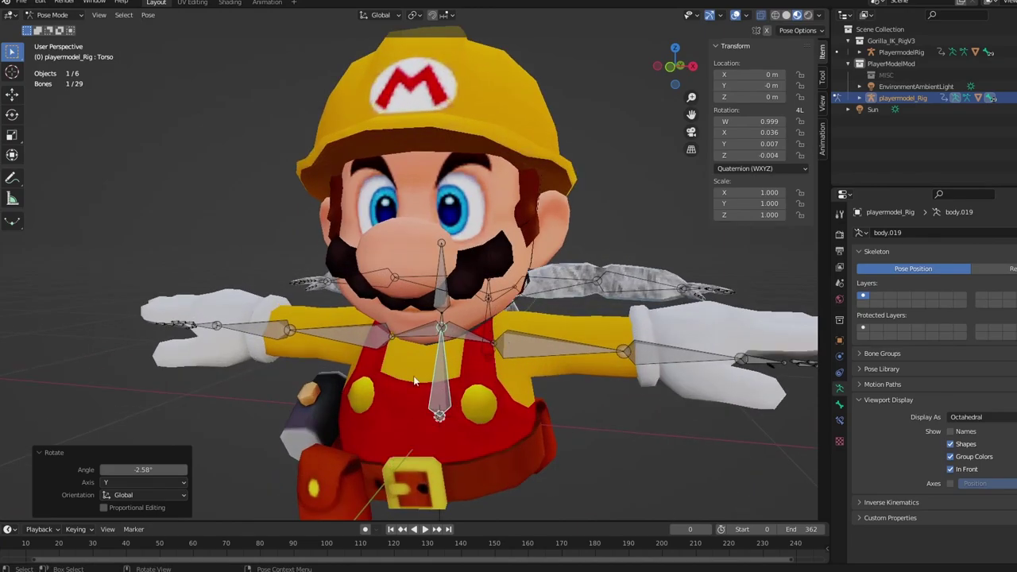
pyautogui.click(520, 351)
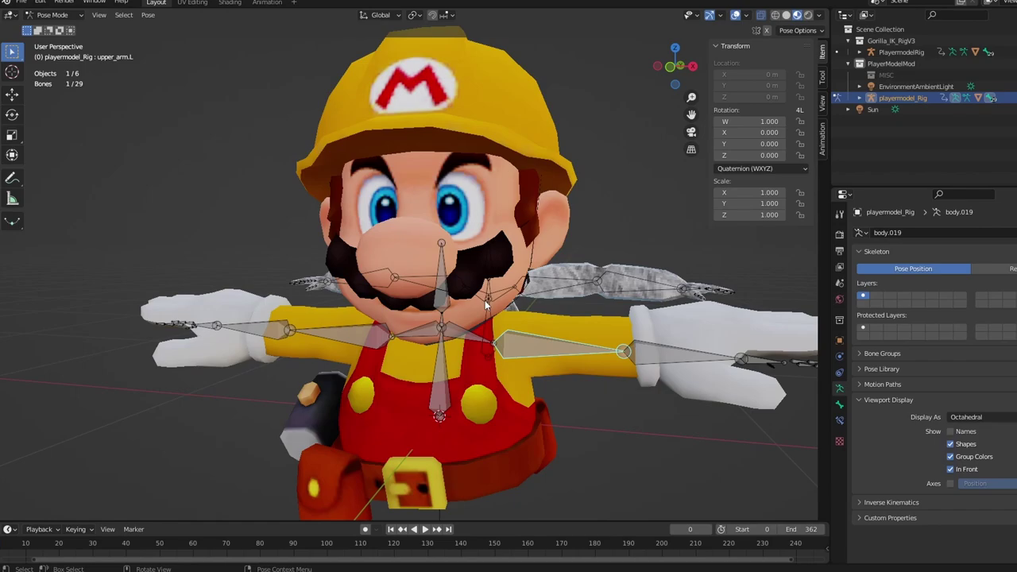
pyautogui.scroll(-4, 485, 300)
pyautogui.moveTo(485, 301); pyautogui.dragTo(504, 331, button='middle')
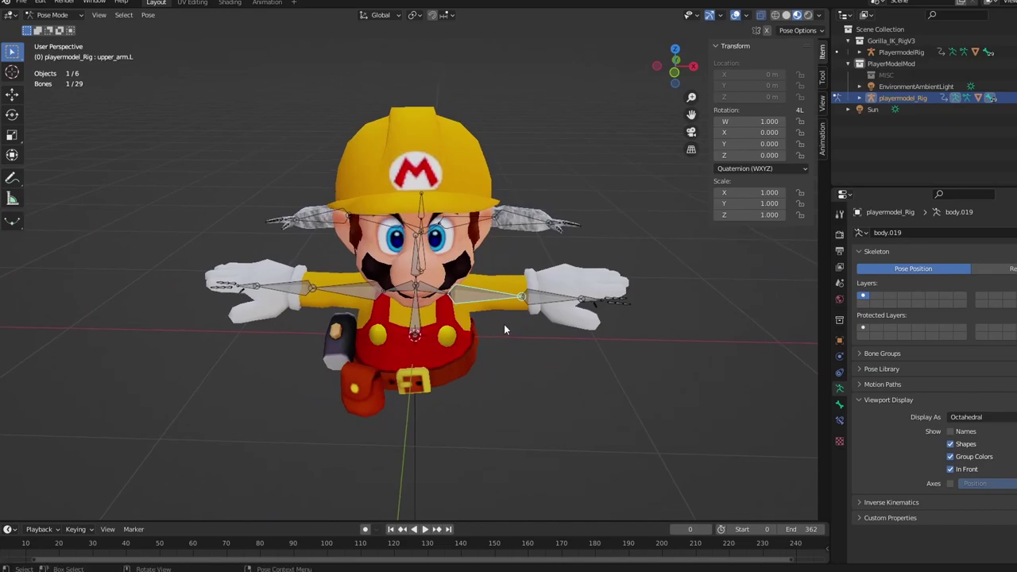
pyautogui.moveTo(498, 332); pyautogui.dragTo(374, 314, button='middle')
# - Return to Object Mode, select the Body mesh and examine its left arm and glove against the arm bones
pyautogui.click(69, 18)
pyautogui.click(56, 32)
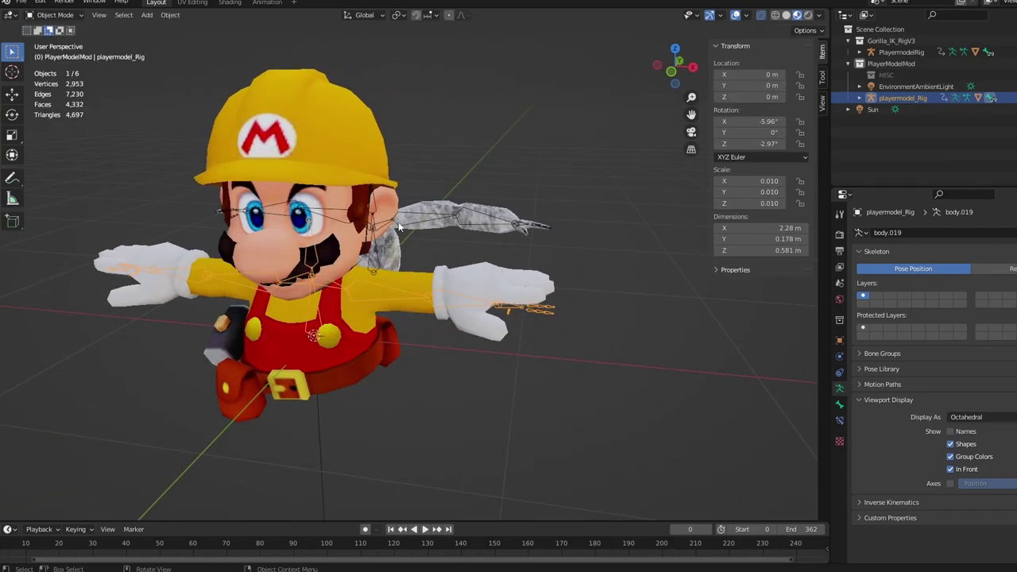
pyautogui.scroll(4, 436, 278)
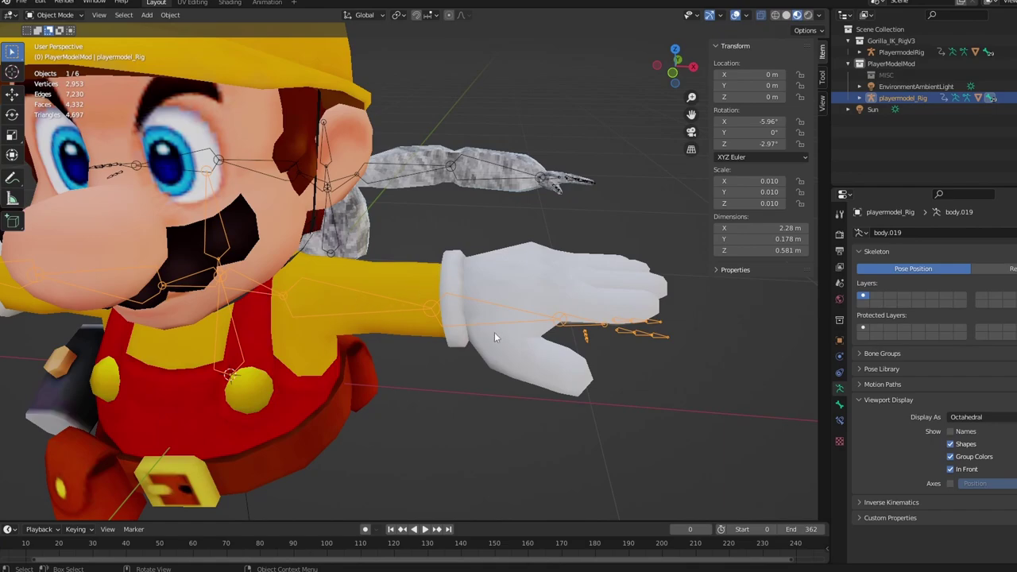
pyautogui.click(483, 297)
pyautogui.scroll(-4, 482, 298)
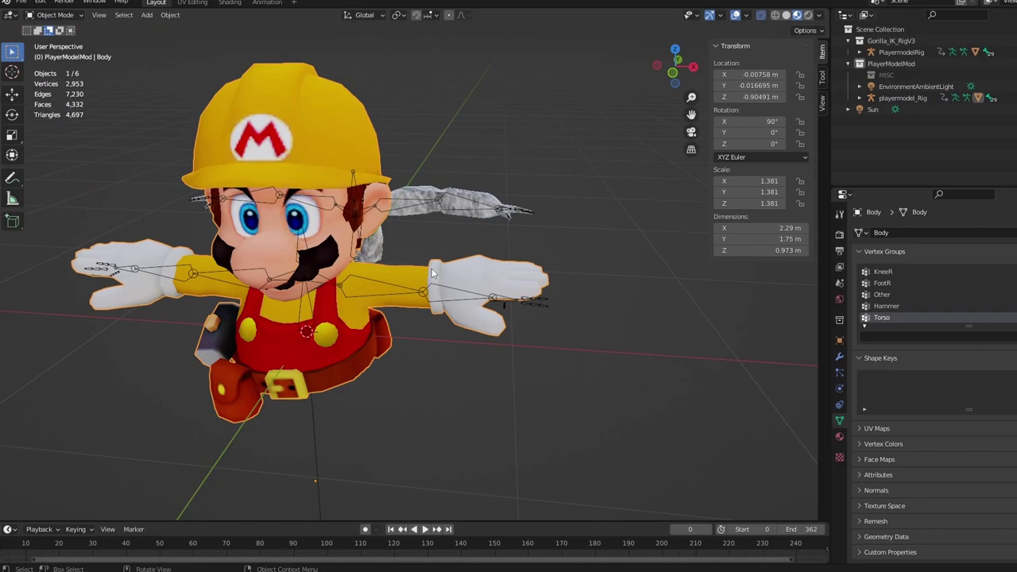
pyautogui.keyDown('shift'); pyautogui.moveTo(432, 273); pyautogui.dragTo(469, 240, button='middle'); pyautogui.keyUp('shift')
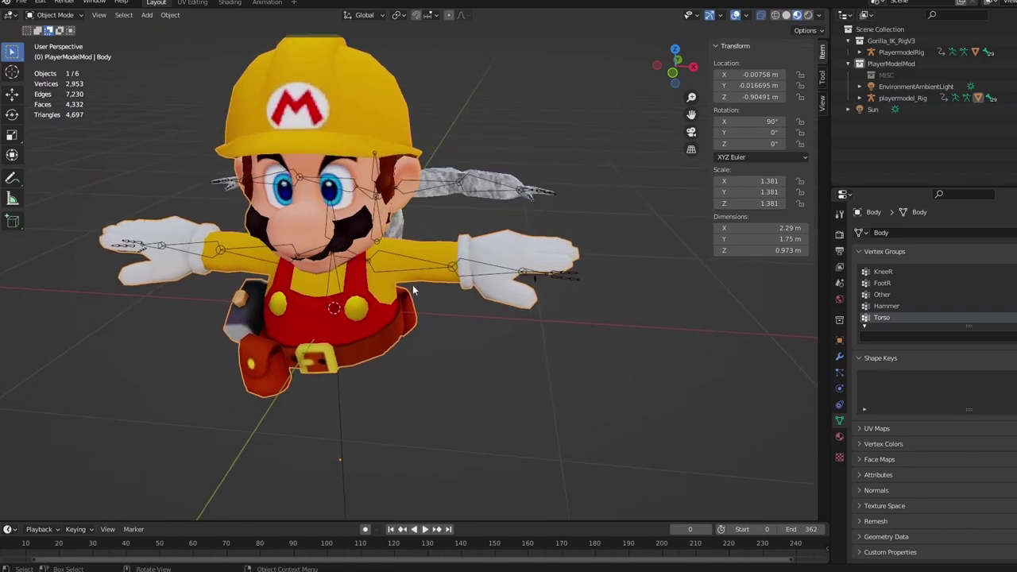
pyautogui.scroll(3, 412, 288)
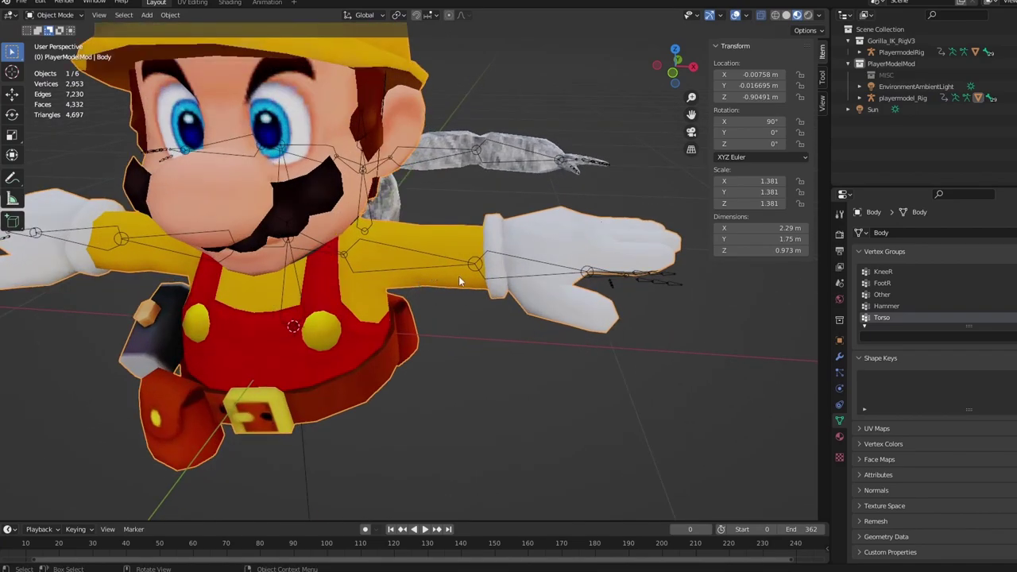
pyautogui.scroll(-3, 469, 273)
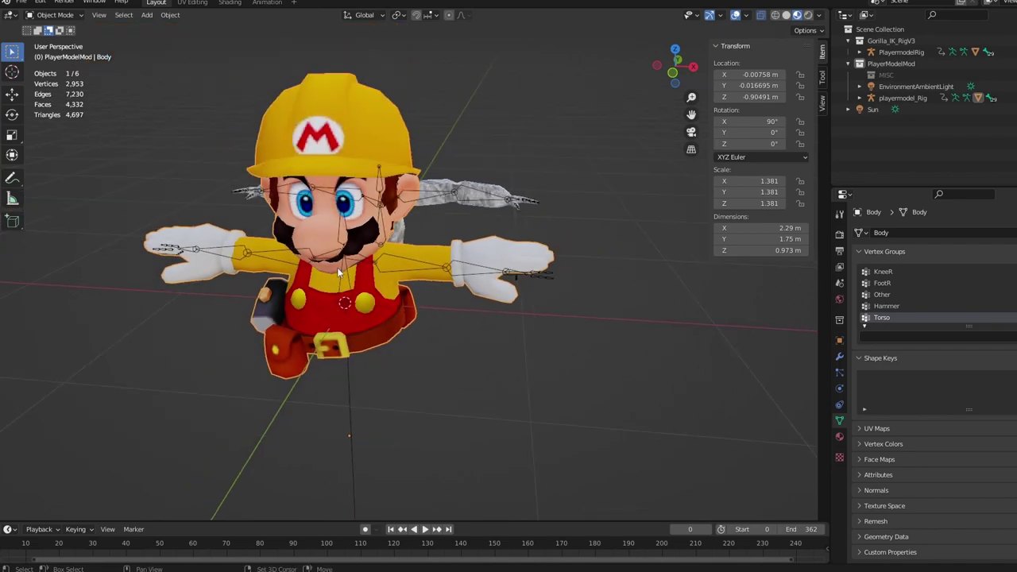
pyautogui.moveTo(337, 267); pyautogui.dragTo(419, 219, button='middle')
pyautogui.moveTo(506, 295); pyautogui.dragTo(442, 307, button='middle')
pyautogui.scroll(4, 496, 320)
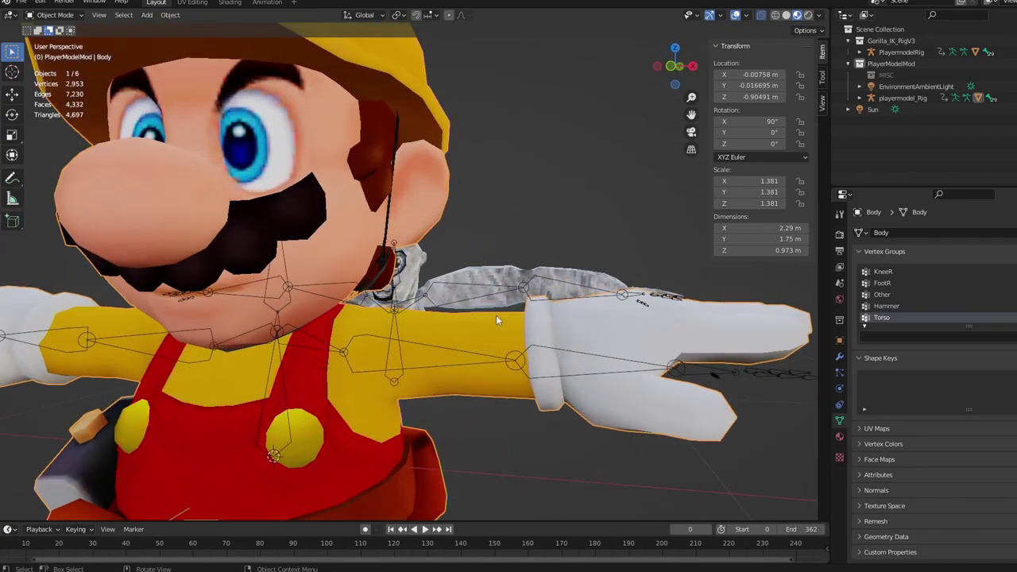
# - Enter Edit Mode on the Body mesh and select only the vertices of the left glove and the adjoining sleeve end
pyautogui.press('Tab')
pyautogui.scroll(3, 495, 320)
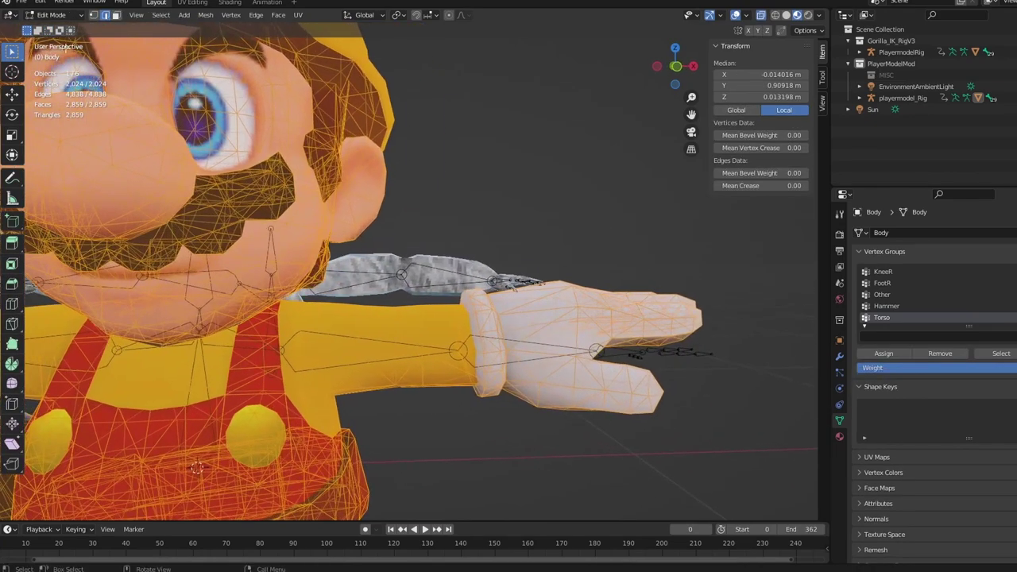
pyautogui.scroll(-5, 524, 246)
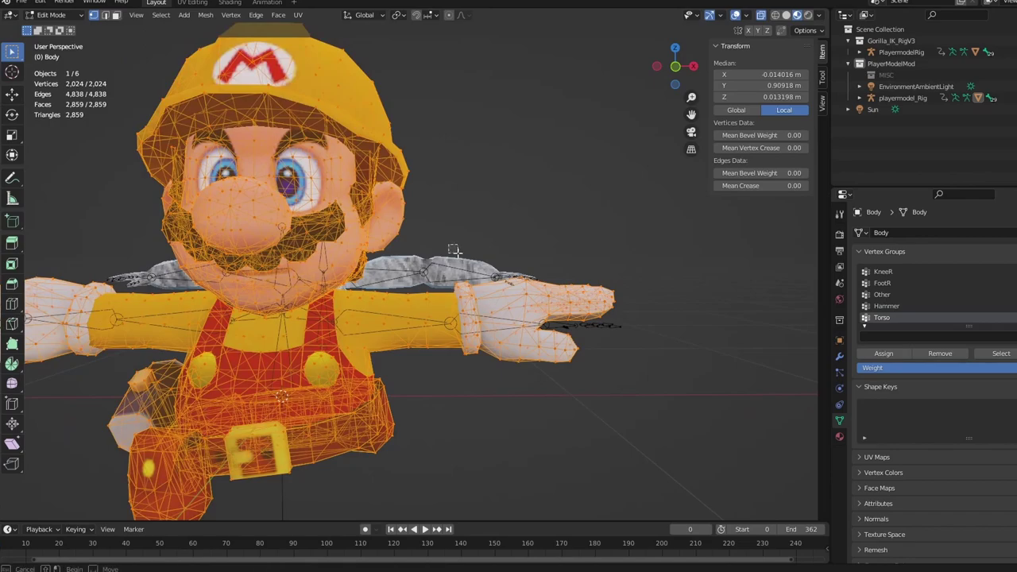
pyautogui.click(457, 252)
pyautogui.moveTo(422, 244); pyautogui.dragTo(695, 386)
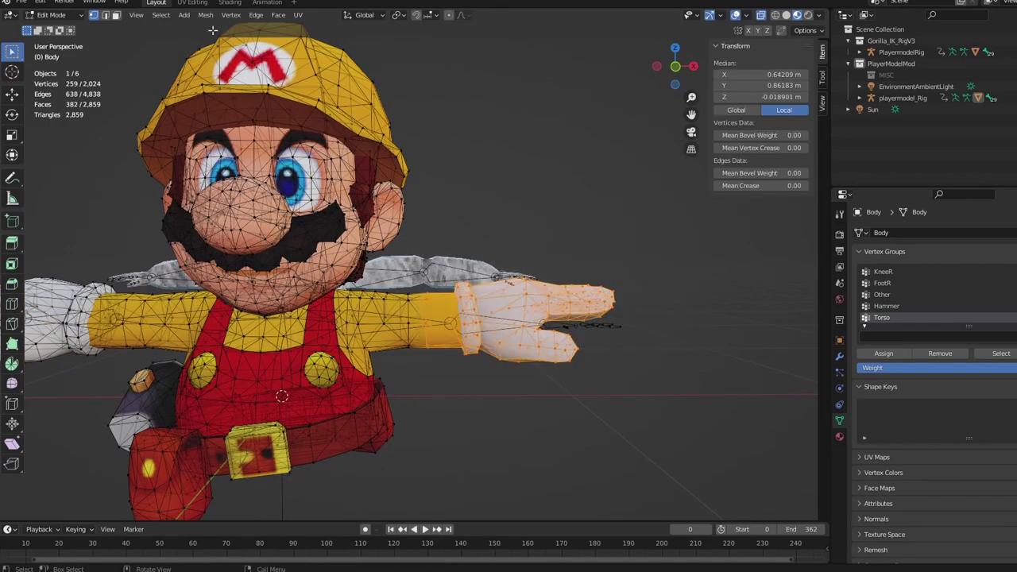
pyautogui.moveTo(532, 140); pyautogui.dragTo(548, 301, button='middle')
pyautogui.press('g')
pyautogui.press('x')
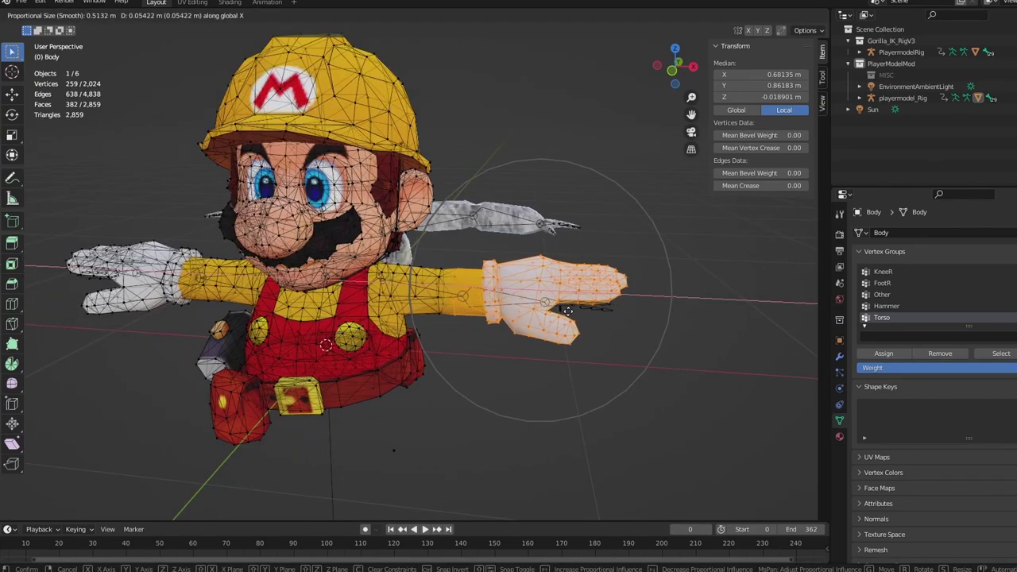
pyautogui.click(563, 310)
# - Move the left glove outward along global X by about 0.07 m and again by about 0.036 m, using smooth proportional editing of size 0.319
pyautogui.press('g')
pyautogui.scroll(5, 568, 309)
pyautogui.press('x')
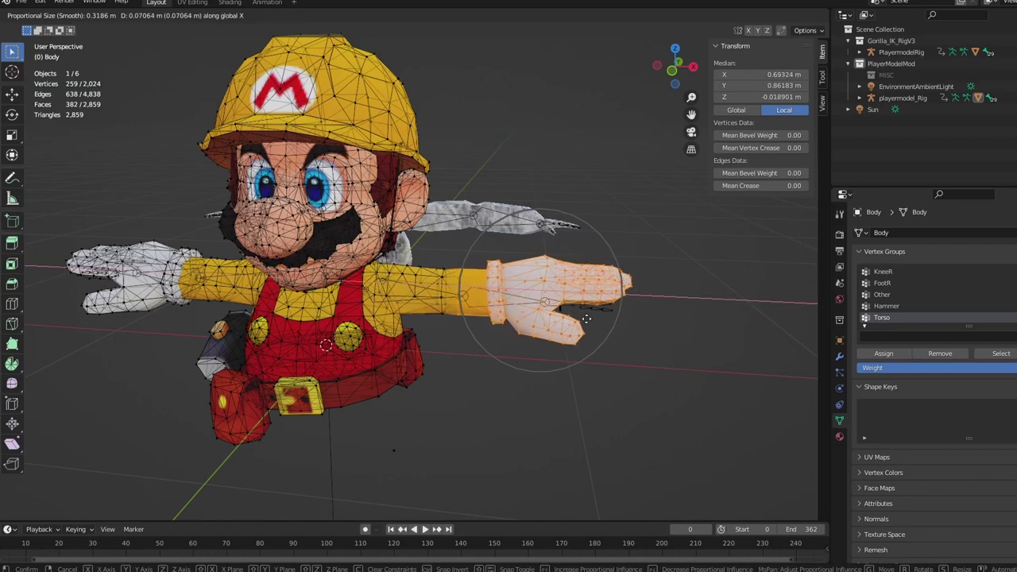
pyautogui.click(585, 318)
pyautogui.moveTo(502, 253); pyautogui.dragTo(518, 256, button='middle')
pyautogui.press('g')
pyautogui.press('x')
pyautogui.click(520, 257)
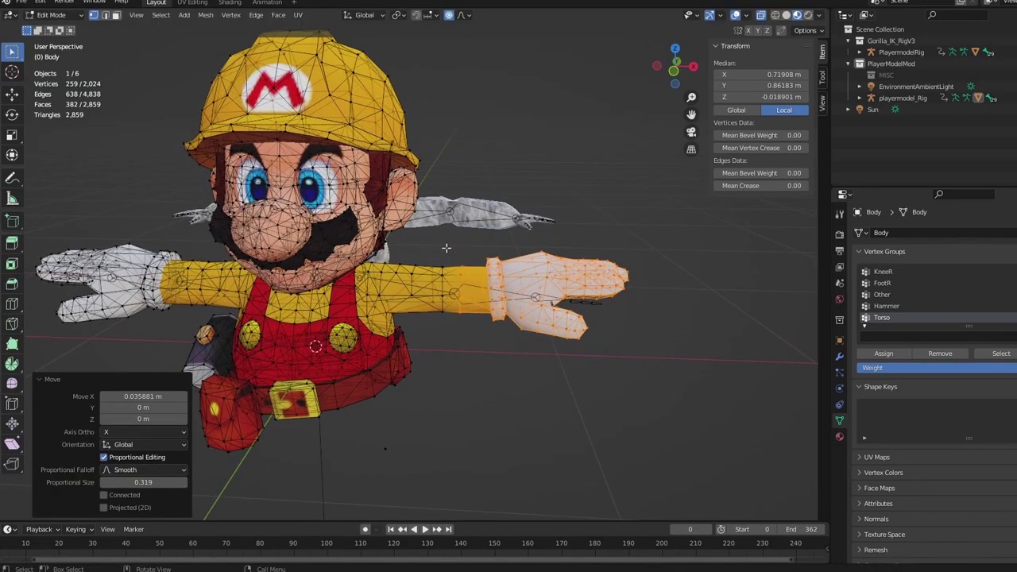
# - Reselect the left glove with more of the sleeve and move it about 0.073 m outward along global X with proportional editing
pyautogui.moveTo(430, 225); pyautogui.dragTo(691, 383)
pyautogui.press('g')
pyautogui.press('x')
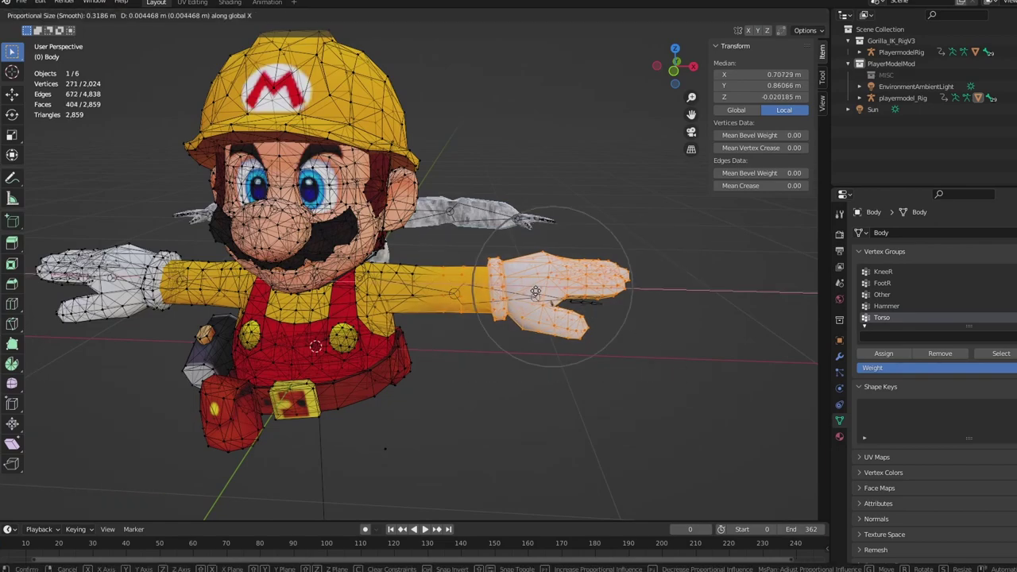
pyautogui.click(551, 289)
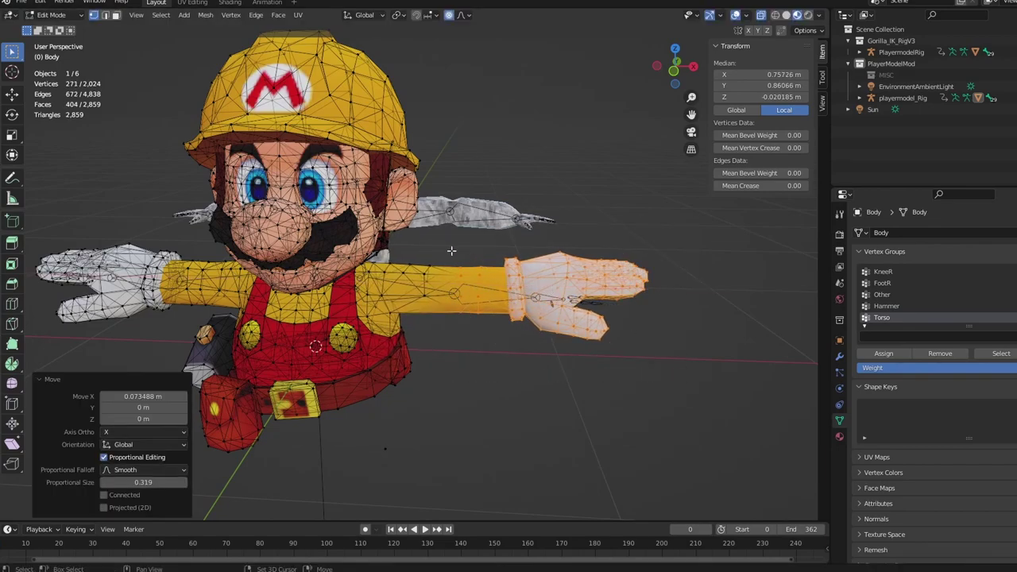
# - Reselect the left glove with the sleeve end and move it about 0.095 m outward along global X, and about 0.034 m back inward
pyautogui.moveTo(421, 248); pyautogui.dragTo(651, 336)
pyautogui.press('g')
pyautogui.press('x')
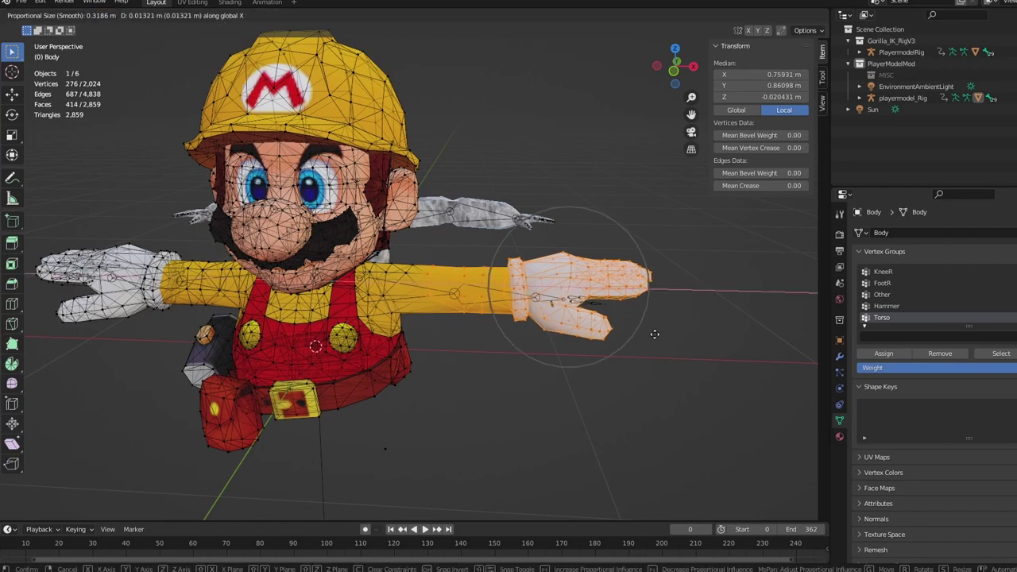
pyautogui.click(674, 327)
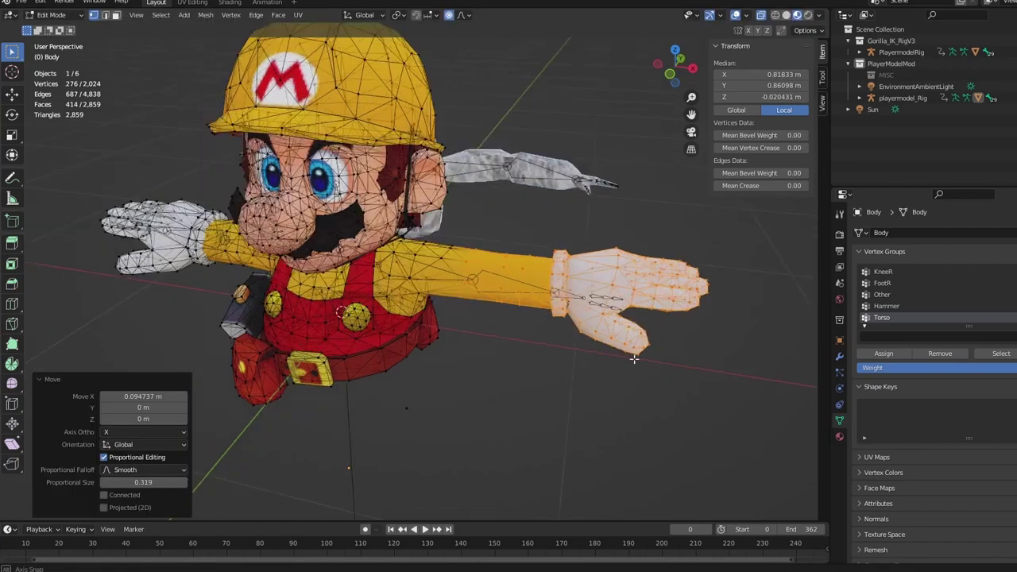
pyautogui.moveTo(674, 327); pyautogui.dragTo(524, 449, button='middle')
pyautogui.press('g')
pyautogui.press('x')
pyautogui.click(628, 367)
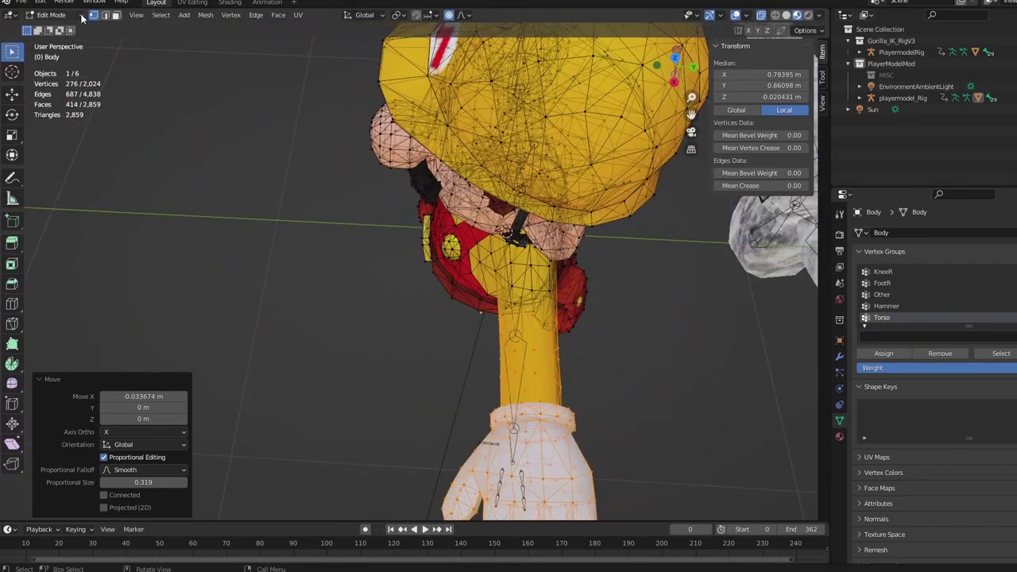
# - Select all vertices of the Body mesh and move them about -0.046 m along global Y to line the arms up with the bones
pyautogui.scroll(-4, 315, 172)
pyautogui.press('a')
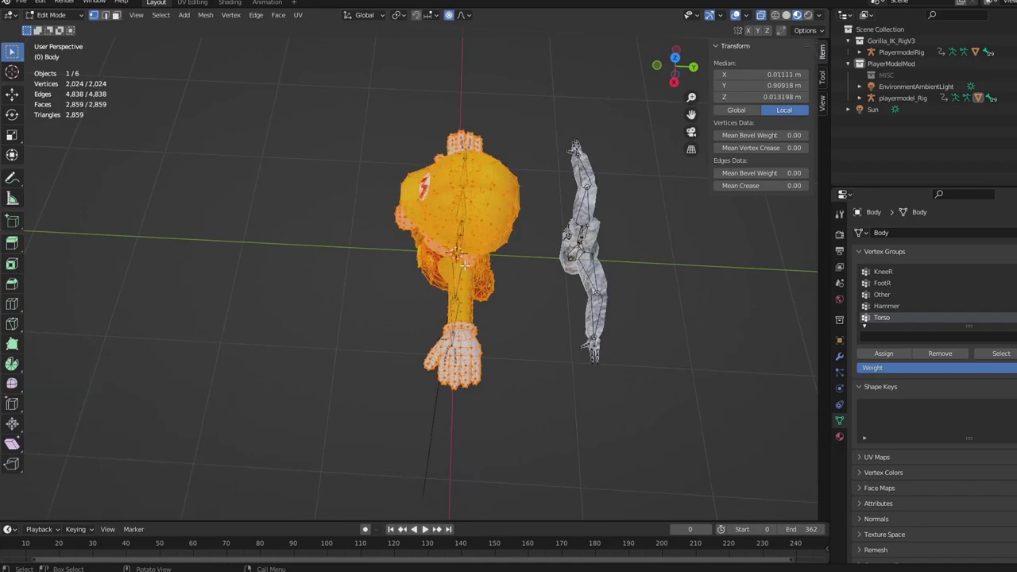
pyautogui.scroll(1, 454, 261)
pyautogui.press('g')
pyautogui.press('x')
pyautogui.press('y')
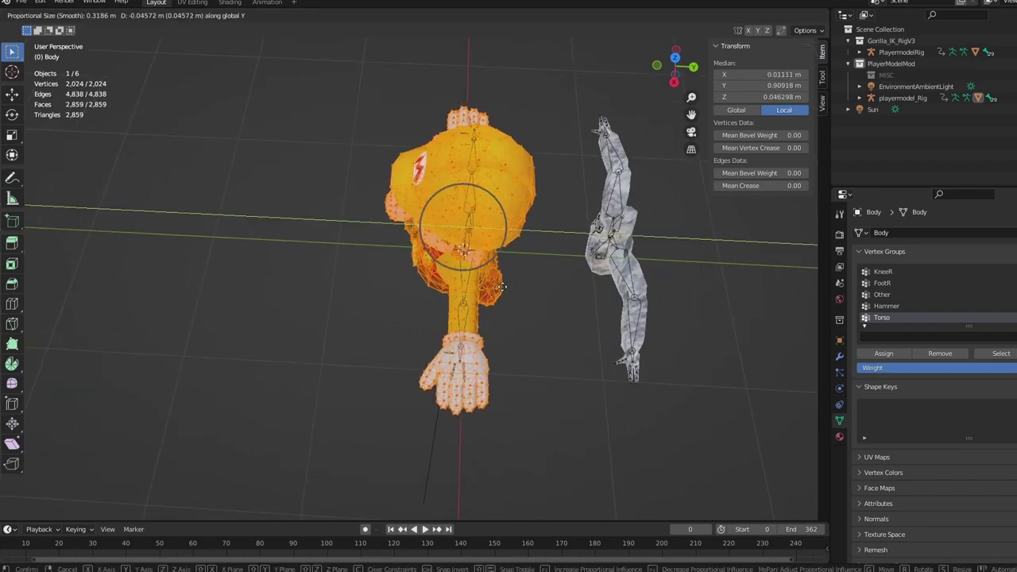
pyautogui.click(502, 286)
# - Select only the vertices of the right glove and the adjoining sleeve end
pyautogui.scroll(3, 502, 287)
pyautogui.moveTo(530, 325); pyautogui.dragTo(776, 228, button='middle')
pyautogui.moveTo(587, 300); pyautogui.dragTo(498, 281, button='middle')
pyautogui.scroll(5, 447, 320)
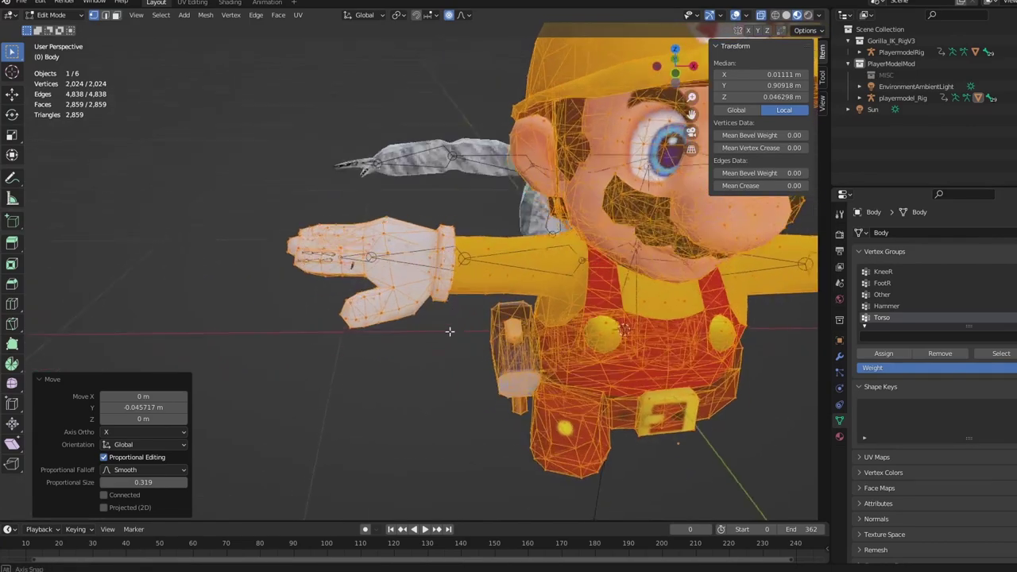
pyautogui.moveTo(236, 173); pyautogui.dragTo(491, 318)
pyautogui.moveTo(490, 319); pyautogui.dragTo(494, 333, button='middle')
pyautogui.moveTo(494, 333)
pyautogui.mouseDown()
pyautogui.moveTo(500, 367)
pyautogui.moveTo(494, 339)
pyautogui.mouseUp()
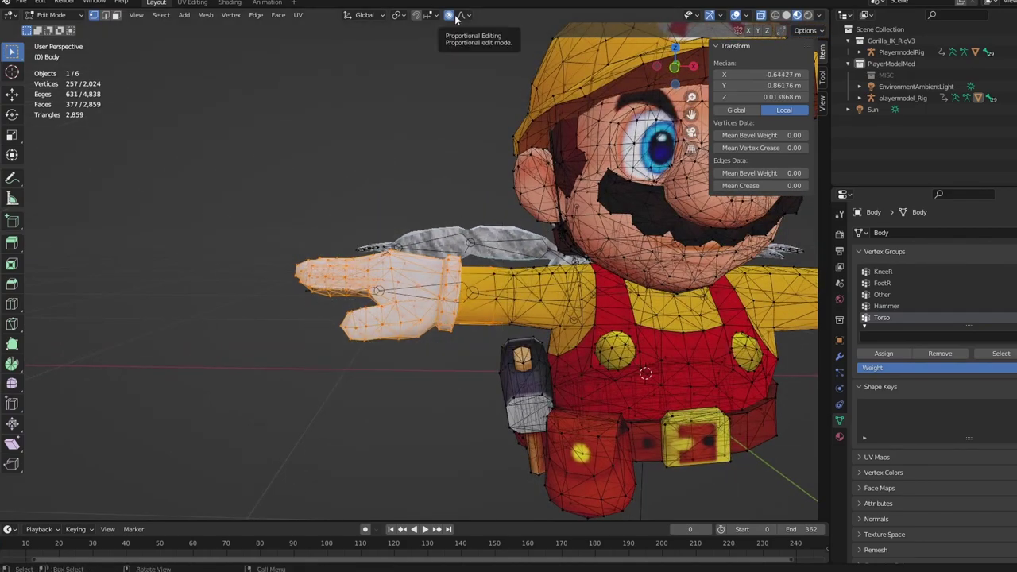
pyautogui.moveTo(377, 247); pyautogui.dragTo(382, 242, button='middle')
pyautogui.keyDown('shift'); pyautogui.moveTo(245, 238); pyautogui.dragTo(360, 359); pyautogui.keyUp('shift')
pyautogui.keyDown('shift'); pyautogui.moveTo(271, 221); pyautogui.dragTo(502, 342); pyautogui.keyUp('shift')
# - Try moving the right glove about 0.066 m outward along global X and sliding its vertices, undoing both attempts
pyautogui.press('g')
pyautogui.press('x')
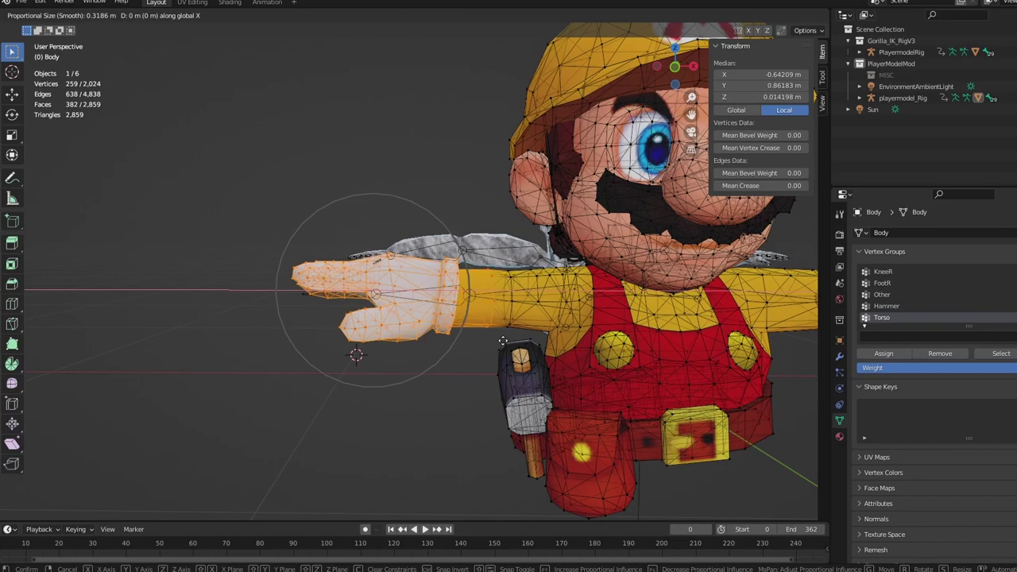
pyautogui.click(483, 341)
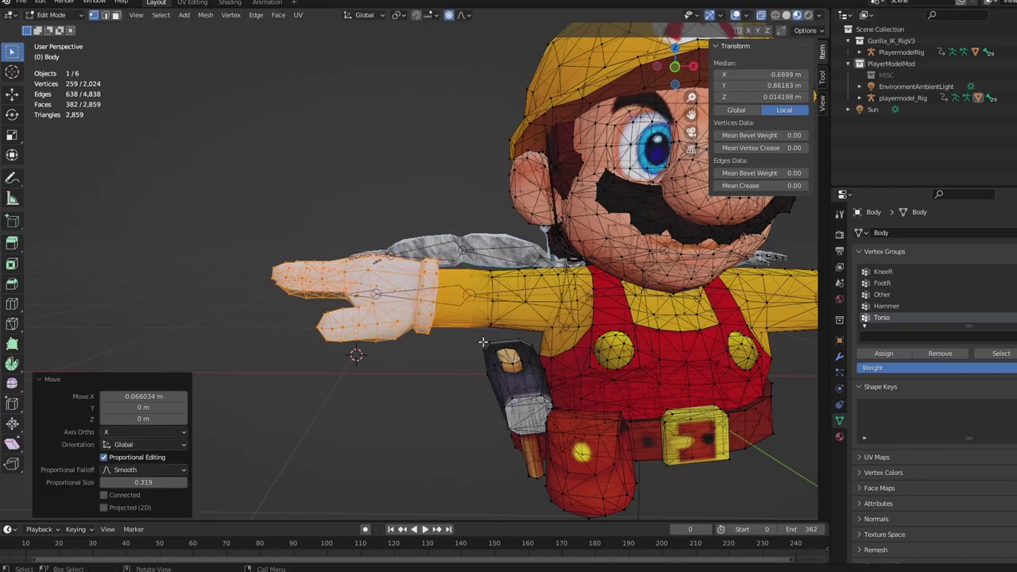
pyautogui.hotkey('ctrl', 'z')
pyautogui.press('g')
pyautogui.press('g')
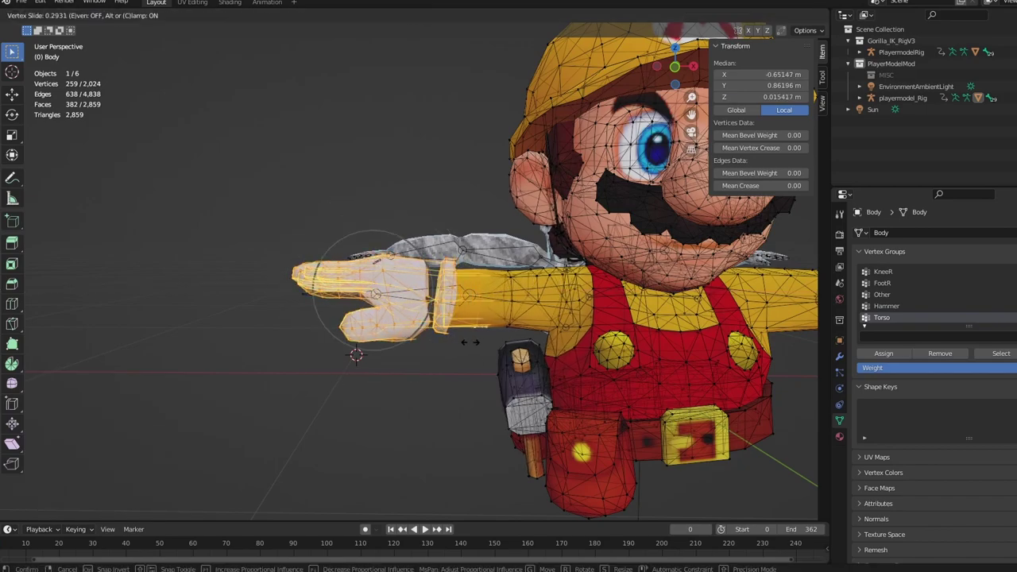
pyautogui.click(470, 341)
pyautogui.hotkey('ctrl', 'z')
# - Move the right glove outward along global X past the wrist bone, with the proportional editing size reduced to about 0.076
pyautogui.press('g')
pyautogui.press('x')
pyautogui.scroll(-5, 465, 340)
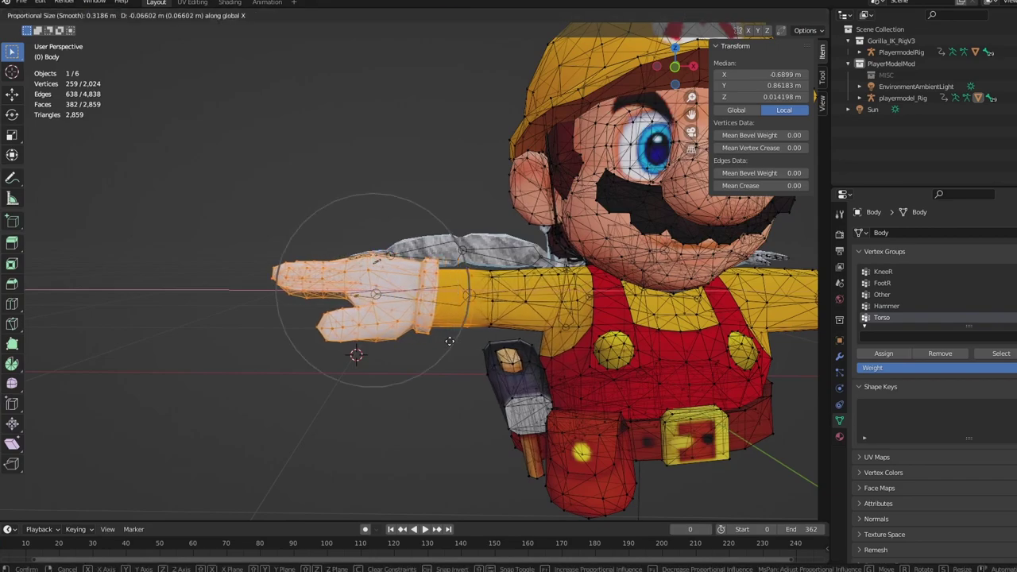
pyautogui.scroll(16, 430, 332)
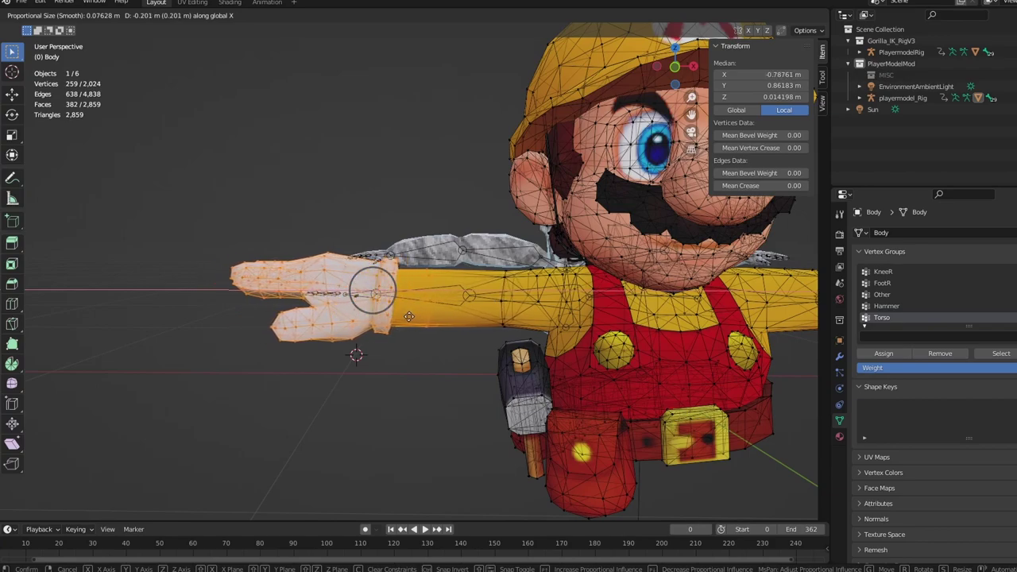
pyautogui.click(394, 315)
# - Return to Object Mode and move the Body about 0.064 m along global Y to centre its arms on the rig's bones
pyautogui.press('Tab')
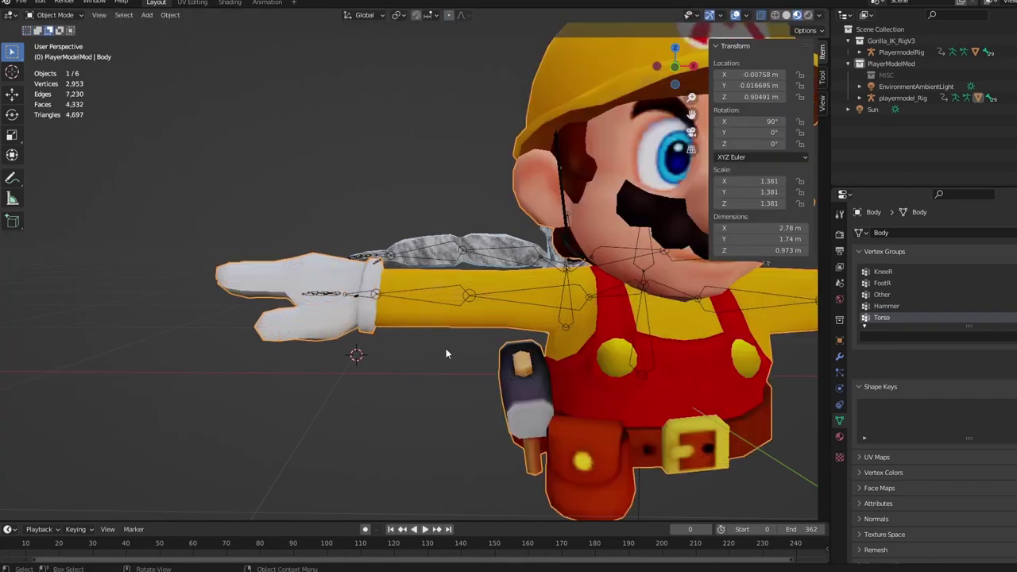
pyautogui.scroll(-3, 477, 345)
pyautogui.moveTo(487, 344); pyautogui.dragTo(644, 405, button='middle')
pyautogui.moveTo(490, 367); pyautogui.dragTo(540, 365, button='middle')
pyautogui.press('g')
pyautogui.press('y')
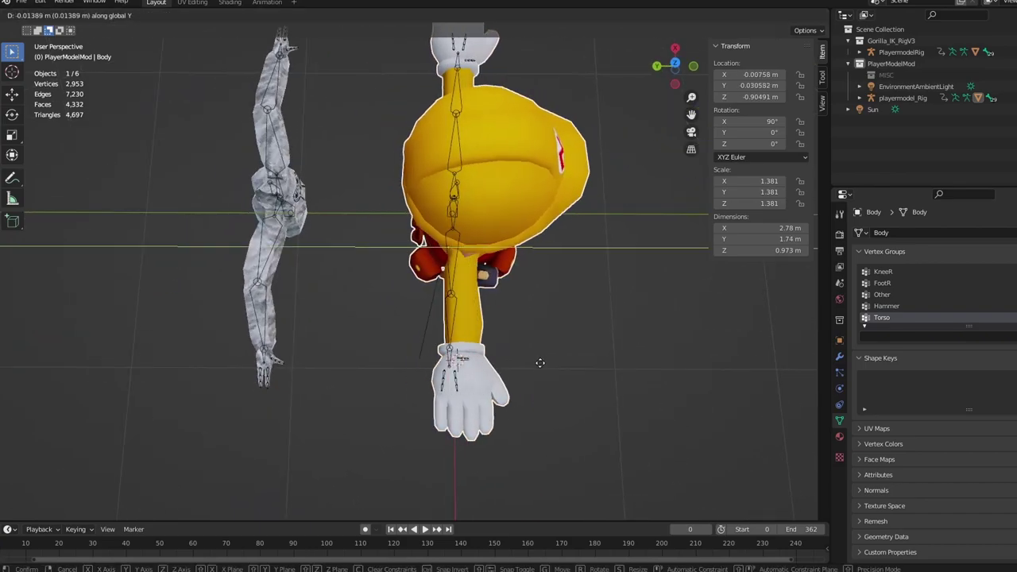
pyautogui.click(530, 366)
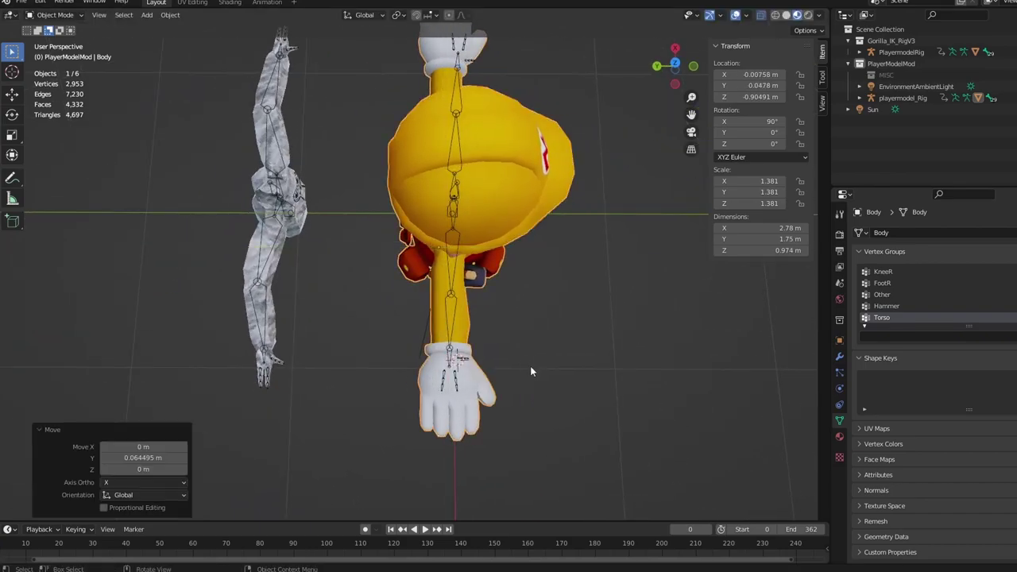
pyautogui.moveTo(531, 366); pyautogui.dragTo(403, 363, button='middle')
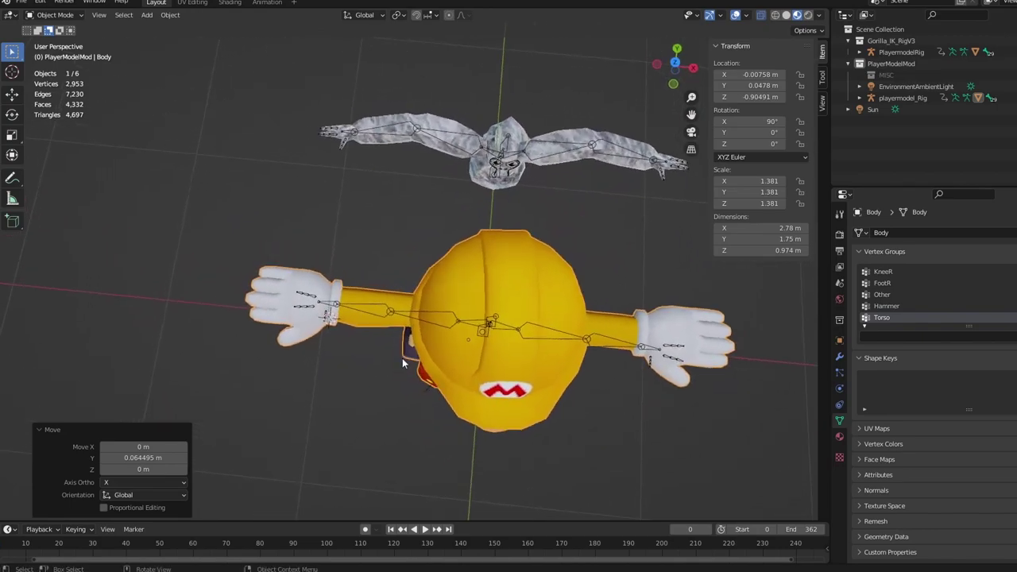
# - Select playermodel_Rig, enter Pose Mode and rotate the upper_arm.L bone by about 2.8° in the top view
pyautogui.click(675, 62)
pyautogui.click(574, 316)
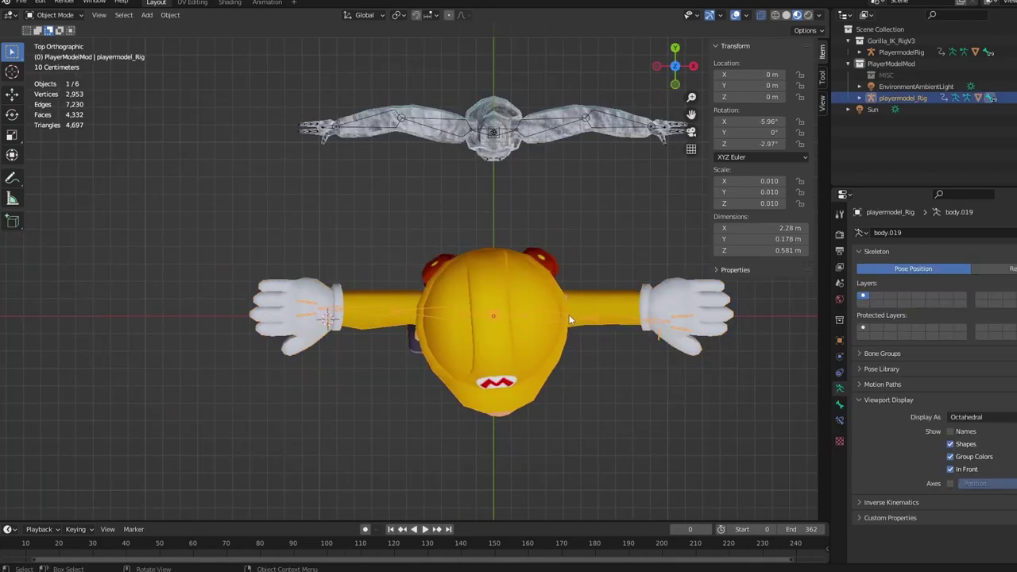
pyautogui.click(54, 14)
pyautogui.click(47, 51)
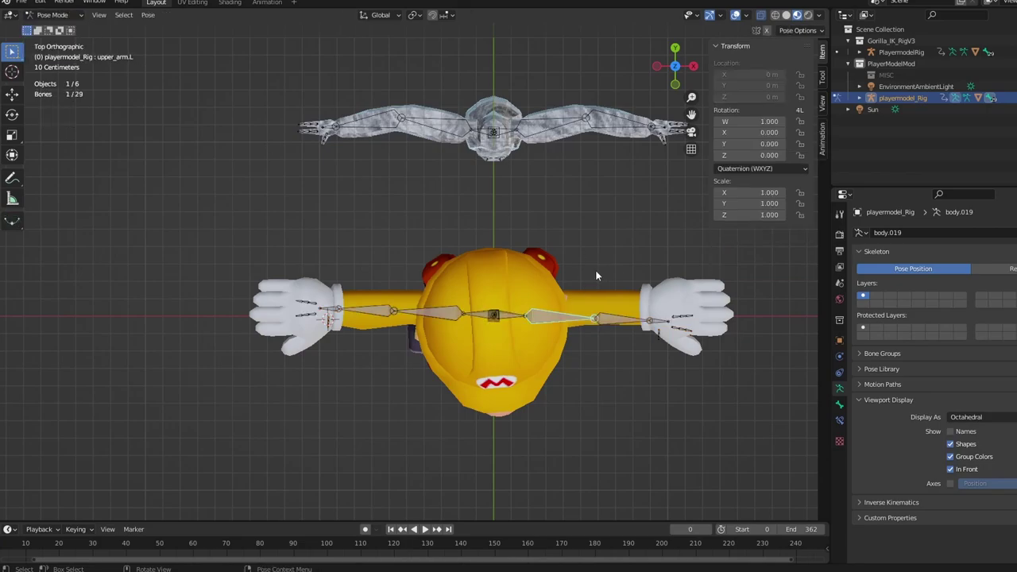
pyautogui.press('r')
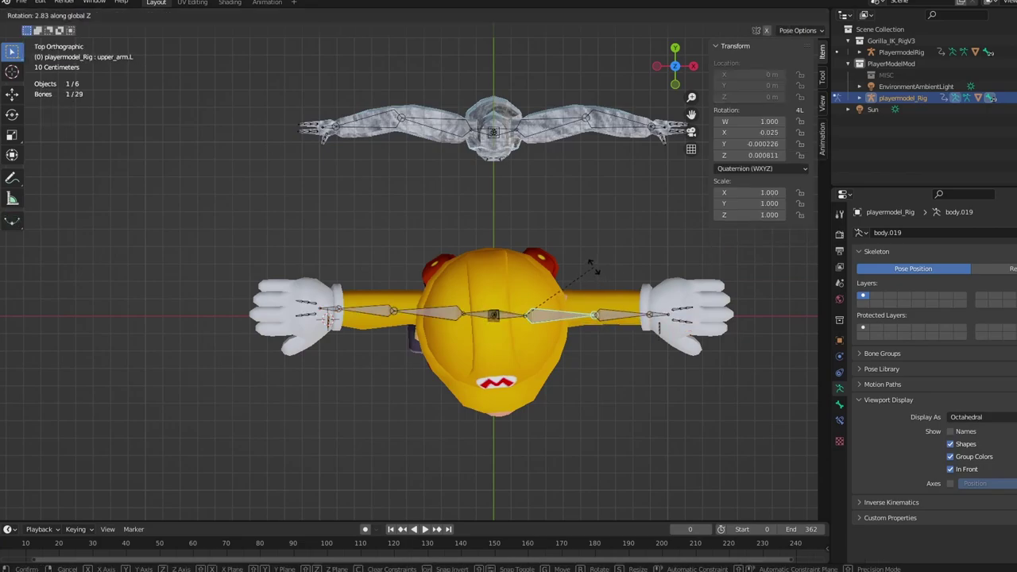
pyautogui.click(593, 267)
# - Switch the rig repeatedly between Edit Mode and Pose Mode to compare how the Body sits on the bones, ending in Pose Mode
pyautogui.press('Tab')
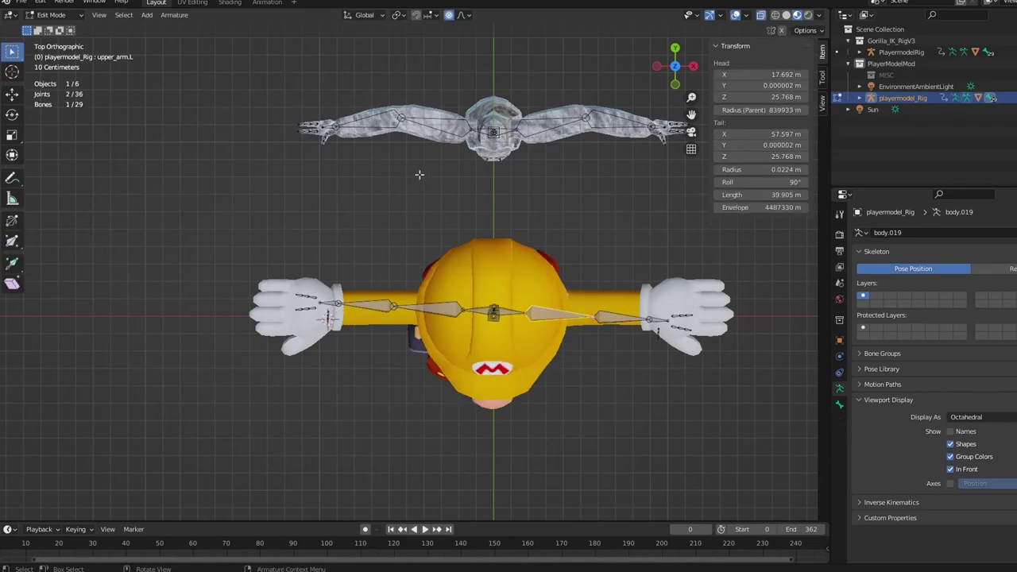
pyautogui.press('Tab')
pyautogui.press('Tab')
pyautogui.press('Tab')
pyautogui.press('Tab')
pyautogui.press('Tab')
pyautogui.press('Tab')
pyautogui.press('Tab')
pyautogui.press('Tab')
pyautogui.moveTo(447, 260); pyautogui.dragTo(515, 191, button='middle')
pyautogui.press('Tab')
pyautogui.moveTo(523, 296); pyautogui.dragTo(443, 266, button='middle')
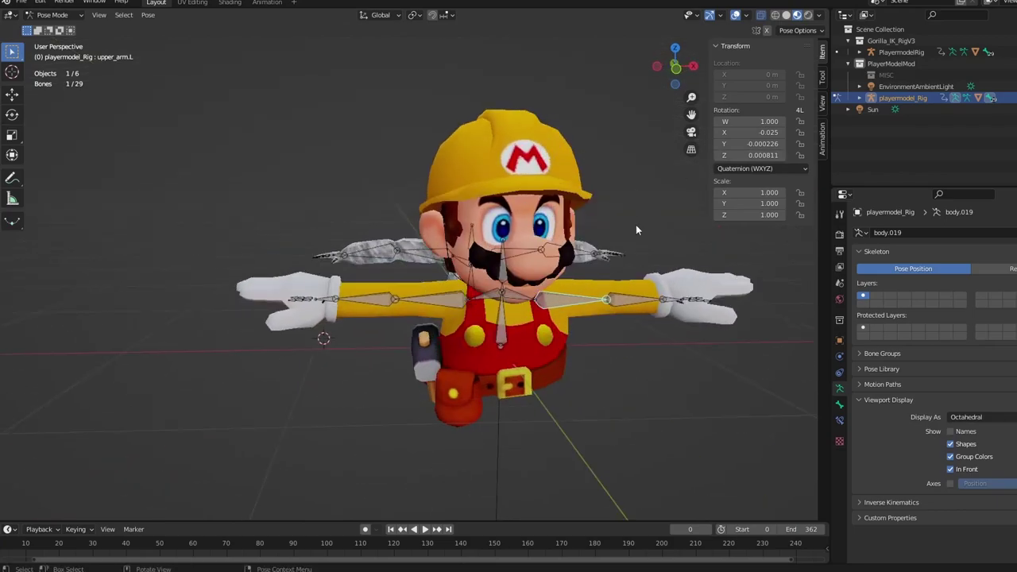
# - Put the Body mesh in Weight Paint mode with its rig and examine the weights of the Hammer vertex group
pyautogui.moveTo(632, 231); pyautogui.dragTo(516, 276, button='middle')
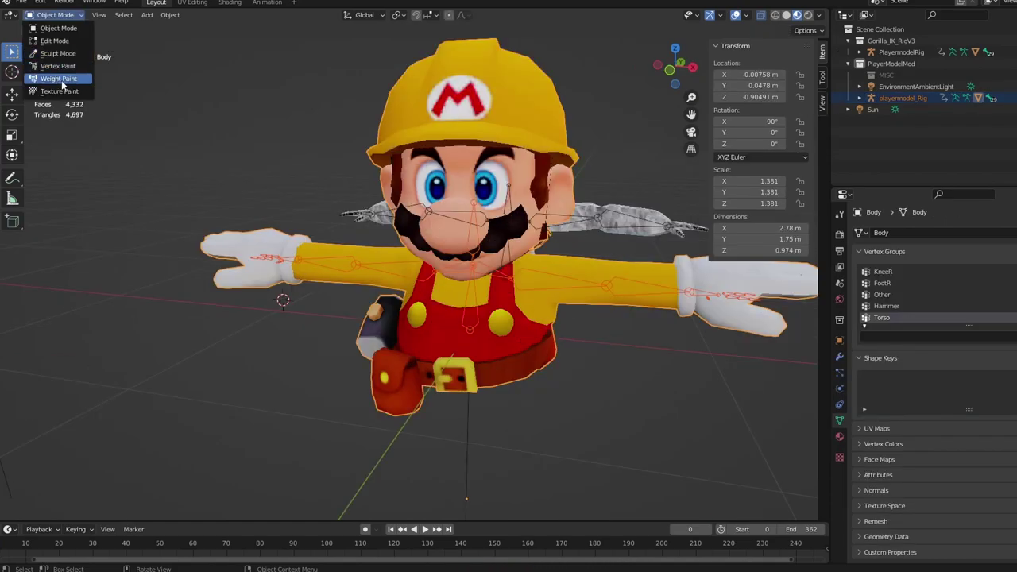
pyautogui.click(56, 73)
pyautogui.moveTo(569, 291)
pyautogui.keyDown('shift'); pyautogui.mouseDown(button='middle')
pyautogui.moveTo(426, 268)
pyautogui.moveTo(475, 283)
pyautogui.mouseUp(button='middle'); pyautogui.keyUp('shift')
pyautogui.scroll(2, 425, 268)
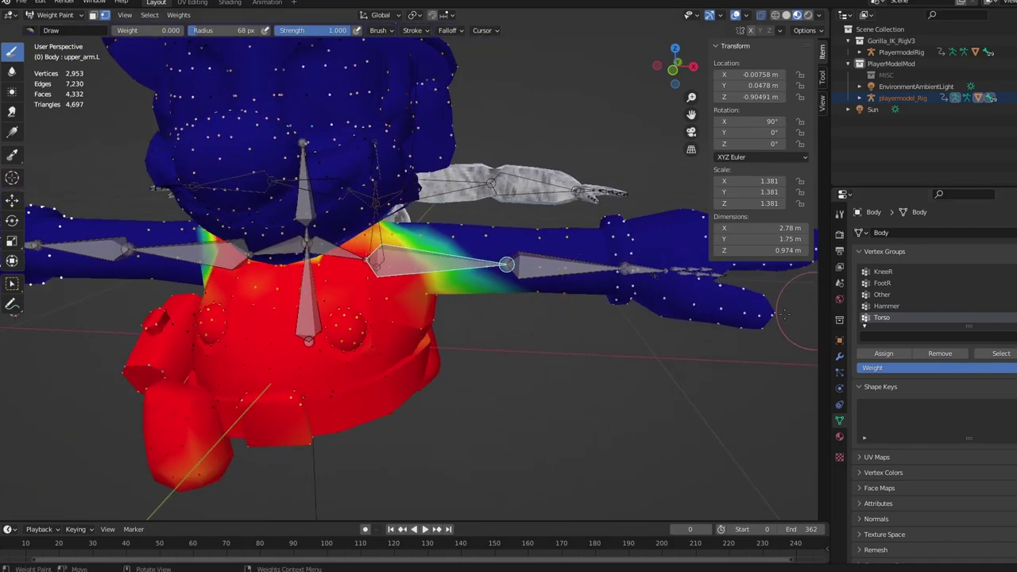
pyautogui.click(899, 306)
pyautogui.moveTo(477, 286)
pyautogui.mouseDown(button='middle')
pyautogui.moveTo(413, 278)
pyautogui.moveTo(538, 296)
pyautogui.mouseUp(button='middle')
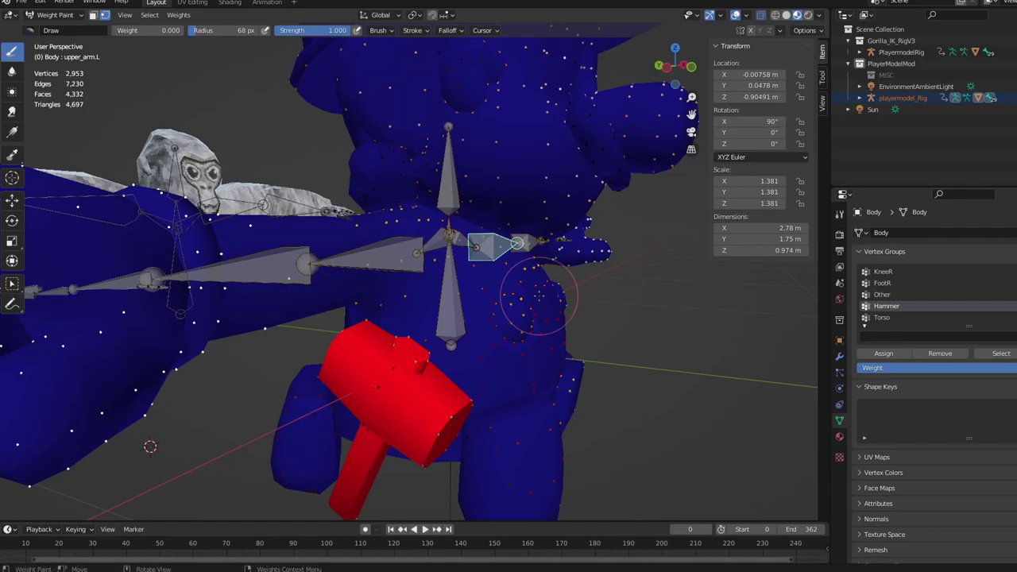
pyautogui.moveTo(530, 300); pyautogui.dragTo(437, 378, button='middle')
pyautogui.scroll(2, 437, 379)
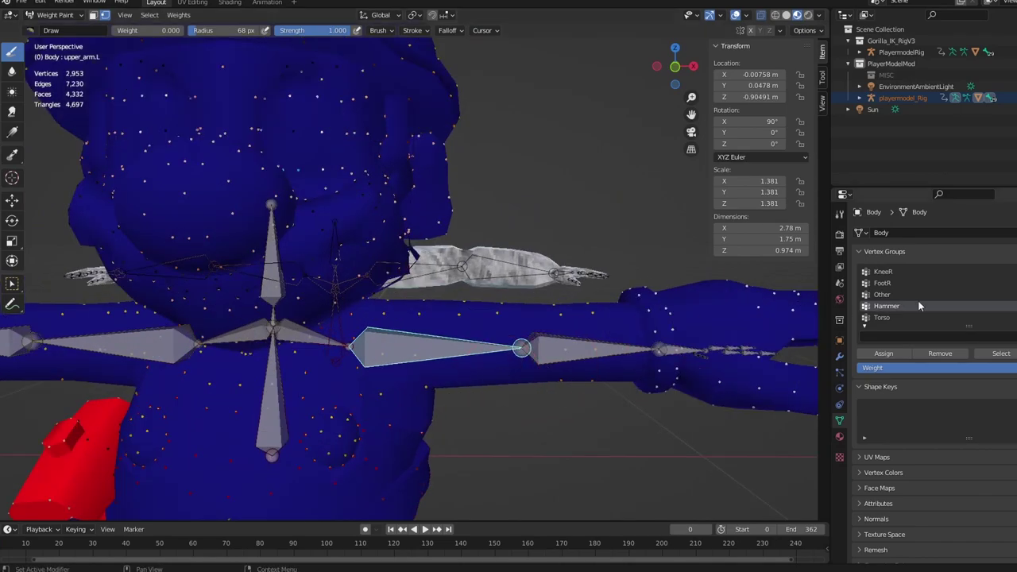
# - Check the weights of the neck, head and shoulder.L vertex groups and make upper_arm.L the active group
pyautogui.scroll(-1, 921, 310)
pyautogui.click(885, 306)
pyautogui.scroll(-1, 887, 308)
pyautogui.click(884, 306)
pyautogui.click(885, 316)
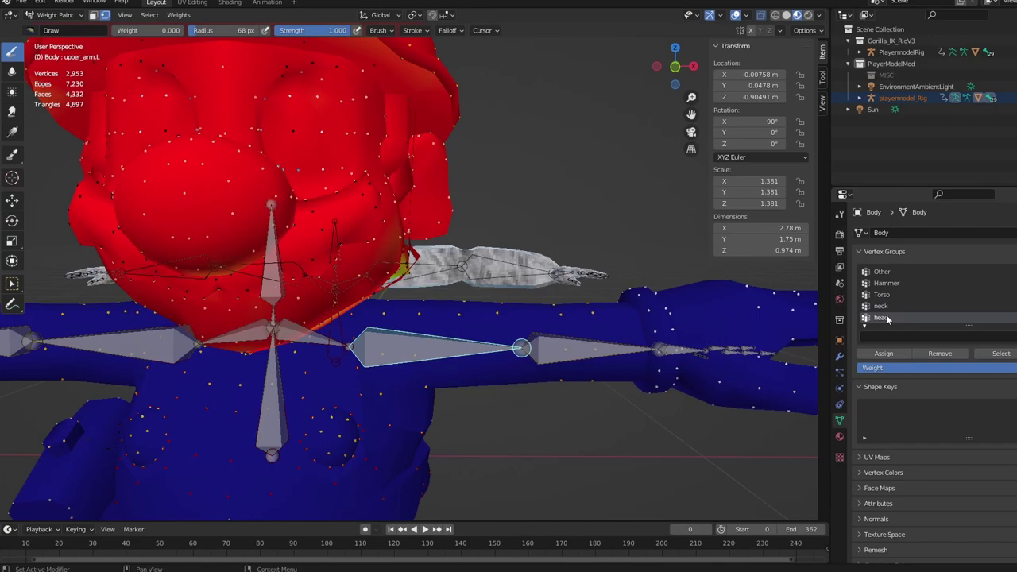
pyautogui.scroll(-1, 887, 317)
pyautogui.click(887, 318)
pyautogui.scroll(-2, 888, 317)
pyautogui.click(900, 307)
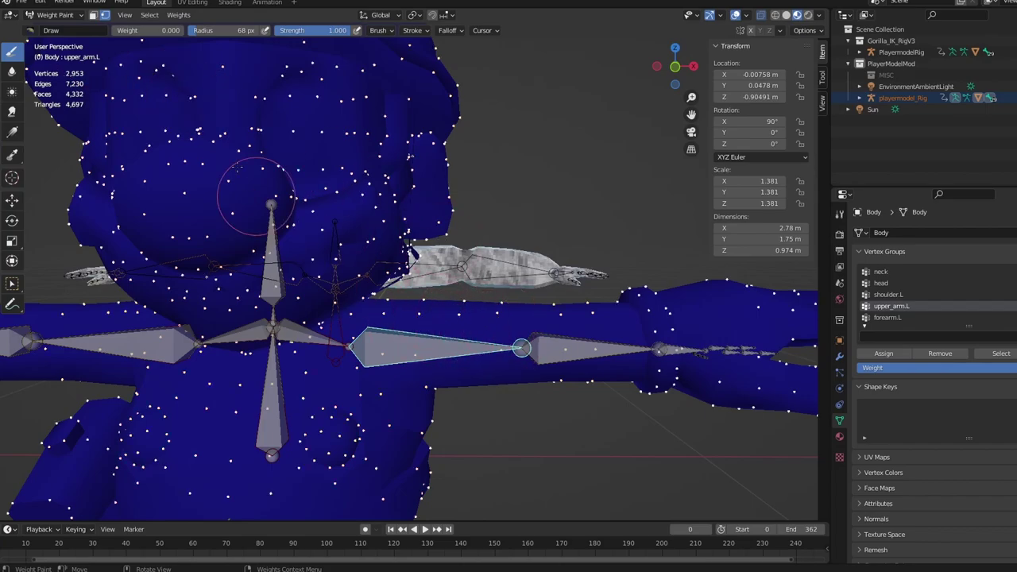
# - Paint weight 1.000 on the front of the left upper arm for upper_arm.L, and test-rotate the bone freely before undoing the rotation
pyautogui.moveTo(445, 314)
pyautogui.mouseDown()
pyautogui.moveTo(484, 318)
pyautogui.moveTo(461, 324)
pyautogui.mouseUp()
pyautogui.press('r')
pyautogui.press('r')
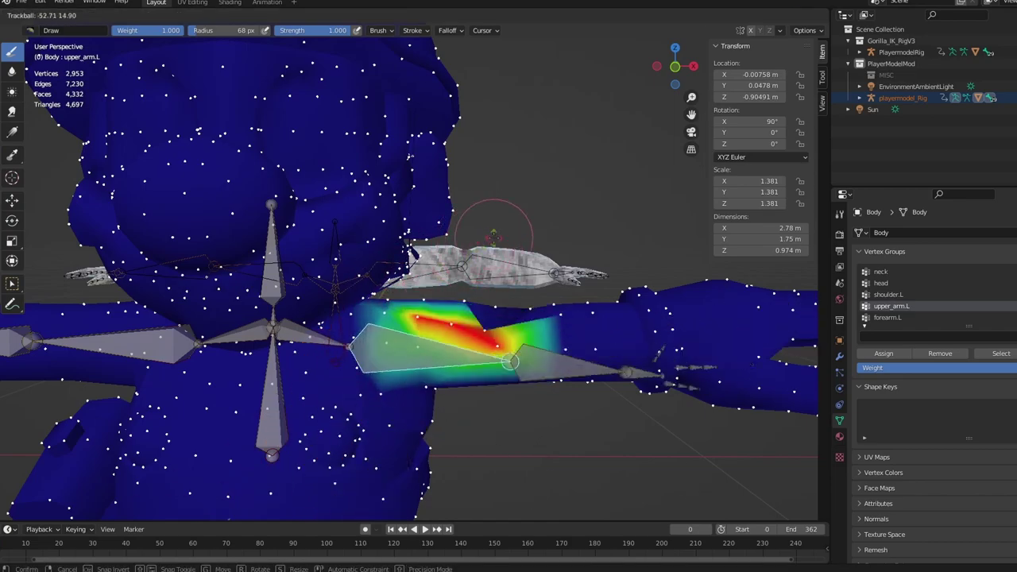
pyautogui.click(475, 350)
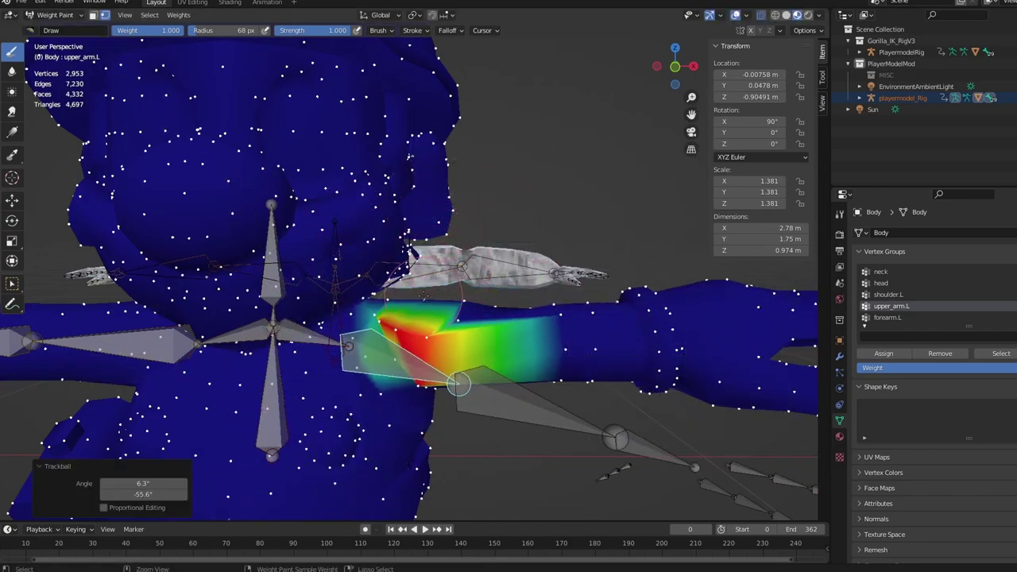
pyautogui.hotkey('ctrl', 'z')
# - Continue painting weight 1.000 for upper_arm.L around the underside and back of the left upper arm
pyautogui.moveTo(468, 312); pyautogui.dragTo(451, 306, button='middle')
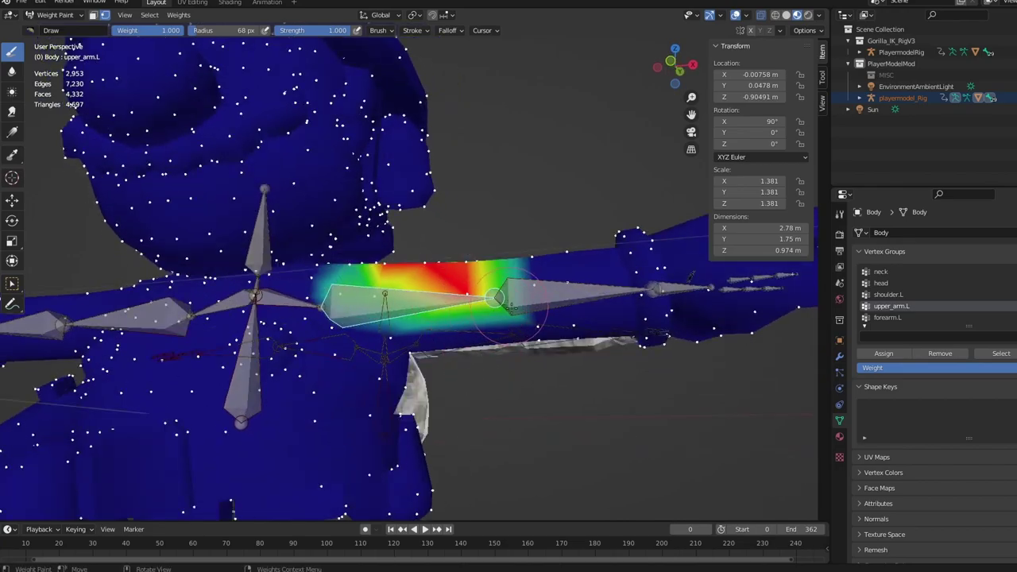
pyautogui.moveTo(514, 315)
pyautogui.mouseDown()
pyautogui.moveTo(518, 261)
pyautogui.moveTo(531, 357)
pyautogui.mouseUp()
pyautogui.moveTo(531, 357)
pyautogui.mouseDown(button='middle')
pyautogui.moveTo(545, 306)
pyautogui.moveTo(549, 317)
pyautogui.moveTo(375, 313)
pyautogui.mouseUp(button='middle')
pyautogui.moveTo(427, 355)
pyautogui.mouseDown(button='middle')
pyautogui.moveTo(320, 371)
pyautogui.moveTo(349, 382)
pyautogui.mouseUp(button='middle')
pyautogui.moveTo(190, 295); pyautogui.dragTo(283, 332)
pyautogui.moveTo(283, 332); pyautogui.dragTo(189, 302, button='middle')
pyautogui.moveTo(370, 350)
pyautogui.mouseDown()
pyautogui.moveTo(381, 357)
pyautogui.moveTo(359, 400)
pyautogui.moveTo(317, 278)
pyautogui.moveTo(238, 274)
pyautogui.moveTo(214, 365)
pyautogui.moveTo(199, 302)
pyautogui.moveTo(231, 357)
pyautogui.mouseUp()
# - Fill the remaining gaps on the back of the left sleeve up to the shoulder with an 88 px brush at weight 1.000
pyautogui.moveTo(181, 384); pyautogui.dragTo(399, 281, button='middle')
pyautogui.moveTo(230, 317)
pyautogui.mouseDown(button='middle')
pyautogui.moveTo(452, 350)
pyautogui.moveTo(309, 371)
pyautogui.moveTo(255, 363)
pyautogui.mouseUp(button='middle')
pyautogui.scroll(-3, 451, 349)
pyautogui.moveTo(255, 363)
pyautogui.mouseDown()
pyautogui.moveTo(318, 302)
pyautogui.moveTo(365, 302)
pyautogui.moveTo(343, 308)
pyautogui.mouseUp()
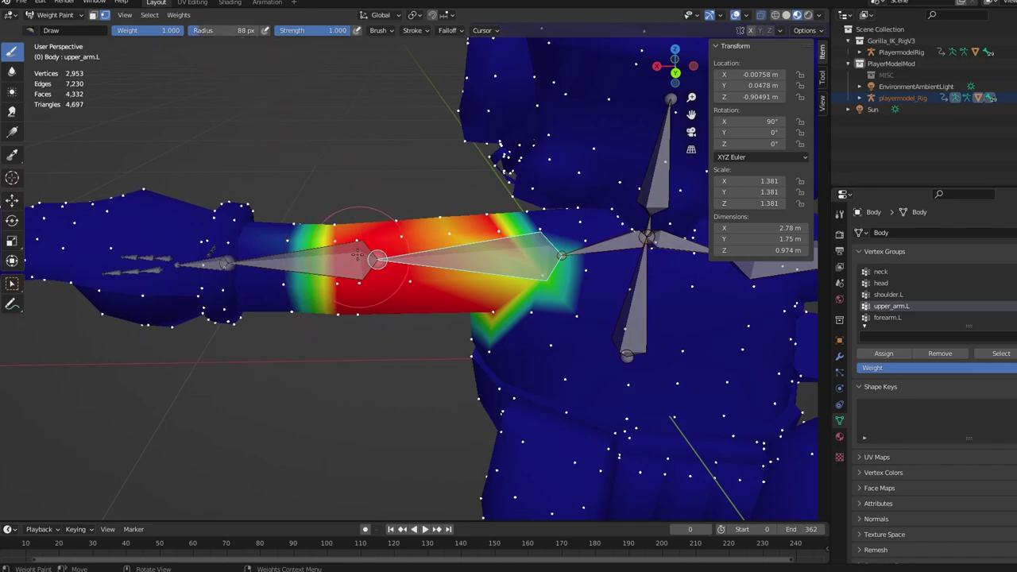
pyautogui.moveTo(428, 228); pyautogui.dragTo(443, 227)
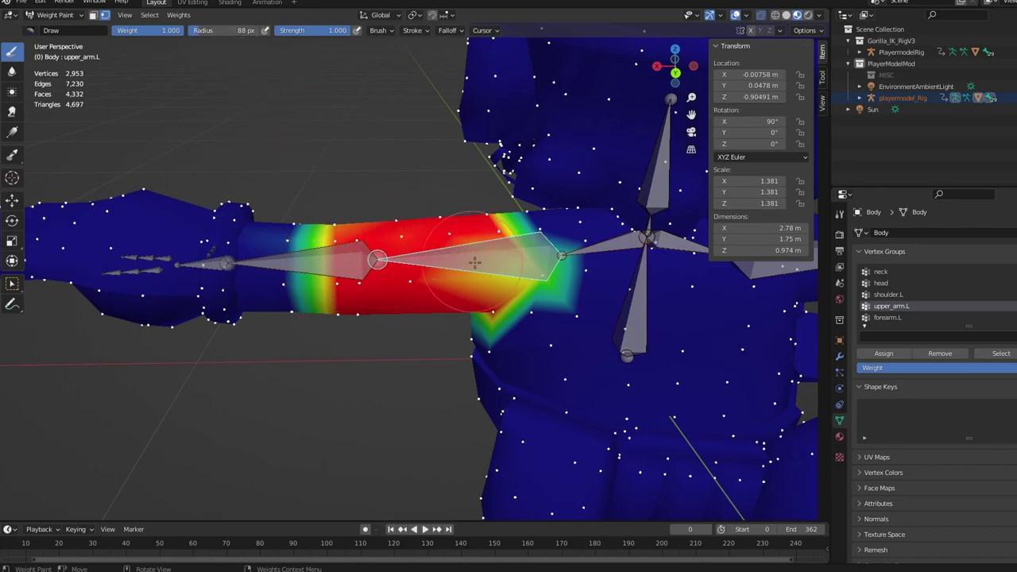
pyautogui.moveTo(476, 262)
pyautogui.mouseDown()
pyautogui.moveTo(529, 274)
pyautogui.moveTo(517, 219)
pyautogui.moveTo(488, 204)
pyautogui.moveTo(496, 192)
pyautogui.moveTo(530, 229)
pyautogui.mouseUp()
# - Extend the upper_arm.L weight along the left sleeve toward the glove cuff and inspect the coverage from several sides
pyautogui.moveTo(532, 228); pyautogui.dragTo(371, 307, button='middle')
pyautogui.moveTo(310, 264)
pyautogui.mouseDown(button='middle')
pyautogui.moveTo(376, 321)
pyautogui.moveTo(338, 335)
pyautogui.mouseUp(button='middle')
pyautogui.moveTo(447, 290); pyautogui.dragTo(566, 302, button='middle')
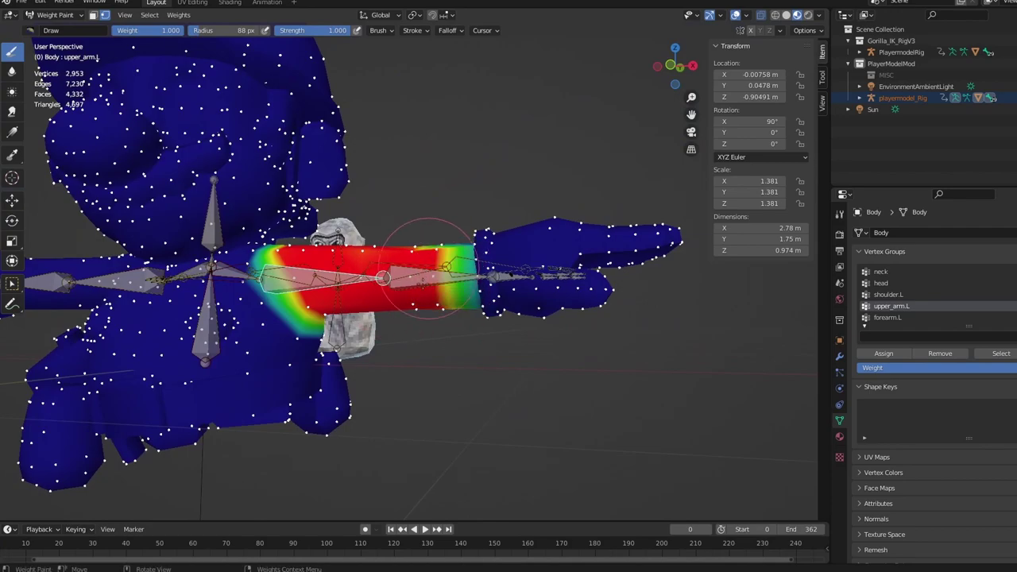
pyautogui.moveTo(433, 302)
pyautogui.mouseDown(button='middle')
pyautogui.moveTo(442, 288)
pyautogui.moveTo(367, 239)
pyautogui.mouseUp(button='middle')
pyautogui.moveTo(333, 216)
pyautogui.mouseDown()
pyautogui.moveTo(318, 186)
pyautogui.moveTo(328, 272)
pyautogui.mouseUp()
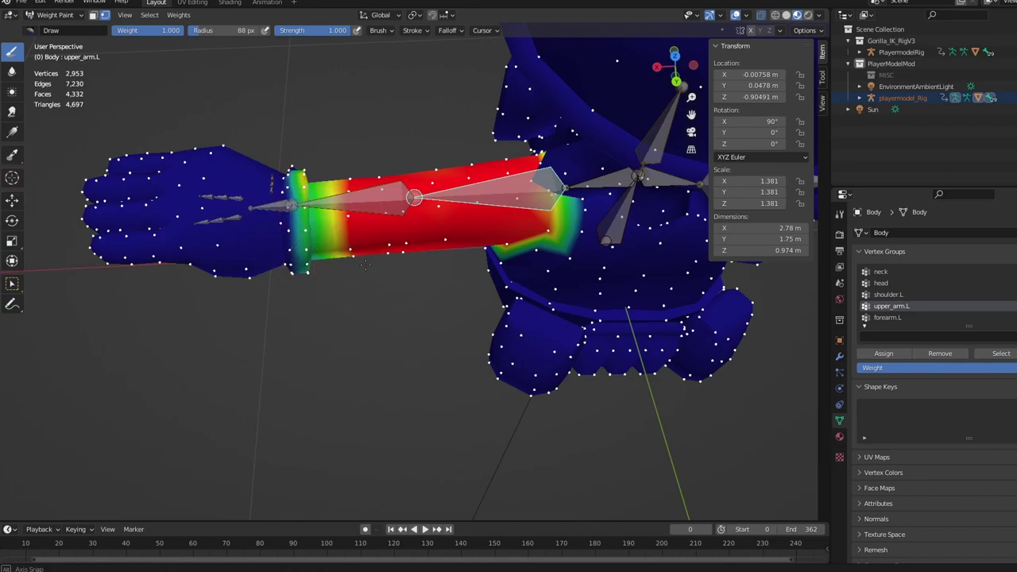
pyautogui.moveTo(365, 264); pyautogui.dragTo(502, 238, button='middle')
pyautogui.scroll(4, 505, 254)
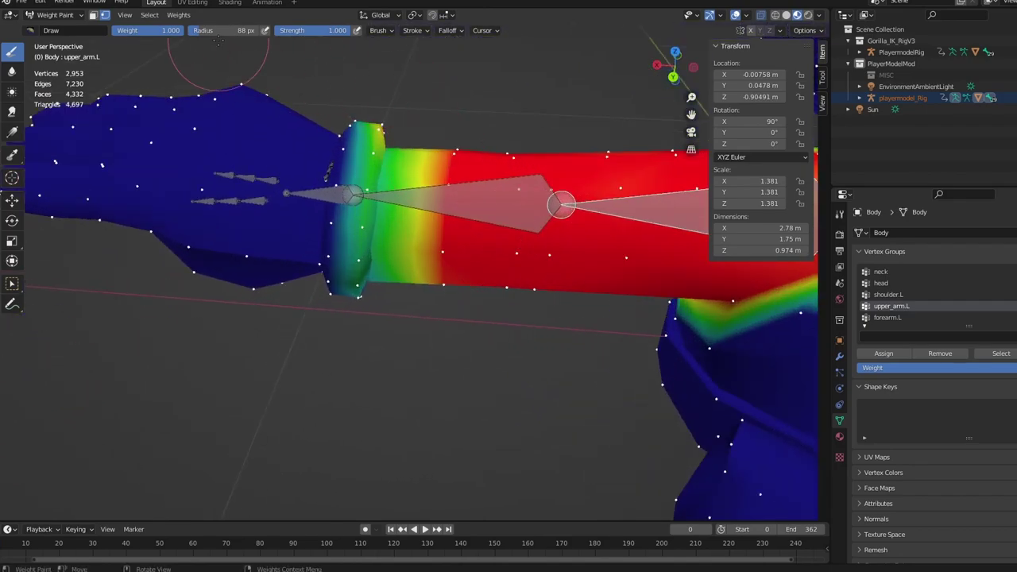
# - Erase the upper_arm.L weight from the left glove cuff and the wrist end of the sleeve with brush weight 0.000
pyautogui.moveTo(294, 105); pyautogui.dragTo(345, 319)
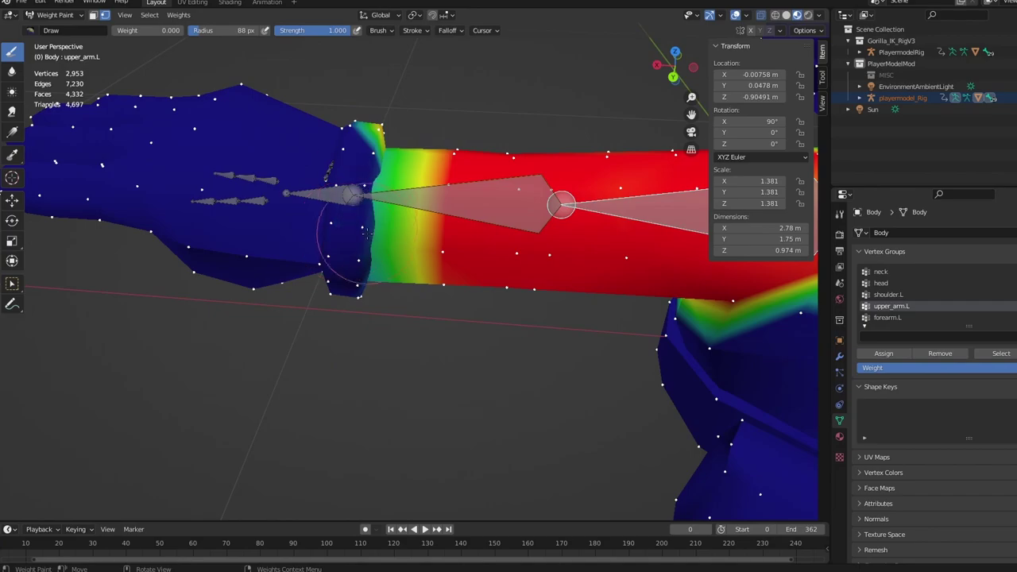
pyautogui.moveTo(366, 232); pyautogui.dragTo(383, 127)
pyautogui.moveTo(385, 114); pyautogui.dragTo(427, 268, button='middle')
pyautogui.moveTo(617, 345); pyautogui.dragTo(673, 427)
pyautogui.moveTo(673, 426); pyautogui.dragTo(556, 311, button='middle')
pyautogui.moveTo(556, 312)
pyautogui.mouseDown()
pyautogui.moveTo(461, 306)
pyautogui.moveTo(467, 292)
pyautogui.mouseUp()
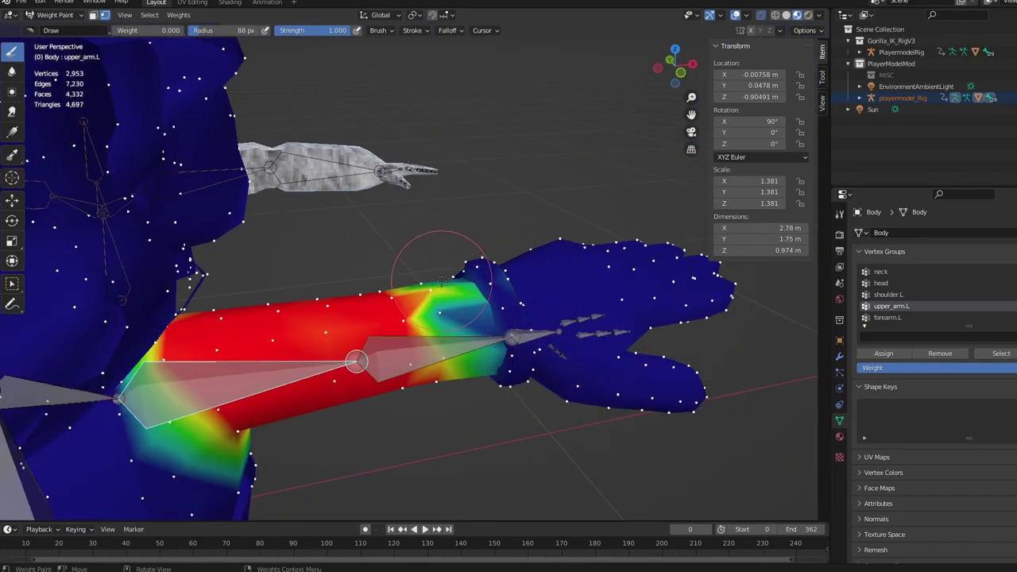
# - Continue erasing the upper_arm.L weight along the left forearm toward the elbow, working around both sides of the sleeve
pyautogui.moveTo(486, 284); pyautogui.dragTo(433, 266, button='middle')
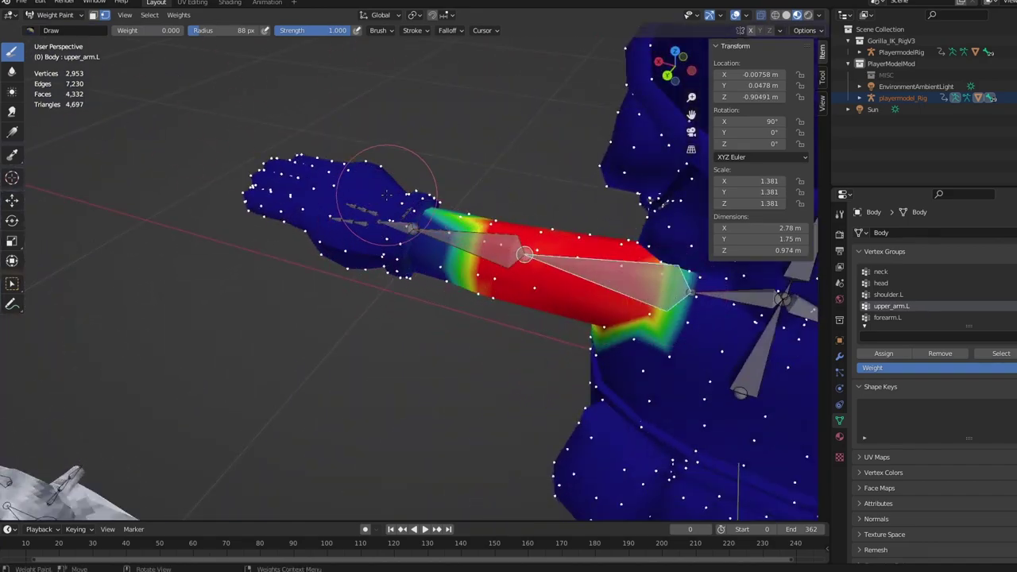
pyautogui.moveTo(445, 200); pyautogui.dragTo(485, 204)
pyautogui.moveTo(479, 202)
pyautogui.mouseDown(button='middle')
pyautogui.moveTo(441, 238)
pyautogui.moveTo(290, 204)
pyautogui.moveTo(345, 208)
pyautogui.mouseUp(button='middle')
pyautogui.moveTo(468, 248)
pyautogui.mouseDown()
pyautogui.moveTo(408, 352)
pyautogui.moveTo(388, 258)
pyautogui.moveTo(363, 341)
pyautogui.moveTo(386, 362)
pyautogui.moveTo(362, 235)
pyautogui.mouseUp()
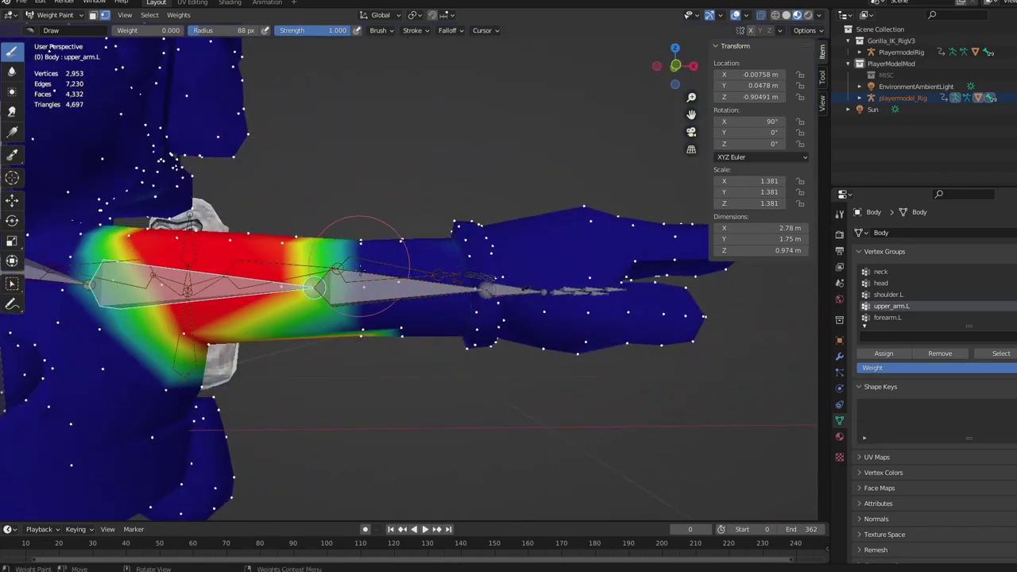
pyautogui.moveTo(360, 267)
pyautogui.mouseDown(button='middle')
pyautogui.moveTo(300, 213)
pyautogui.moveTo(202, 169)
pyautogui.mouseUp(button='middle')
pyautogui.moveTo(348, 291); pyautogui.dragTo(389, 227, button='middle')
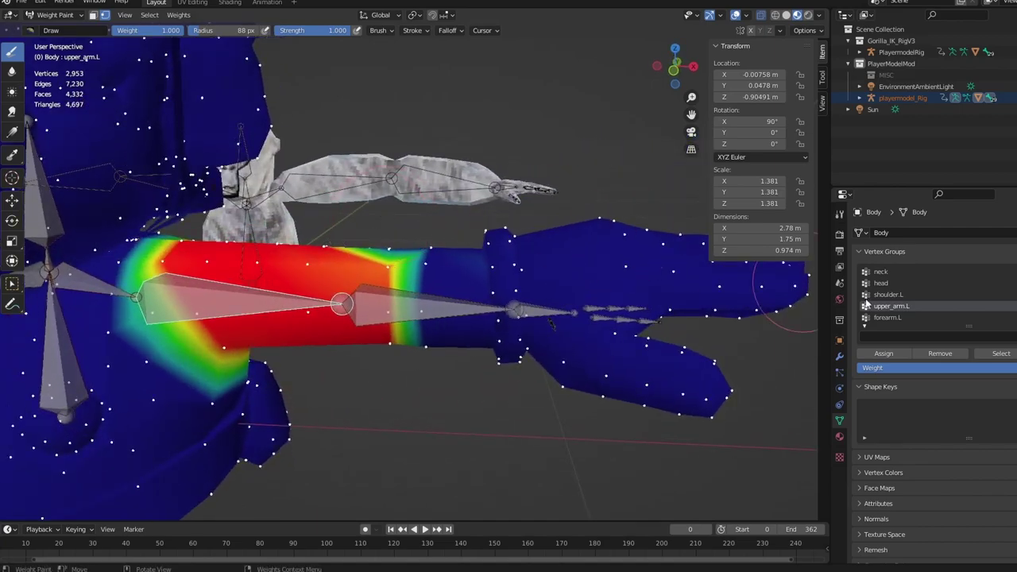
# - Make forearm.L the active vertex group and paint weight 1.000 around the middle of the left forearm sleeve
pyautogui.scroll(-1, 915, 313)
pyautogui.click(911, 305)
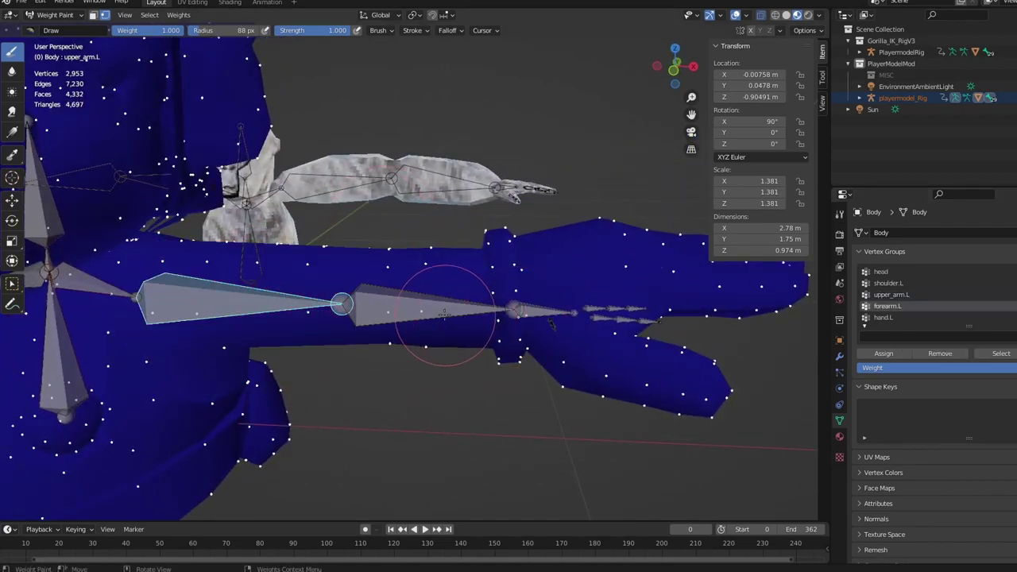
pyautogui.moveTo(421, 254)
pyautogui.mouseDown()
pyautogui.moveTo(432, 298)
pyautogui.moveTo(357, 317)
pyautogui.moveTo(413, 334)
pyautogui.mouseUp()
pyautogui.scroll(4, 459, 316)
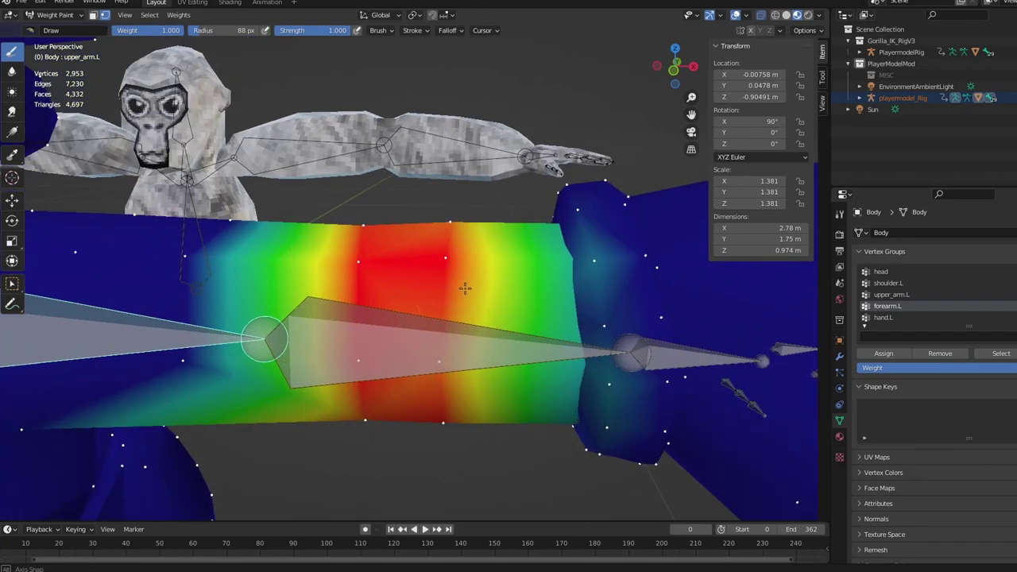
pyautogui.moveTo(464, 287); pyautogui.dragTo(485, 262, button='middle')
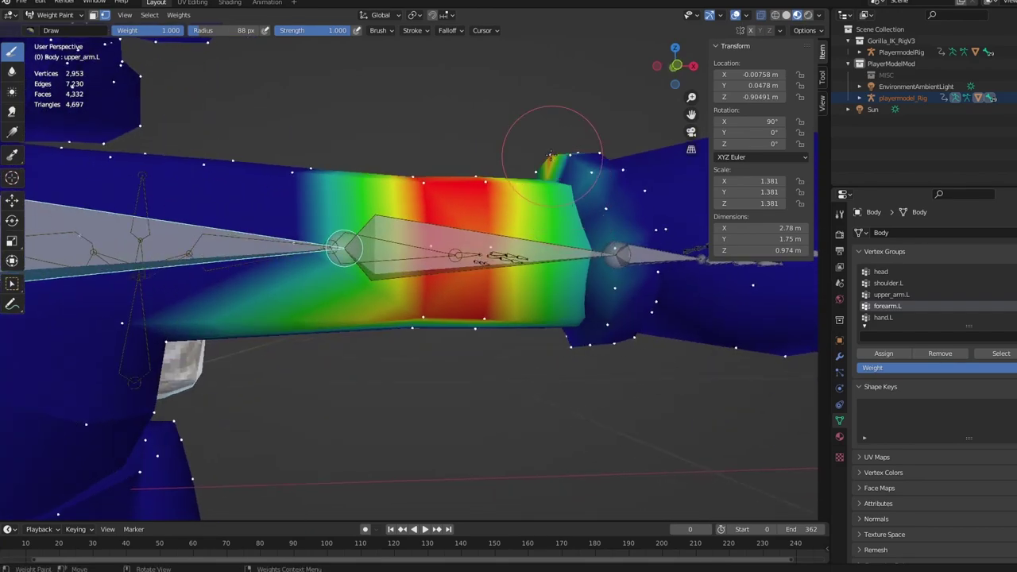
# - Extend the forearm.L weight over the glove cuff and along the underside of the left forearm at weight 1.000
pyautogui.moveTo(550, 155)
pyautogui.mouseDown()
pyautogui.moveTo(596, 199)
pyautogui.moveTo(604, 325)
pyautogui.moveTo(539, 322)
pyautogui.mouseUp()
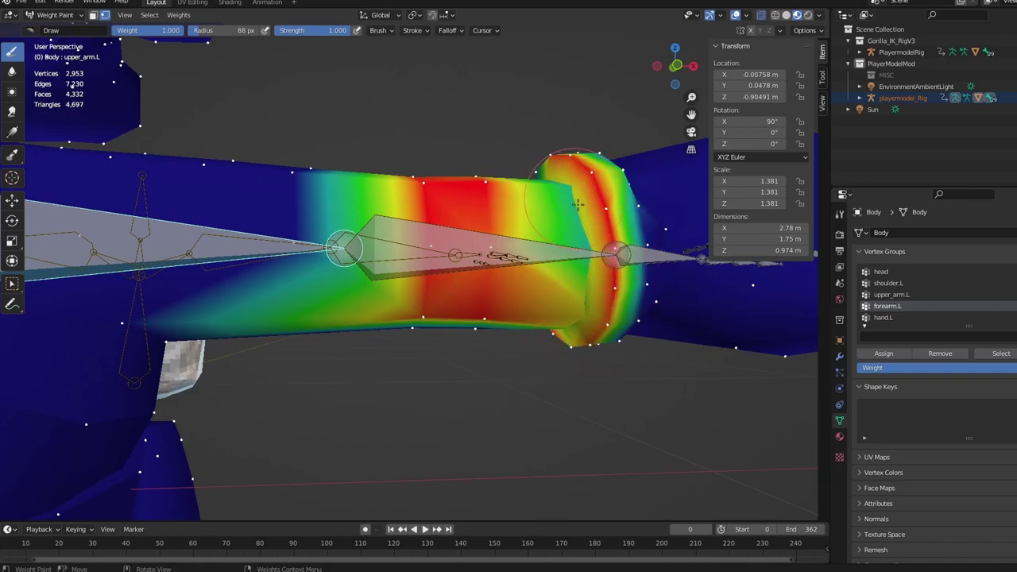
pyautogui.moveTo(474, 324); pyautogui.dragTo(386, 255, button='middle')
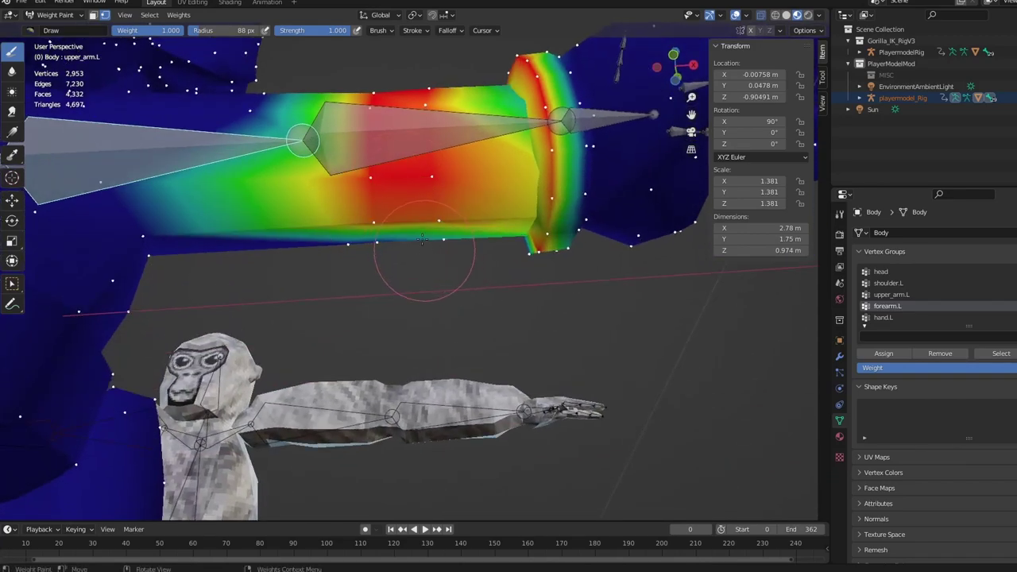
pyautogui.moveTo(360, 229); pyautogui.dragTo(375, 222)
pyautogui.moveTo(395, 138); pyautogui.dragTo(410, 211, button='middle')
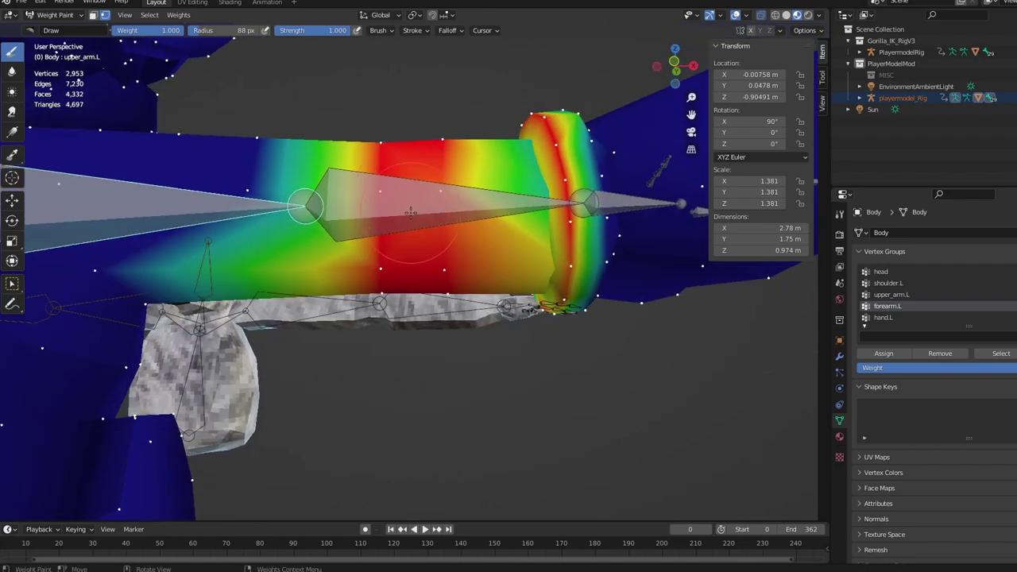
pyautogui.moveTo(382, 156); pyautogui.dragTo(517, 199, button='middle')
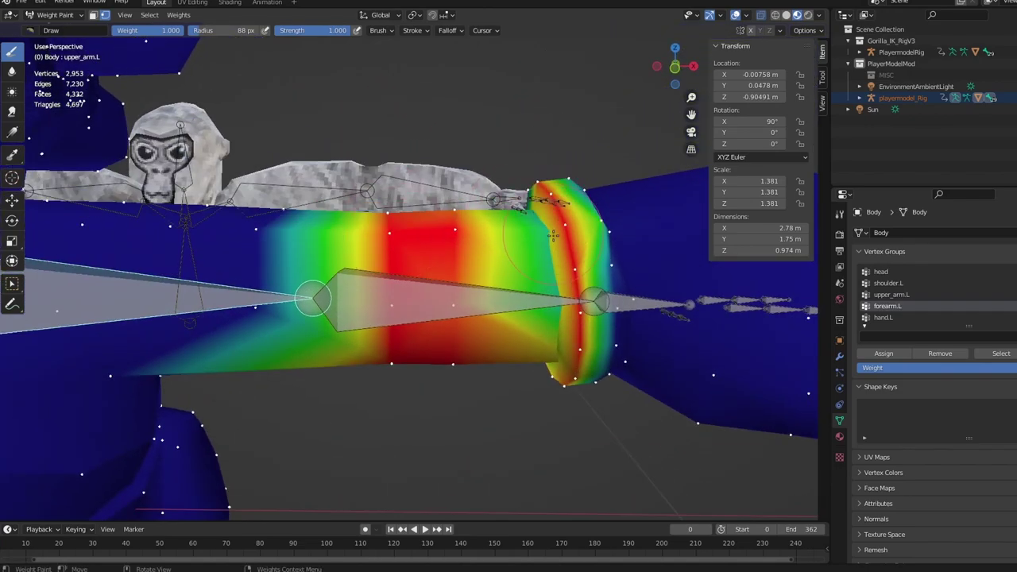
pyautogui.moveTo(548, 244); pyautogui.dragTo(516, 270, button='middle')
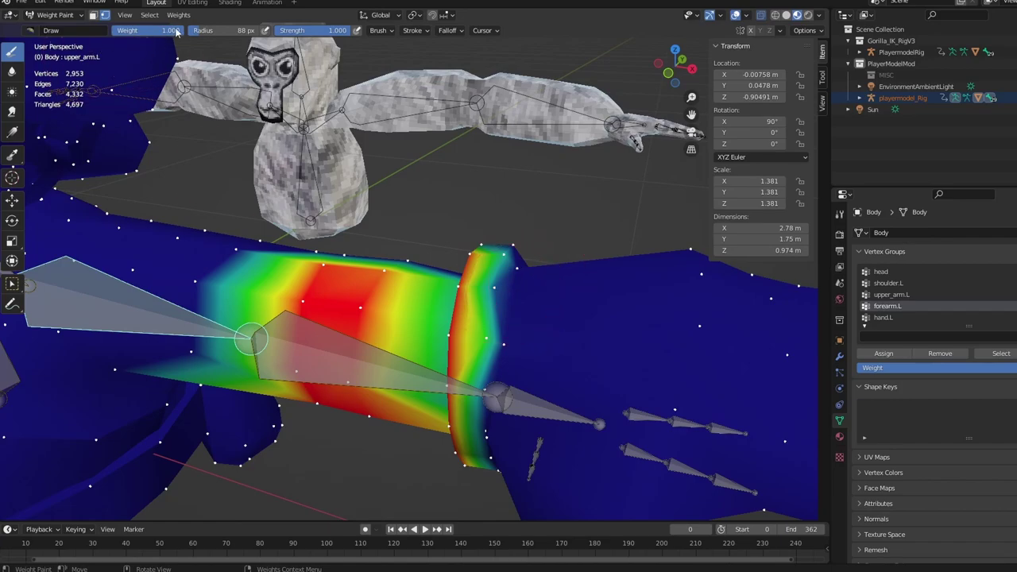
# - Set the brush weight to 0.000 and erase the forearm.L weight from all around the left glove cuff
pyautogui.moveTo(177, 31); pyautogui.dragTo(111, 31)
pyautogui.moveTo(490, 219); pyautogui.dragTo(569, 225, button='middle')
pyautogui.moveTo(570, 227)
pyautogui.mouseDown()
pyautogui.moveTo(614, 274)
pyautogui.moveTo(618, 374)
pyautogui.mouseUp()
pyautogui.moveTo(596, 517)
pyautogui.mouseDown(button='middle')
pyautogui.moveTo(567, 216)
pyautogui.moveTo(527, 271)
pyautogui.moveTo(520, 316)
pyautogui.mouseUp(button='middle')
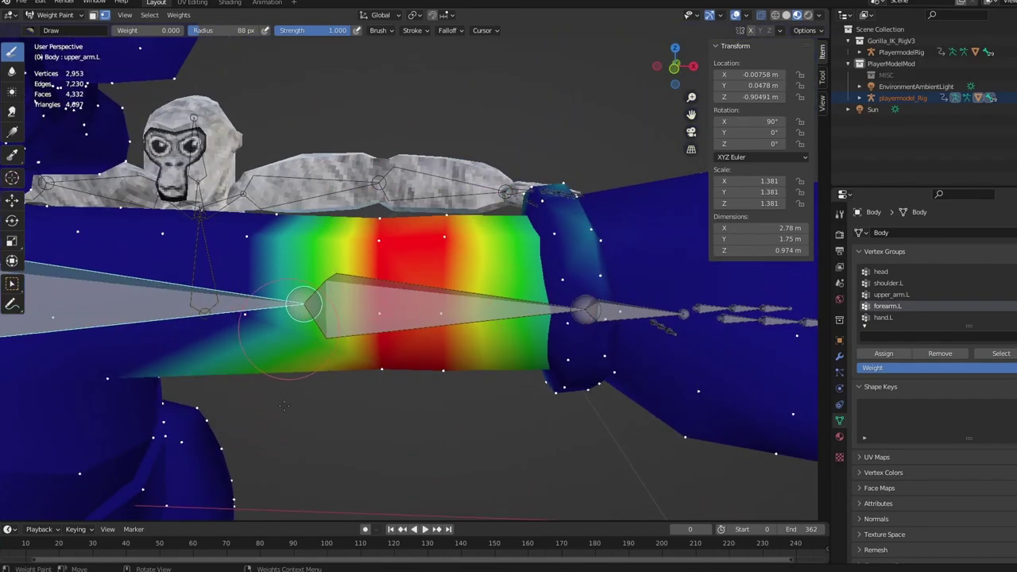
pyautogui.moveTo(267, 433); pyautogui.dragTo(194, 319, button='middle')
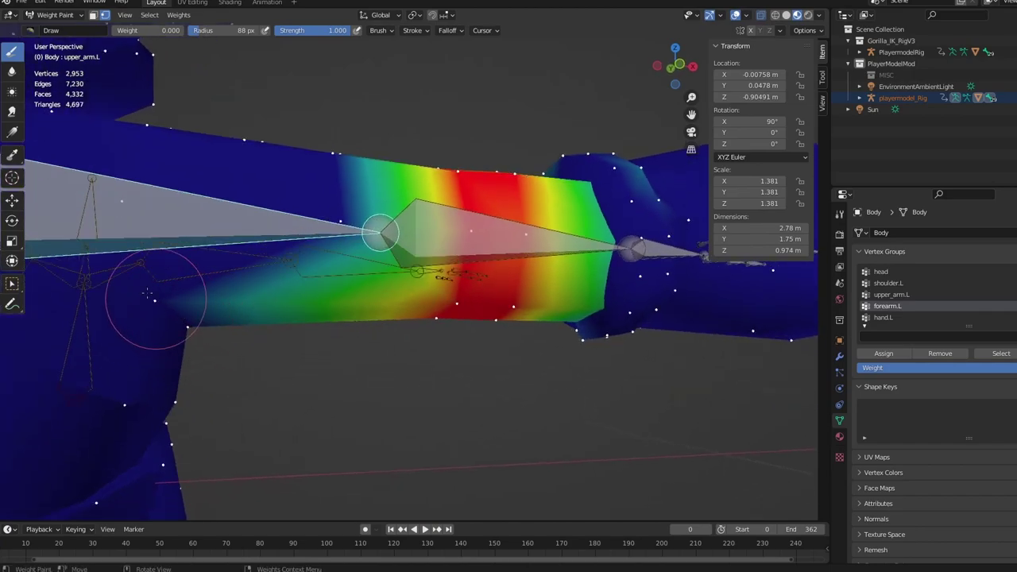
pyautogui.moveTo(277, 327)
pyautogui.mouseDown(button='middle')
pyautogui.moveTo(298, 272)
pyautogui.moveTo(231, 155)
pyautogui.mouseUp(button='middle')
pyautogui.moveTo(319, 53); pyautogui.dragTo(530, 234, button='middle')
pyautogui.moveTo(530, 235)
pyautogui.mouseDown()
pyautogui.moveTo(535, 170)
pyautogui.moveTo(543, 291)
pyautogui.mouseUp()
# - Go inside the left glove cuff and start painting forearm.L weight 1.000 on the hidden end of the sleeve
pyautogui.hotkey('shift', '`')
pyautogui.press('w')
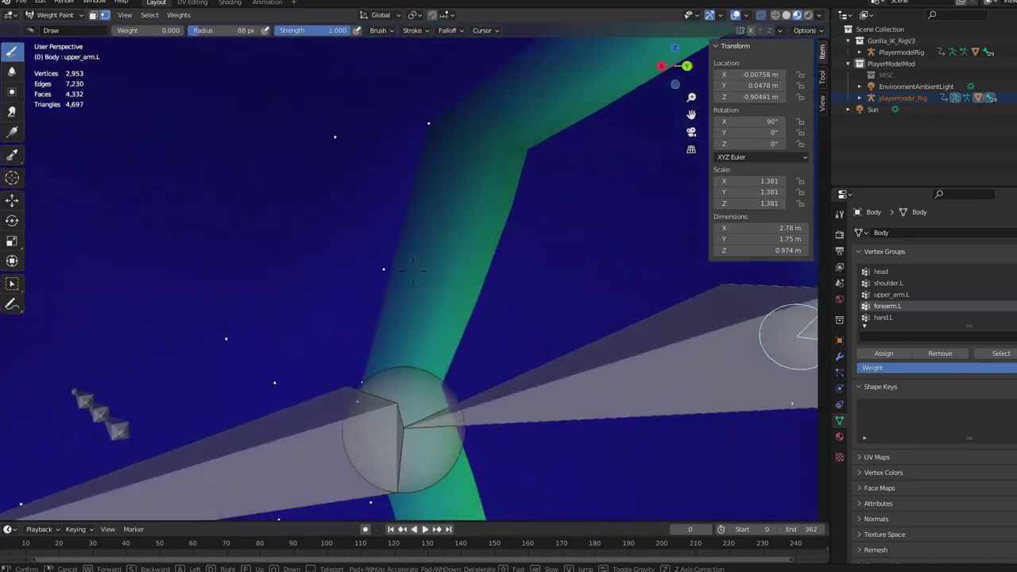
pyautogui.click(409, 272)
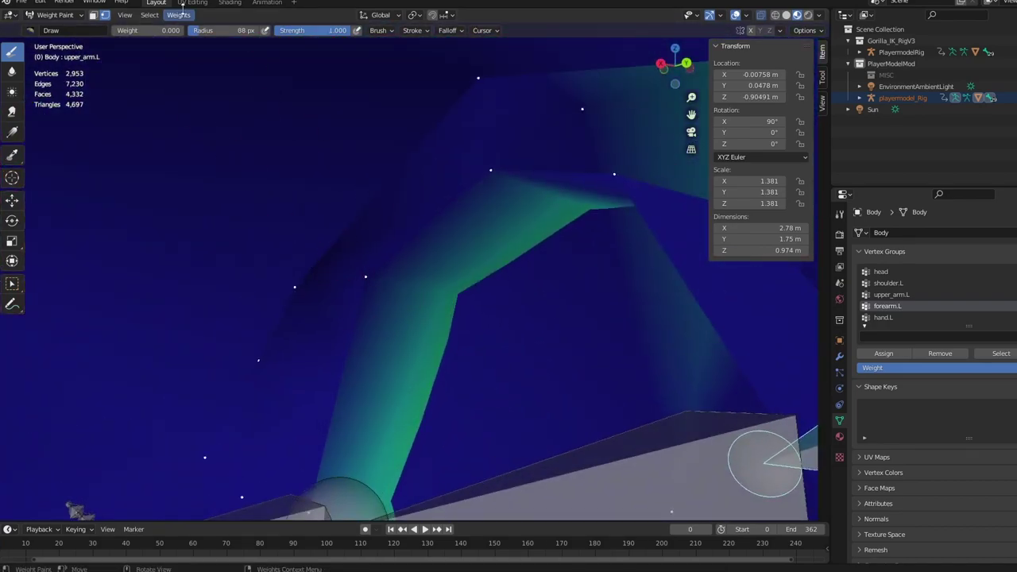
pyautogui.moveTo(149, 30); pyautogui.dragTo(183, 30)
pyautogui.click(371, 278)
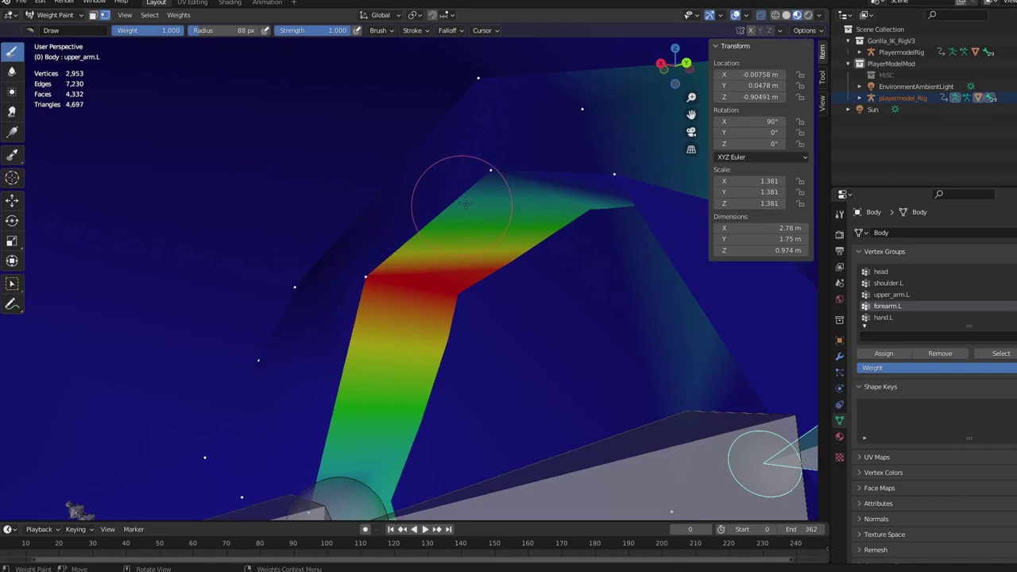
pyautogui.moveTo(470, 199); pyautogui.dragTo(490, 177)
# - Continue the forearm.L weight at 1.000 around the upper and far side of the sleeve end inside the cuff
pyautogui.hotkey('shift', '`')
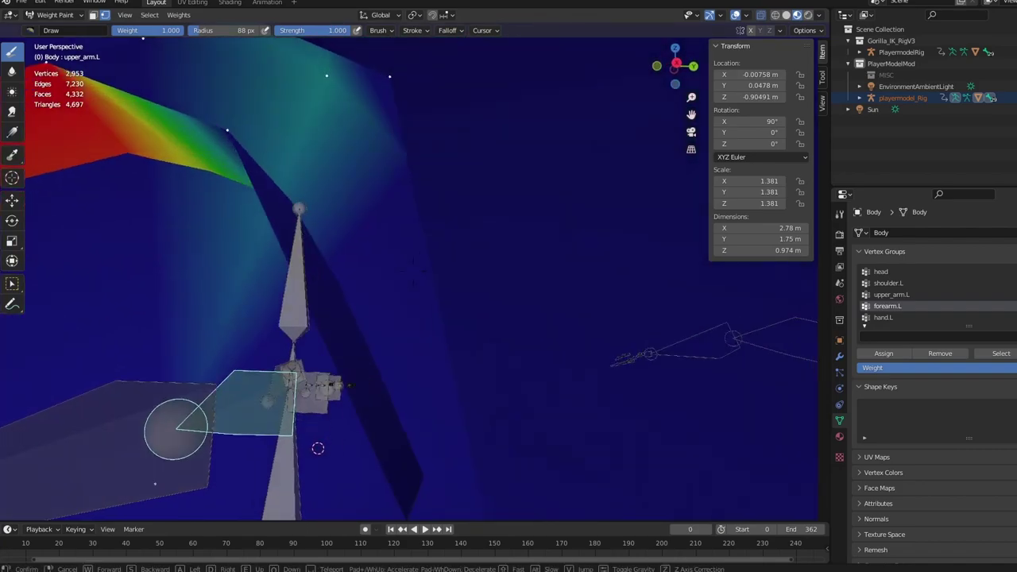
pyautogui.click(413, 267)
pyautogui.moveTo(450, 215)
pyautogui.mouseDown()
pyautogui.moveTo(552, 436)
pyautogui.moveTo(610, 411)
pyautogui.moveTo(532, 227)
pyautogui.moveTo(512, 220)
pyautogui.mouseUp()
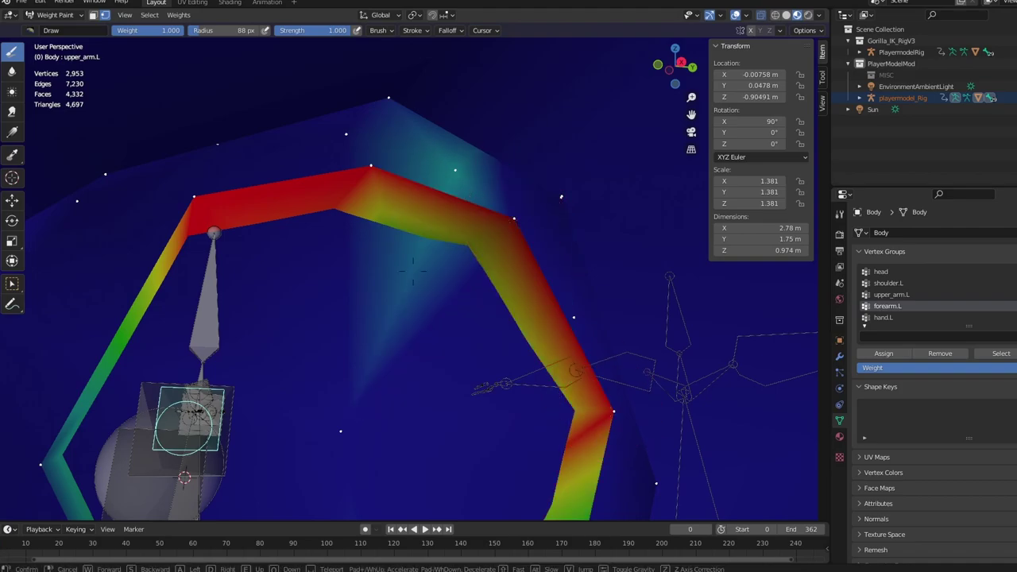
pyautogui.moveTo(512, 220); pyautogui.dragTo(332, 295, button='middle')
pyautogui.moveTo(312, 291); pyautogui.dragTo(477, 273)
# - Paint the sleeve-end vertices beside the wrist joint inside the cuff with forearm.L weight 1.000
pyautogui.hotkey('shift', '`')
pyautogui.press('d')
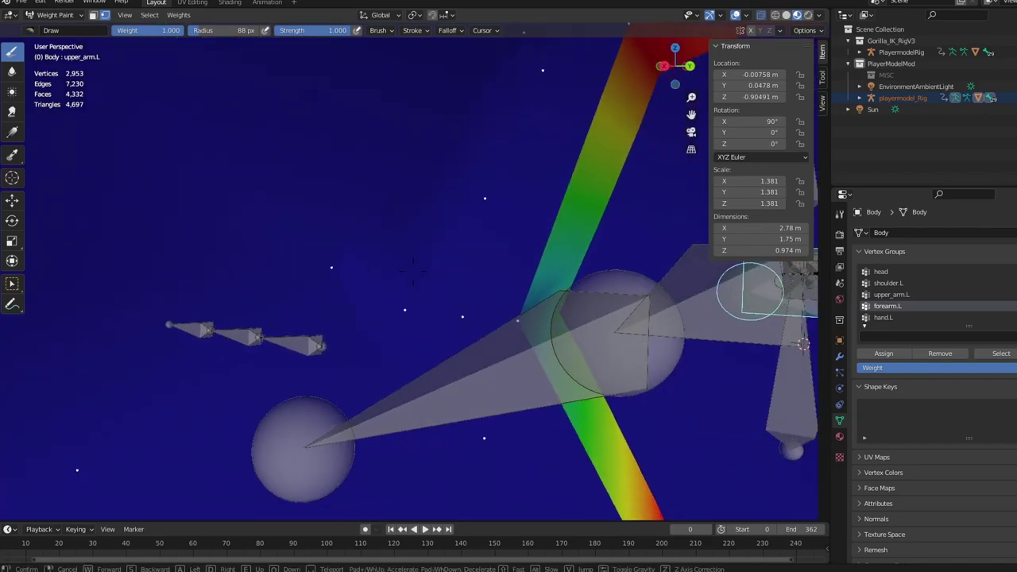
pyautogui.click(413, 271)
pyautogui.moveTo(401, 272); pyautogui.dragTo(331, 293)
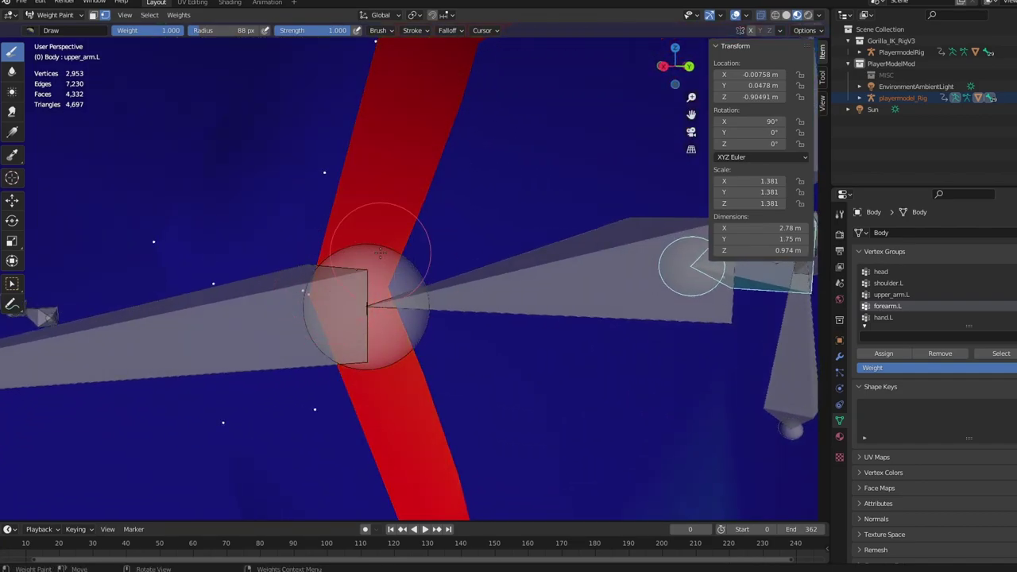
pyautogui.hotkey('shift', '`')
pyautogui.click(408, 279)
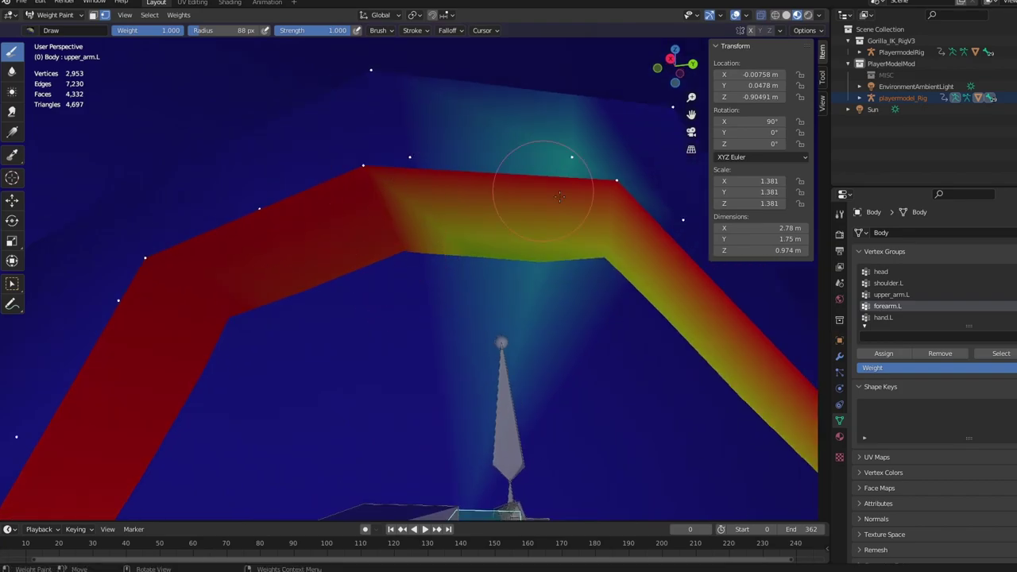
# - Fill the remaining forearm.L gap on the sleeve end from up close, and return outside to check the forearm coverage
pyautogui.hotkey('shift', '`')
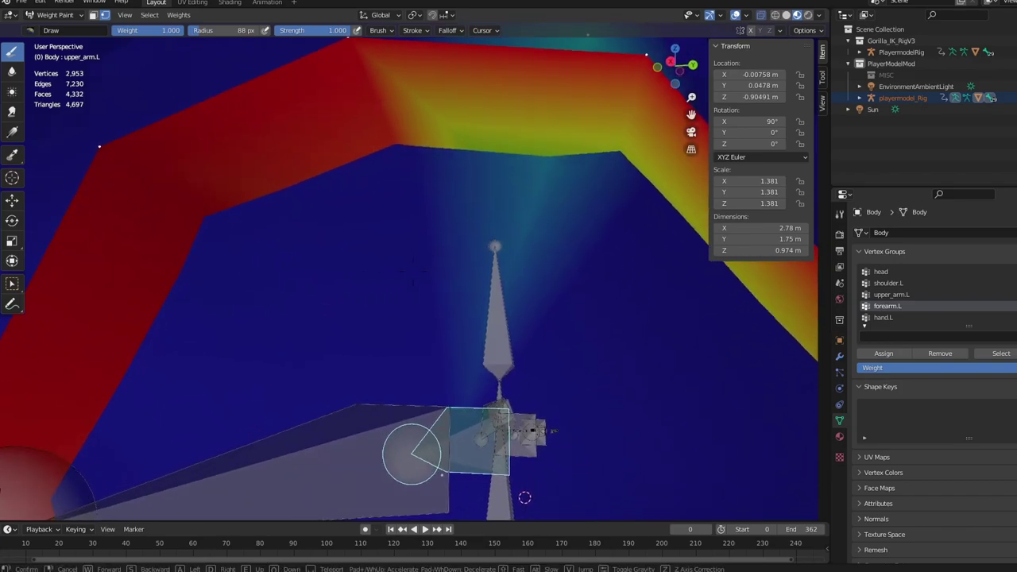
pyautogui.press('s')
pyautogui.click(413, 271)
pyautogui.moveTo(411, 271); pyautogui.dragTo(384, 279)
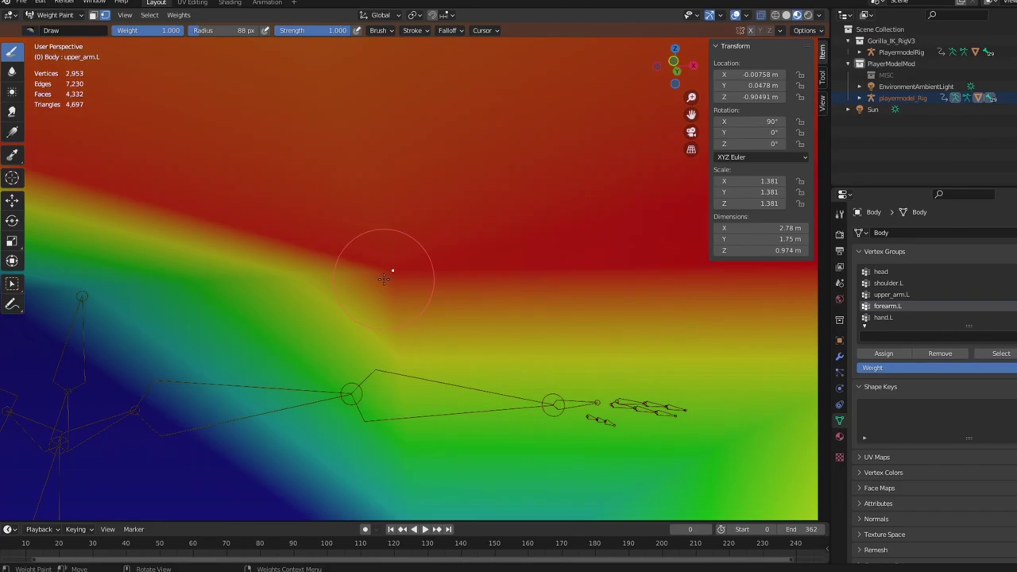
pyautogui.moveTo(384, 278)
pyautogui.mouseDown(button='middle')
pyautogui.moveTo(445, 318)
pyautogui.moveTo(503, 331)
pyautogui.moveTo(518, 364)
pyautogui.mouseUp(button='middle')
pyautogui.hotkey('shift', '`')
pyautogui.press('s')
pyautogui.click(412, 272)
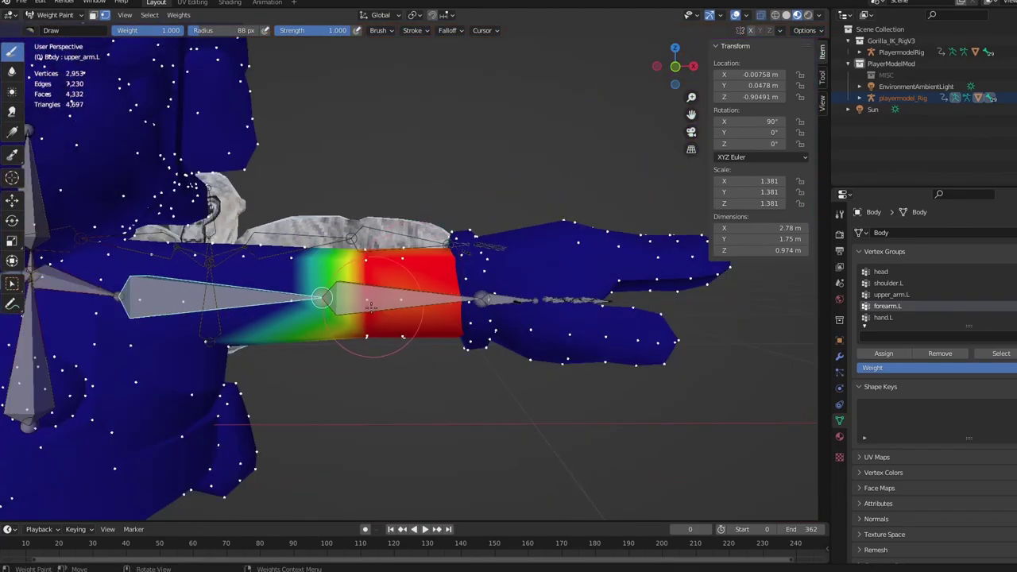
# - Make hand.L the active vertex group for weight painting the left glove
pyautogui.moveTo(365, 314); pyautogui.dragTo(368, 329, button='middle')
pyautogui.scroll(2, 368, 329)
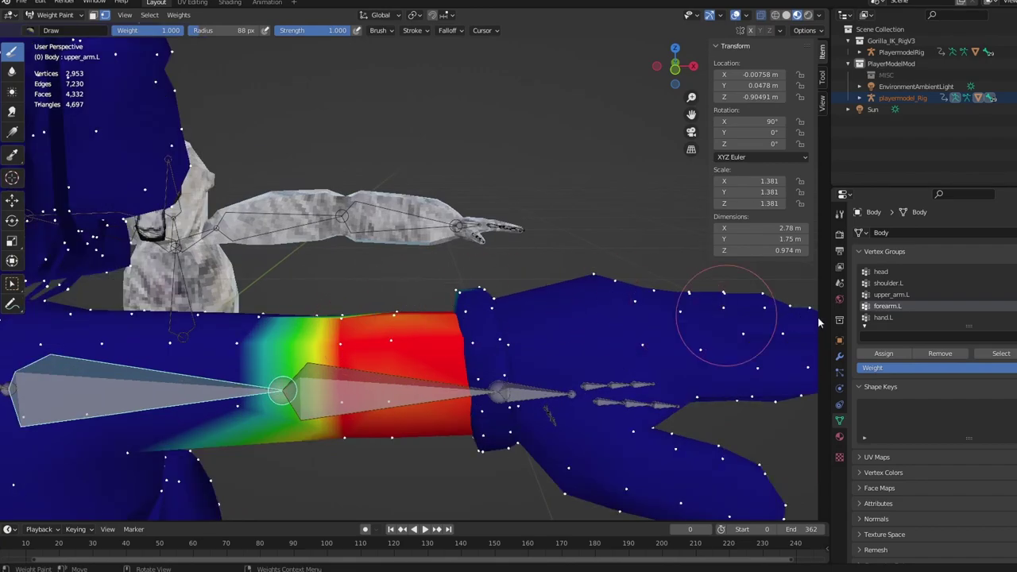
pyautogui.click(894, 317)
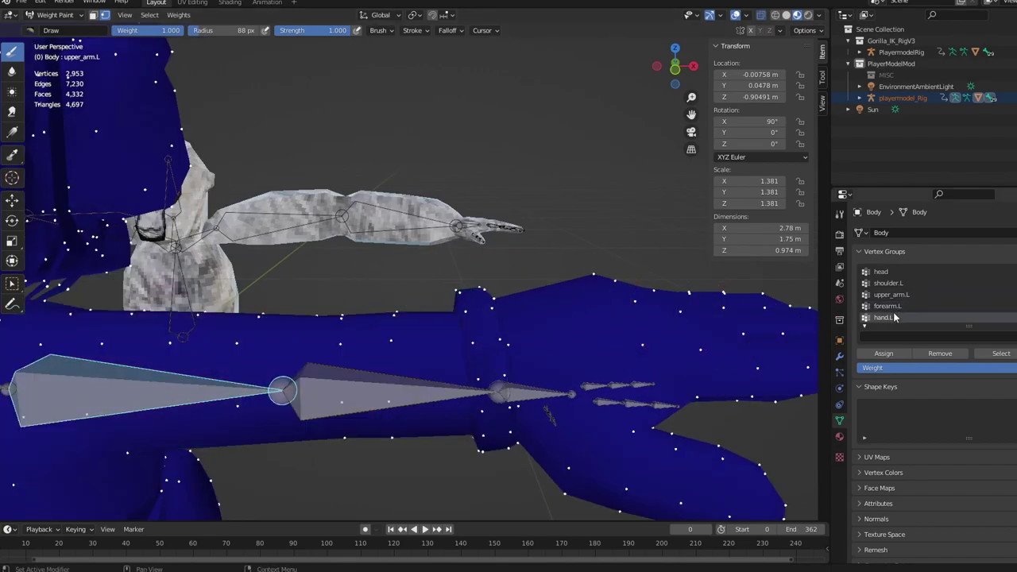
# - Paint full weight for the hand.L vertex group over the fingers and thumb on the front of the left hand
pyautogui.moveTo(592, 377); pyautogui.dragTo(415, 305, button='middle')
pyautogui.moveTo(520, 352)
pyautogui.mouseDown()
pyautogui.moveTo(483, 443)
pyautogui.moveTo(620, 318)
pyautogui.mouseUp()
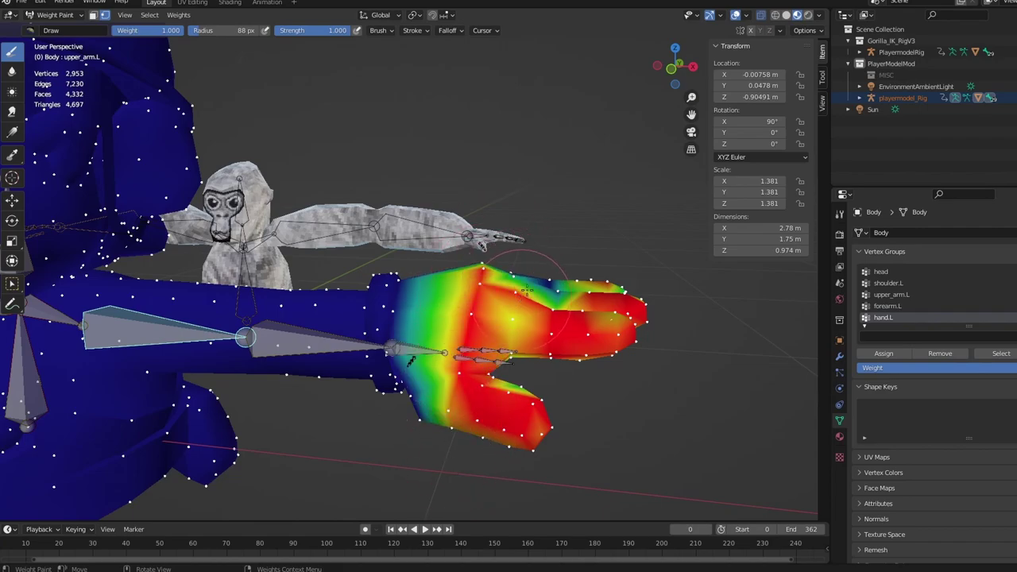
pyautogui.moveTo(546, 271); pyautogui.dragTo(534, 270, button='middle')
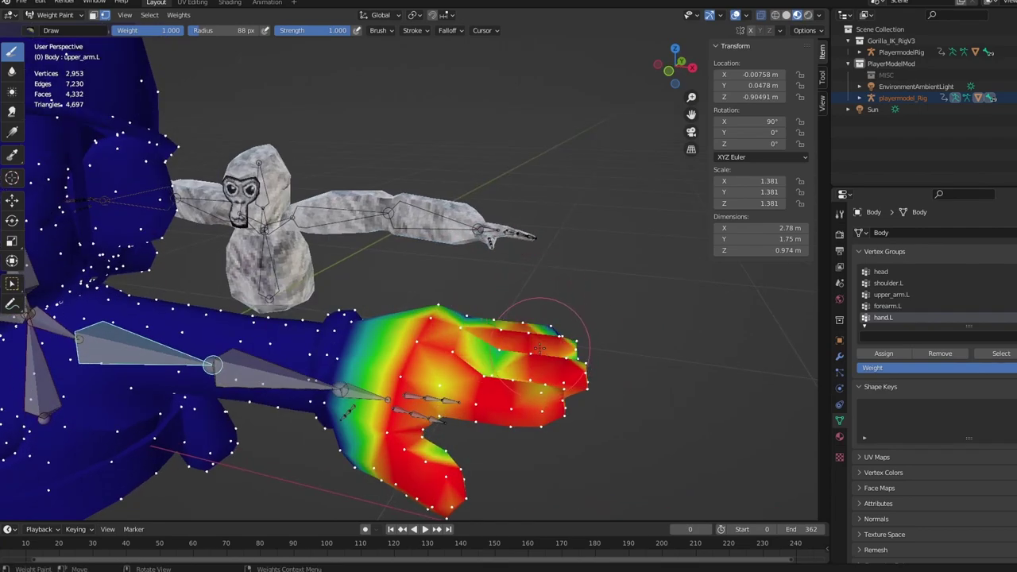
# - Paint full hand.L weight over the left hand's fingers from behind
pyautogui.hotkey('shift', '`')
pyautogui.press('w')
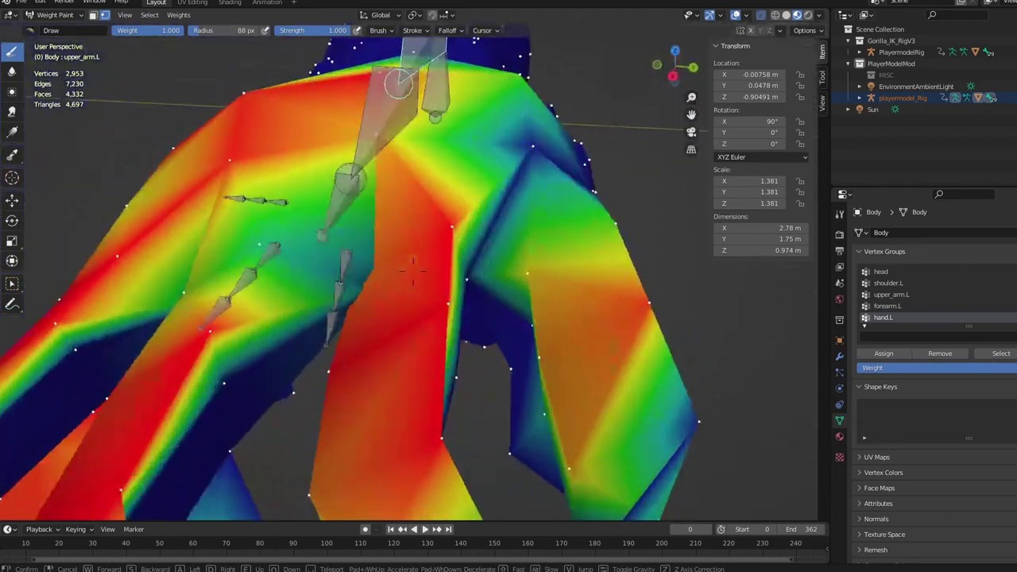
pyautogui.press('s')
pyautogui.click(412, 271)
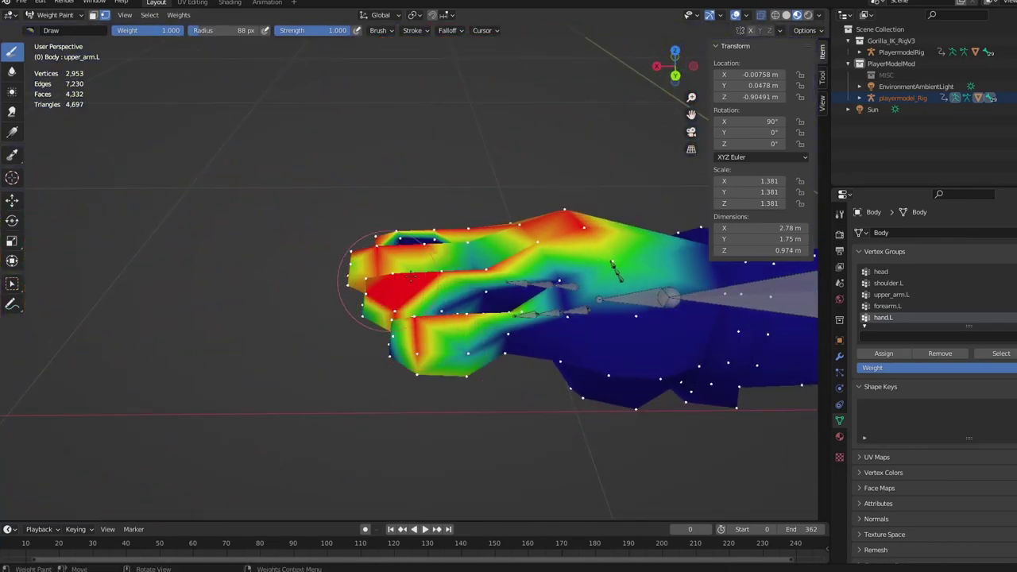
pyautogui.moveTo(419, 276); pyautogui.dragTo(423, 269)
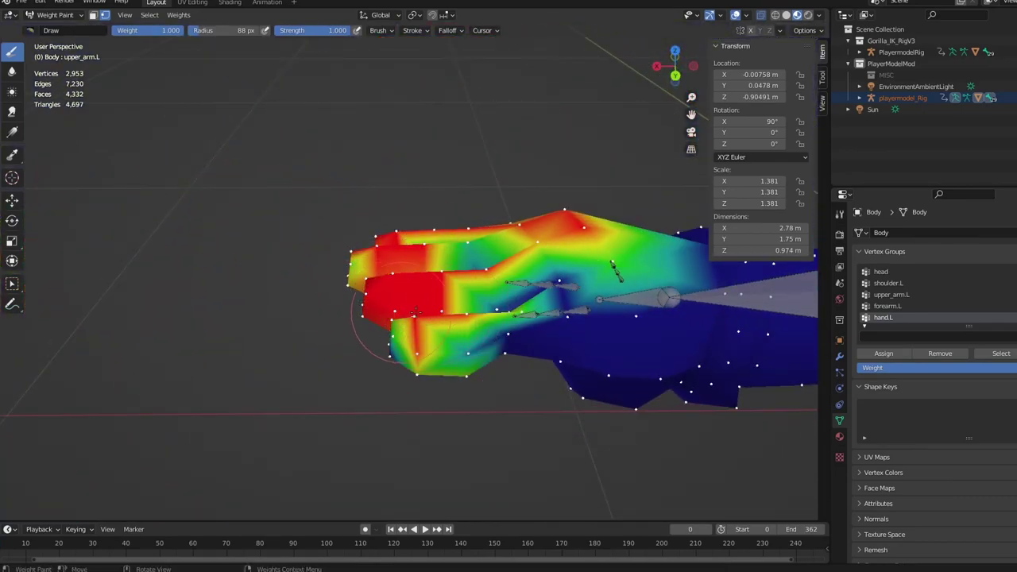
pyautogui.moveTo(427, 313); pyautogui.dragTo(501, 300)
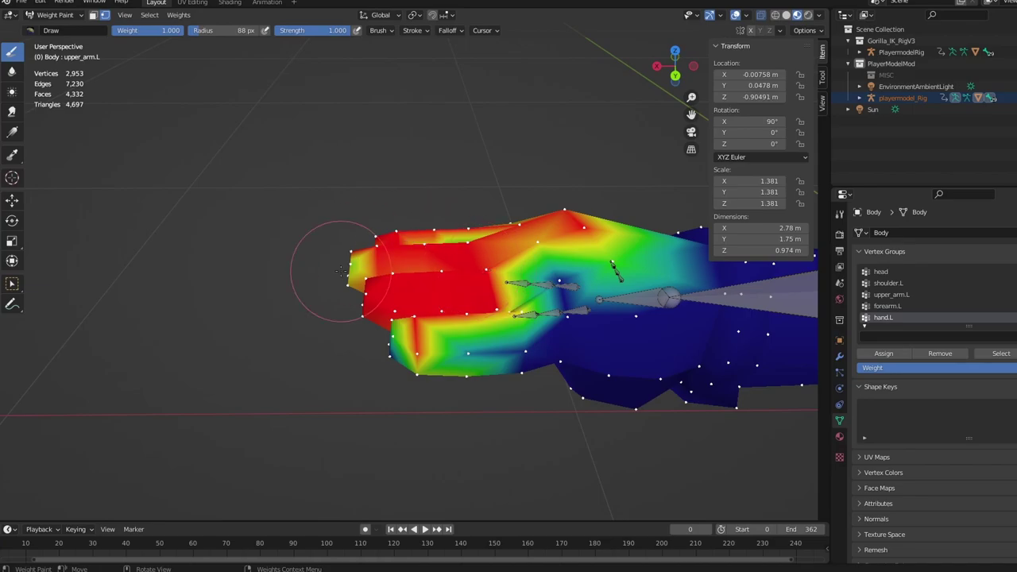
# - Extend the full hand.L weight over the remaining fingers and across the back of the left hand toward the wrist
pyautogui.moveTo(483, 326); pyautogui.dragTo(451, 302, button='middle')
pyautogui.keyDown('shift'); pyautogui.moveTo(427, 238); pyautogui.dragTo(368, 234, button='middle'); pyautogui.keyUp('shift')
pyautogui.moveTo(368, 234)
pyautogui.mouseDown()
pyautogui.moveTo(286, 222)
pyautogui.moveTo(265, 200)
pyautogui.mouseUp()
pyautogui.moveTo(338, 213); pyautogui.dragTo(356, 223)
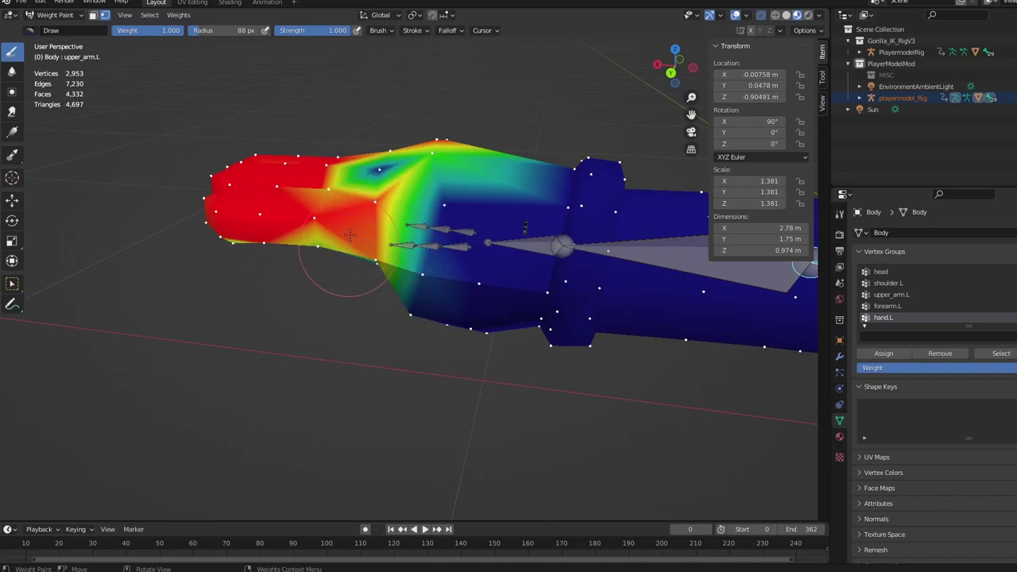
pyautogui.moveTo(380, 188)
pyautogui.mouseDown()
pyautogui.moveTo(386, 254)
pyautogui.moveTo(476, 239)
pyautogui.moveTo(500, 270)
pyautogui.moveTo(450, 304)
pyautogui.mouseUp()
# - Fill the under-weighted areas between and around the left hand's fingers with full hand.L weight
pyautogui.moveTo(402, 161)
pyautogui.mouseDown(button='middle')
pyautogui.moveTo(458, 249)
pyautogui.moveTo(394, 316)
pyautogui.mouseUp(button='middle')
pyautogui.moveTo(303, 401)
pyautogui.mouseDown()
pyautogui.moveTo(278, 453)
pyautogui.moveTo(341, 432)
pyautogui.moveTo(403, 372)
pyautogui.mouseUp()
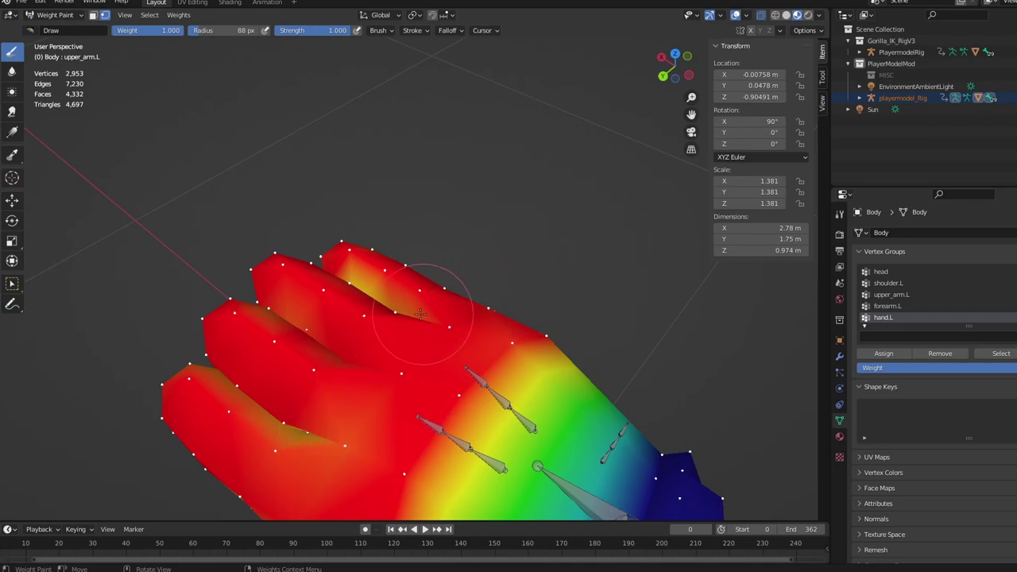
pyautogui.press('d')
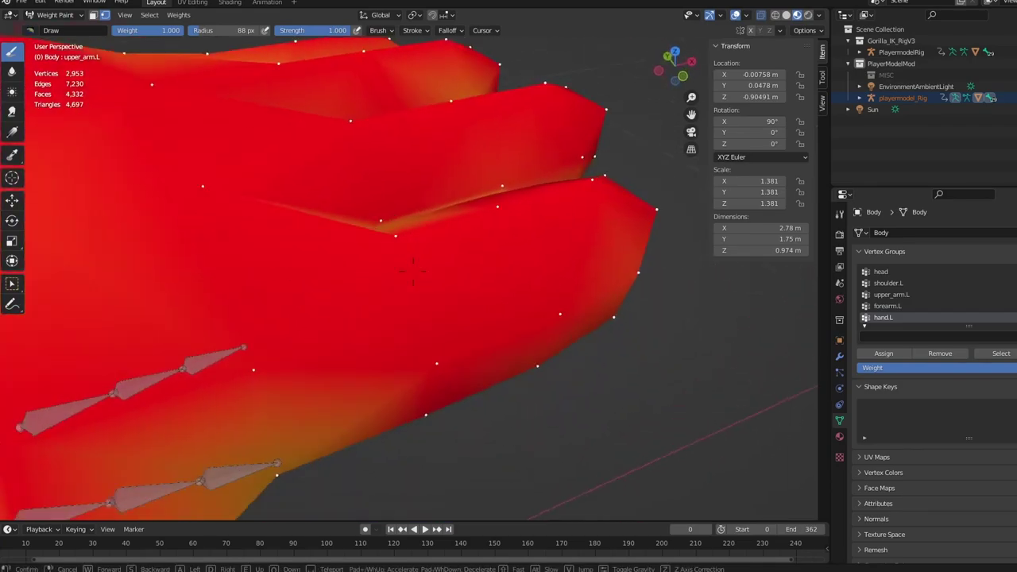
pyautogui.click(413, 270)
pyautogui.moveTo(428, 293); pyautogui.dragTo(461, 339)
# - Paint full hand.L weight across the wrist end of the left hand up to the glove cuff
pyautogui.scroll(-7, 417, 201)
pyautogui.scroll(4, 352, 206)
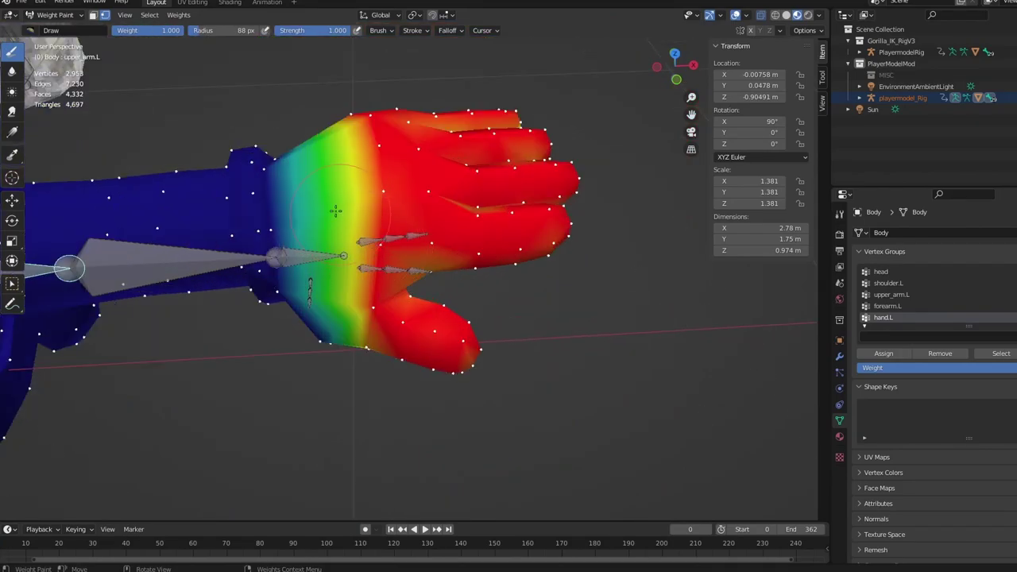
pyautogui.moveTo(337, 334); pyautogui.dragTo(349, 346, button='middle')
pyautogui.moveTo(384, 139)
pyautogui.mouseDown()
pyautogui.moveTo(353, 171)
pyautogui.moveTo(401, 248)
pyautogui.mouseUp()
# - Paint full hand.L weight over the front and lower part of the left glove cuff and the thumb base
pyautogui.hotkey('shift', '`')
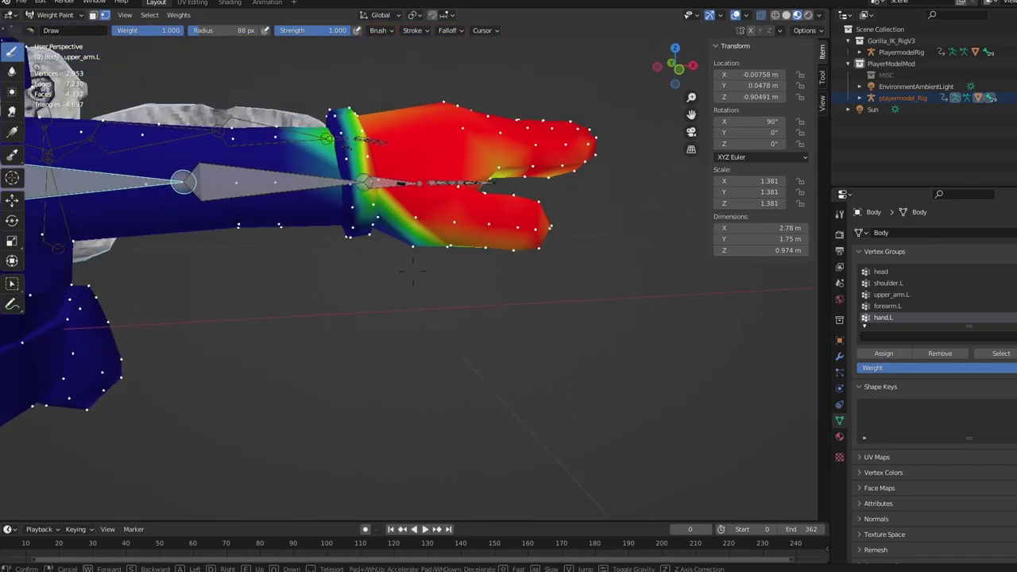
pyautogui.press('w')
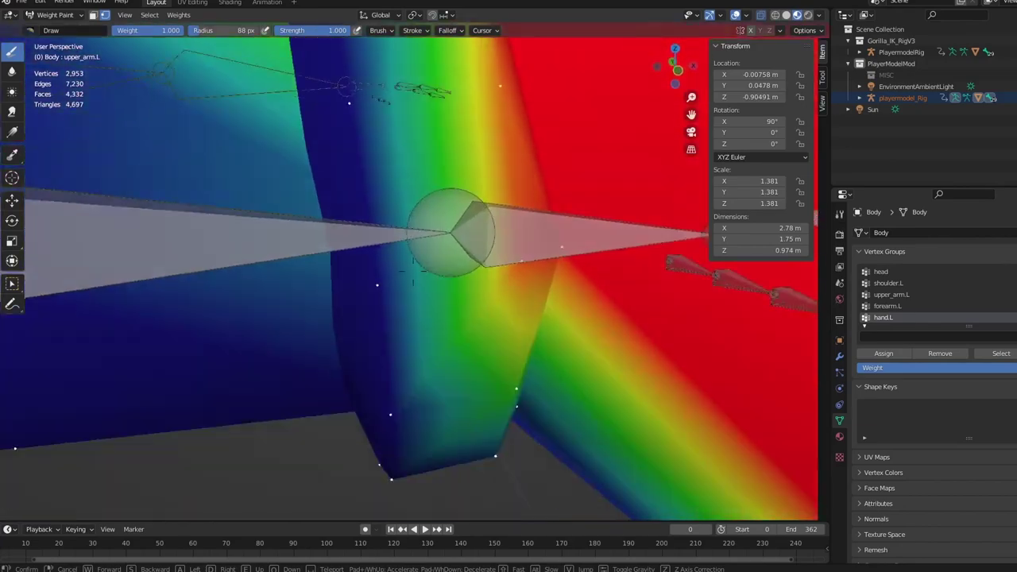
pyautogui.press('Escape')
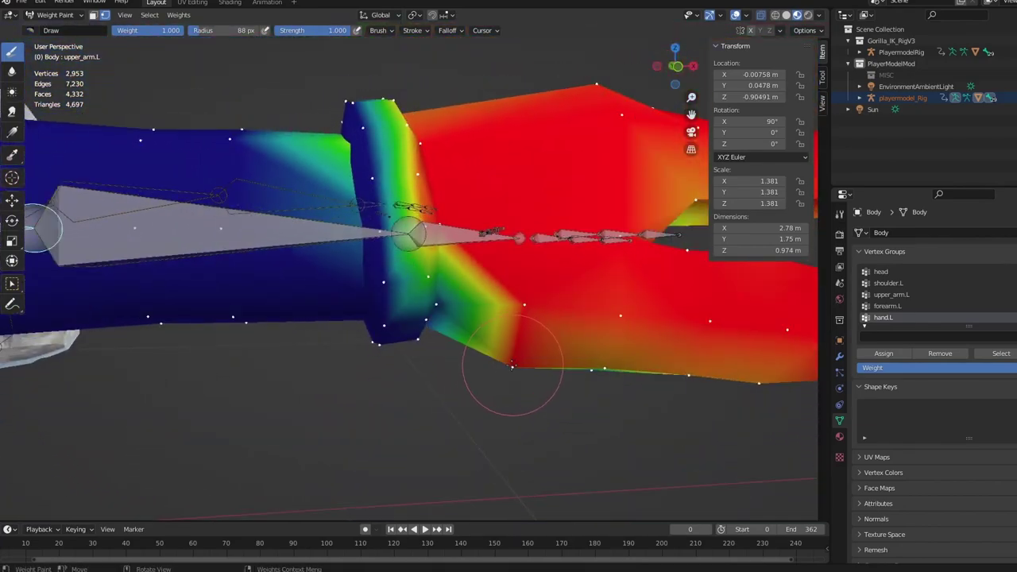
pyautogui.moveTo(434, 307)
pyautogui.mouseDown()
pyautogui.moveTo(418, 361)
pyautogui.moveTo(382, 337)
pyautogui.mouseUp()
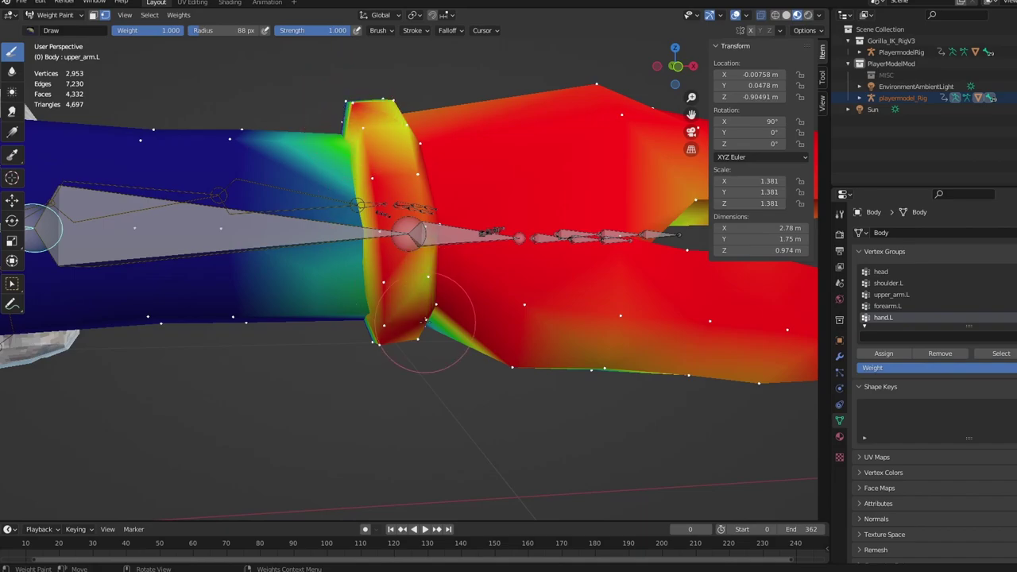
pyautogui.moveTo(410, 321); pyautogui.dragTo(446, 348)
# - Cover the upper part of the left glove cuff and the adjoining hand surface with full hand.L weight
pyautogui.hotkey('shift', '`')
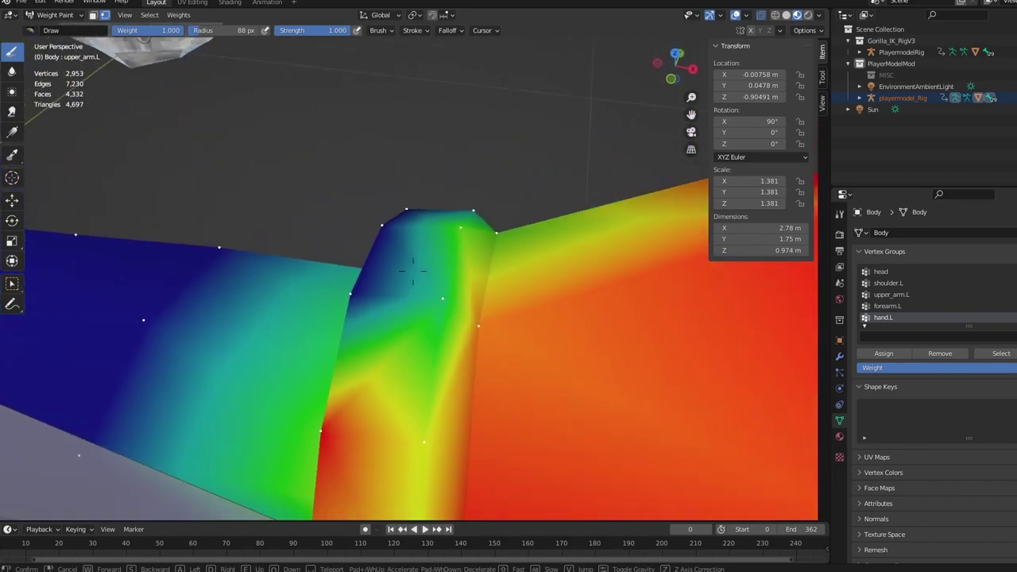
pyautogui.click(413, 270)
pyautogui.click(384, 228)
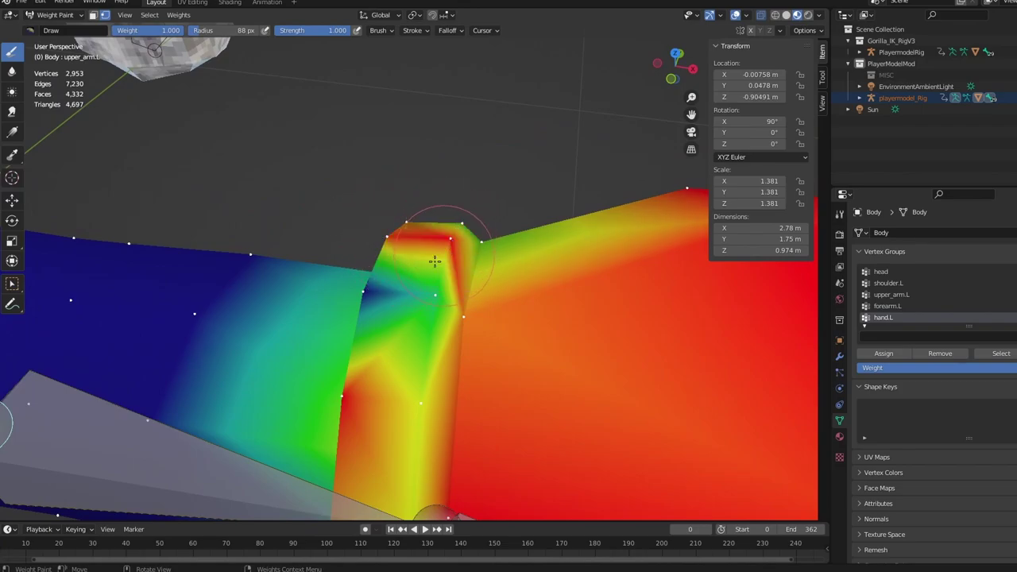
pyautogui.moveTo(431, 262)
pyautogui.mouseDown()
pyautogui.moveTo(397, 318)
pyautogui.moveTo(466, 238)
pyautogui.moveTo(481, 246)
pyautogui.moveTo(461, 349)
pyautogui.moveTo(406, 457)
pyautogui.mouseUp()
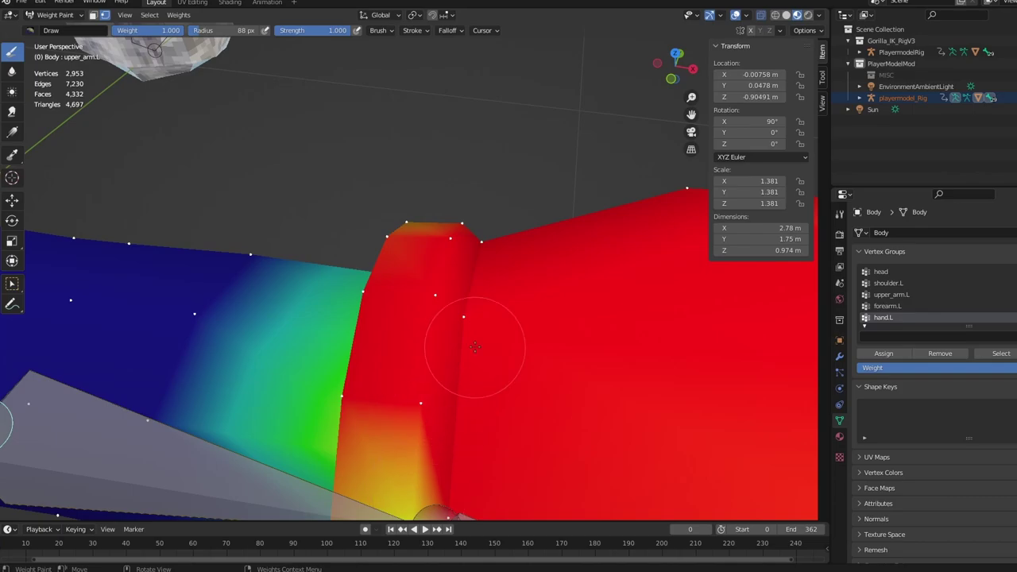
pyautogui.moveTo(474, 347); pyautogui.dragTo(451, 247, button='middle')
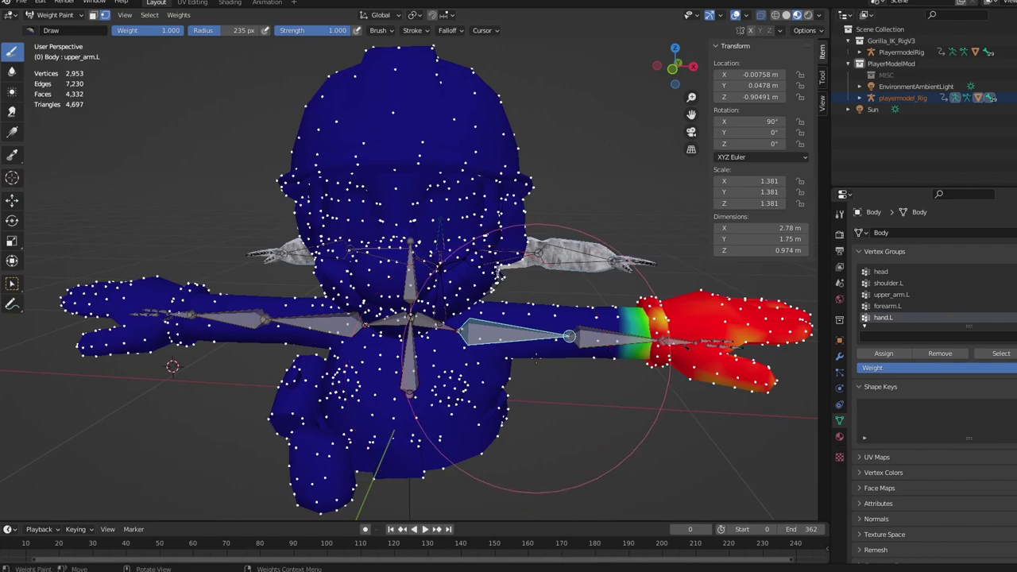
# - Leave Weight Paint for Object Mode, select playermodel_Rig and put it in Pose Mode
pyautogui.click(54, 15)
pyautogui.click(67, 31)
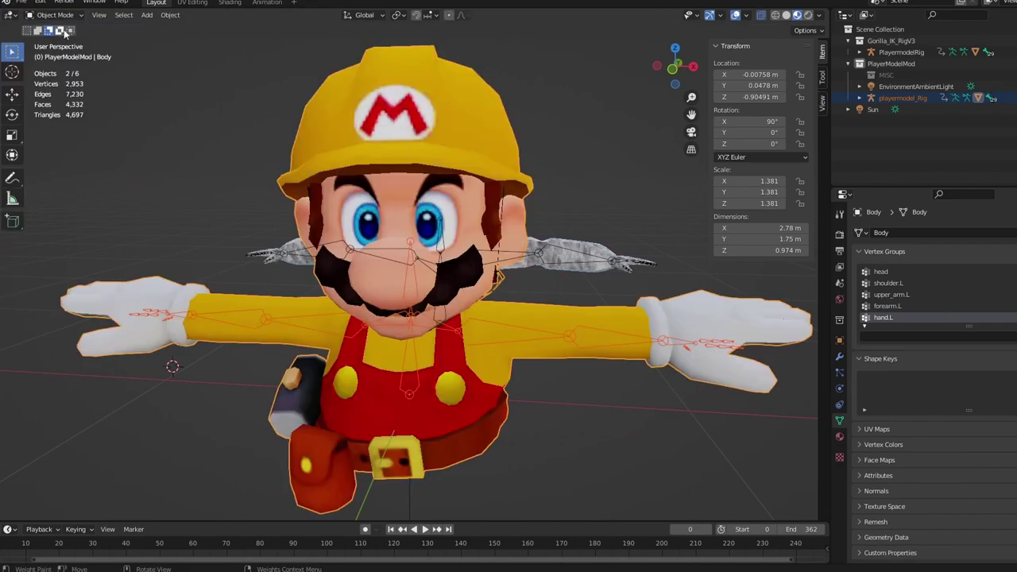
pyautogui.click(414, 306)
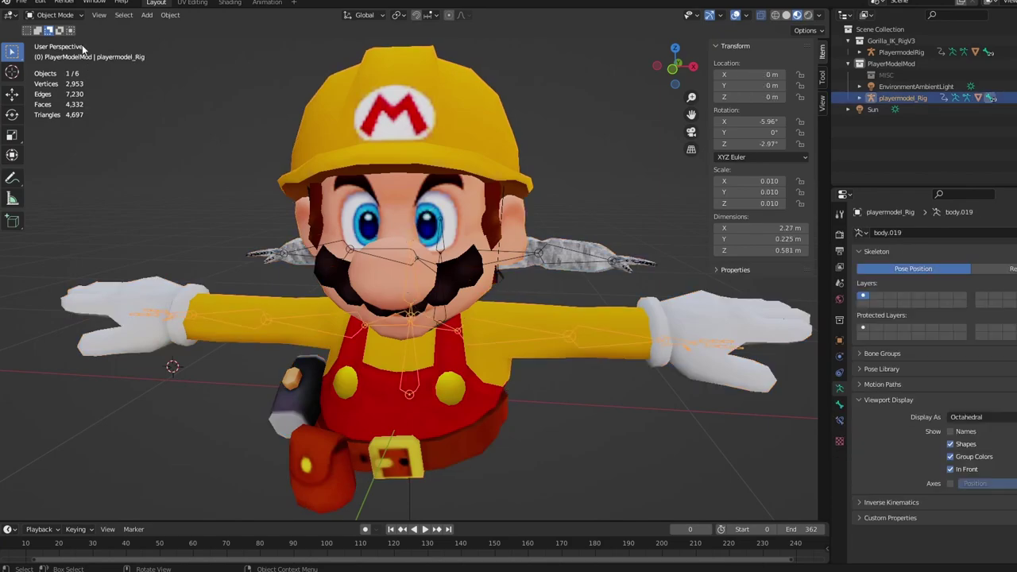
pyautogui.click(57, 53)
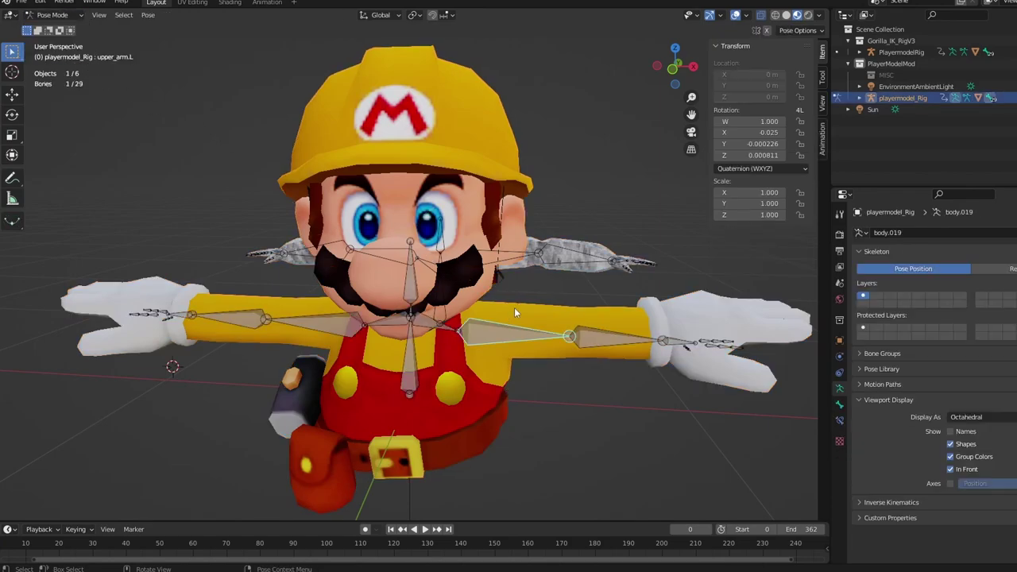
# - Test the upper_arm.L bone with a free trackball rotation and undo it
pyautogui.press('r')
pyautogui.press('r')
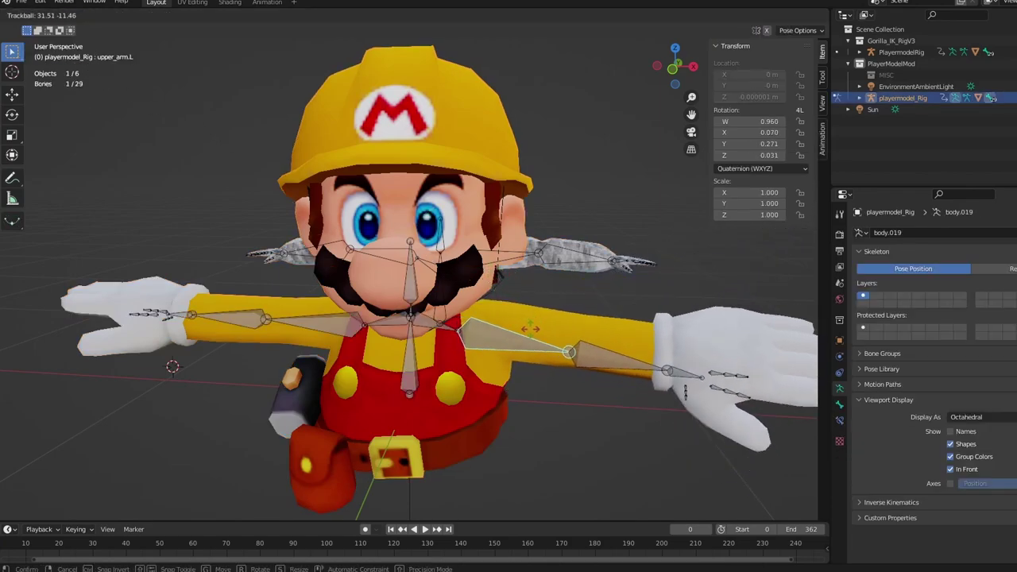
pyautogui.click(519, 300)
pyautogui.hotkey('ctrl', 'z')
# - Test raising the left arm by rotating upper_arm.L about the global Y axis, and undo the rotation
pyautogui.press('r')
pyautogui.press('y')
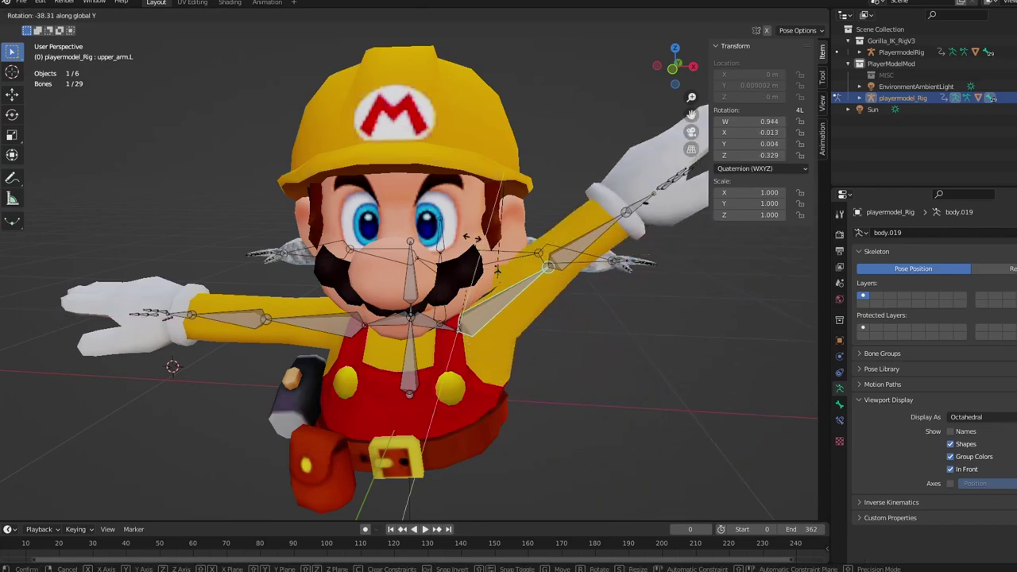
pyautogui.click(507, 288)
pyautogui.hotkey('ctrl', 'z')
# - Test the upper_arm.L bone with a trackball rotation seen from the character's left side, and undo it
pyautogui.moveTo(603, 282); pyautogui.dragTo(507, 286, button='middle')
pyautogui.press('r')
pyautogui.press('r')
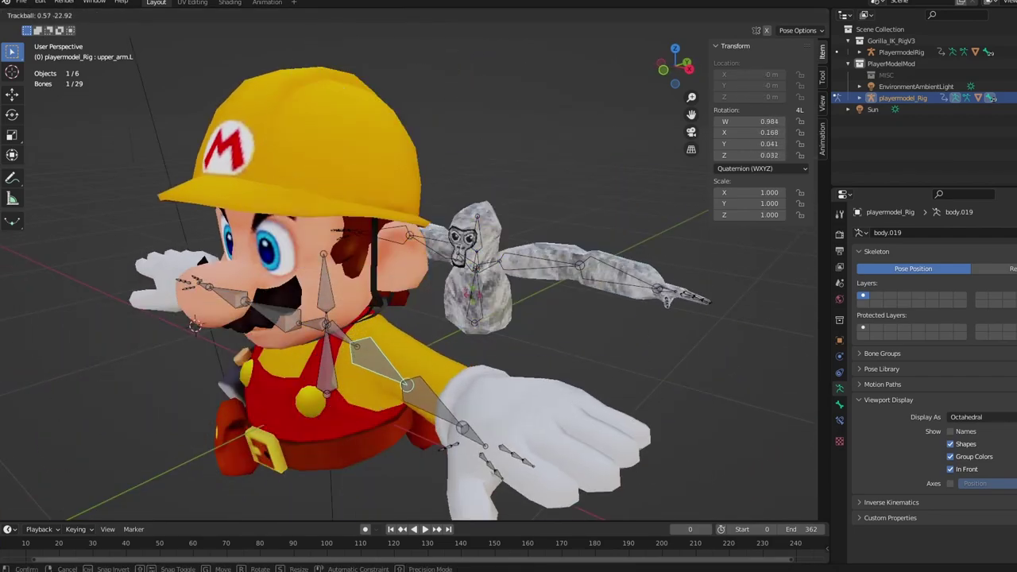
pyautogui.click(654, 113)
pyautogui.hotkey('ctrl', 'z')
# - Test swinging the left arm up with a trackball rotation of upper_arm.L in the front view, and undo it
pyautogui.click(664, 70)
pyautogui.press('r')
pyautogui.press('r')
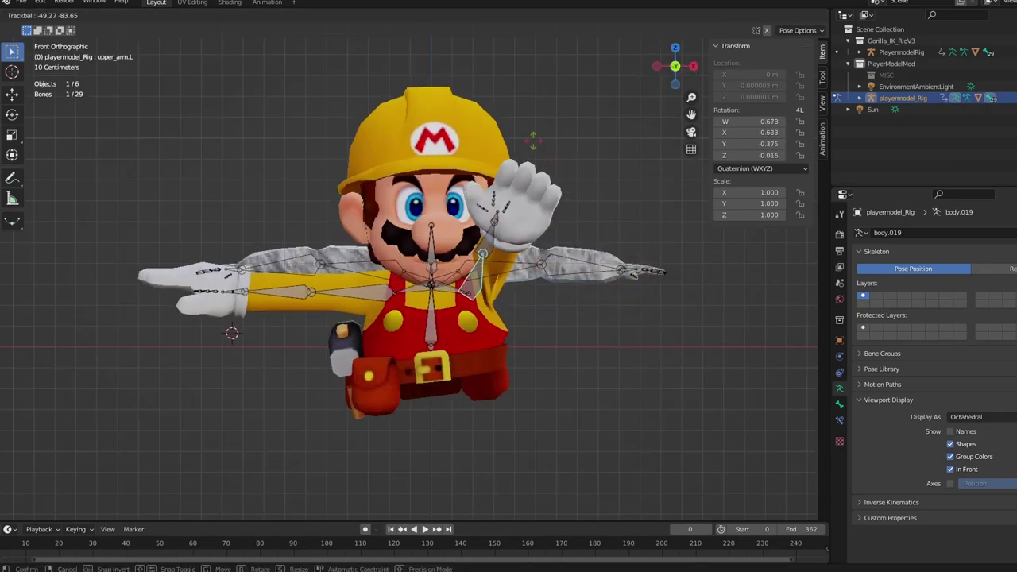
pyautogui.click(529, 139)
pyautogui.moveTo(528, 139); pyautogui.dragTo(432, 339, button='middle')
pyautogui.scroll(3, 421, 349)
pyautogui.hotkey('ctrl', 'z')
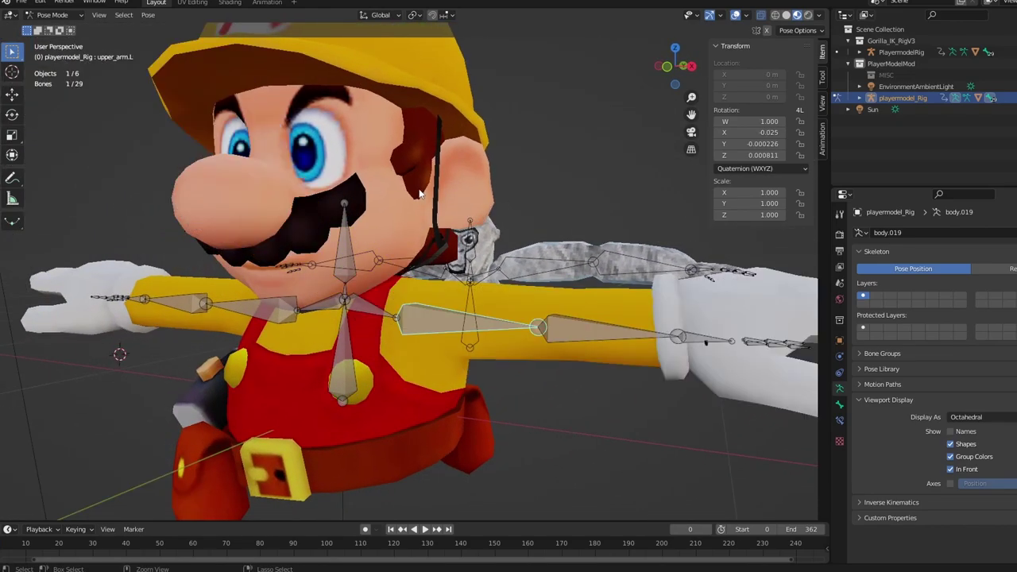
# - Test the forearm.L bone with a free trackball rotation, check the elbow bend, and undo it
pyautogui.scroll(-1, 468, 352)
pyautogui.click(551, 316)
pyautogui.press('r')
pyautogui.press('r')
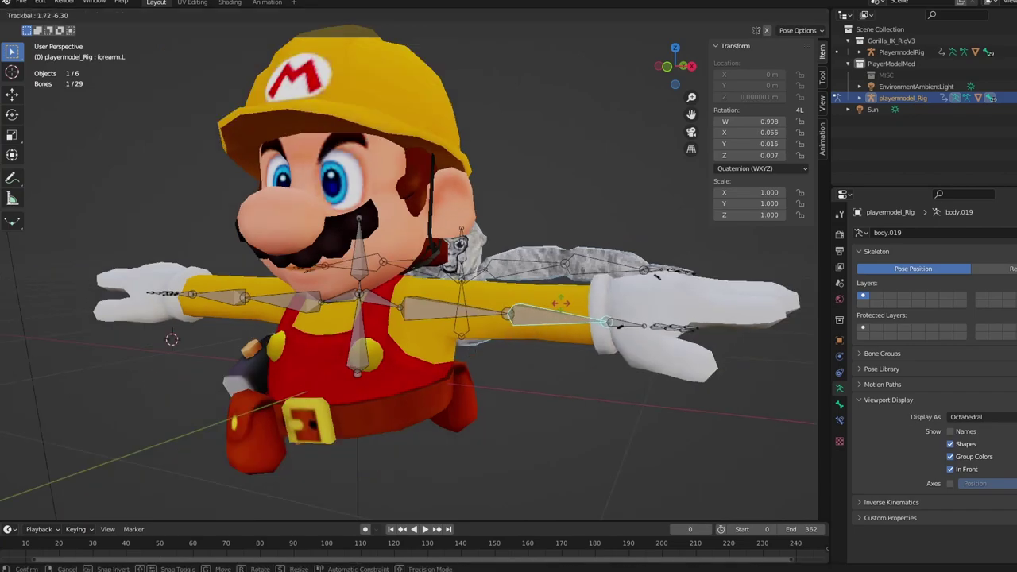
pyautogui.click(471, 308)
pyautogui.moveTo(459, 337); pyautogui.dragTo(556, 293, button='middle')
pyautogui.hotkey('ctrl', 'z')
# - Test twisting forearm.L about the global X axis, first by -125° and then the opposite way, discarding both rotations
pyautogui.press('r')
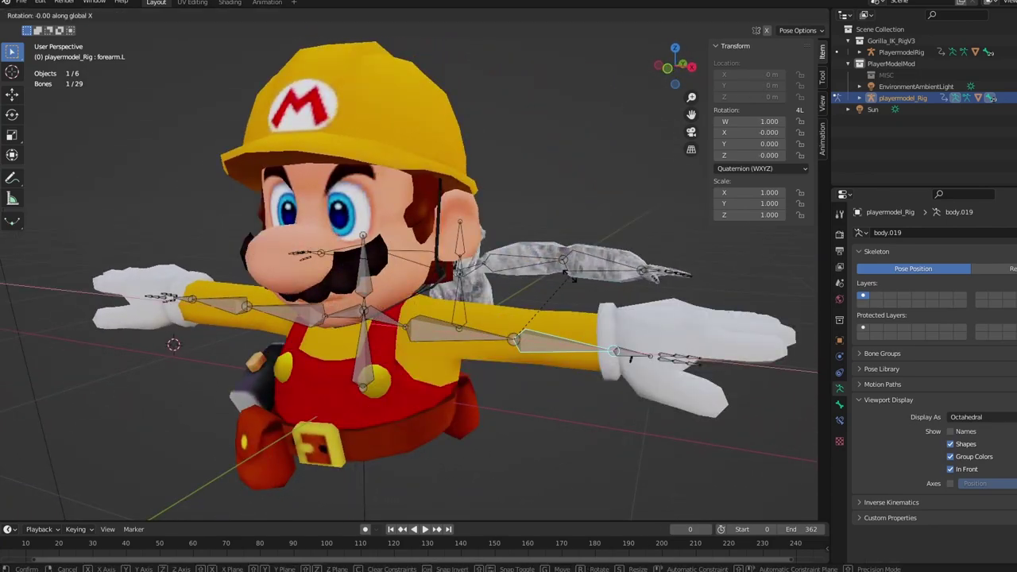
pyautogui.press('x')
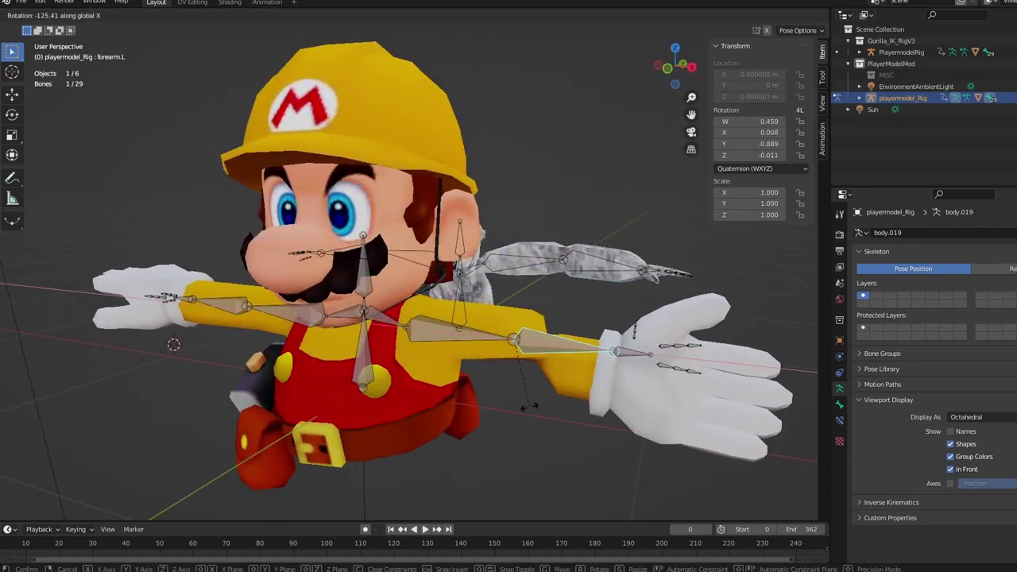
pyautogui.click(529, 409)
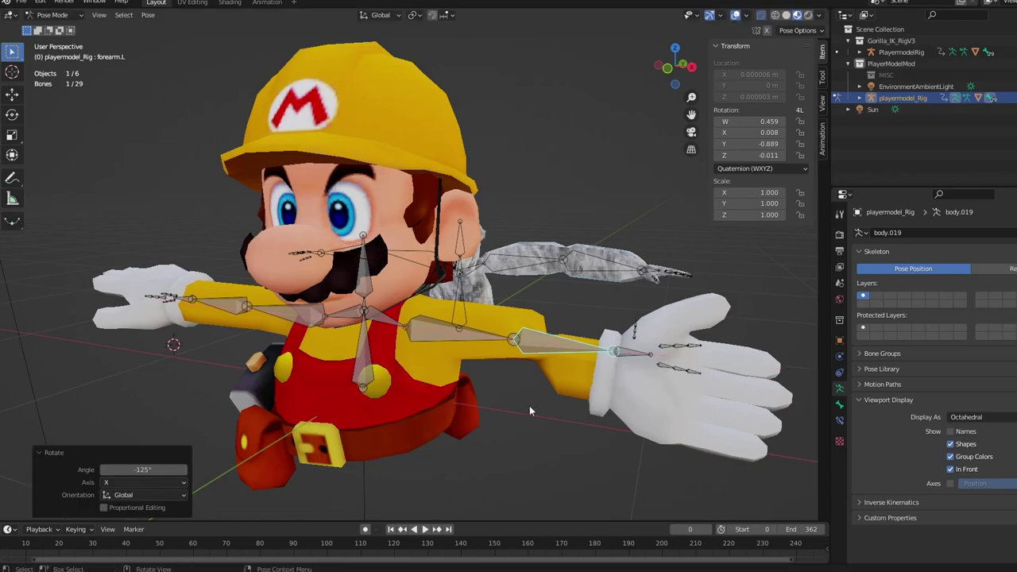
pyautogui.hotkey('ctrl', 'z')
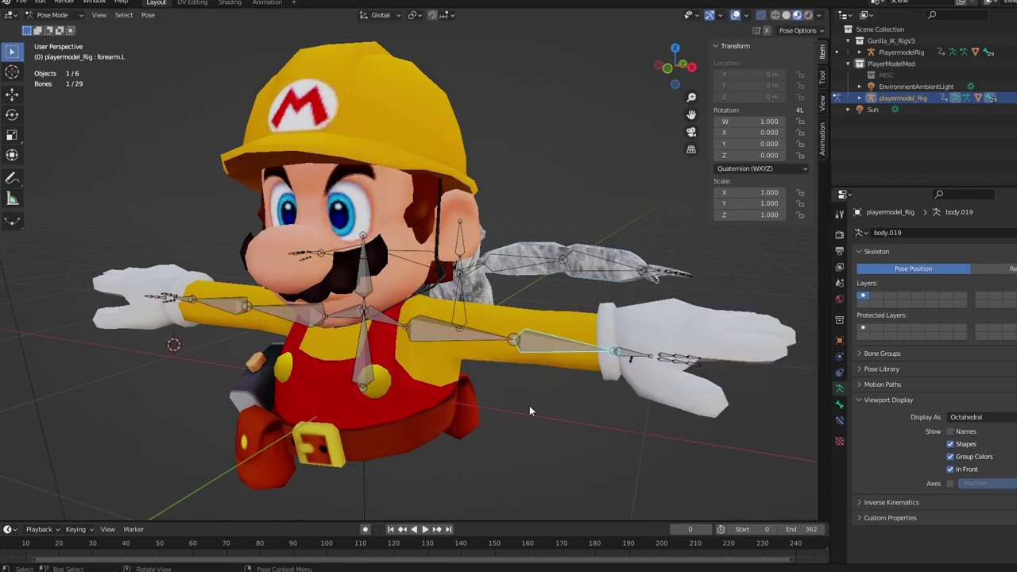
pyautogui.press('r')
pyautogui.press('x')
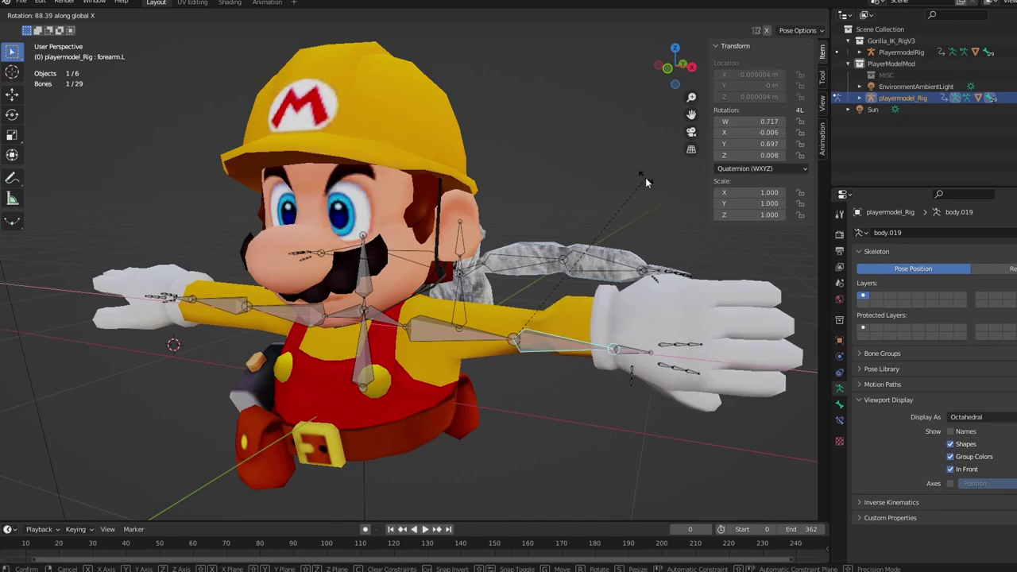
pyautogui.rightClick(605, 265)
# - Examine the character's left forearm, glove and hand bones up close beside the gorilla reference model
pyautogui.scroll(2, 564, 265)
pyautogui.keyDown('shift'); pyautogui.moveTo(564, 265); pyautogui.dragTo(454, 345, button='middle'); pyautogui.keyUp('shift')
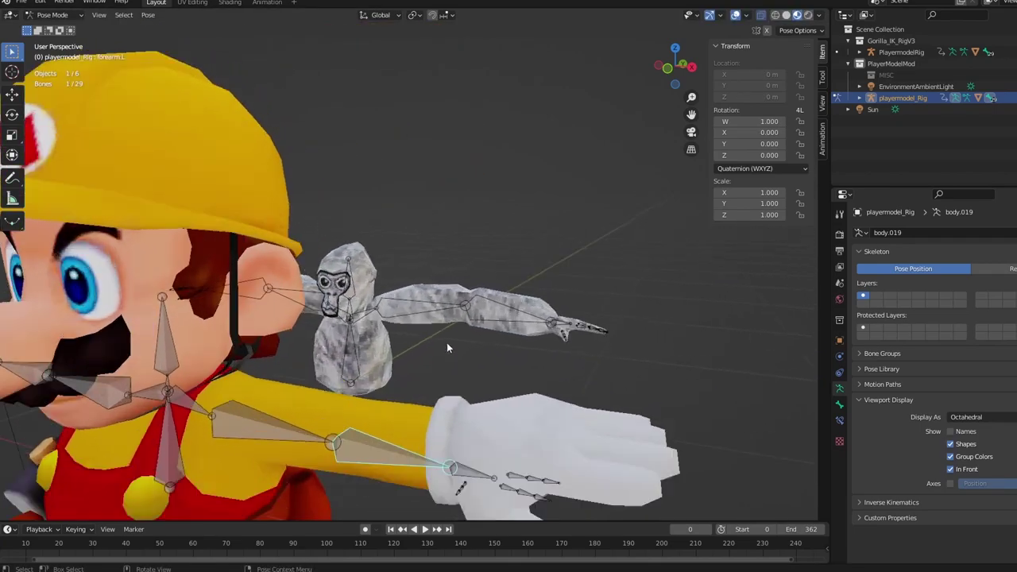
pyautogui.scroll(5, 454, 344)
pyautogui.scroll(-4, 525, 296)
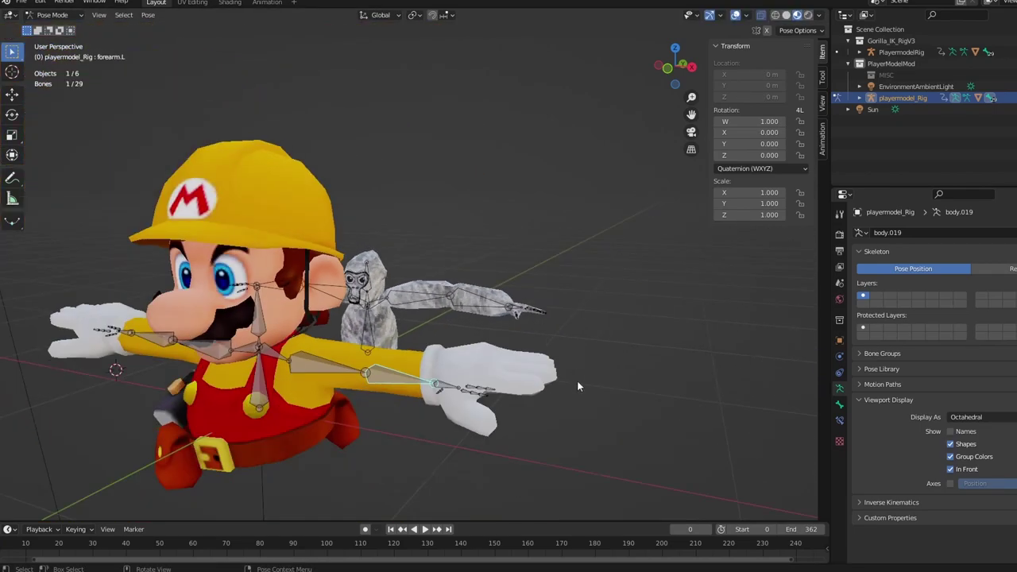
pyautogui.click(507, 375)
pyautogui.scroll(5, 492, 393)
pyautogui.scroll(-1, 486, 407)
pyautogui.scroll(2, 486, 407)
pyautogui.scroll(-1, 487, 408)
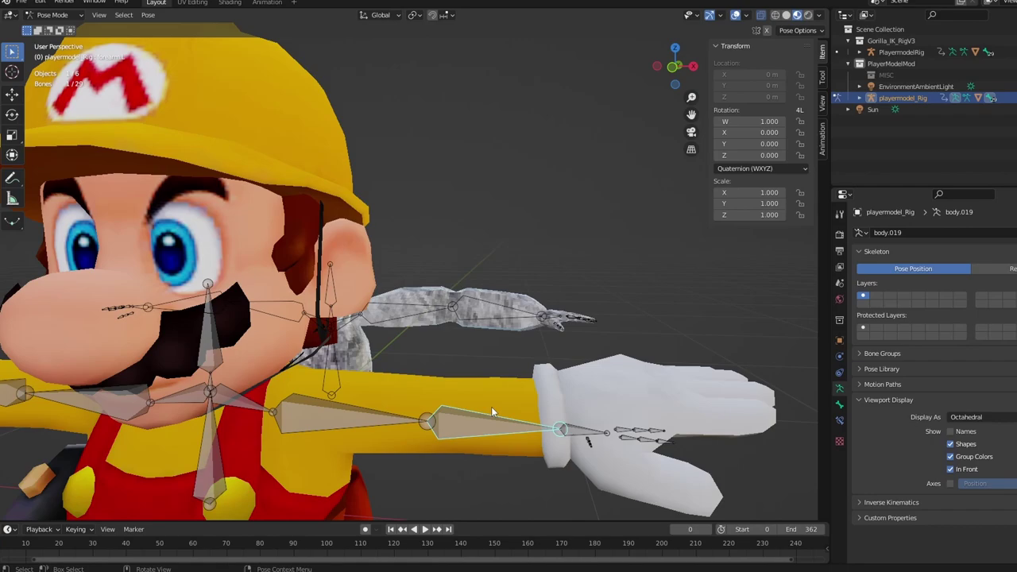
# - Test twisting forearm.L about the global X axis and hand.L with a trackball rotation, discarding both
pyautogui.press('x')
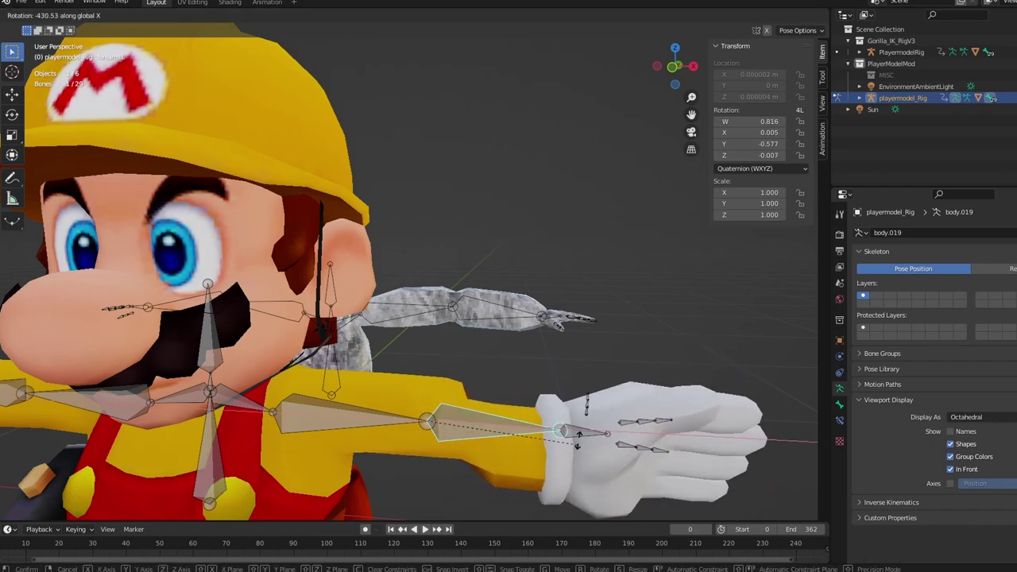
pyautogui.press('Escape')
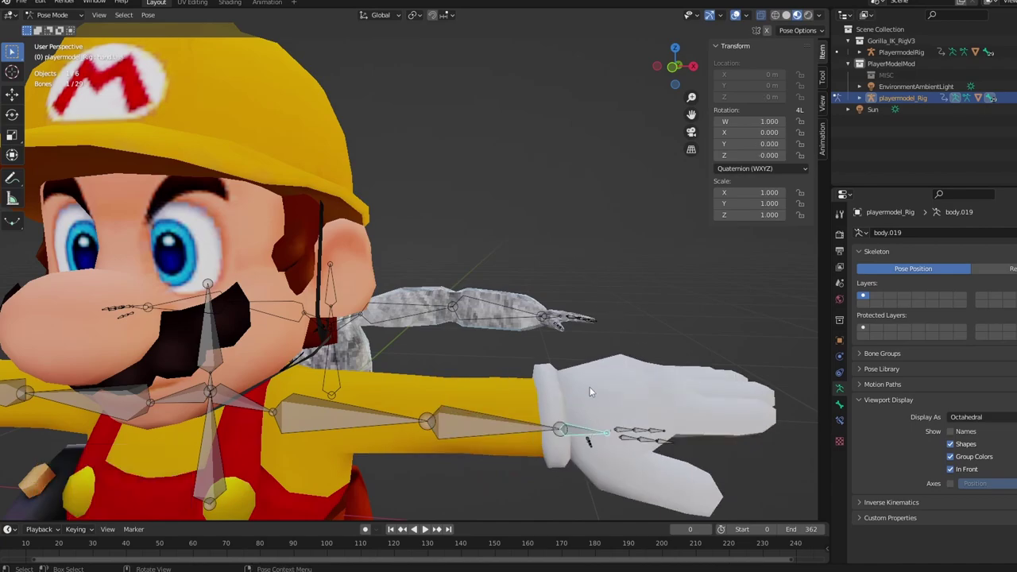
pyautogui.press('r')
pyautogui.press('r')
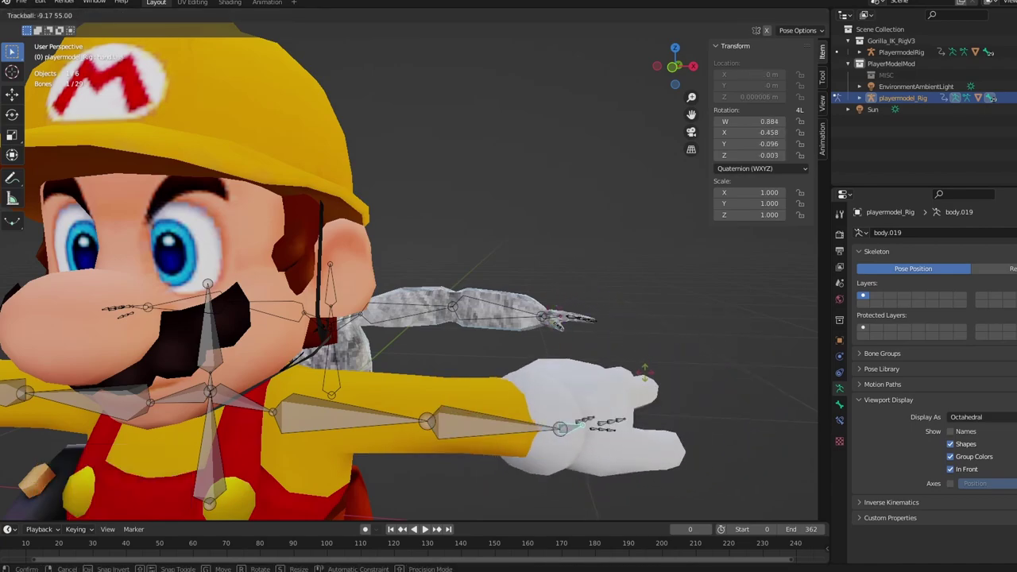
pyautogui.click(582, 397)
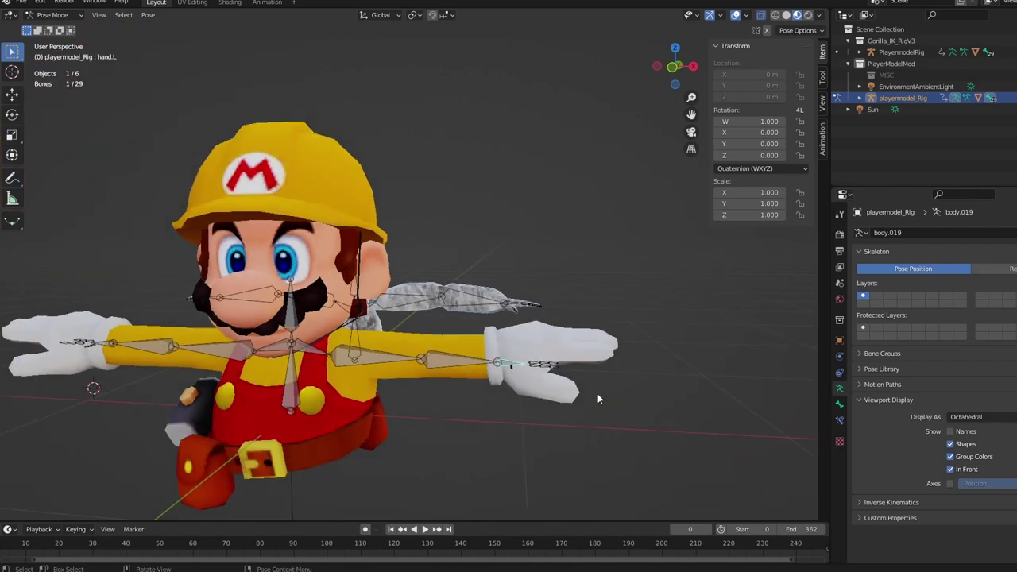
# - Test rotating hand.L about the global X axis and by 19.7° about the global Y axis
pyautogui.scroll(6, 597, 399)
pyautogui.press('r')
pyautogui.press('x')
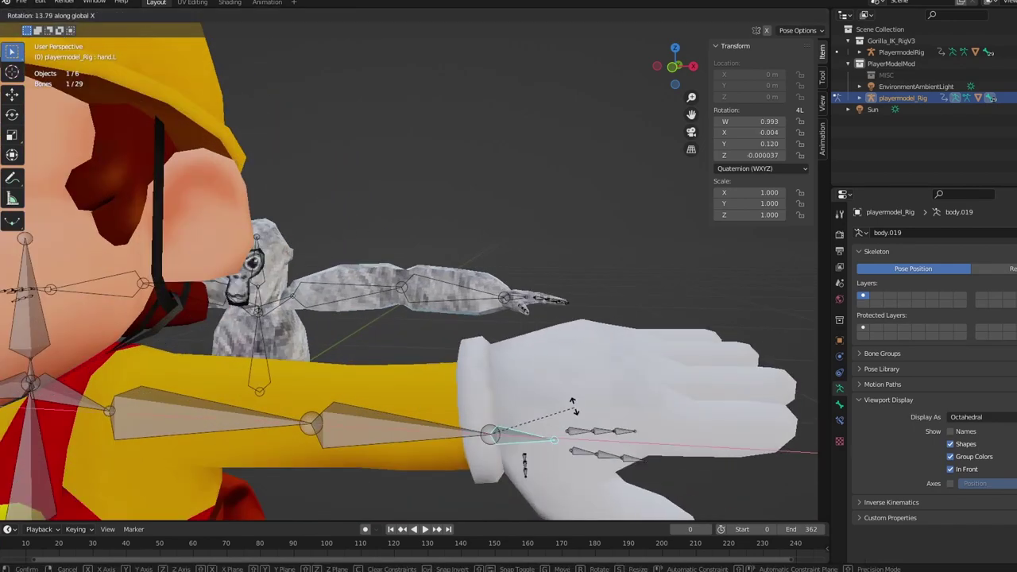
pyautogui.press('y')
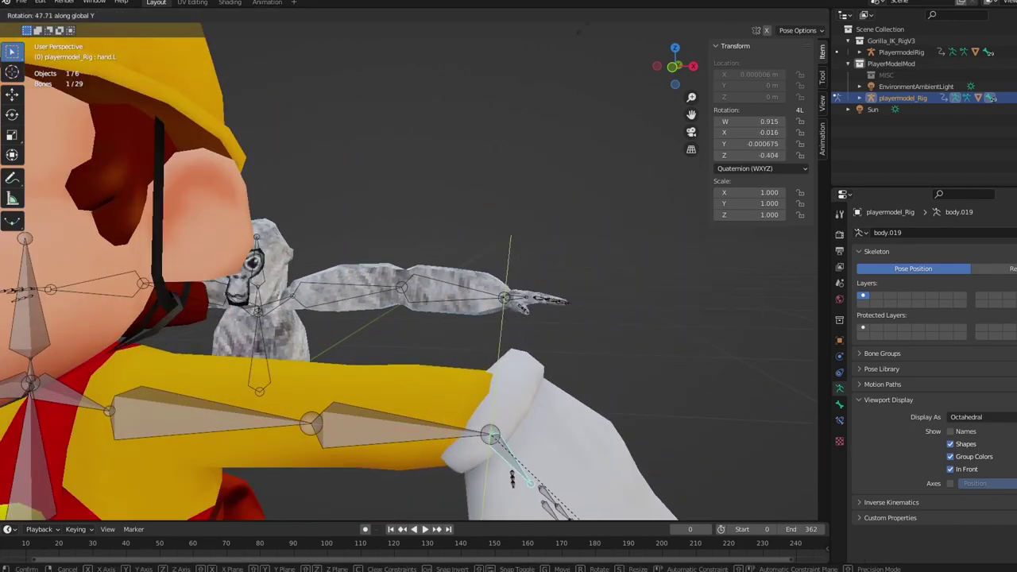
pyautogui.press('Return')
# - Test the wrist deformation with two free trackball rotations of hand.L, undoing the rotations
pyautogui.press('r')
pyautogui.press('r')
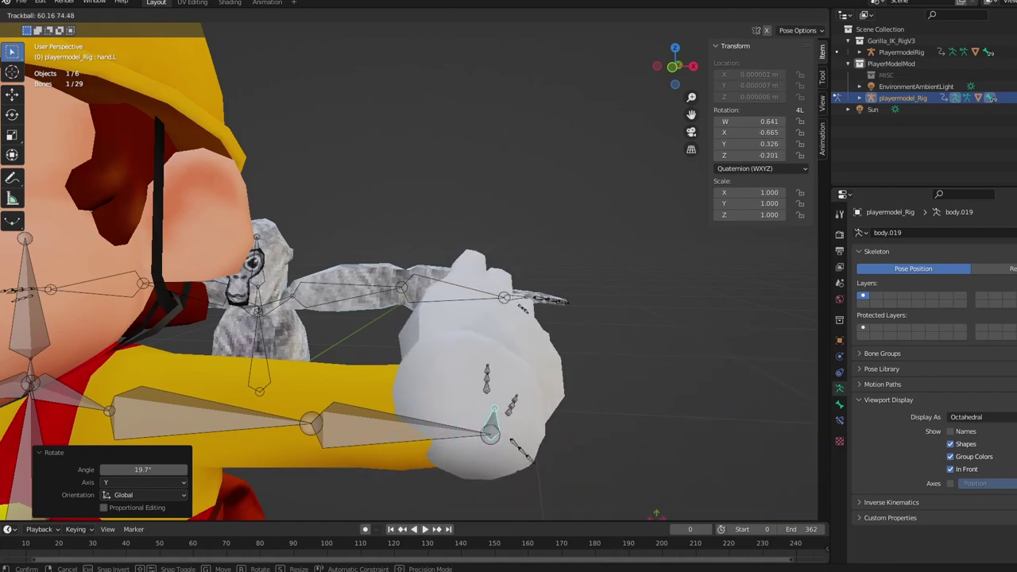
pyautogui.click(590, 479)
pyautogui.hotkey('ctrl', 'z')
pyautogui.moveTo(590, 479); pyautogui.dragTo(600, 440, button='middle')
pyautogui.press('r')
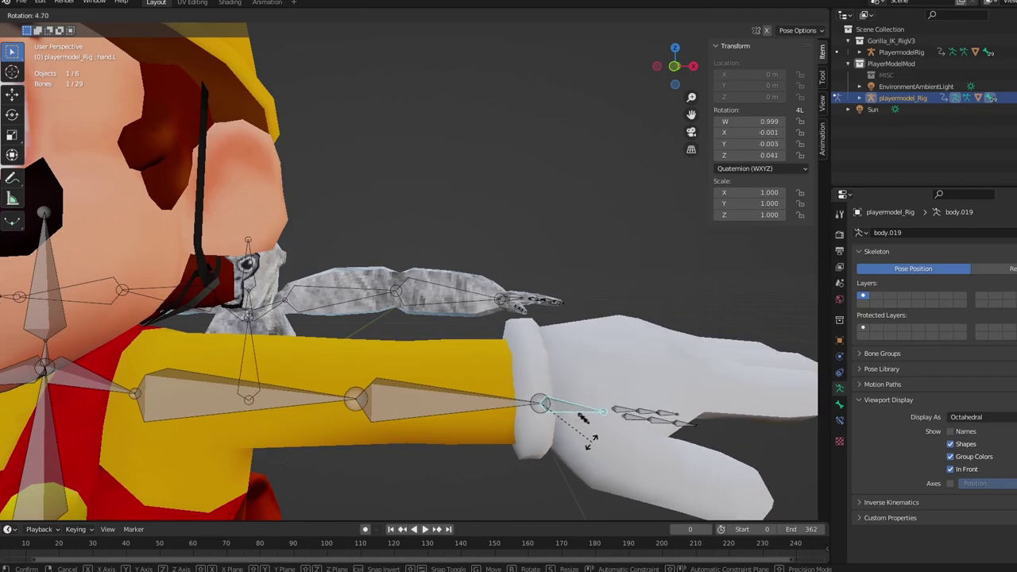
pyautogui.press('r')
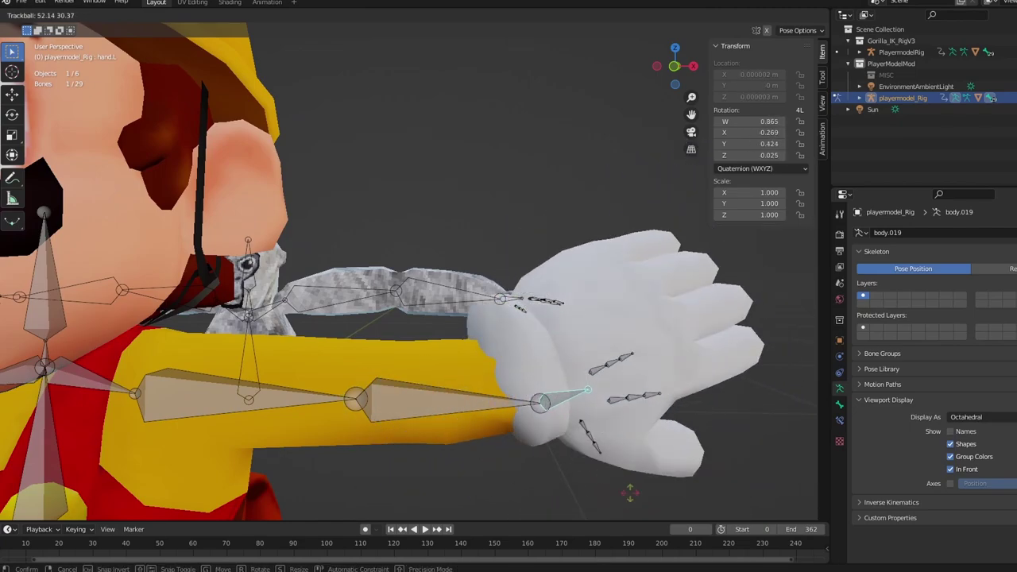
pyautogui.click(579, 464)
pyautogui.scroll(-5, 587, 459)
pyautogui.hotkey('ctrl', 'z')
# - Test bending the left index finger bone index_02.L by 64° and undo the rotation
pyautogui.keyDown('shift'); pyautogui.moveTo(429, 373); pyautogui.dragTo(564, 405, button='middle'); pyautogui.keyUp('shift')
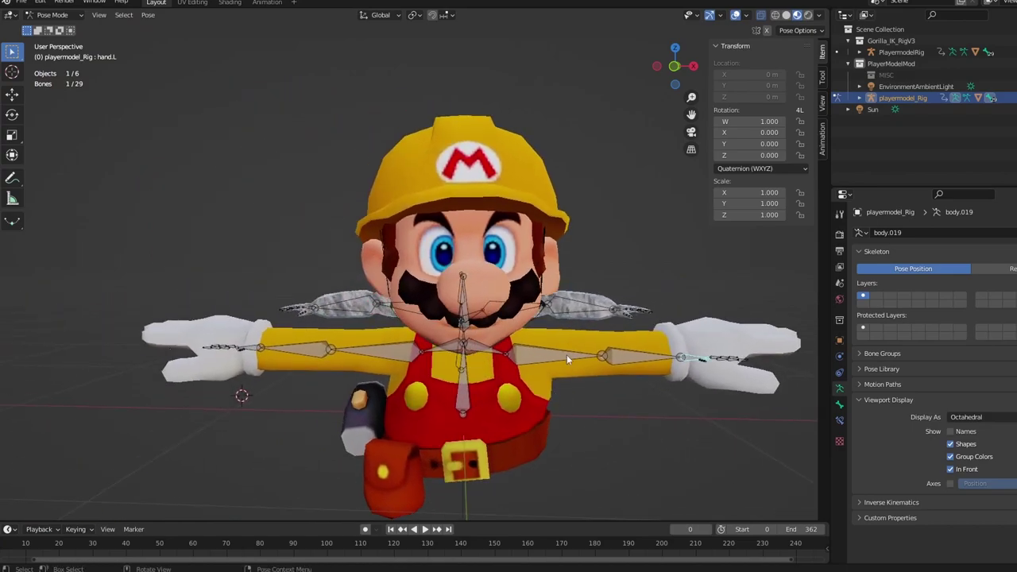
pyautogui.keyDown('shift'); pyautogui.moveTo(566, 355); pyautogui.dragTo(453, 366, button='middle'); pyautogui.keyUp('shift')
pyautogui.scroll(2, 556, 377)
pyautogui.keyDown('shift'); pyautogui.moveTo(619, 387); pyautogui.dragTo(515, 391, button='middle'); pyautogui.keyUp('shift')
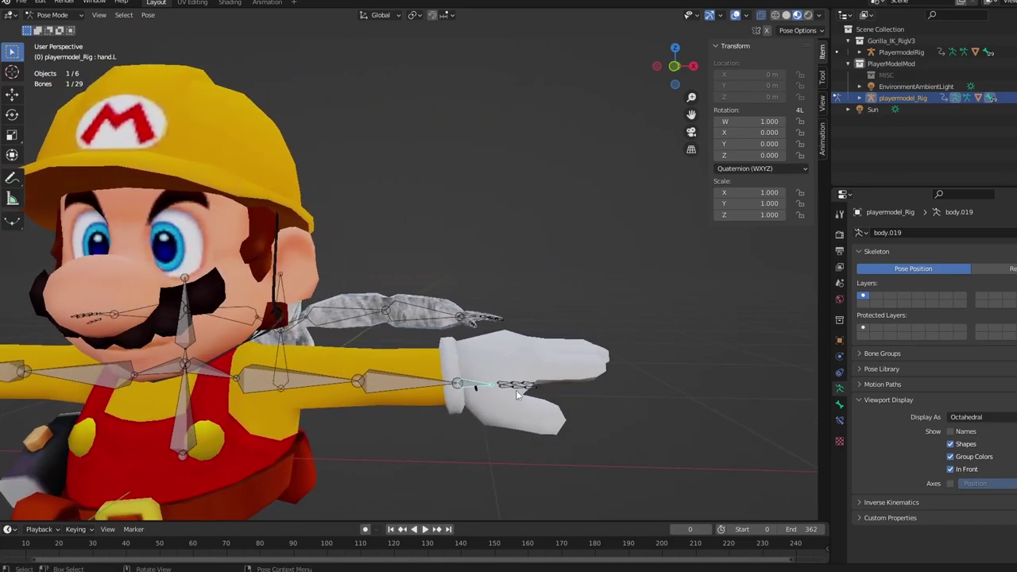
pyautogui.press('r')
pyautogui.click(551, 416)
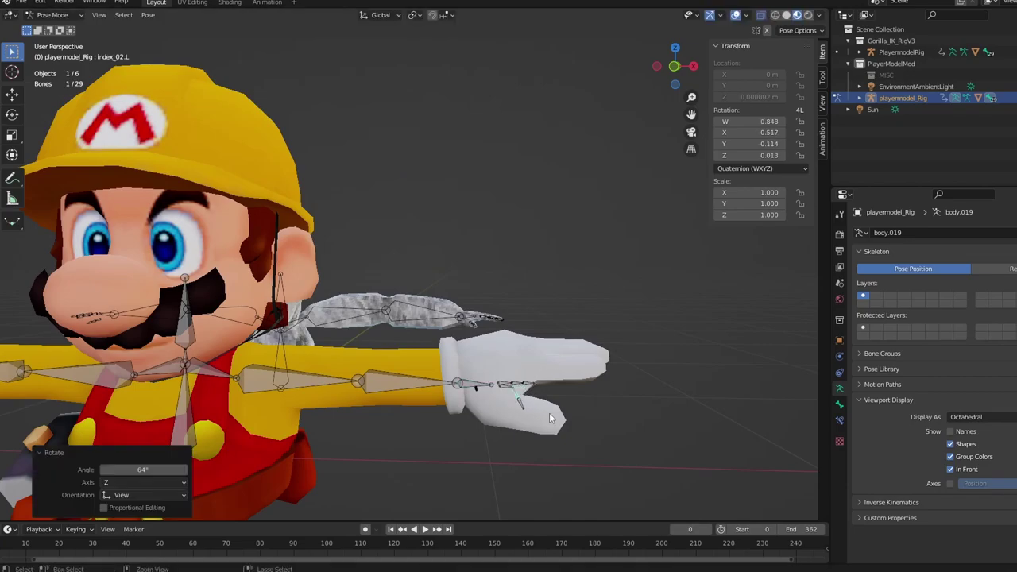
pyautogui.hotkey('ctrl', 'z')
pyautogui.rightClick(468, 437)
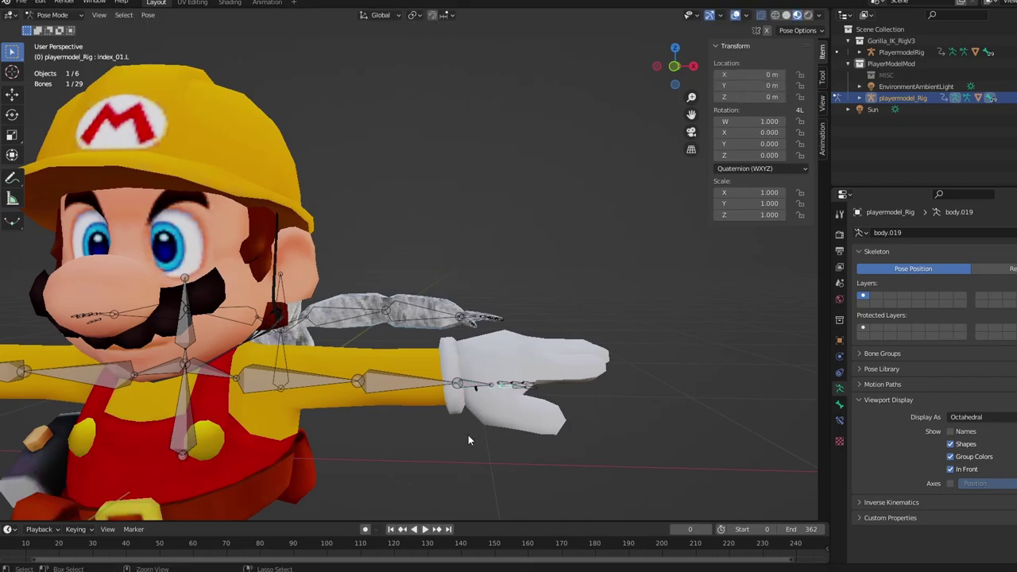
# - Review the whole character from above and from the front, and save PlayerMod_RiggingTemplate.blend
pyautogui.moveTo(468, 434); pyautogui.dragTo(546, 436, button='middle')
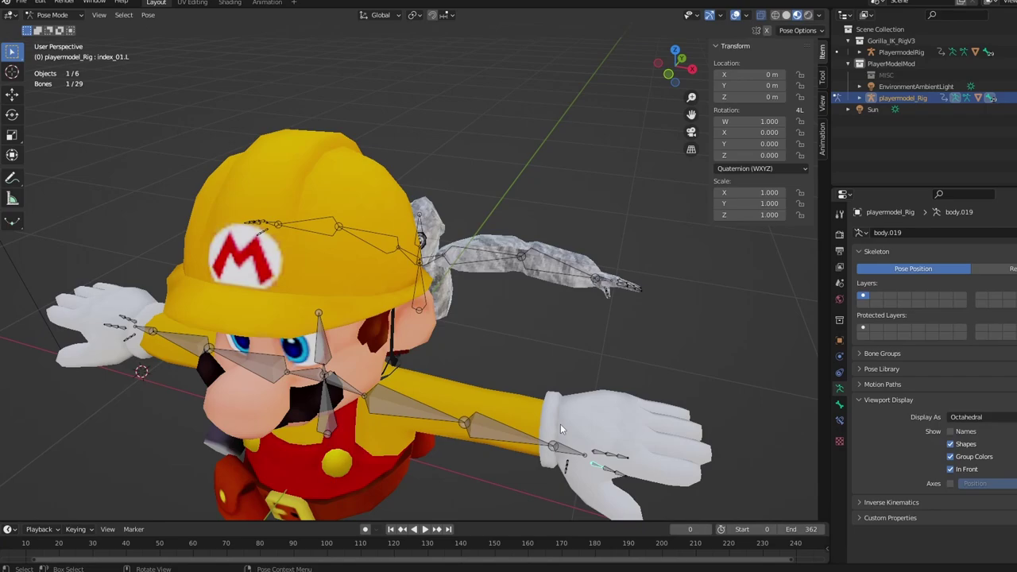
pyautogui.moveTo(560, 427); pyautogui.dragTo(629, 384, button='middle')
pyautogui.keyDown('shift'); pyautogui.moveTo(499, 361); pyautogui.dragTo(556, 354, button='middle'); pyautogui.keyUp('shift')
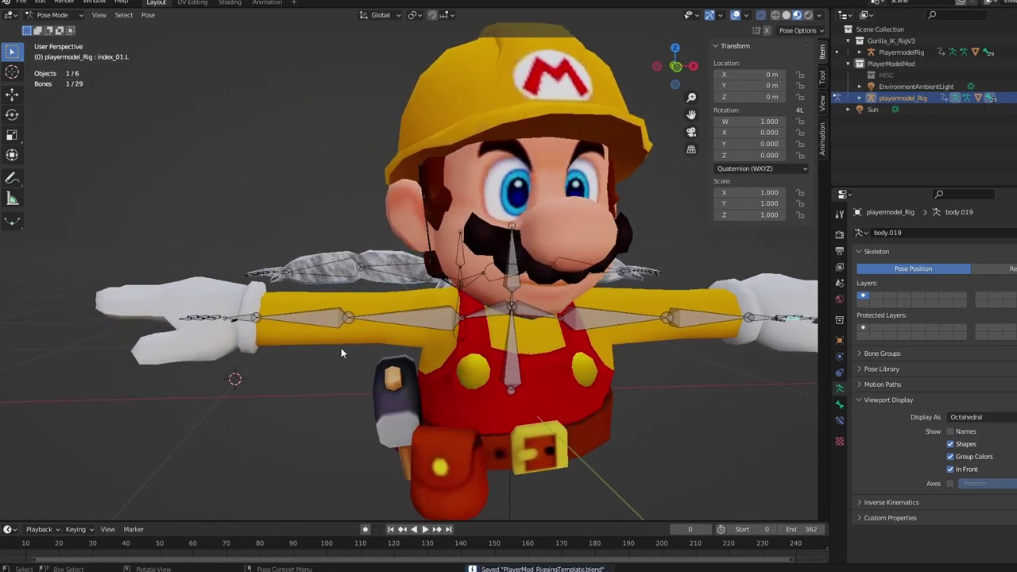
# - Test the right arm with trackball rotations of forearm.R and upper_arm.R, and undo them
pyautogui.click(312, 325)
pyautogui.moveTo(338, 319); pyautogui.dragTo(360, 320, button='middle')
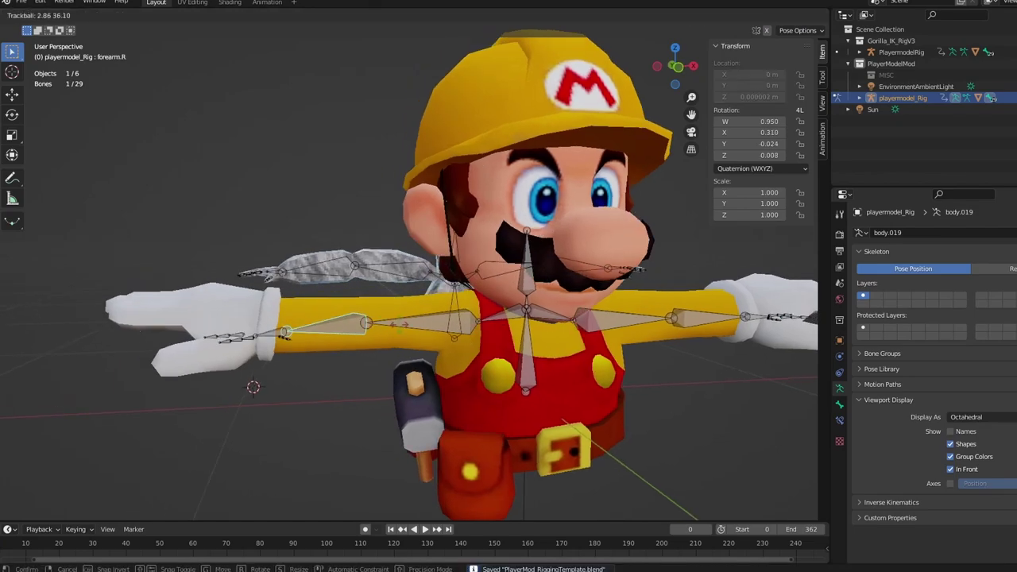
pyautogui.click(413, 323)
pyautogui.press('r')
pyautogui.press('r')
pyautogui.click(429, 327)
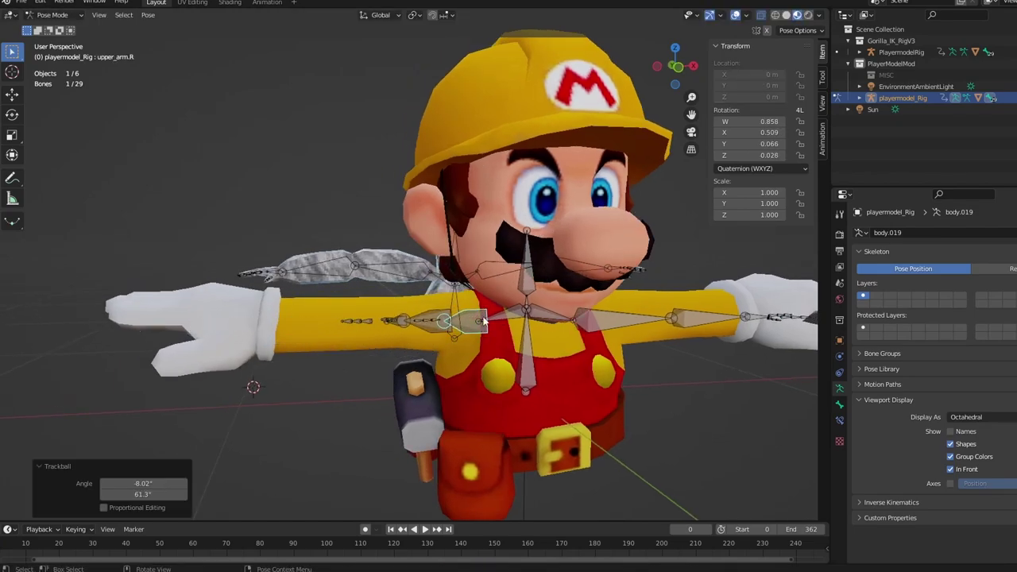
pyautogui.hotkey('ctrl', 'z')
# - Test the right shoulder bone with a trackball rotation and undo it
pyautogui.click(506, 316)
pyautogui.press('r')
pyautogui.press('r')
pyautogui.click(532, 315)
pyautogui.hotkey('ctrl', 'z')
# - Test the left shoulder's deformation with a trackball rotation of shoulder.L, and return the shoulders to their rest pose
pyautogui.click(547, 319)
pyautogui.moveTo(551, 329); pyautogui.dragTo(525, 339, button='middle')
pyautogui.press('r')
pyautogui.press('r')
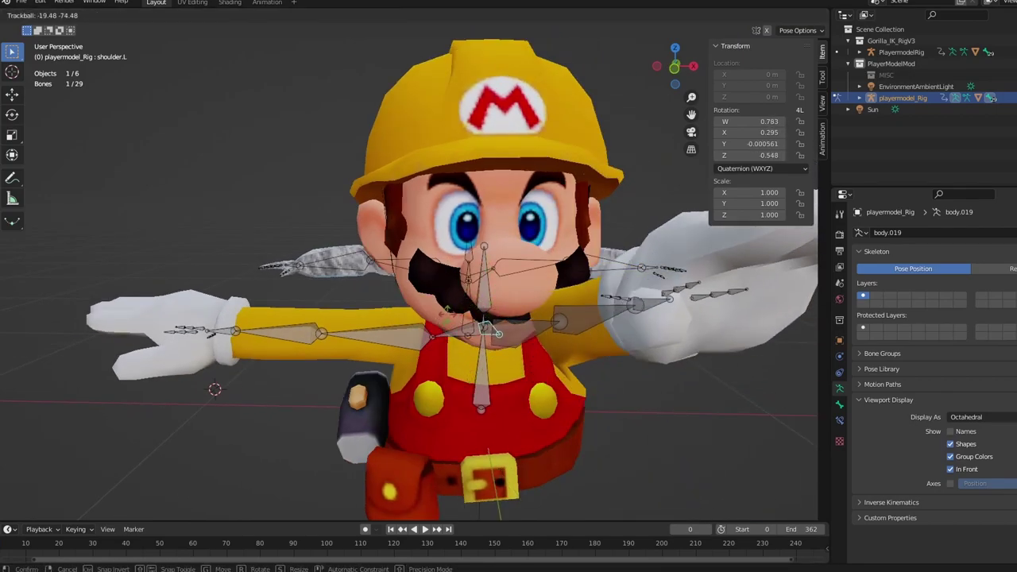
pyautogui.click(484, 338)
pyautogui.hotkey('ctrl', 'z')
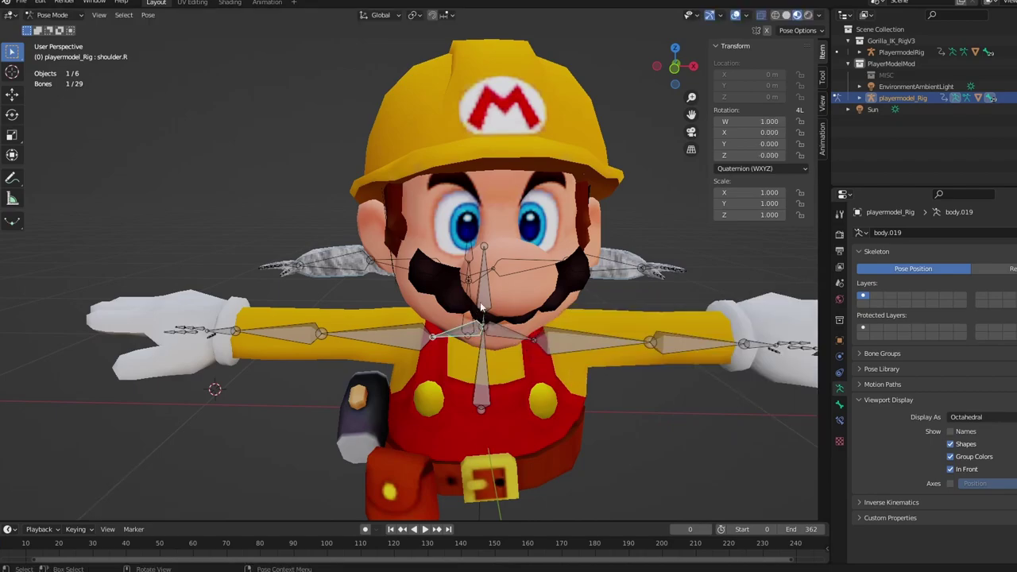
pyautogui.click(487, 343)
pyautogui.hotkey('ctrl', 'z')
# - Test the Torso bone with a trackball rotation of -103° and 117°, check how the arms follow, and undo it
pyautogui.click(484, 371)
pyautogui.press('r')
pyautogui.press('r')
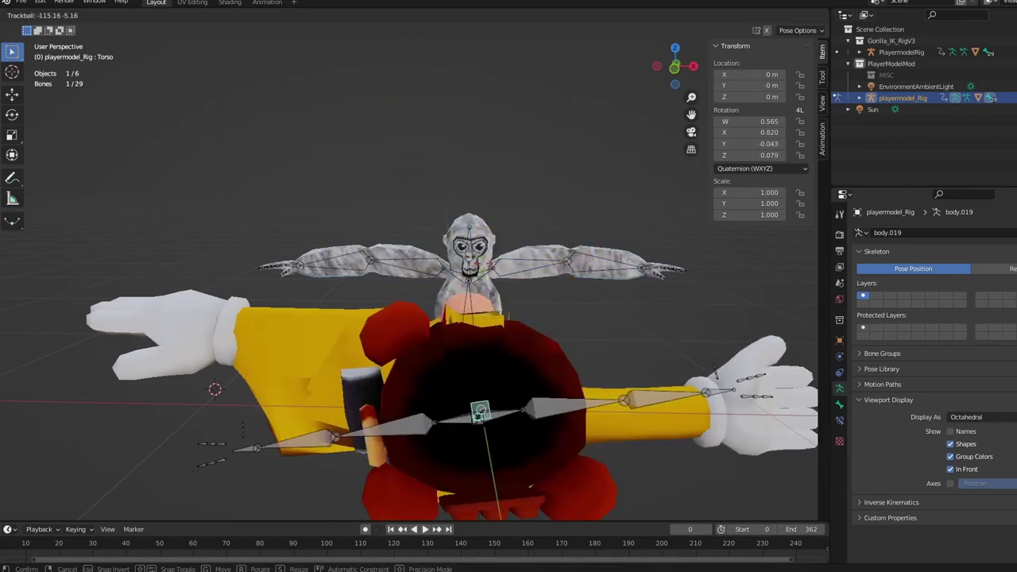
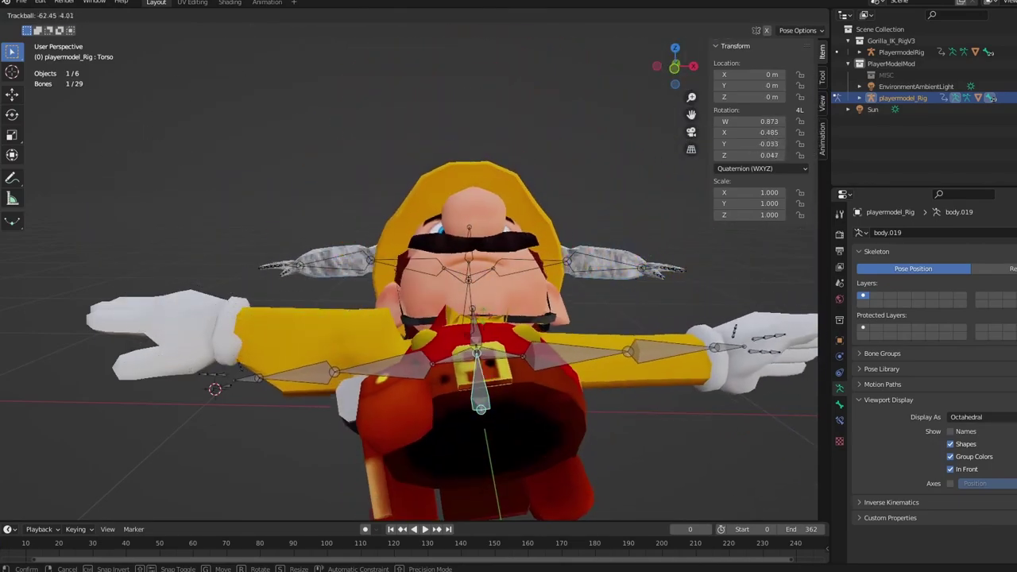
pyautogui.click(603, 276)
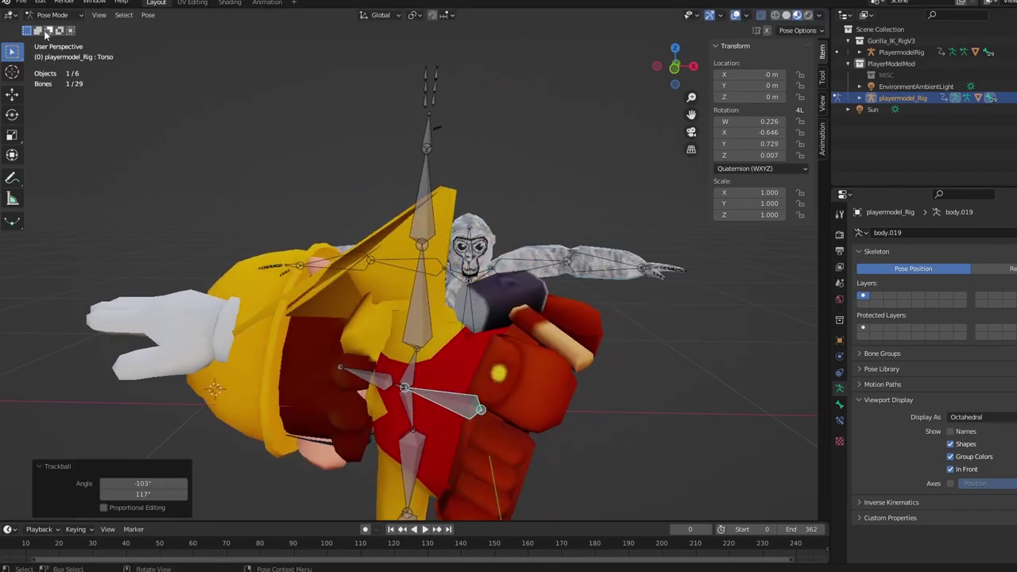
pyautogui.hotkey('ctrl', 'z')
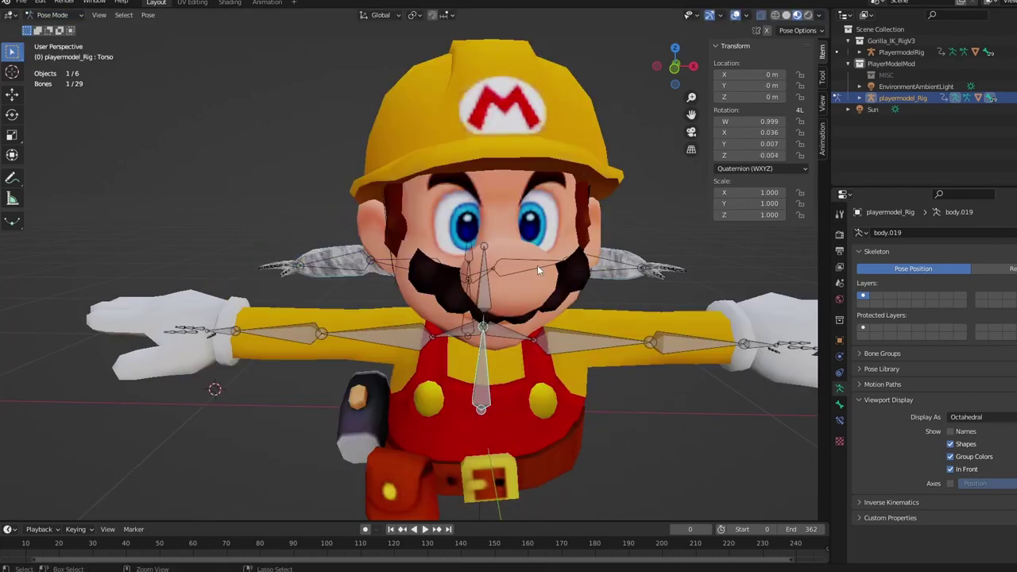
# - Switch the rig to Object Mode and back to Pose Mode, and save the file
pyautogui.click(63, 31)
pyautogui.scroll(-5, 552, 231)
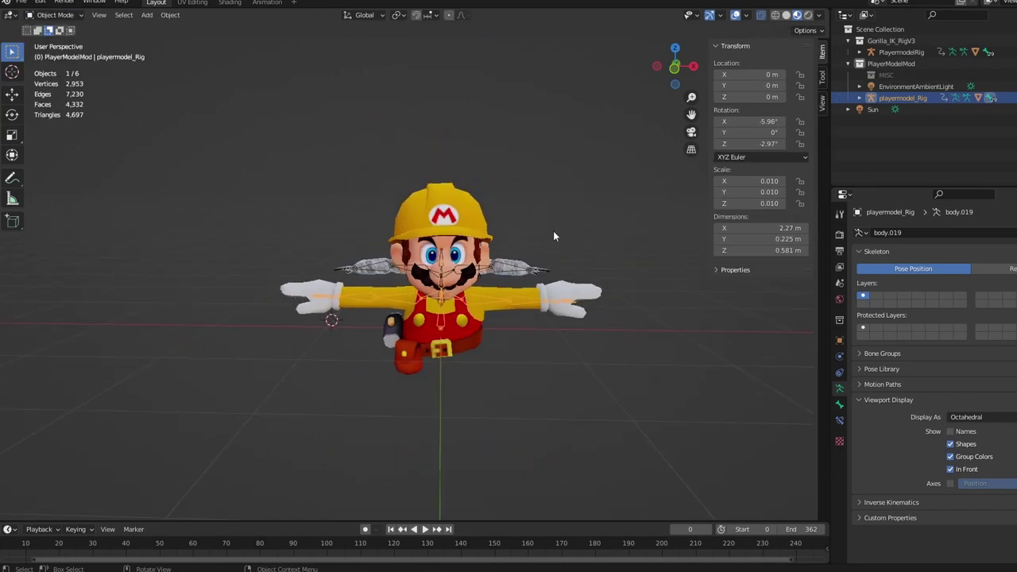
pyautogui.scroll(2, 553, 236)
pyautogui.hotkey('ctrl', 'Tab')
pyautogui.hotkey('ctrl', 's')
pyautogui.scroll(3, 537, 315)
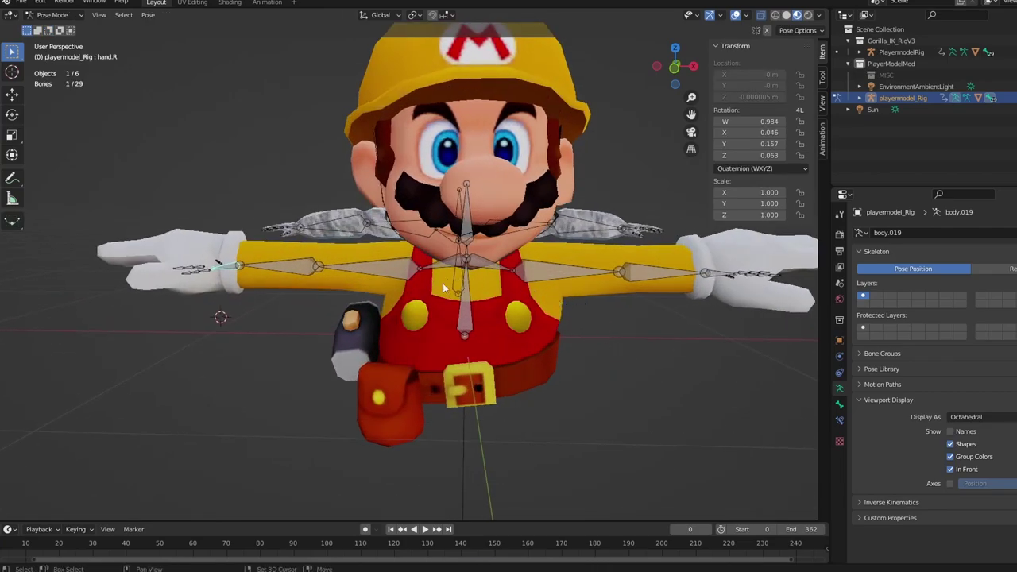
pyautogui.keyDown('shift'); pyautogui.moveTo(441, 288); pyautogui.dragTo(413, 312, button='middle'); pyautogui.keyUp('shift')
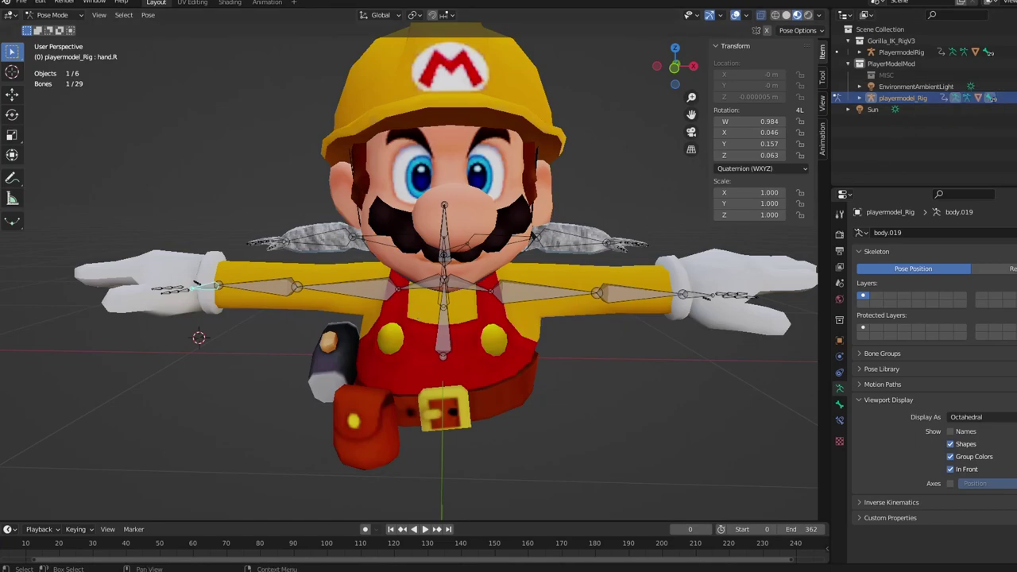
pyautogui.moveTo(1016, 101); pyautogui.dragTo(477, 81)
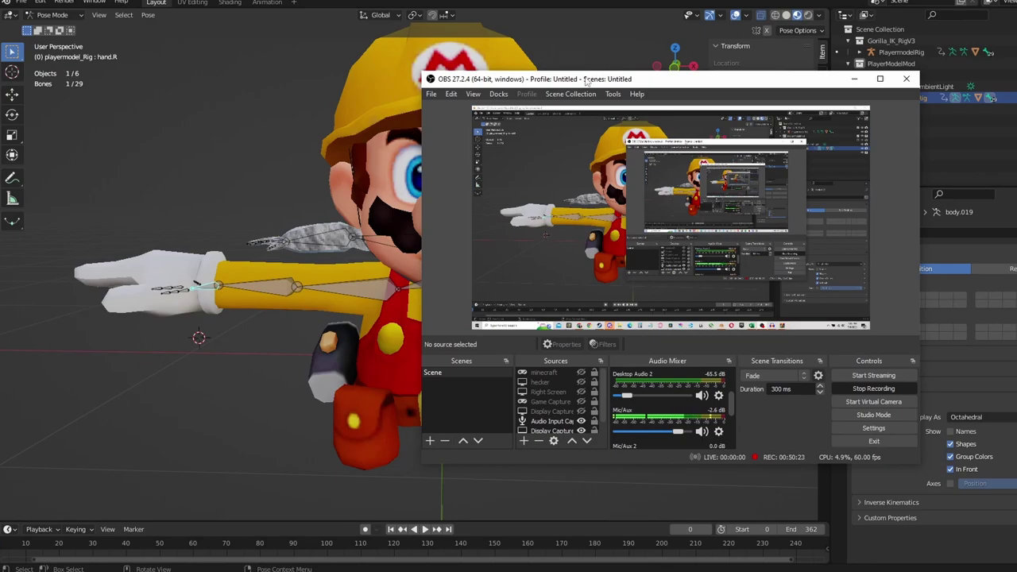
pyautogui.moveTo(586, 82); pyautogui.dragTo(1016, 159)
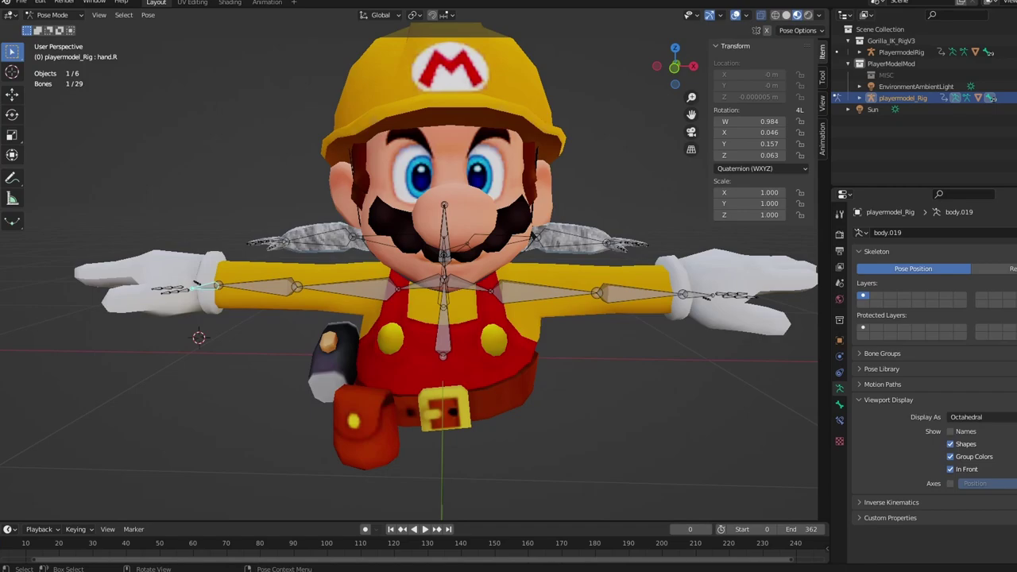
# - Test flipping the character over with a free trackball rotation of the Torso bone and discard it
pyautogui.click(447, 338)
pyautogui.press('r')
pyautogui.press('r')
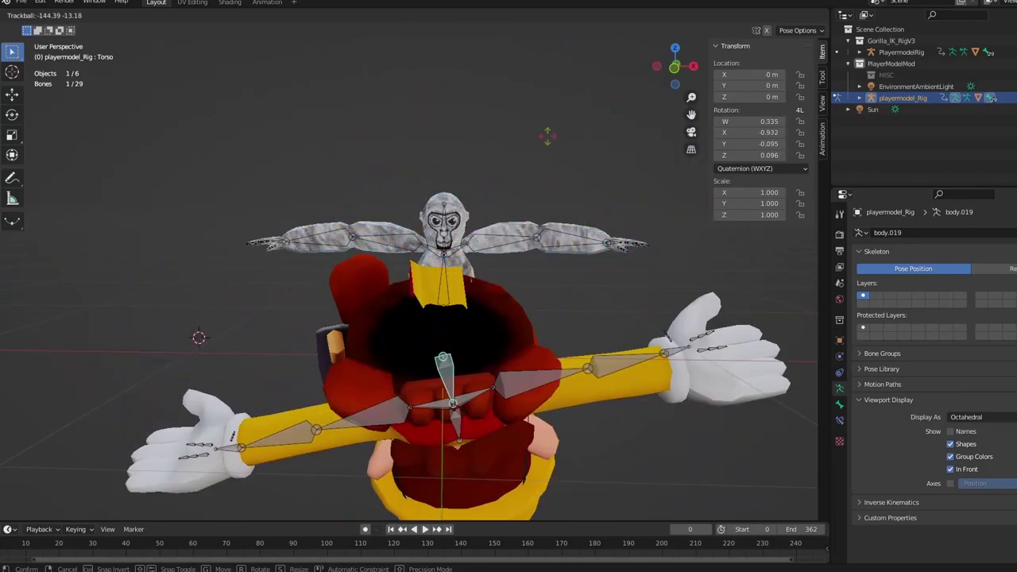
pyautogui.click(517, 292)
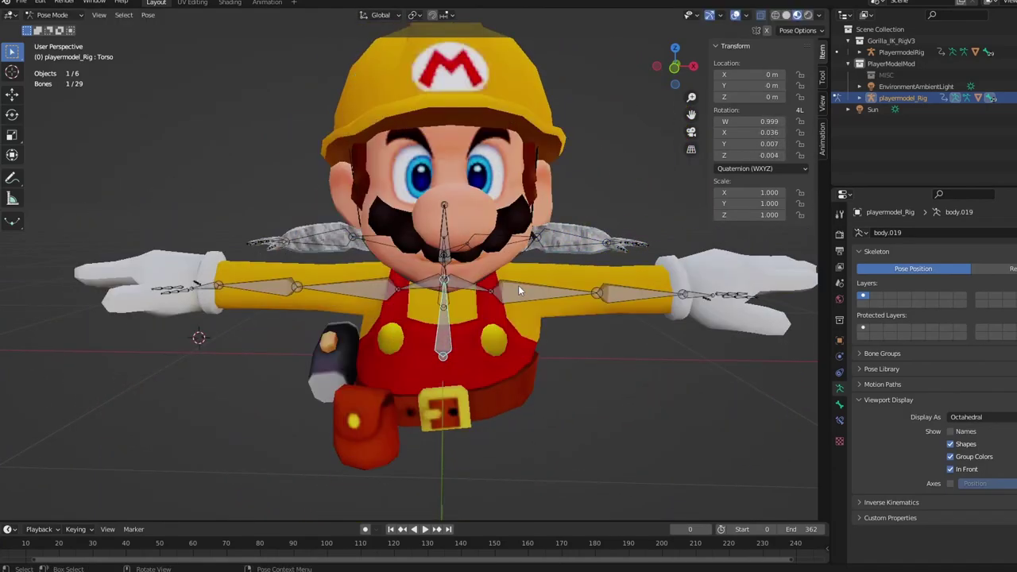
# - Turn the character upside down with a trackball rotation of the Torso bone by -184° and -2.29°
pyautogui.scroll(-2, 518, 290)
pyautogui.press('r')
pyautogui.press('r')
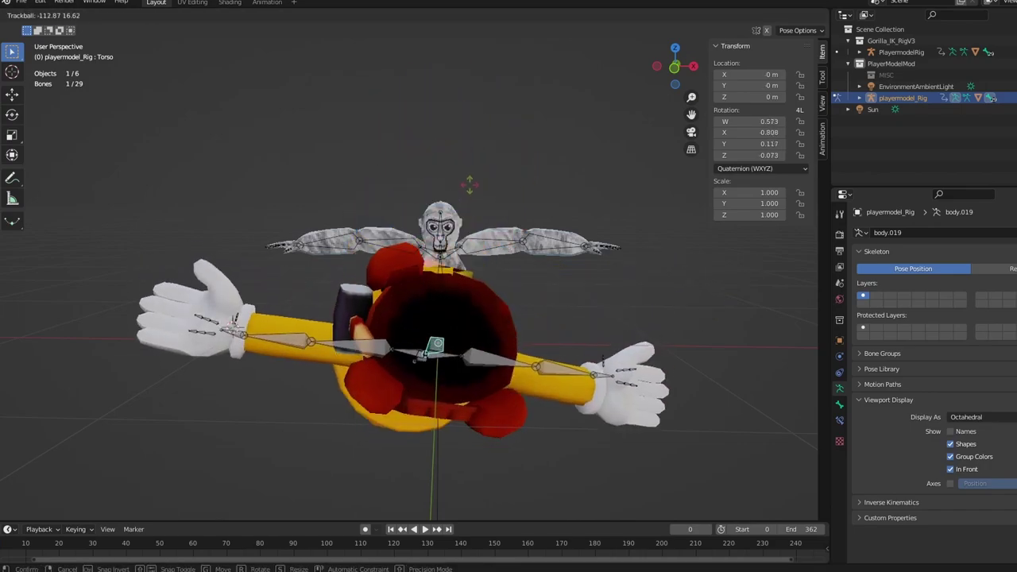
pyautogui.click(448, 127)
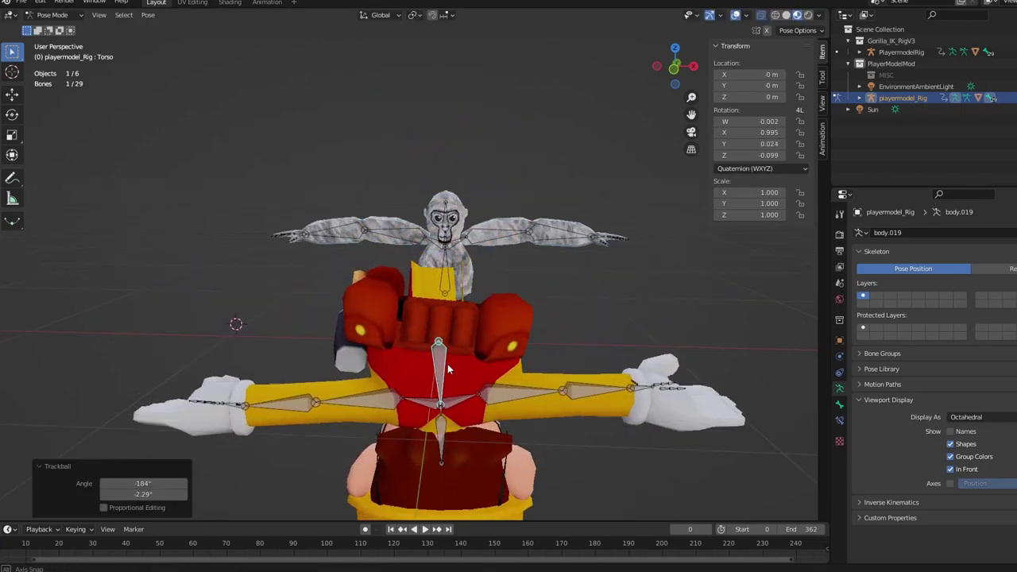
pyautogui.moveTo(443, 376)
pyautogui.mouseDown(button='middle')
pyautogui.moveTo(359, 396)
pyautogui.moveTo(284, 368)
pyautogui.moveTo(455, 387)
pyautogui.mouseUp(button='middle')
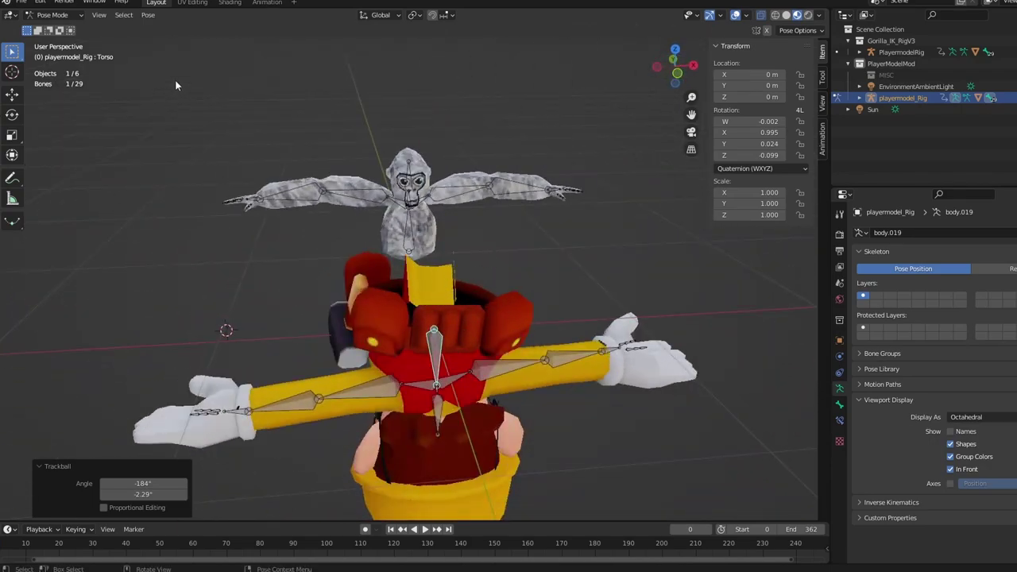
# - Switch playermodel_Rig to Object Mode and add the Body mesh to the selection as the active object
pyautogui.click(29, 16)
pyautogui.click(39, 26)
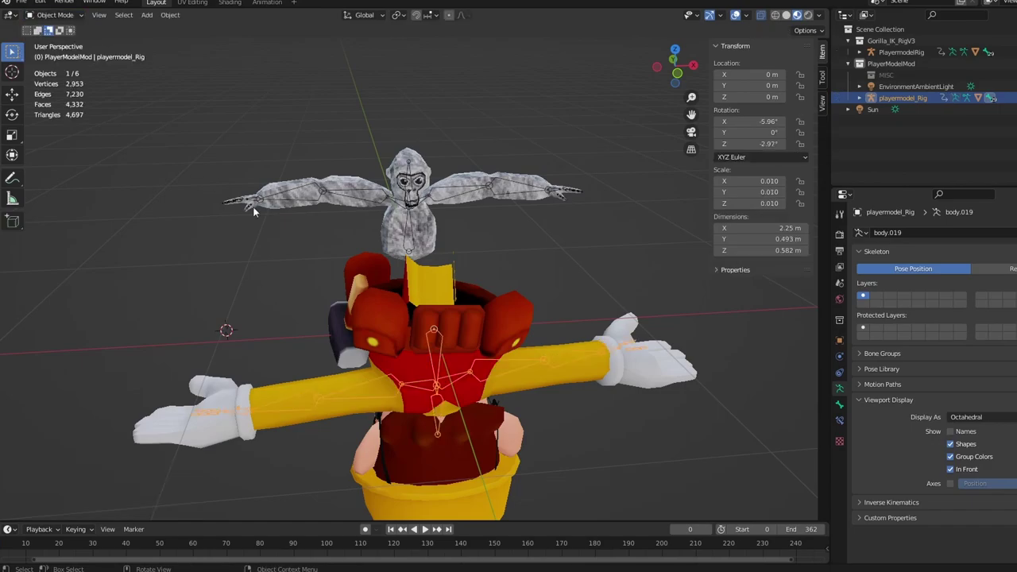
pyautogui.keyDown('shift'); pyautogui.click(425, 324); pyautogui.keyUp('shift')
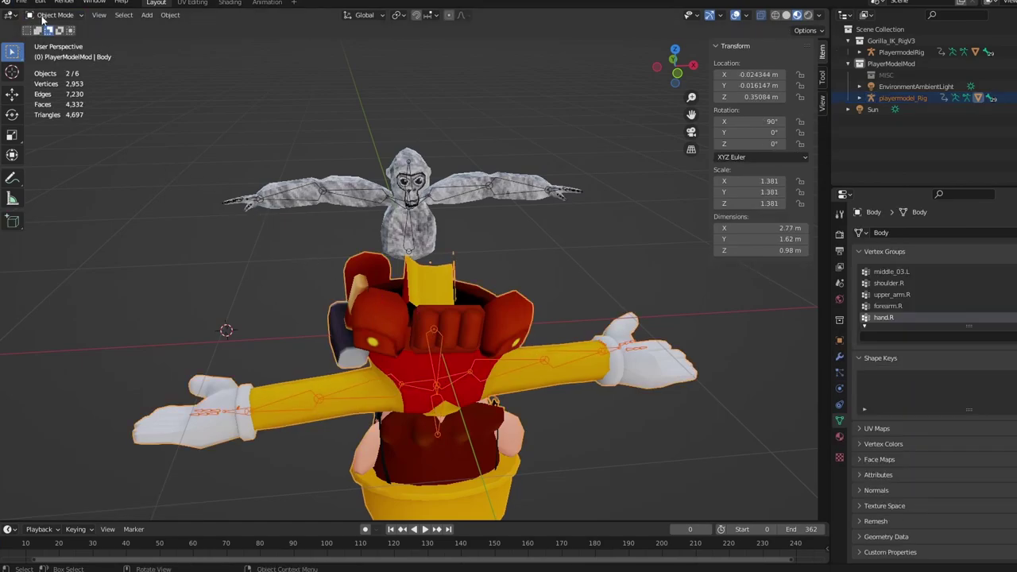
# - Switch the Body mesh to Weight Paint mode and make Torso the active vertex group
pyautogui.click(46, 15)
pyautogui.click(49, 71)
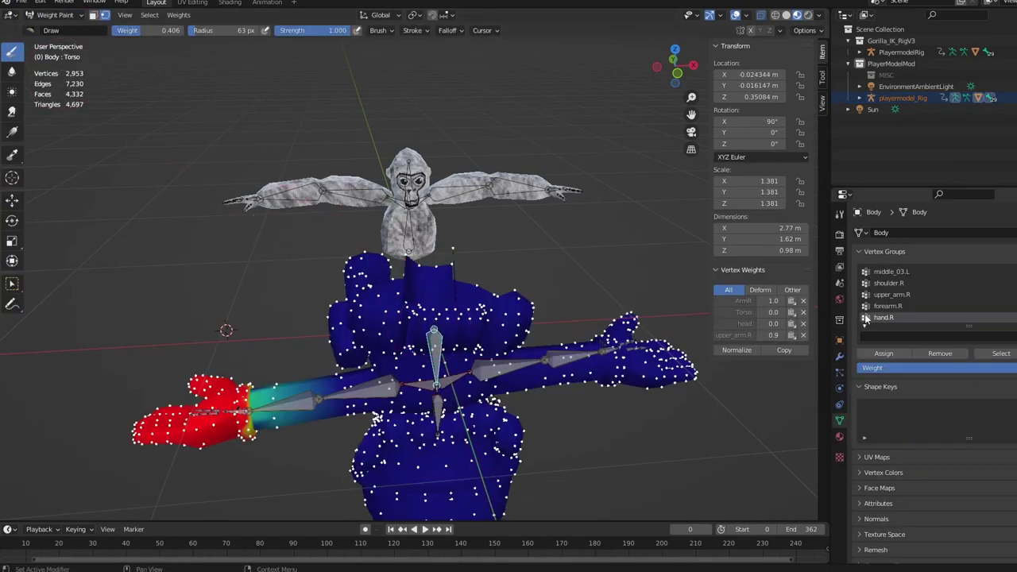
pyautogui.scroll(4, 905, 293)
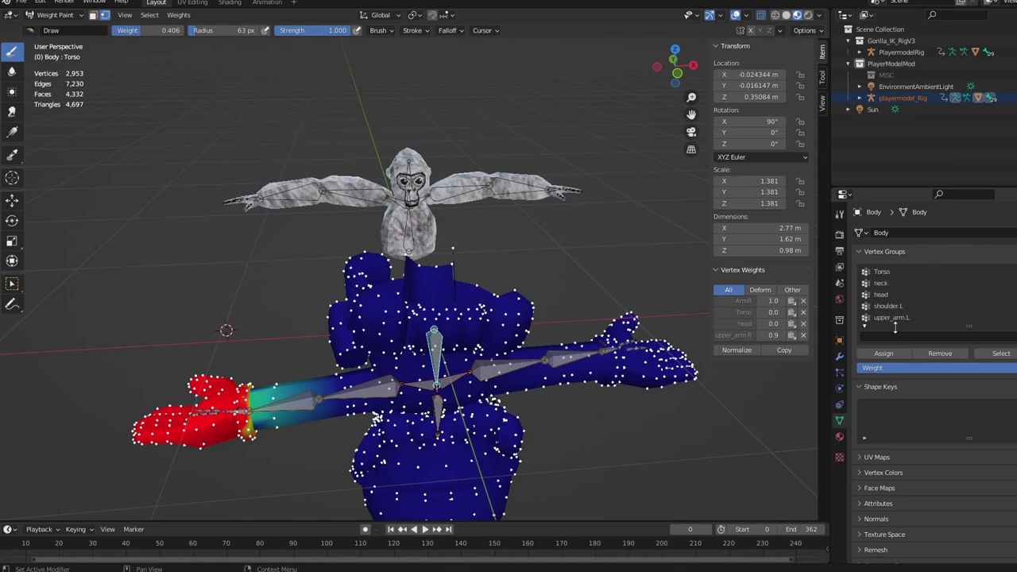
pyautogui.click(895, 335)
pyautogui.click(881, 272)
pyautogui.scroll(10, 429, 334)
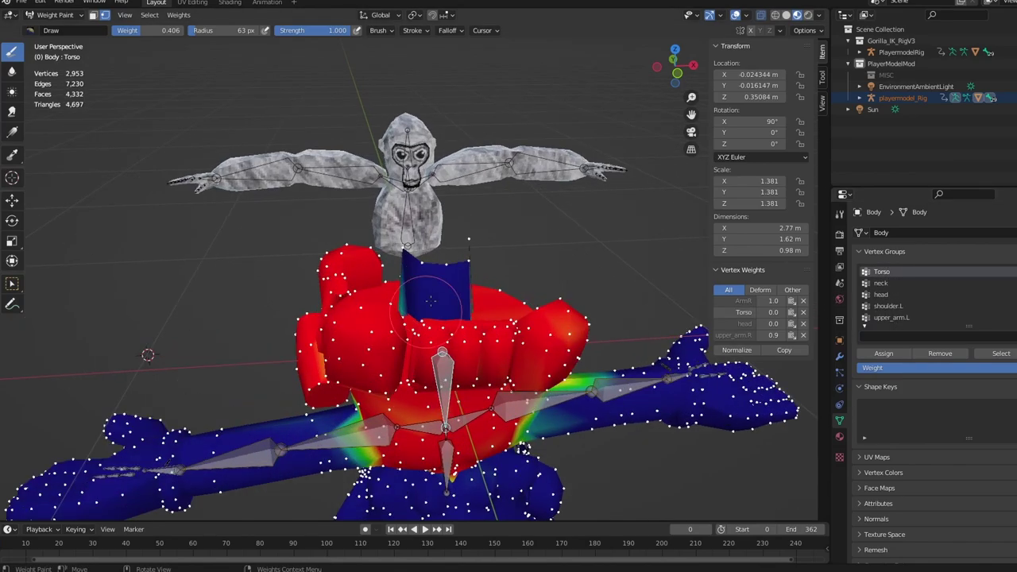
# - Set the brush weight to 1.000 and paint full Torso influence onto the wide blue flap at the waist
pyautogui.moveTo(286, 99); pyautogui.dragTo(147, 98, button='middle')
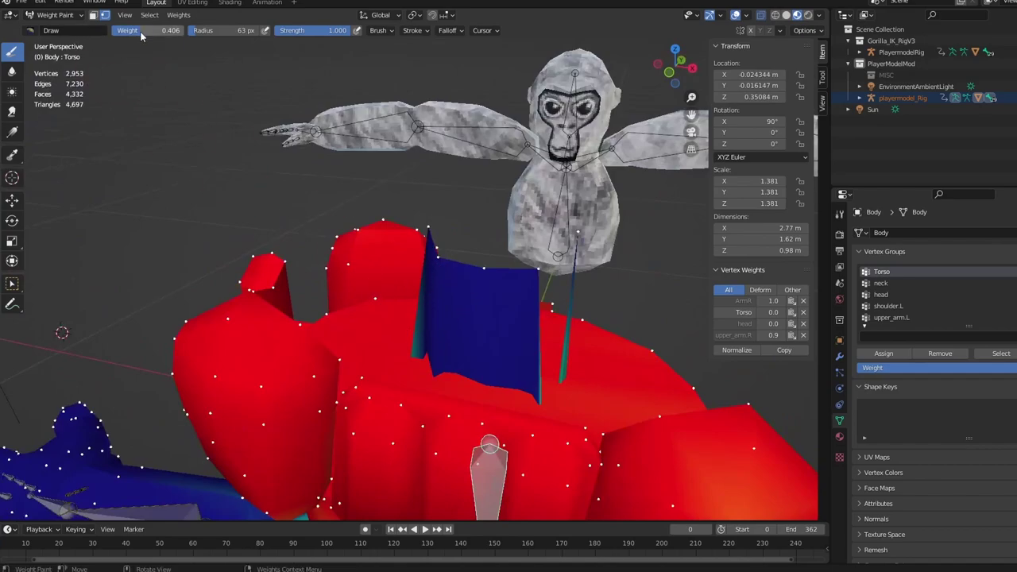
pyautogui.moveTo(483, 276); pyautogui.dragTo(465, 272, button='middle')
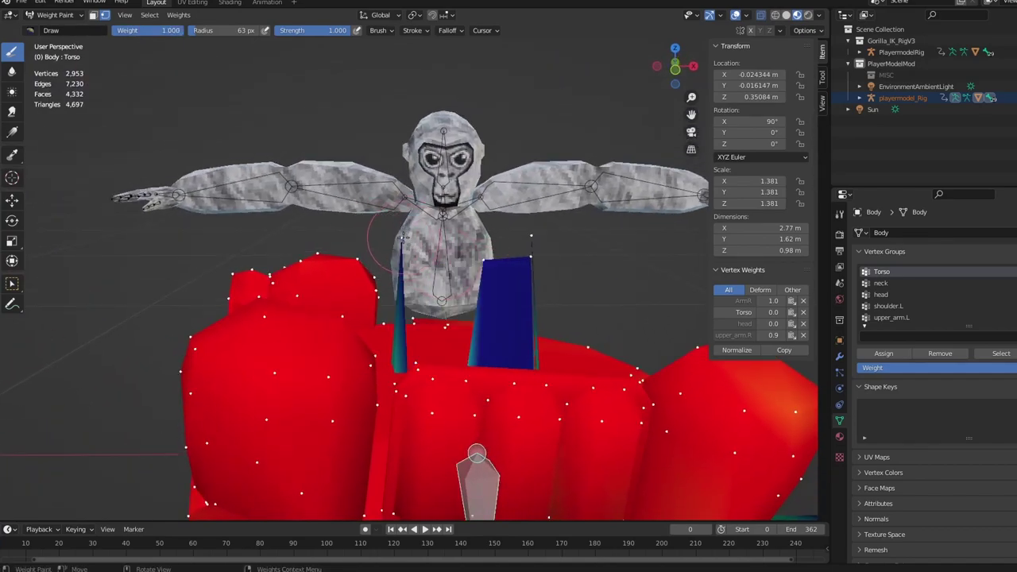
pyautogui.moveTo(486, 257)
pyautogui.mouseDown()
pyautogui.moveTo(532, 238)
pyautogui.moveTo(535, 247)
pyautogui.mouseUp()
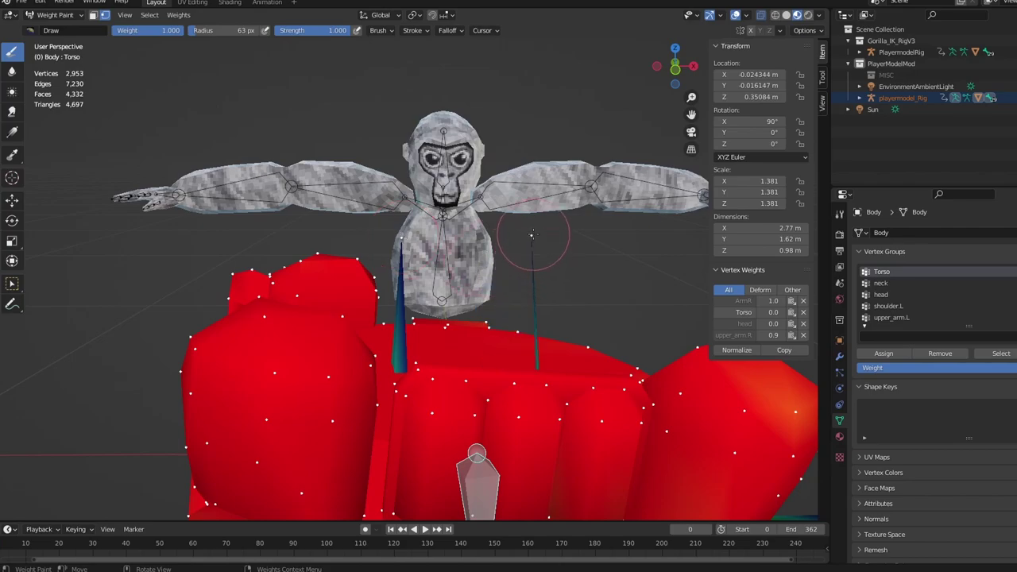
# - Change the paint mask to face selection and paint full Torso weight onto the two remaining stretched spikes
pyautogui.moveTo(531, 234); pyautogui.dragTo(462, 241, button='middle')
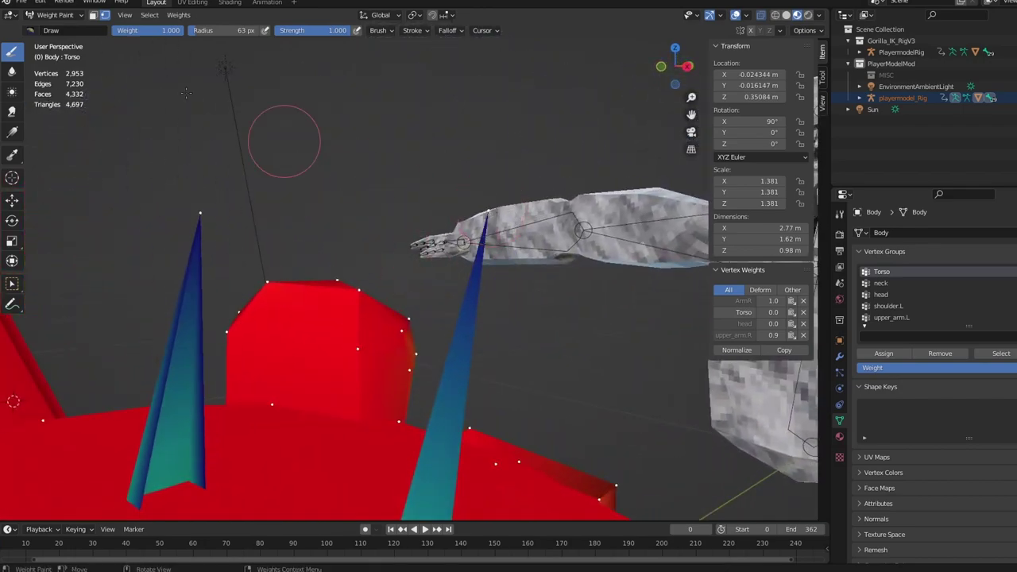
pyautogui.click(93, 15)
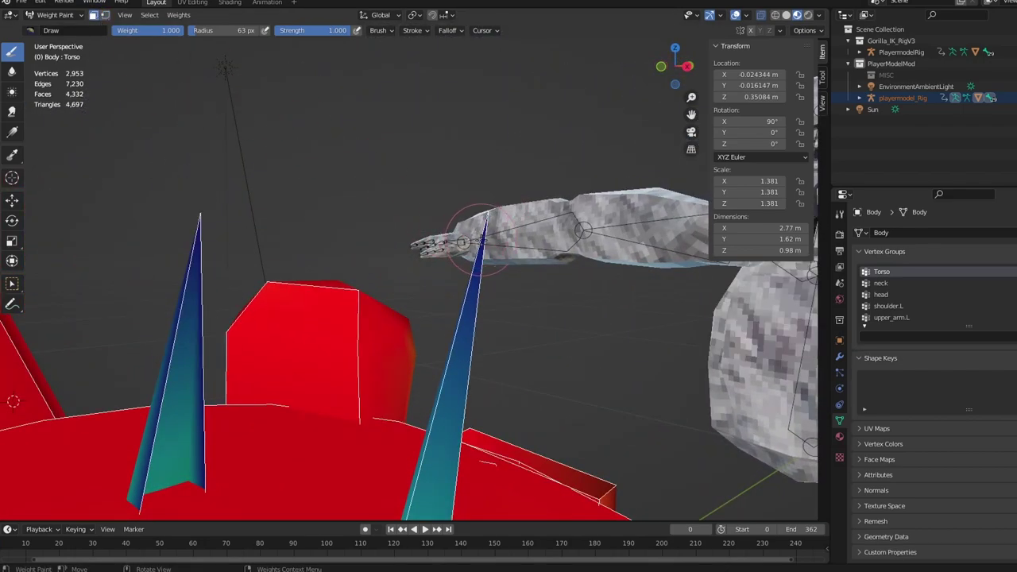
pyautogui.click(480, 239)
pyautogui.moveTo(193, 232); pyautogui.dragTo(198, 227)
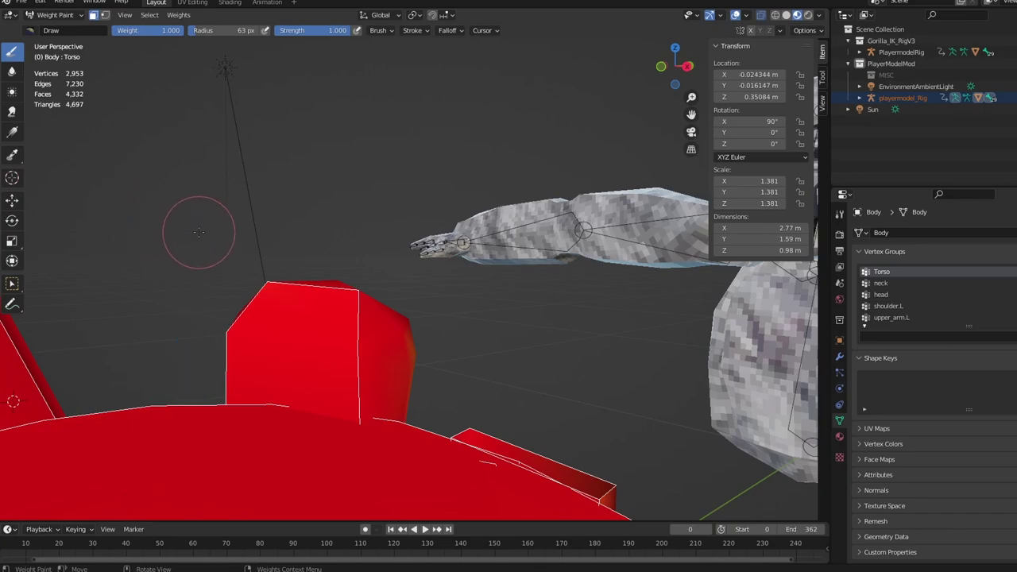
# - Rotate the Torso bone about the global X axis to bring the character upright
pyautogui.moveTo(198, 227)
pyautogui.mouseDown(button='middle')
pyautogui.moveTo(278, 288)
pyautogui.moveTo(304, 288)
pyautogui.mouseUp(button='middle')
pyautogui.scroll(-5, 304, 289)
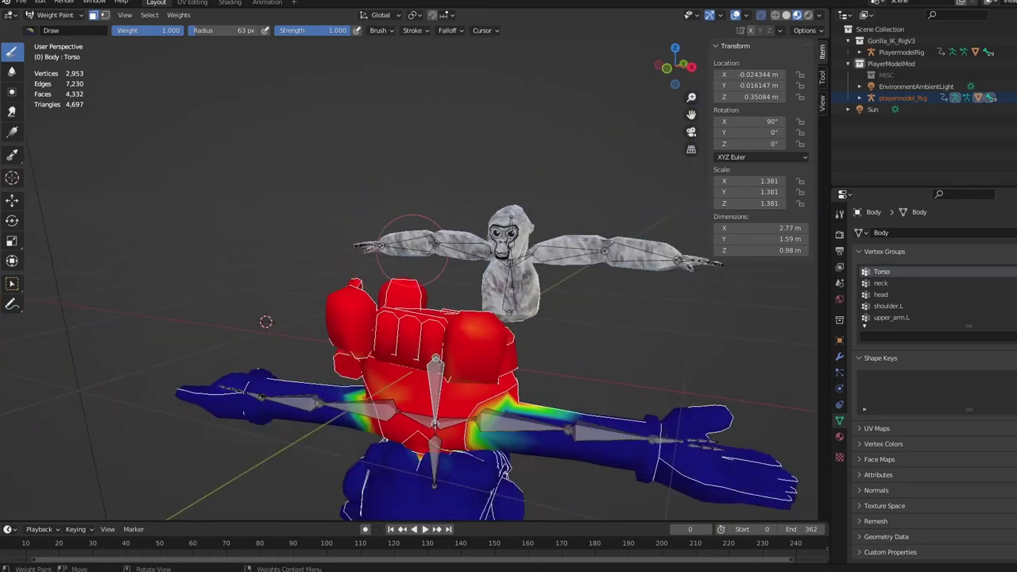
pyautogui.press('r')
pyautogui.press('x')
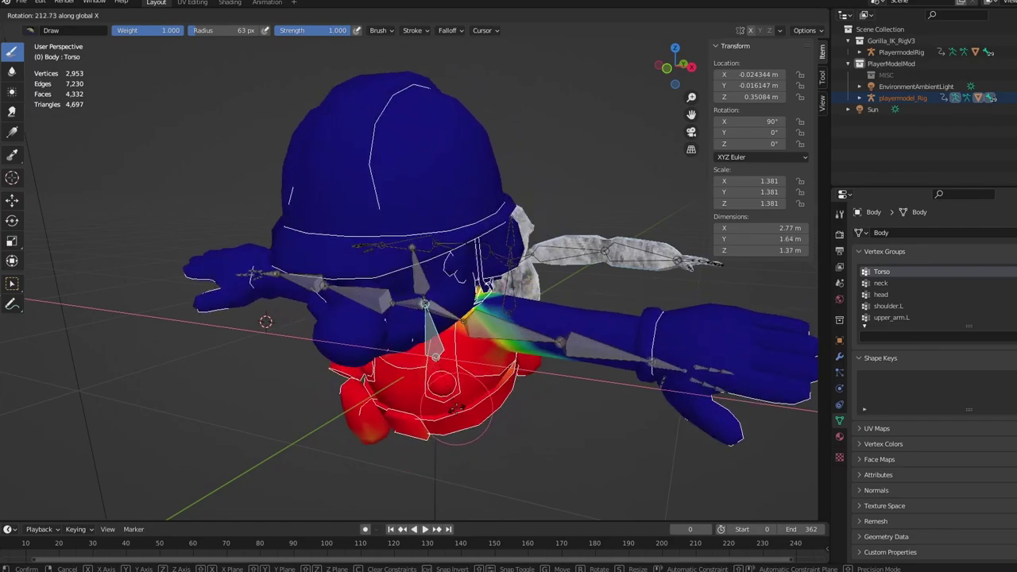
pyautogui.click(441, 414)
# - Straighten the character with a trackball rotation and a further rotation of the Torso bone
pyautogui.moveTo(442, 413); pyautogui.dragTo(427, 326, button='middle')
pyautogui.scroll(-1, 462, 413)
pyautogui.scroll(-2, 468, 401)
pyautogui.press('r')
pyautogui.press('r')
pyautogui.click(480, 387)
pyautogui.press('r')
pyautogui.click(624, 346)
# - Leave Weight Paint for Object Mode and save the file
pyautogui.click(28, 15)
pyautogui.click(44, 38)
pyautogui.click(49, 15)
pyautogui.click(48, 27)
pyautogui.hotkey('ctrl', 's')
# - Select playermodel_Rig on its own and switch it to Pose Mode
pyautogui.press('Tab')
pyautogui.moveTo(506, 286); pyautogui.dragTo(610, 275, button='middle')
pyautogui.press('Tab')
pyautogui.press('Tab')
pyautogui.press('Tab')
pyautogui.click(480, 282)
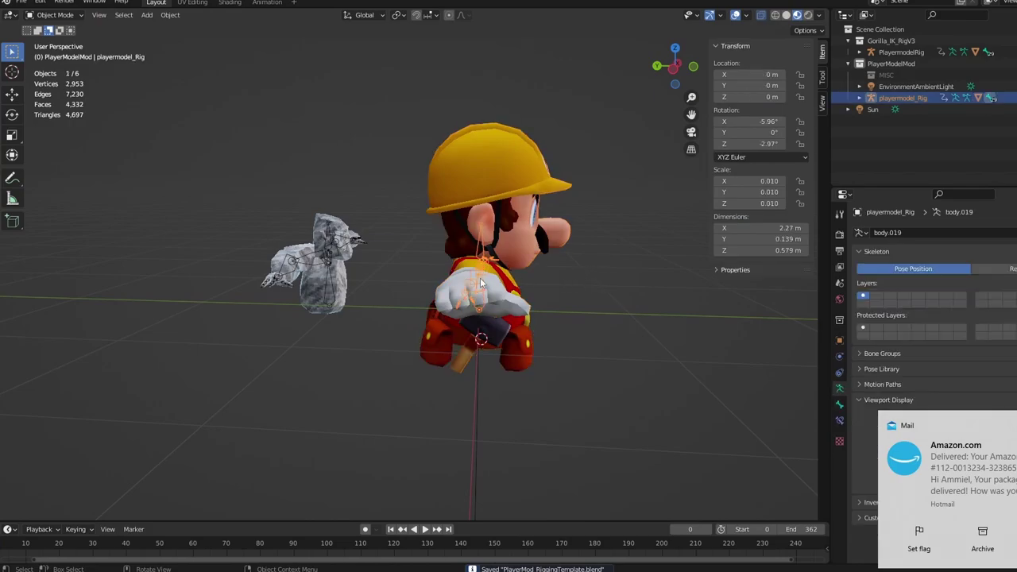
pyautogui.moveTo(505, 300); pyautogui.dragTo(381, 302, button='middle')
pyautogui.click(52, 14)
pyautogui.click(55, 52)
# - Rotate the Torso bone about global X from the side, comparing the pose with the rest position in Edit Mode
pyautogui.moveTo(476, 341); pyautogui.dragTo(387, 215, button='middle')
pyautogui.press('Tab')
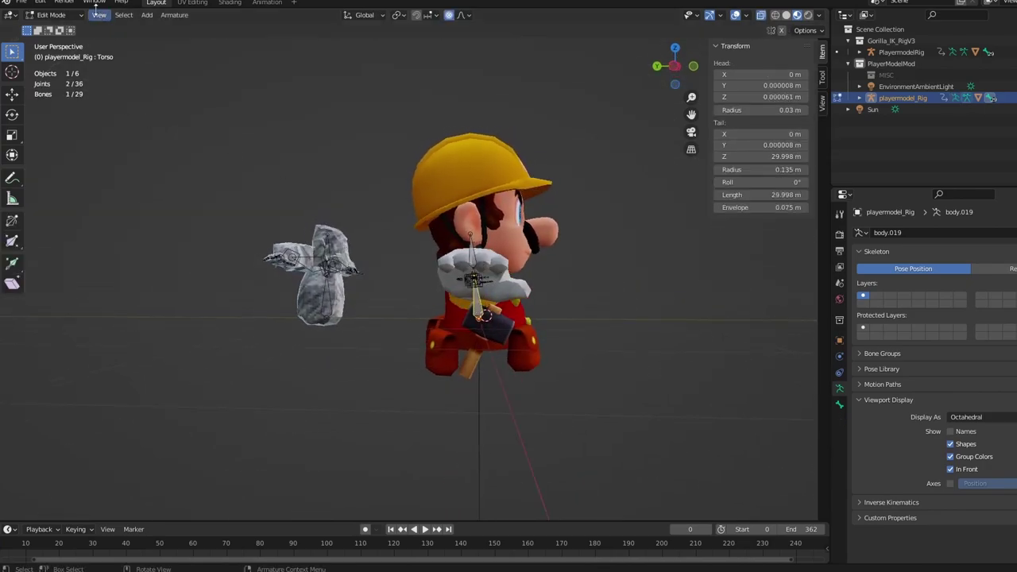
pyautogui.press('Tab')
pyautogui.press('r')
pyautogui.press('x')
pyautogui.click(542, 186)
pyautogui.press('Tab')
pyautogui.press('Tab')
pyautogui.press('r')
pyautogui.press('x')
pyautogui.click(540, 182)
pyautogui.press('Tab')
pyautogui.press('Tab')
pyautogui.press('Tab')
pyautogui.press('Tab')
# - Refine the Torso bone's forward tilt with two more global X rotations, checking each against the Edit Mode rest position
pyautogui.press('r')
pyautogui.press('x')
pyautogui.click(540, 182)
pyautogui.press('Tab')
pyautogui.press('Tab')
pyautogui.press('Tab')
pyautogui.press('Tab')
pyautogui.press('r')
pyautogui.press('x')
pyautogui.press('Return')
pyautogui.press('Tab')
pyautogui.press('Tab')
# - Select the forearm.R bone and rotate it about the global X axis
pyautogui.moveTo(513, 275); pyautogui.dragTo(447, 286, button='middle')
pyautogui.click(475, 277)
pyautogui.moveTo(505, 268); pyautogui.dragTo(534, 268, button='middle')
pyautogui.press('r')
pyautogui.press('x')
pyautogui.press('Return')
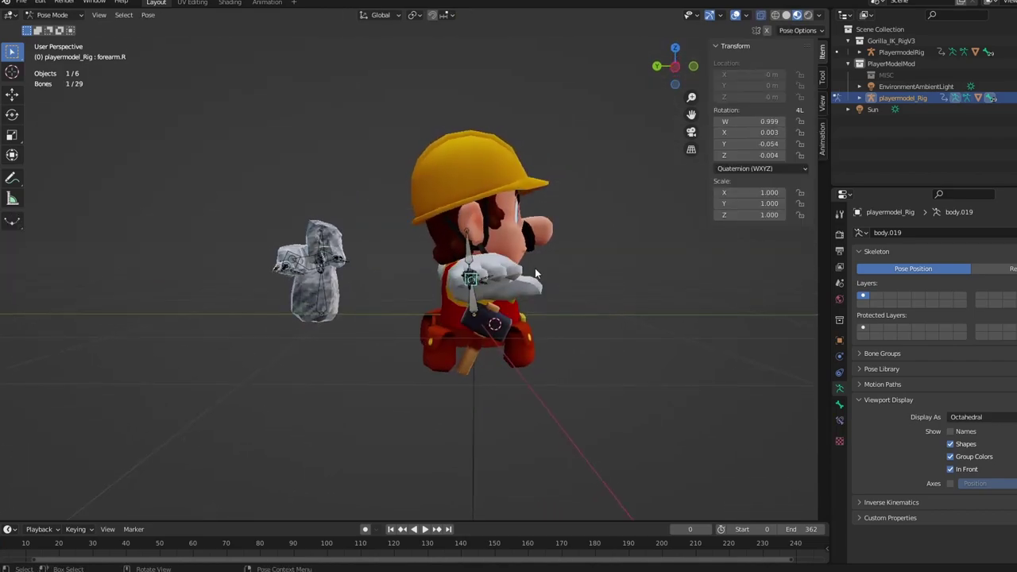
# - Compare the pose with the Edit Mode rest position and adjust forearm.R with another global X rotation
pyautogui.press('Tab')
pyautogui.press('Tab')
pyautogui.press('Tab')
pyautogui.press('Tab')
pyautogui.press('r')
pyautogui.press('x')
pyautogui.click(536, 279)
pyautogui.press('Tab')
pyautogui.press('Tab')
# - Rotate the Torso bone about the global Y axis from the front and compare it with the rest position
pyautogui.moveTo(540, 280); pyautogui.dragTo(468, 276, button='middle')
pyautogui.press('Tab')
pyautogui.press('Tab')
pyautogui.click(465, 298)
pyautogui.press('r')
pyautogui.press('x')
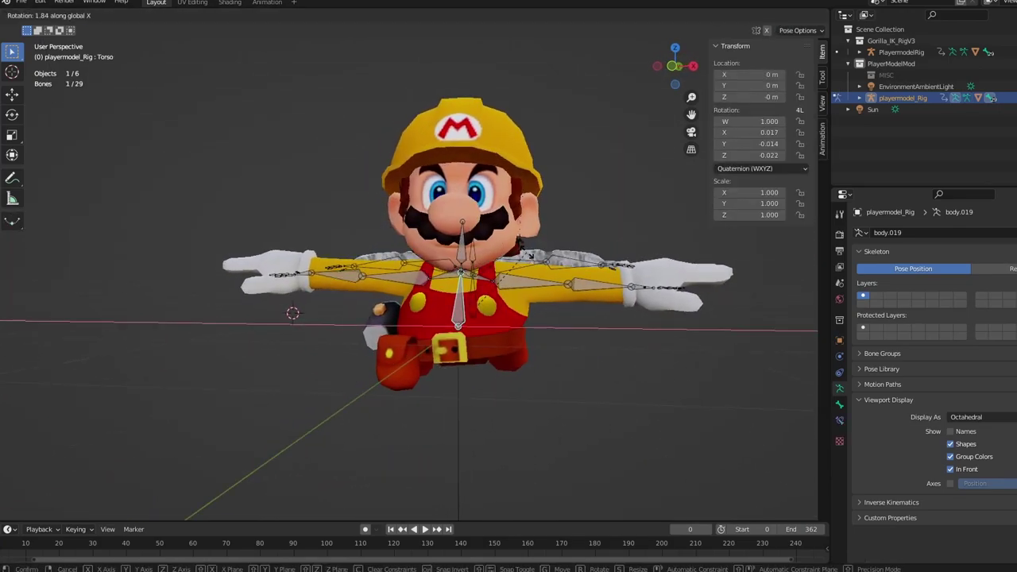
pyautogui.press('y')
pyautogui.press('Return')
pyautogui.press('Tab')
pyautogui.press('Tab')
# - Save the file and switch the rig to Object Mode and back to Pose Mode
pyautogui.hotkey('ctrl', 's')
pyautogui.click(56, 16)
pyautogui.click(52, 30)
pyautogui.click(51, 14)
pyautogui.click(55, 54)
# - Test the upper_arm.R bone's deformation with a trackball rotation and undo it
pyautogui.click(400, 267)
pyautogui.press('r')
pyautogui.press('r')
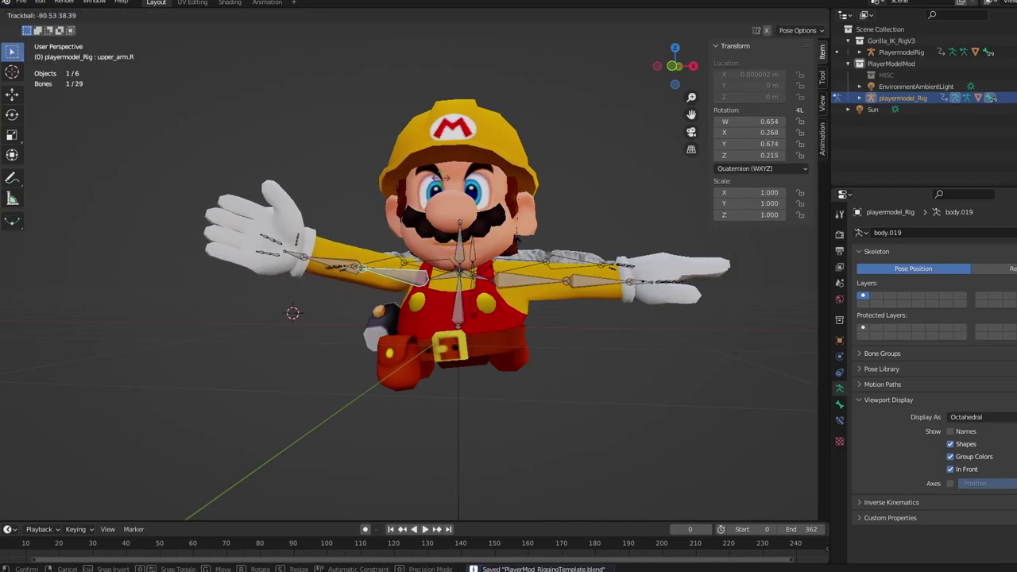
pyautogui.click(415, 140)
pyautogui.hotkey('ctrl', 'z')
pyautogui.hotkey('ctrl', 'z')
# - Test the head bone's deformation with a trackball rotation and undo it
pyautogui.press('r')
pyautogui.press('r')
pyautogui.click(479, 140)
pyautogui.hotkey('ctrl', 'z')
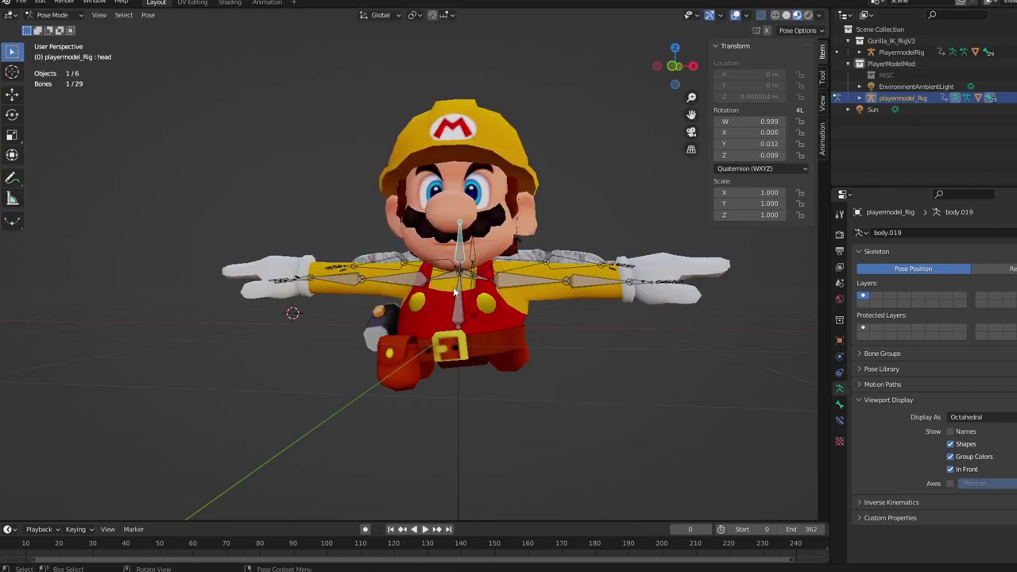
# - Test the Torso bone's deformation with a trackball rotation and undo it
pyautogui.click(458, 318)
pyautogui.press('r')
pyautogui.press('r')
pyautogui.click(487, 221)
pyautogui.hotkey('ctrl', 'z')
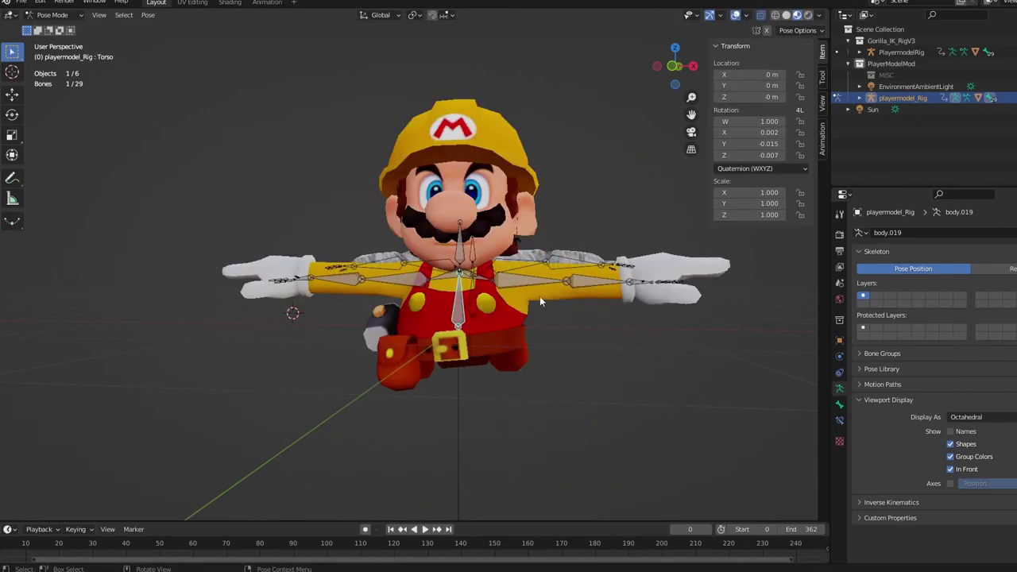
# - Test the left upper arm bone's deformation with a trackball rotation and undo it
pyautogui.click(543, 277)
pyautogui.press('r')
pyautogui.press('r')
pyautogui.click(519, 226)
pyautogui.hotkey('ctrl', 'z')
# - Test the forearm.L bone with a rotation about the global X axis and cancel it
pyautogui.click(596, 278)
pyautogui.press('r')
pyautogui.press('x')
pyautogui.press('Escape')
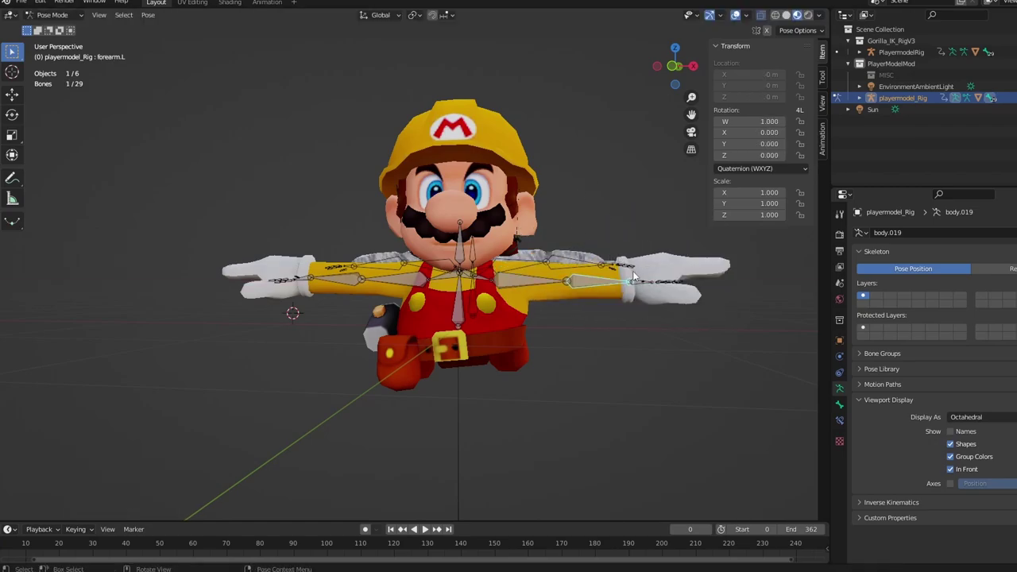
# - Test the hand.L bone with a trackball rotation of 57.3° and -24.1° and undo it
pyautogui.press('r')
pyautogui.press('x')
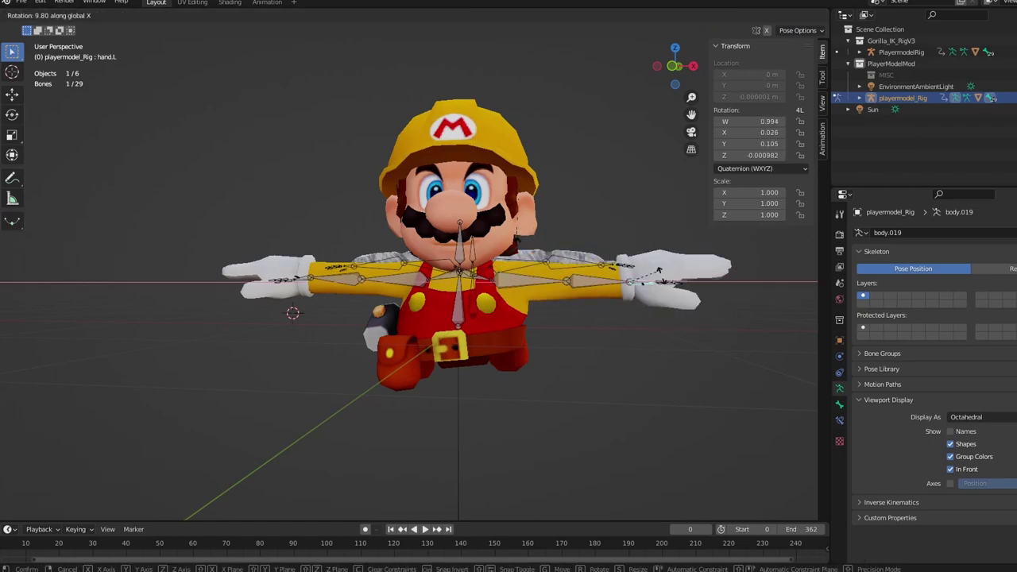
pyautogui.press('r')
pyautogui.click(595, 271)
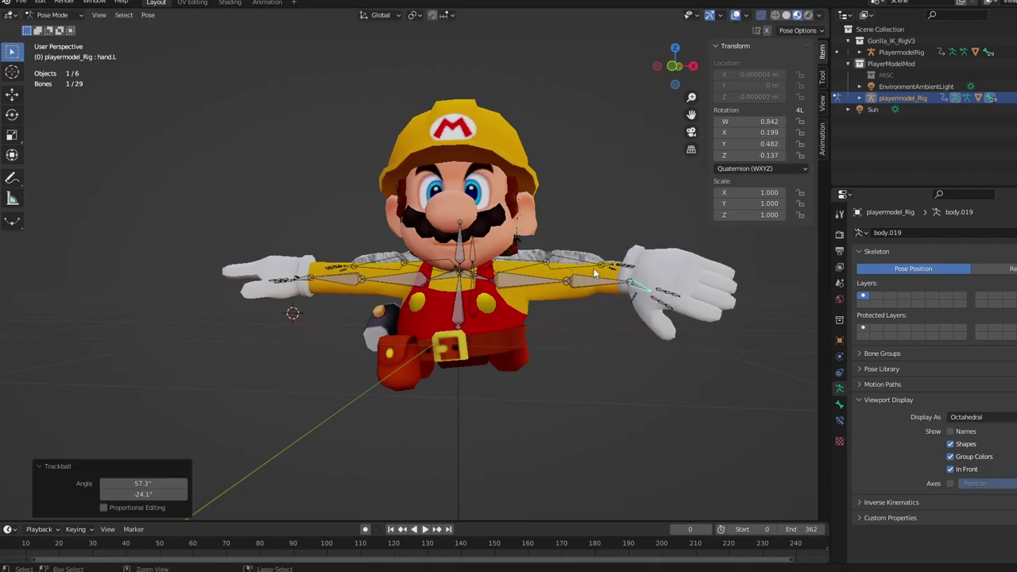
pyautogui.hotkey('ctrl', 'z')
# - Save the file, inspect the posed character up close, and switch the rig to Object Mode
pyautogui.hotkey('ctrl', 's')
pyautogui.moveTo(475, 237); pyautogui.dragTo(469, 262, button='middle')
pyautogui.scroll(4, 469, 261)
pyautogui.scroll(-3, 515, 269)
pyautogui.scroll(4, 542, 262)
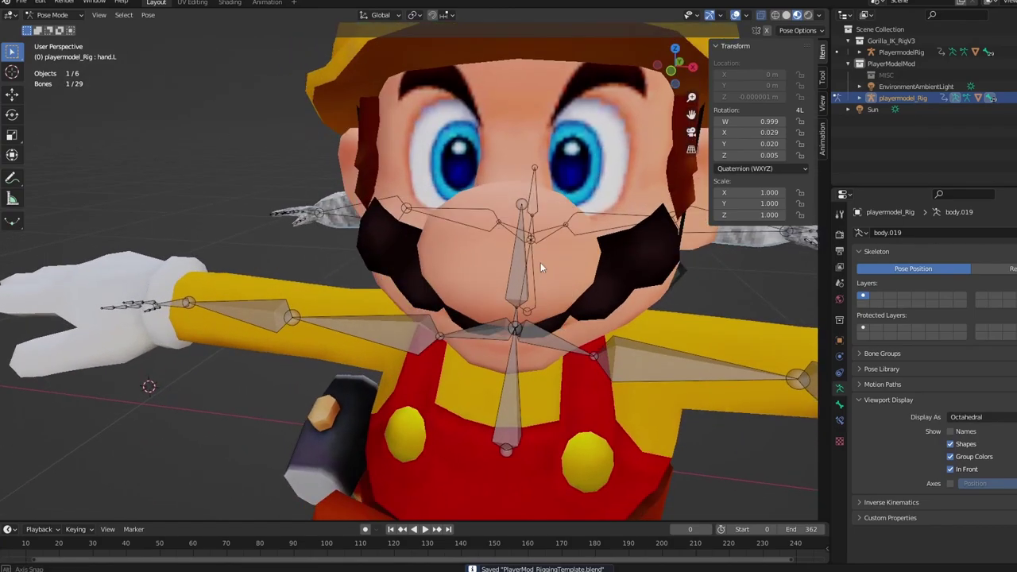
pyautogui.moveTo(541, 262)
pyautogui.mouseDown(button='middle')
pyautogui.moveTo(644, 248)
pyautogui.moveTo(548, 255)
pyautogui.mouseUp(button='middle')
pyautogui.scroll(-3, 548, 254)
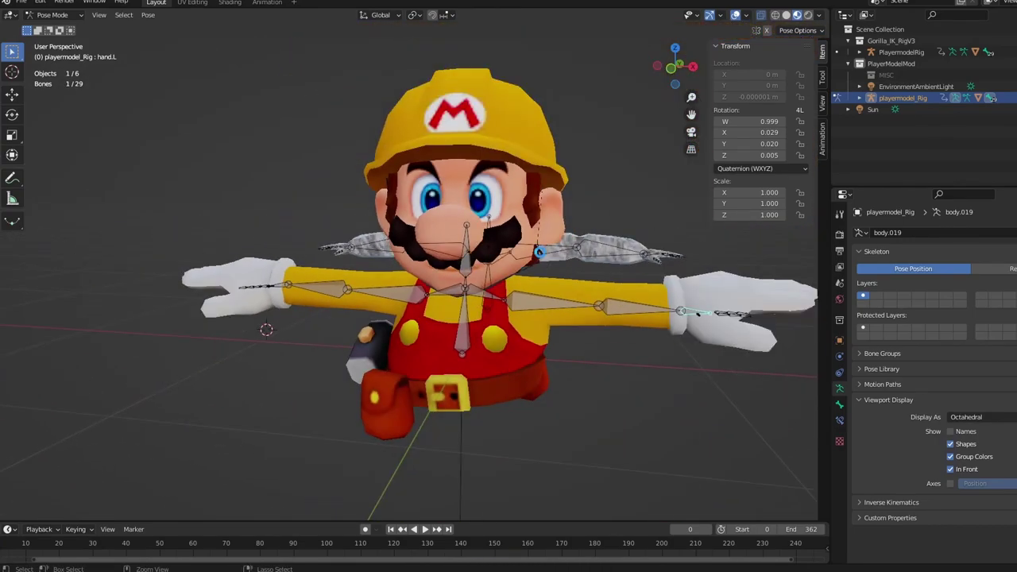
pyautogui.click(53, 14)
pyautogui.click(50, 27)
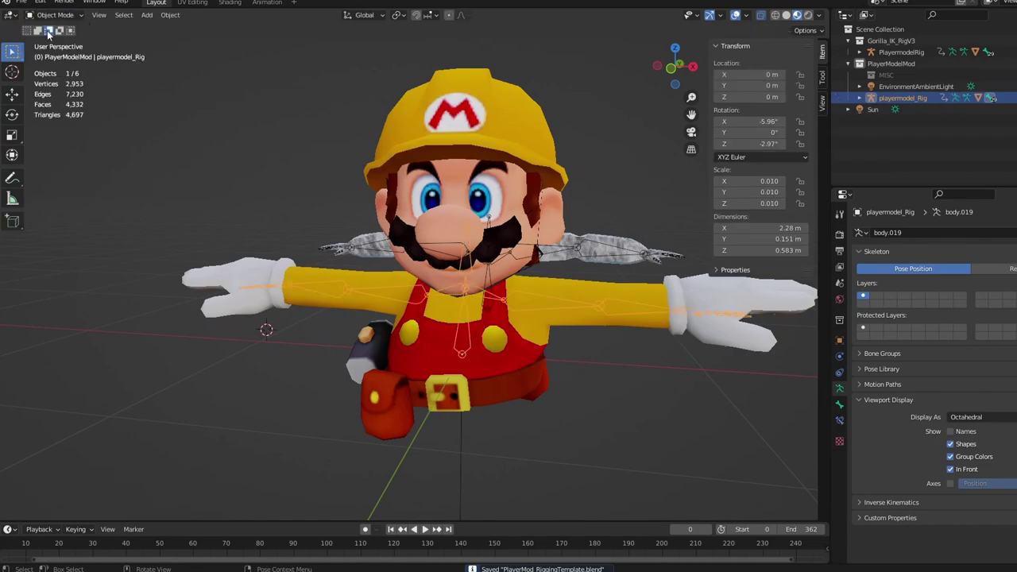
# - Add the Body mesh to the rig selection and save the file
pyautogui.moveTo(424, 279); pyautogui.dragTo(352, 293, button='middle')
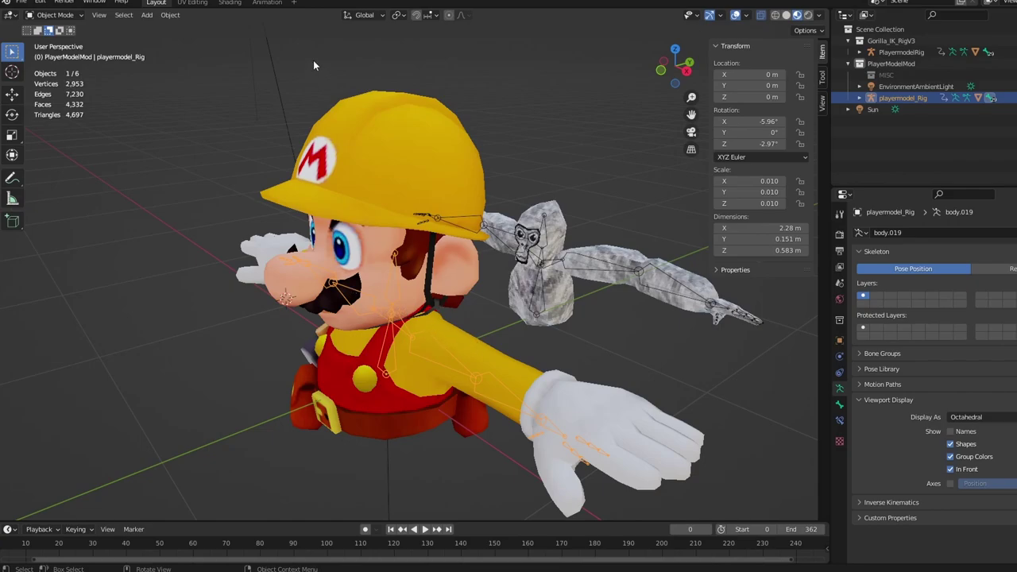
pyautogui.keyDown('shift'); pyautogui.click(355, 133); pyautogui.keyUp('shift')
pyautogui.moveTo(355, 133); pyautogui.dragTo(591, 232, button='middle')
pyautogui.hotkey('ctrl', 's')
pyautogui.moveTo(239, 177); pyautogui.dragTo(533, 162, button='middle')
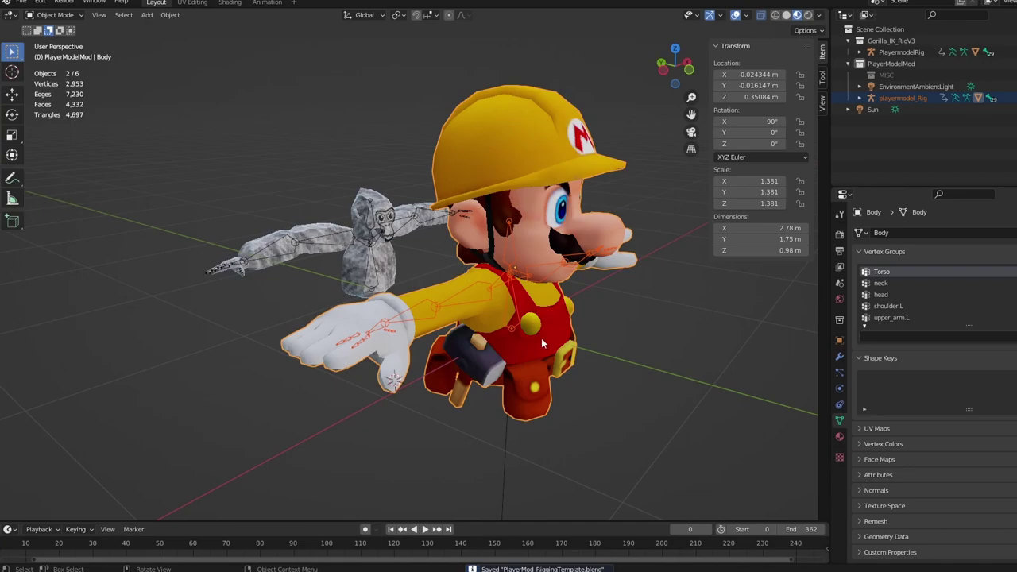
# - Export the selected rig and Body mesh as an FBX named Builder Mario in the Downloads folder
pyautogui.click(21, 3)
pyautogui.moveTo(52, 165)
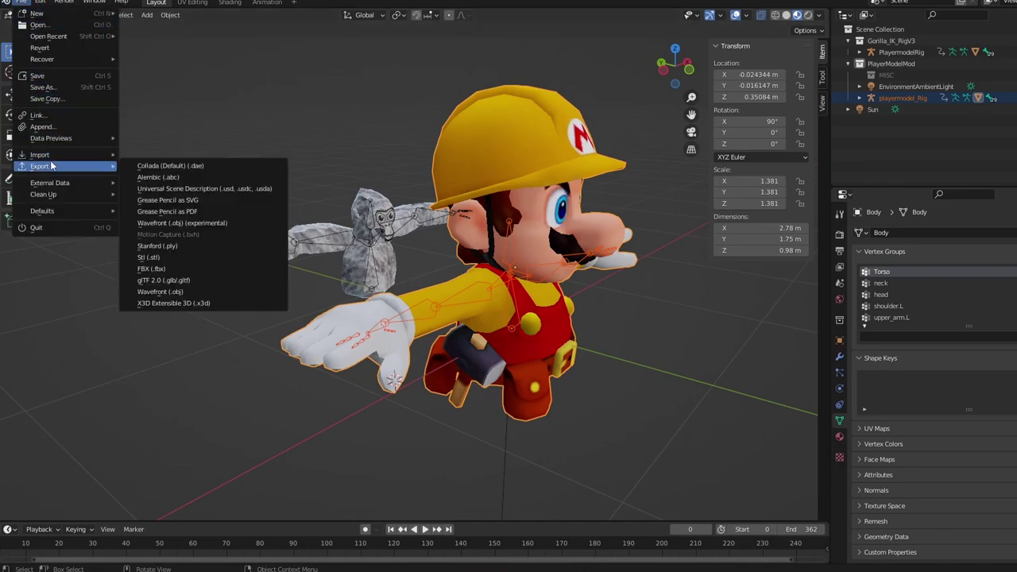
pyautogui.click(195, 268)
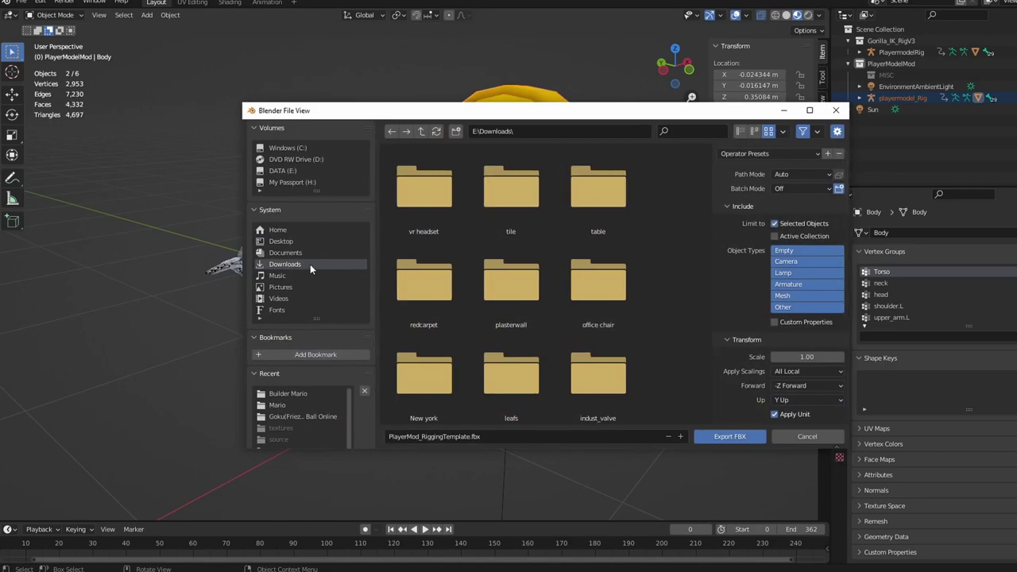
pyautogui.click(518, 436)
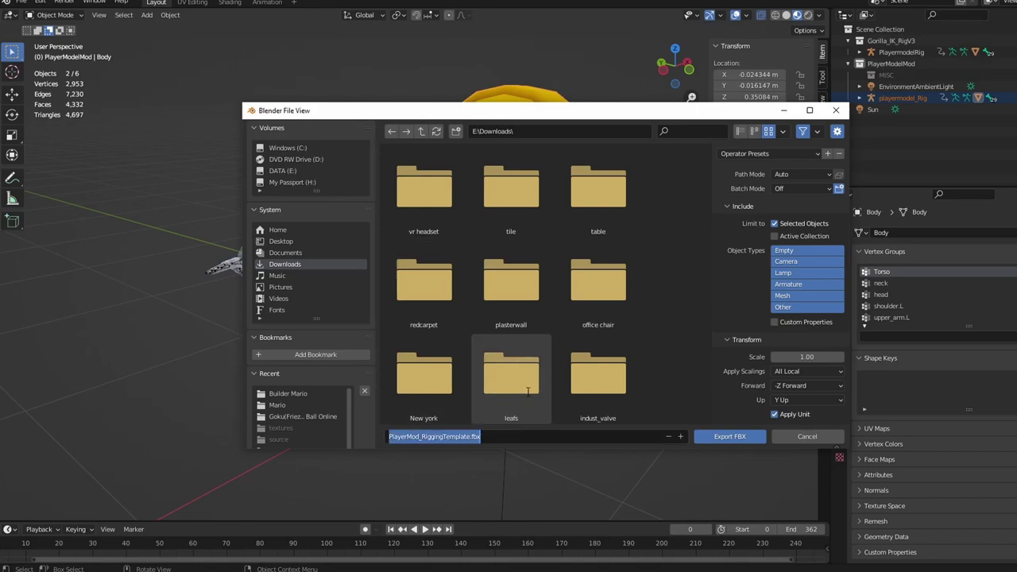
pyautogui.write('Builder Mario')
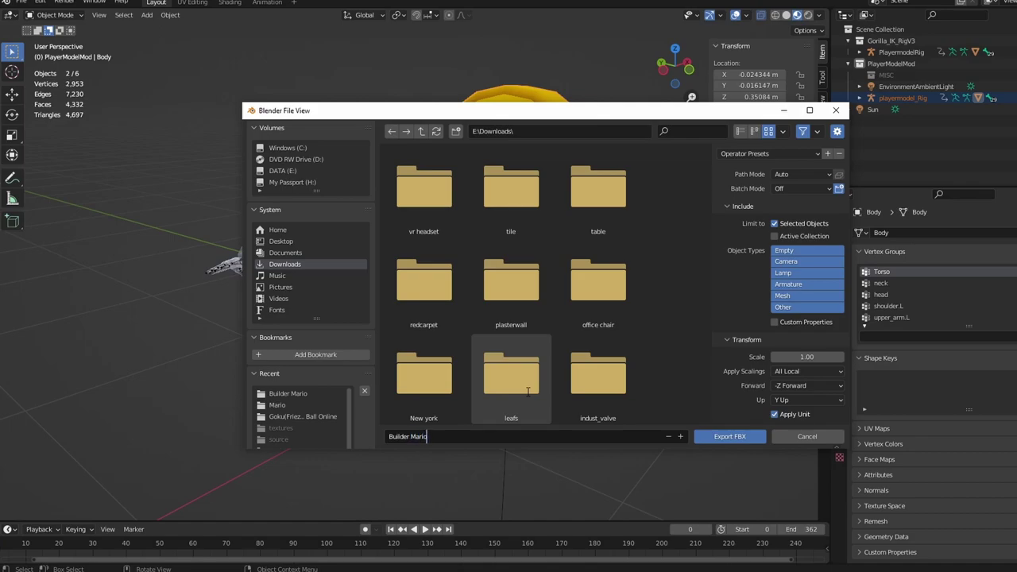
pyautogui.press('Return')
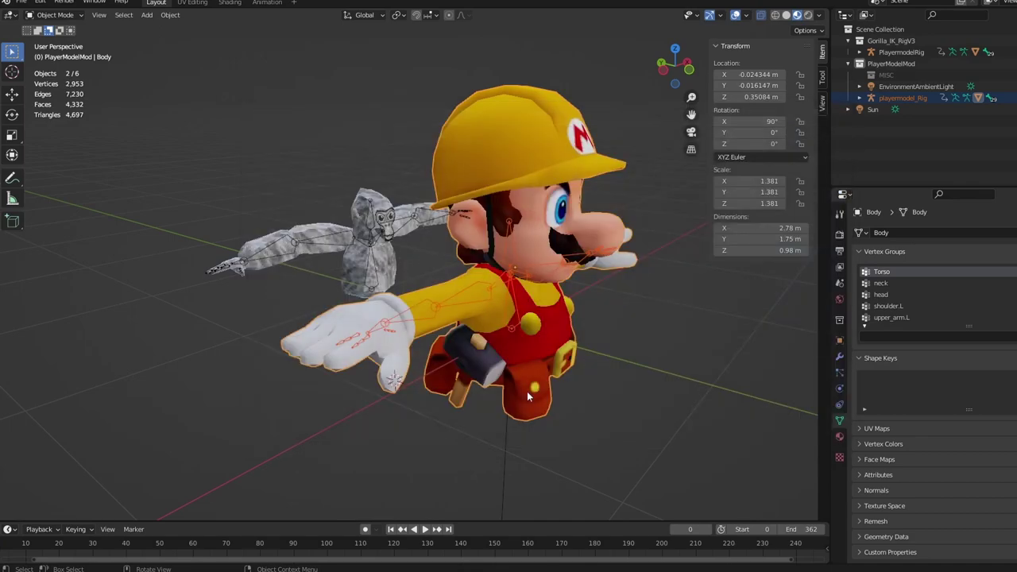
# - Save the file and bring up the Downloads folder in File Explorer
pyautogui.moveTo(526, 391); pyautogui.dragTo(433, 440, button='middle')
pyautogui.hotkey('ctrl', 's')
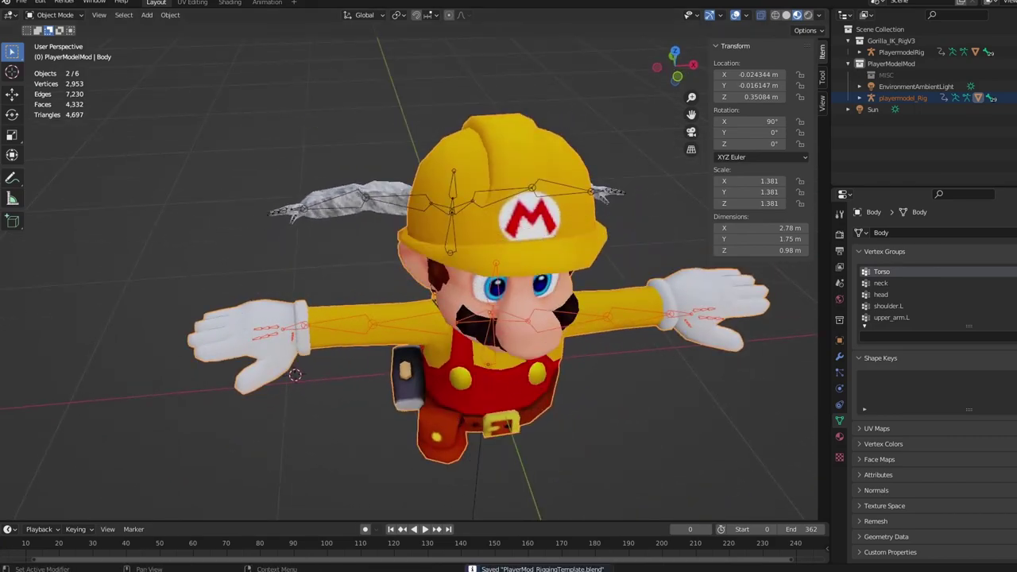
pyautogui.moveTo(1016, 149); pyautogui.dragTo(502, 104)
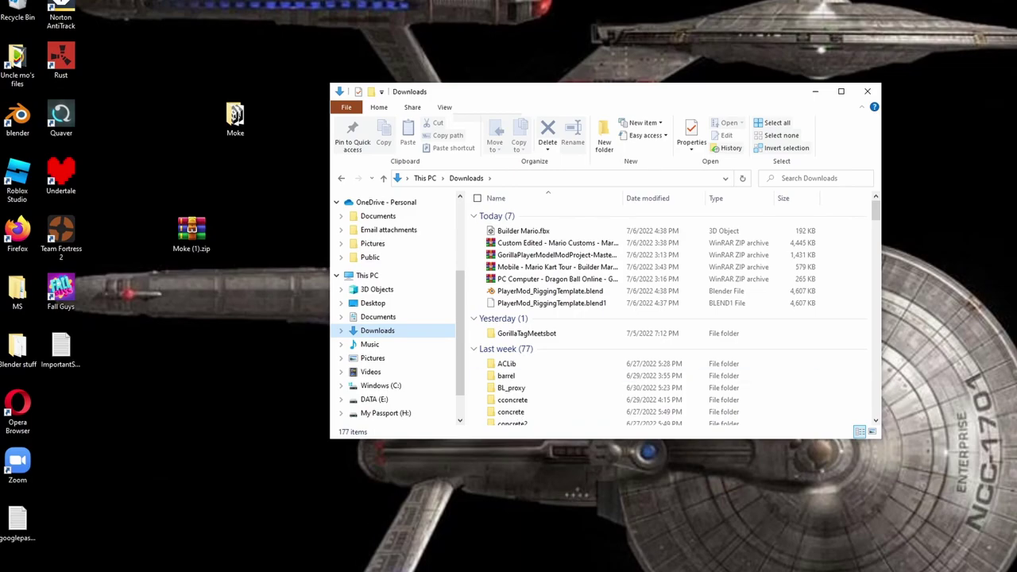
# - Search Windows for Unity Hub and launch it
pyautogui.press('super')
pyautogui.write('uni')
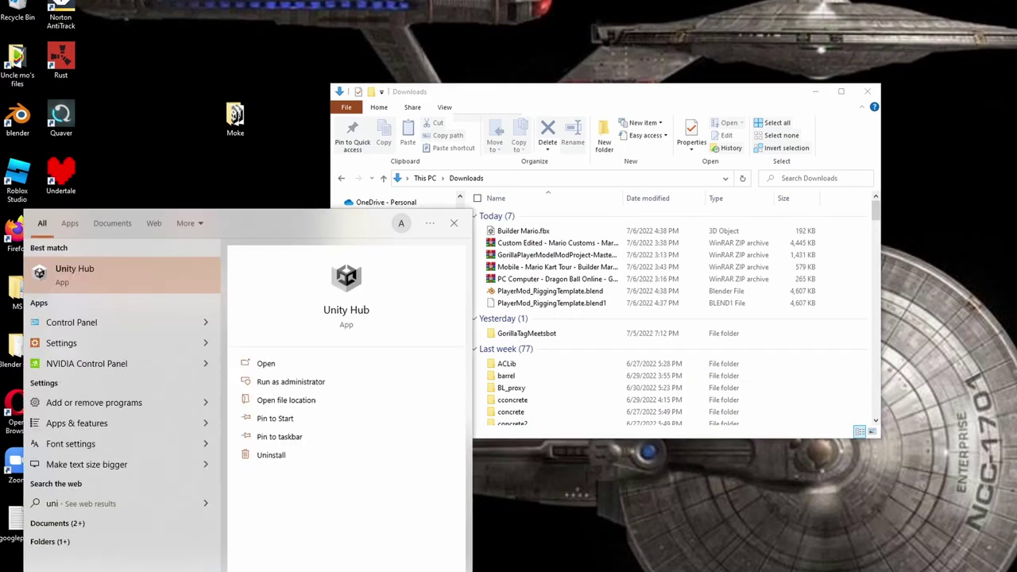
pyautogui.press('Return')
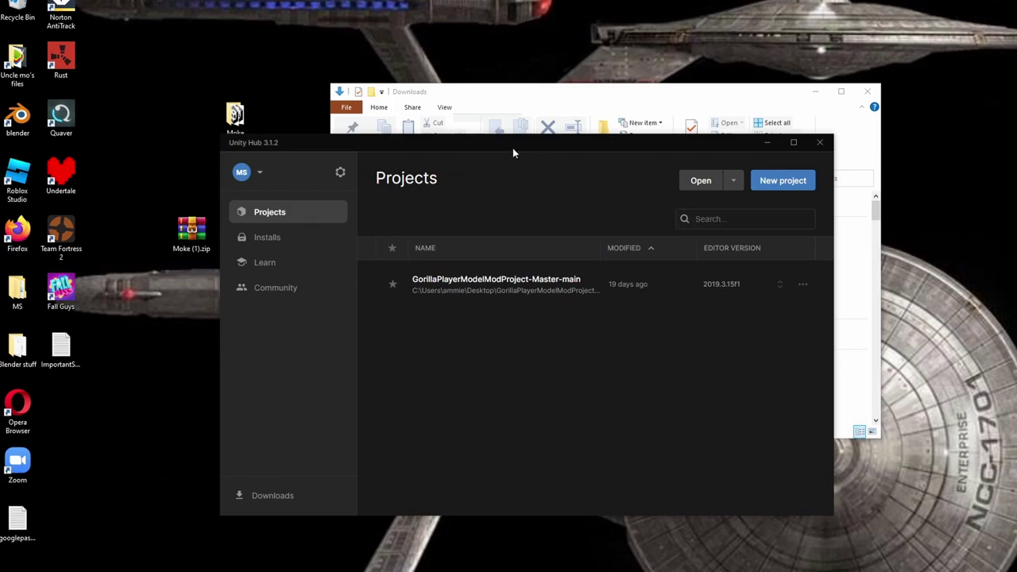
pyautogui.moveTo(512, 148); pyautogui.dragTo(498, 120)
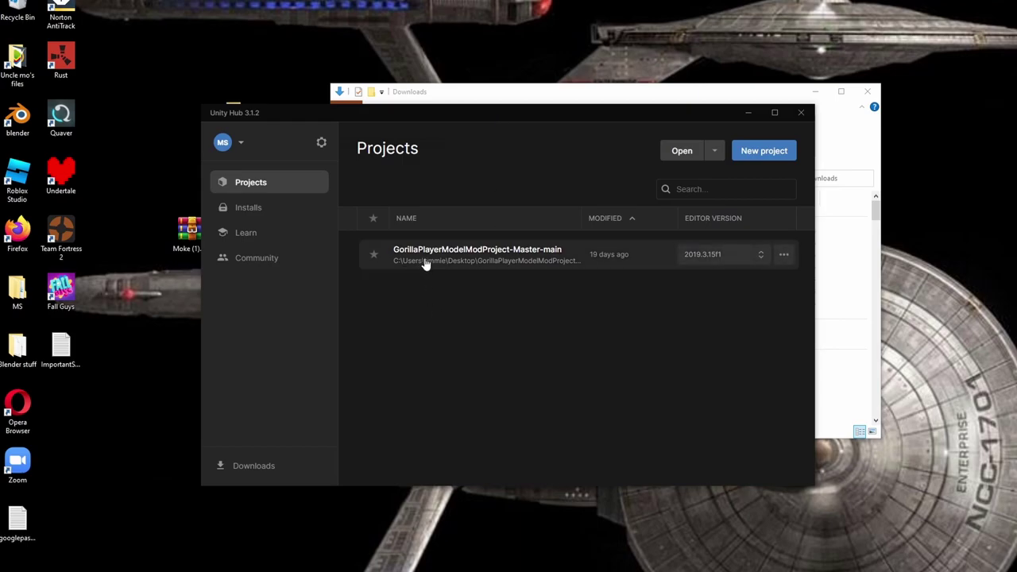
pyautogui.click(718, 158)
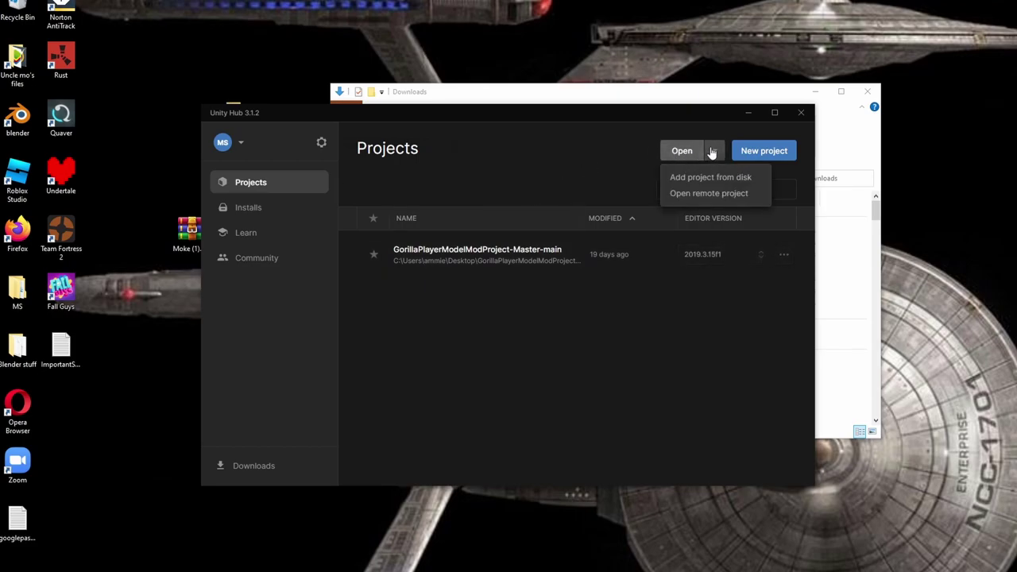
pyautogui.click(691, 177)
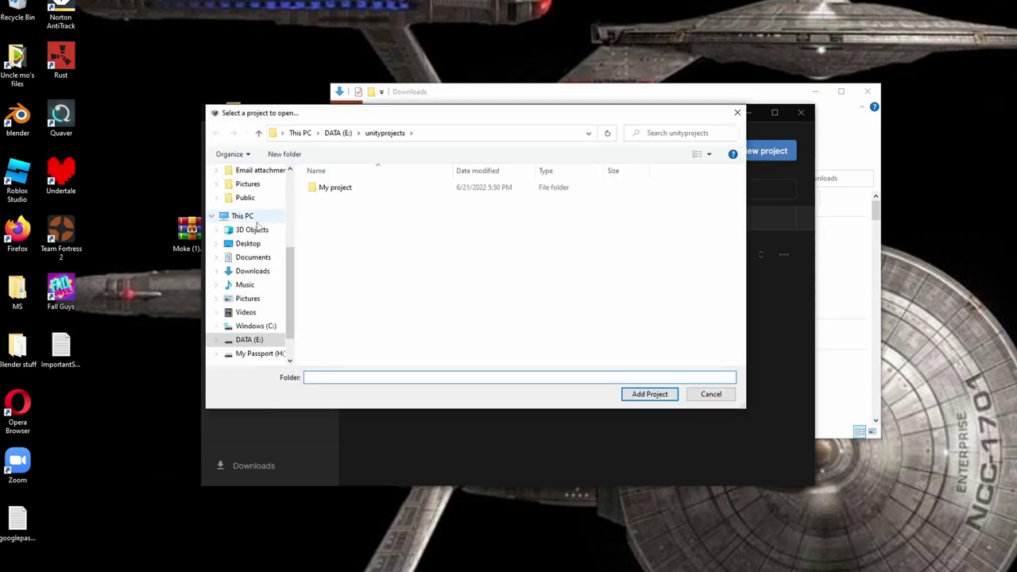
pyautogui.click(263, 270)
pyautogui.scroll(-2, 381, 272)
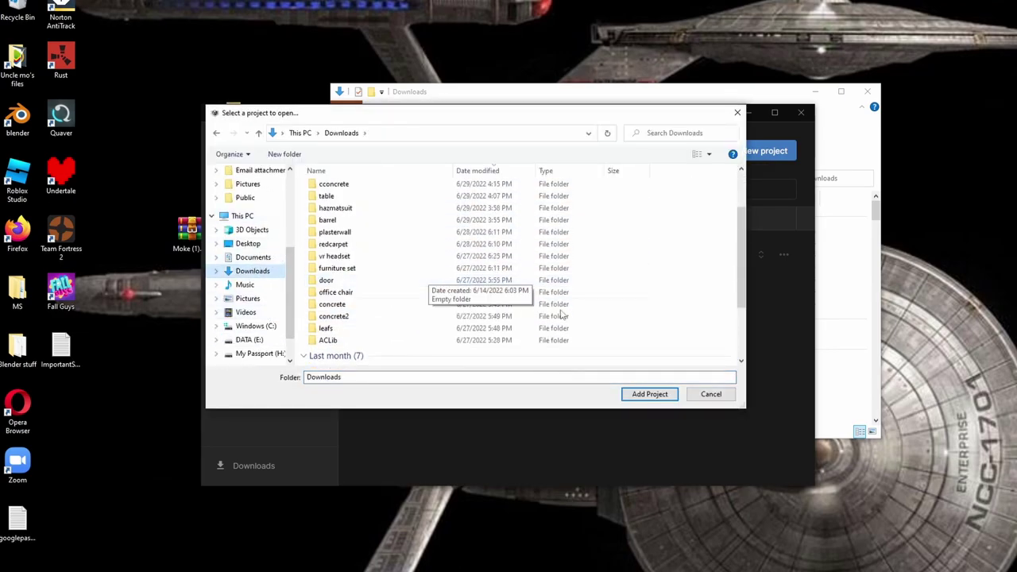
pyautogui.scroll(2, 608, 336)
pyautogui.click(717, 397)
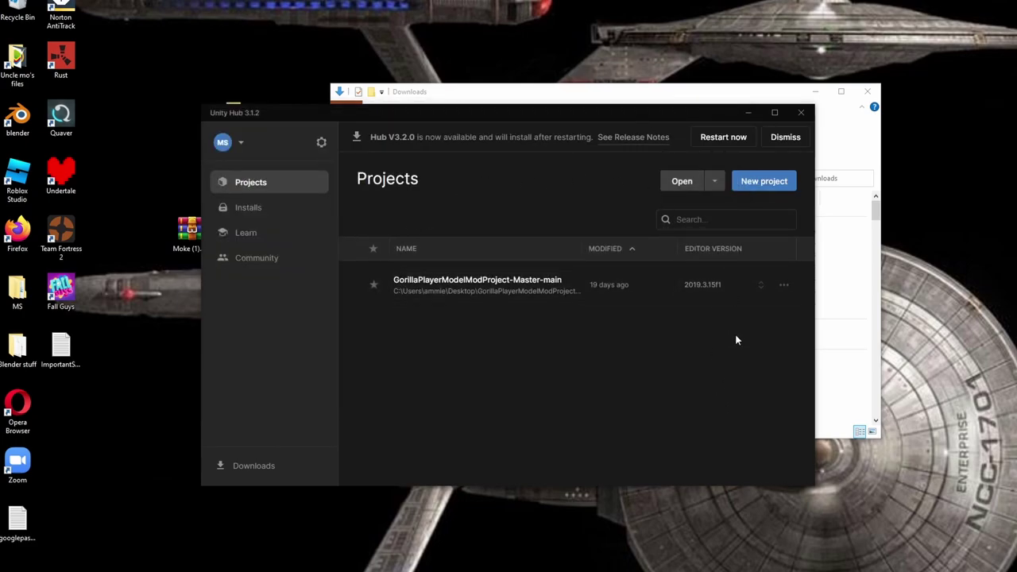
# - Switch to Discord, locate the GorillaPlayerModelModProject-Master GitHub link in the nachos-assets channel, and return to Unity Hub
pyautogui.moveTo(598, 107); pyautogui.dragTo(616, 129)
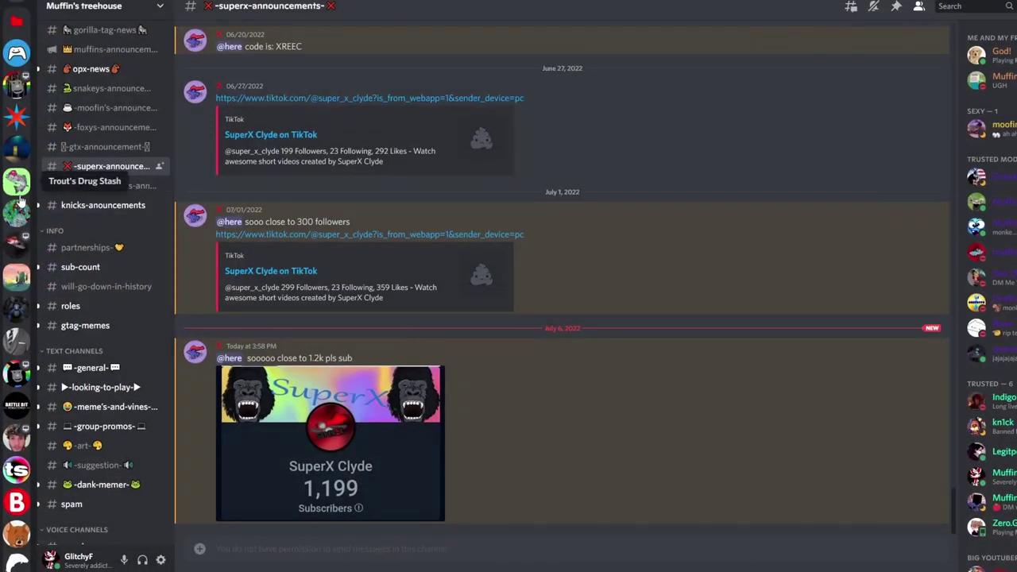
pyautogui.click(16, 182)
pyautogui.click(16, 211)
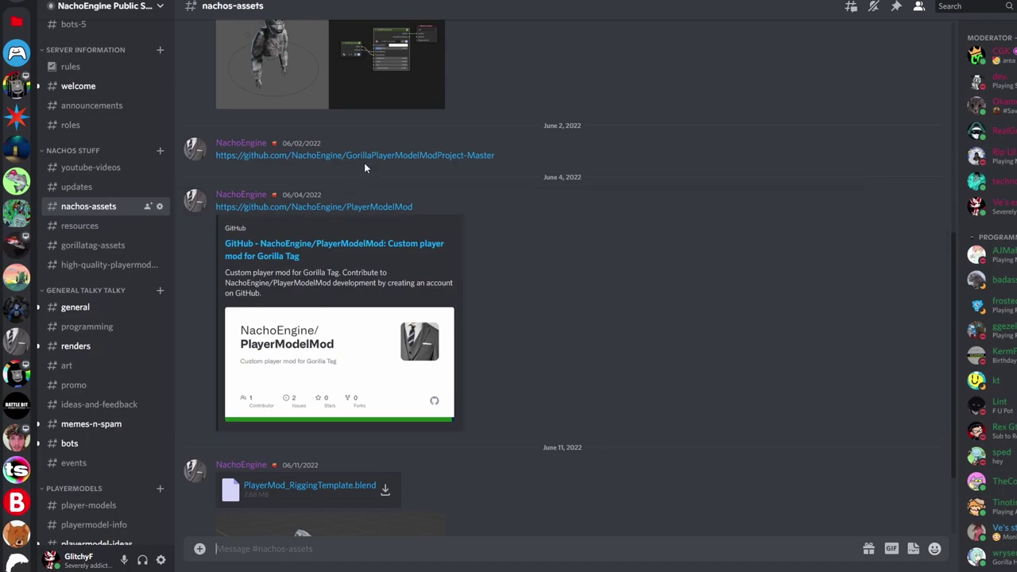
pyautogui.moveTo(504, 157); pyautogui.dragTo(193, 159)
pyautogui.click(333, 189)
pyautogui.hotkey('alt', 'Tab')
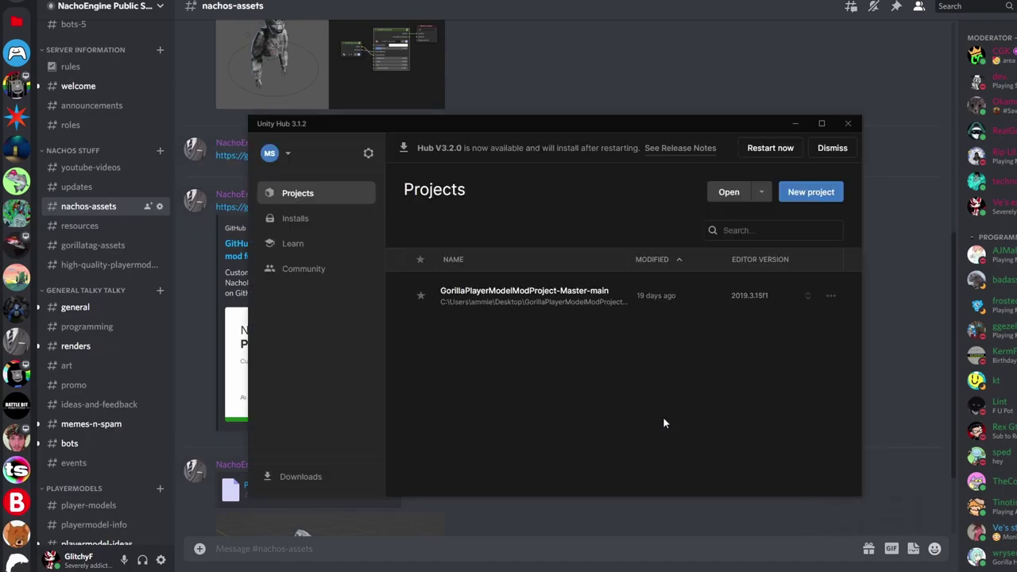
# - Open the GorillaPlayerModelModProject-Master-main project in Unity and bring the whole existing player model into view
pyautogui.click(510, 301)
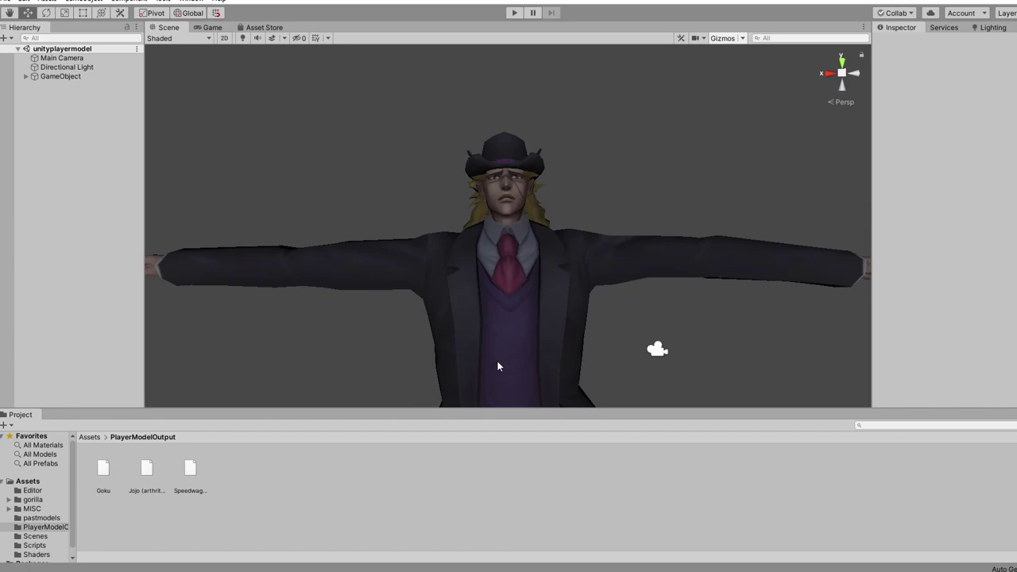
pyautogui.press('s')
pyautogui.moveTo(534, 333); pyautogui.dragTo(531, 368, button='right')
pyautogui.press('w')
pyautogui.press('s')
pyautogui.press('w')
pyautogui.press('d')
pyautogui.scroll(-3, 540, 371)
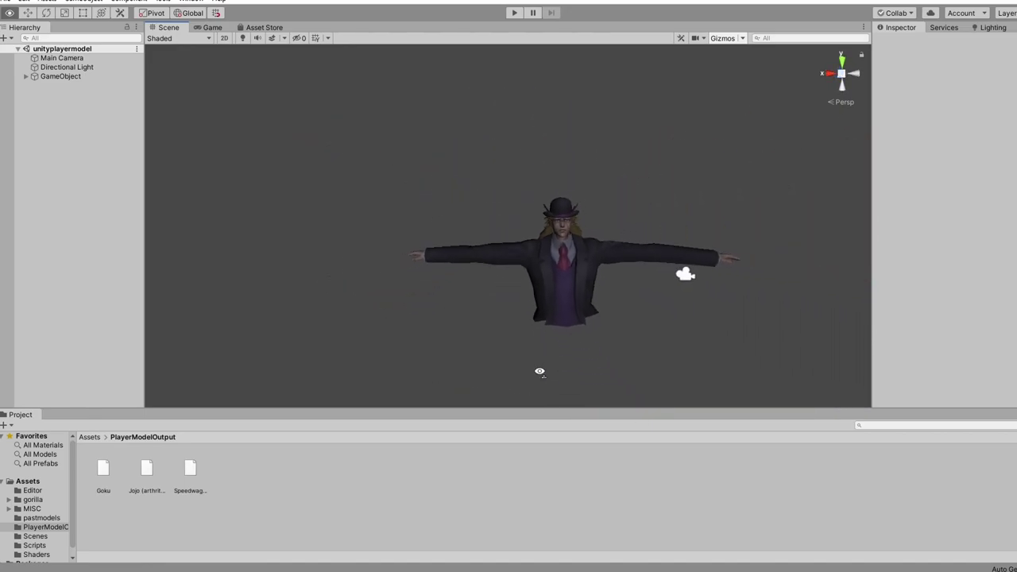
# - Delete the existing GameObject containing the speedwaggon model from the scene
pyautogui.click(537, 251)
pyautogui.click(79, 77)
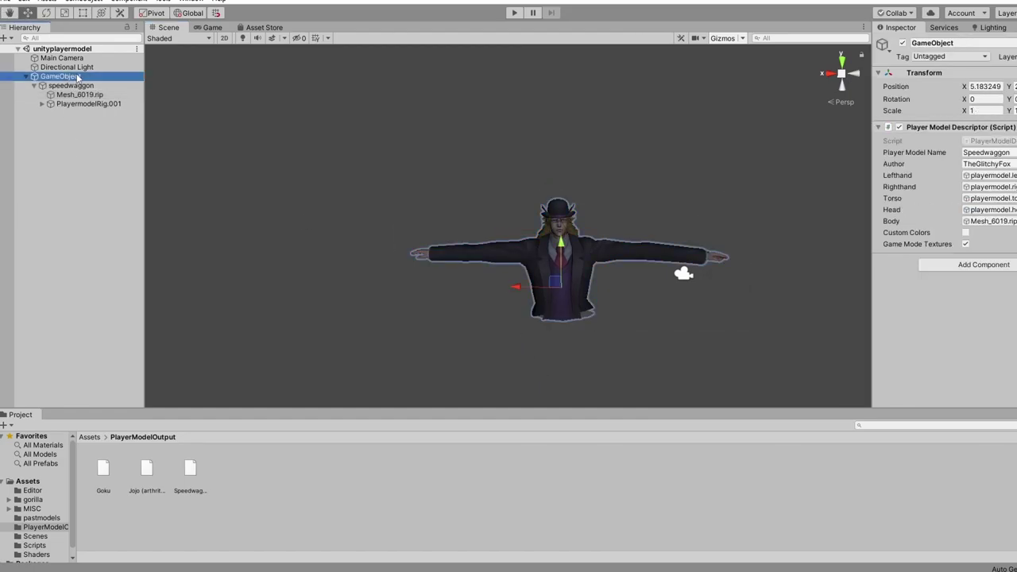
pyautogui.press('Delete')
pyautogui.moveTo(325, 169); pyautogui.dragTo(401, 196, button='right')
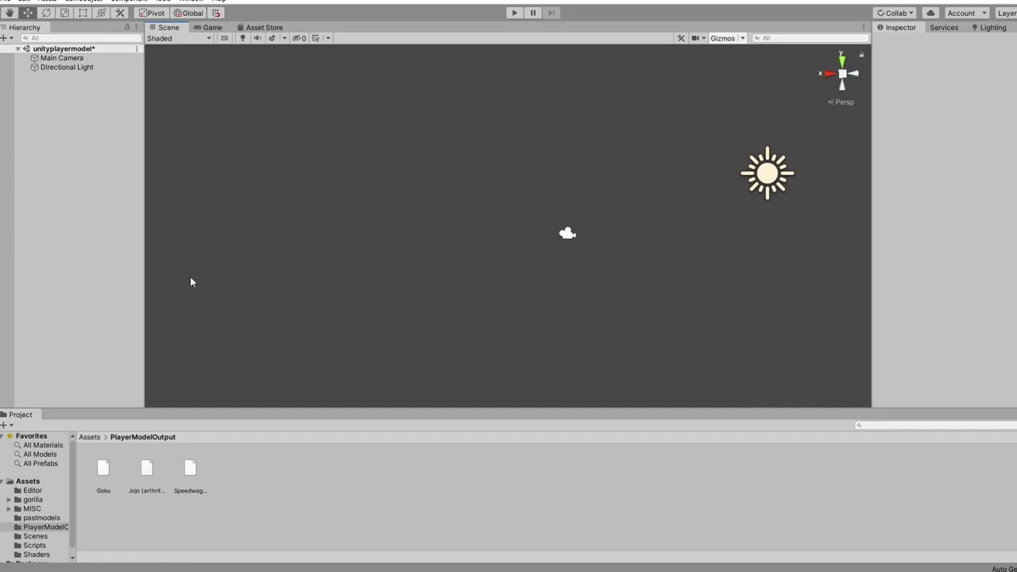
# - Open the project's root Assets folder and inspect the Main Camera and Directional Light objects left in the scene
pyautogui.click(106, 475)
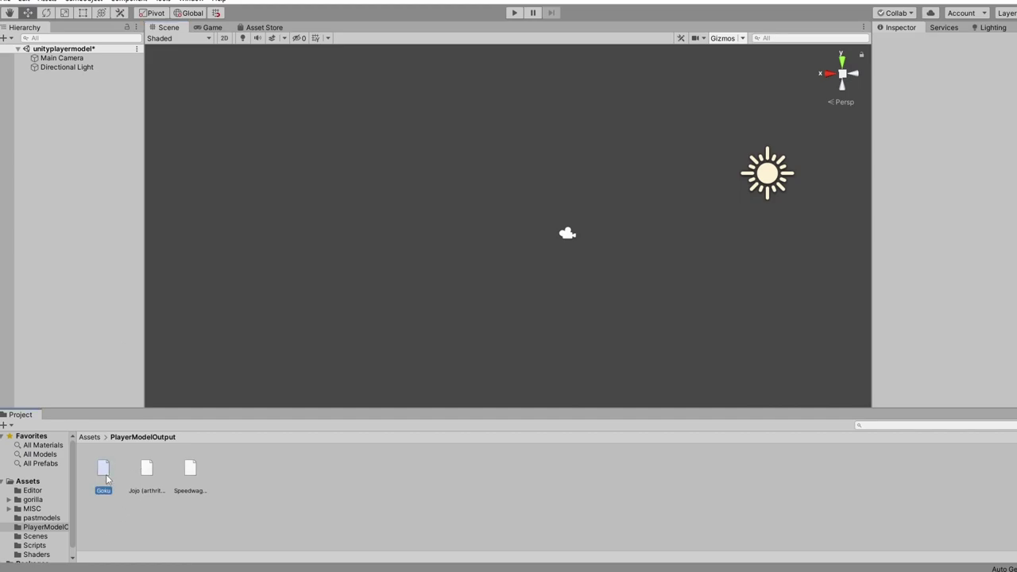
pyautogui.click(36, 483)
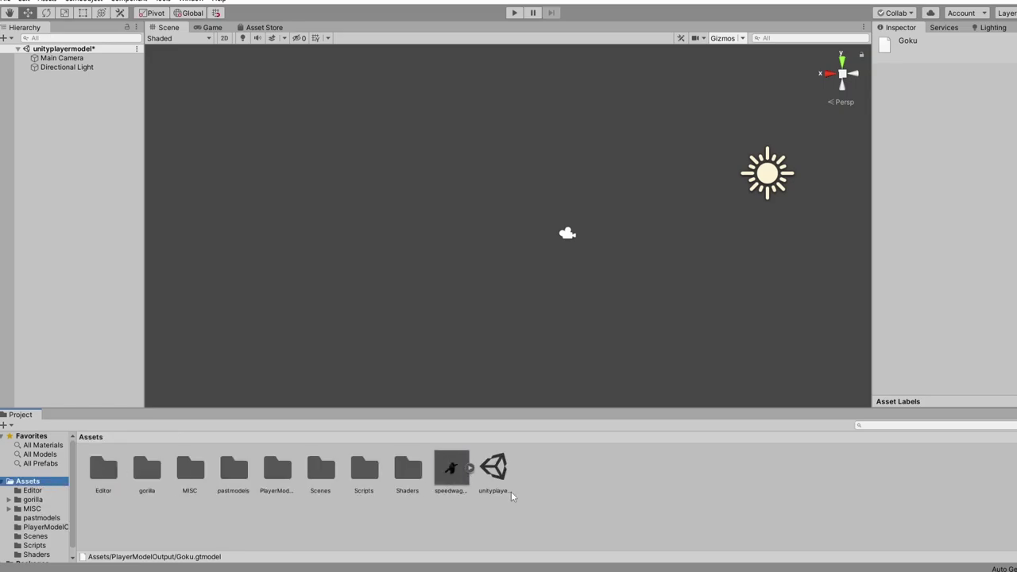
pyautogui.click(64, 61)
pyautogui.click(64, 70)
pyautogui.moveTo(565, 230); pyautogui.dragTo(699, 275, button='right')
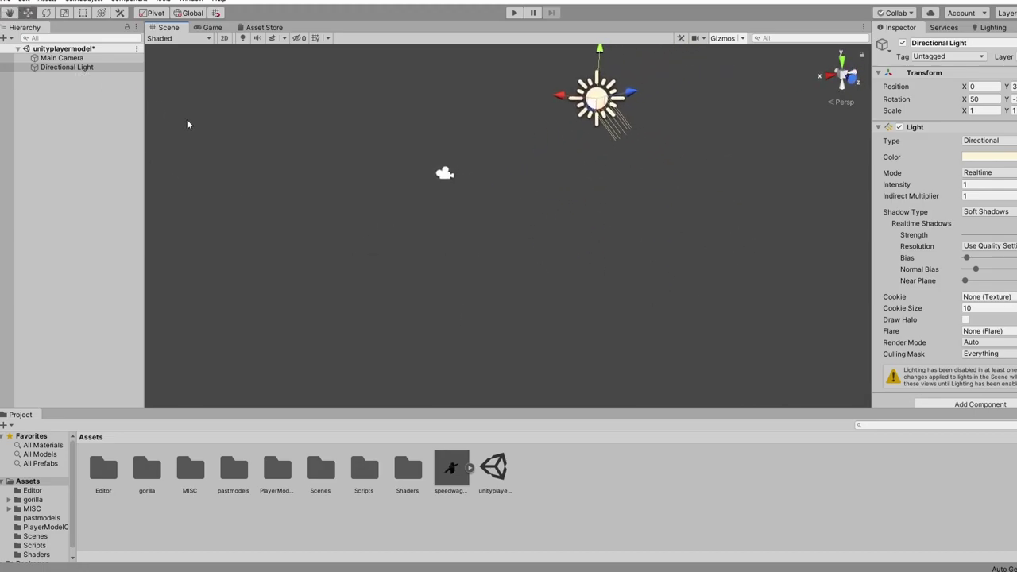
pyautogui.moveTo(269, 188); pyautogui.dragTo(395, 206, button='right')
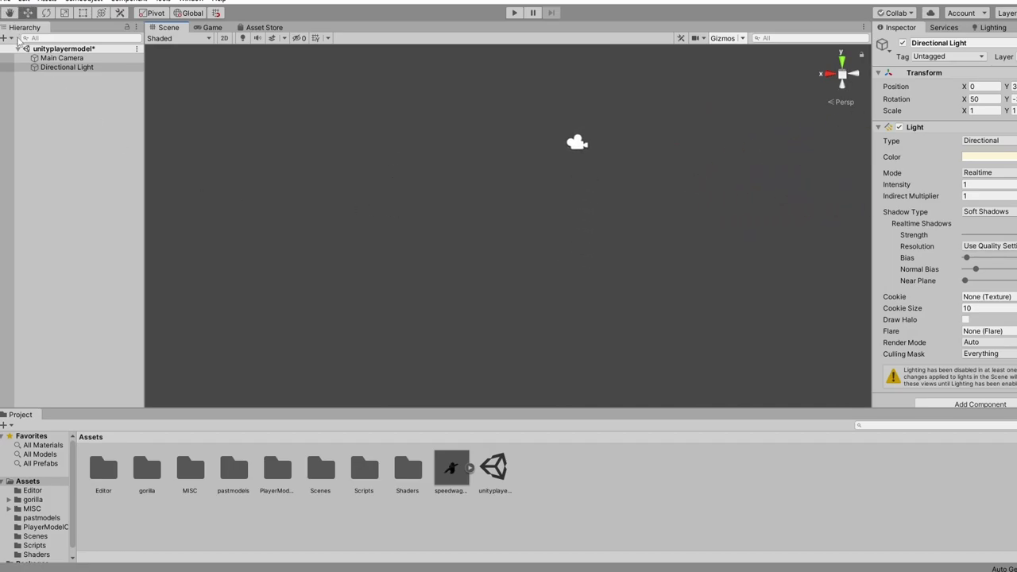
# - Create an empty GameObject in the unityplayermodel scene
pyautogui.click(89, 163)
pyautogui.rightClick(79, 142)
pyautogui.click(94, 248)
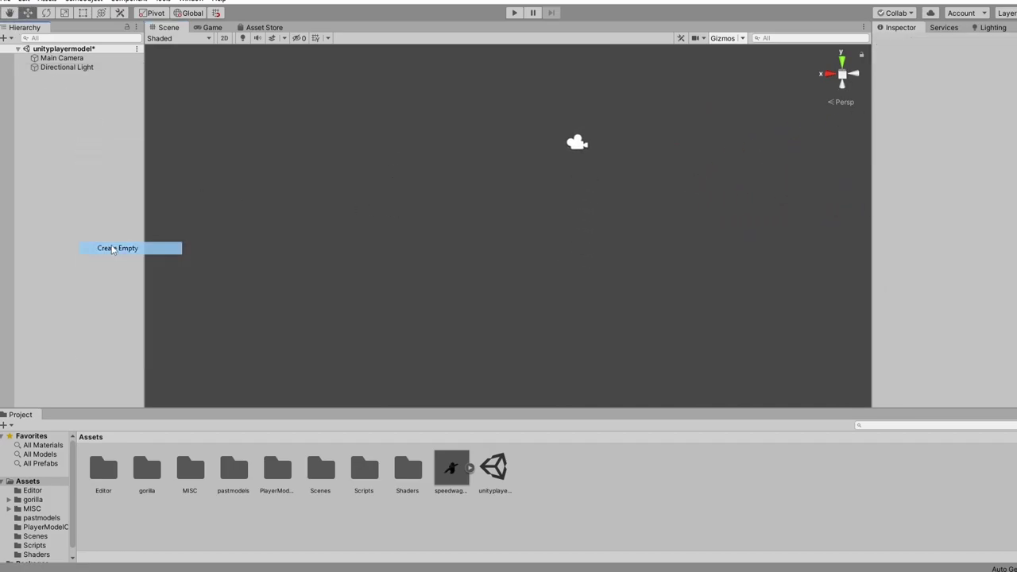
pyautogui.click(95, 222)
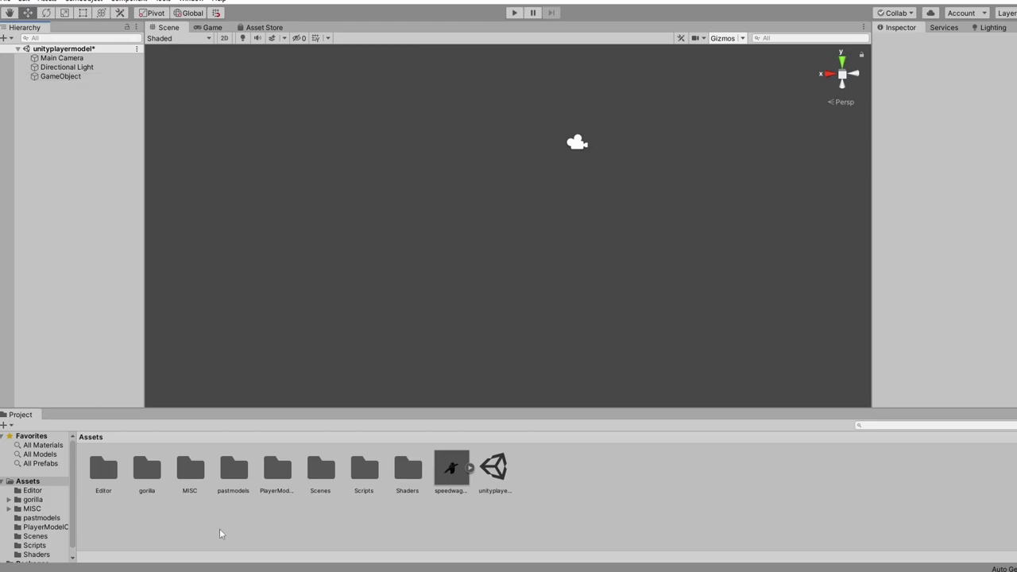
# - Import Builder Mario.fbx from the Downloads folder into the project's Assets folder
pyautogui.moveTo(405, 569)
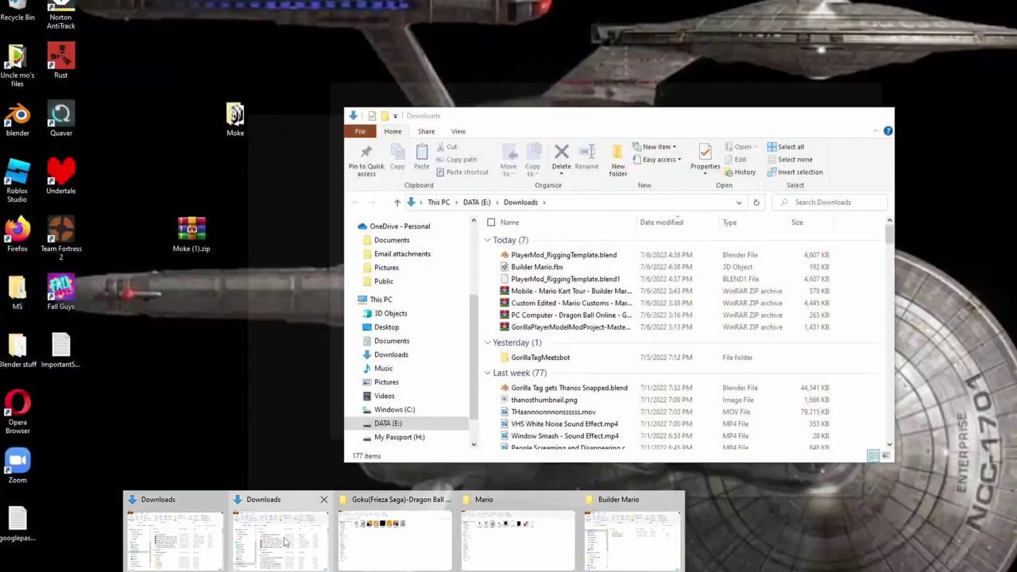
pyautogui.click(290, 528)
pyautogui.click(519, 269)
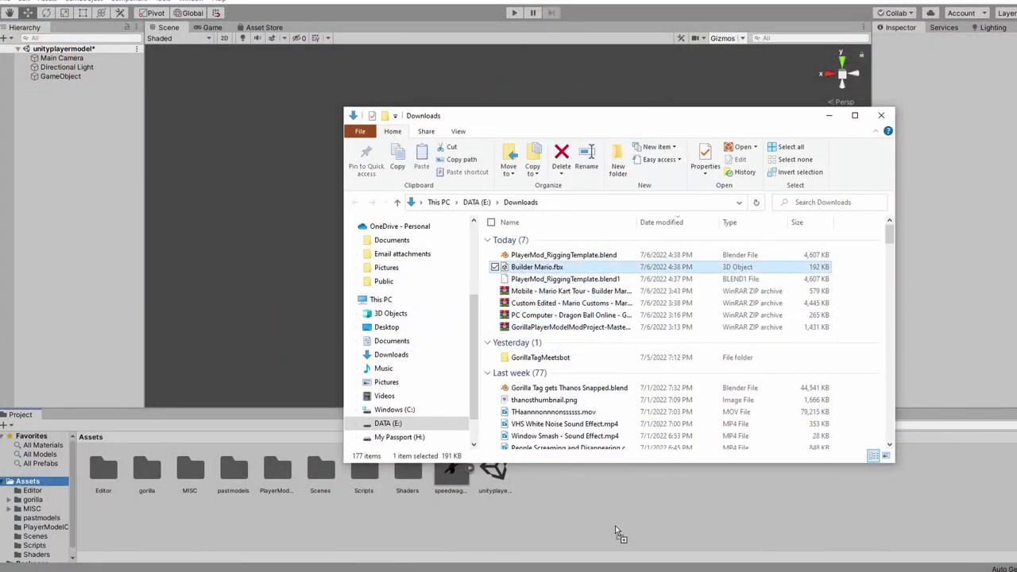
pyautogui.moveTo(524, 267); pyautogui.dragTo(549, 511)
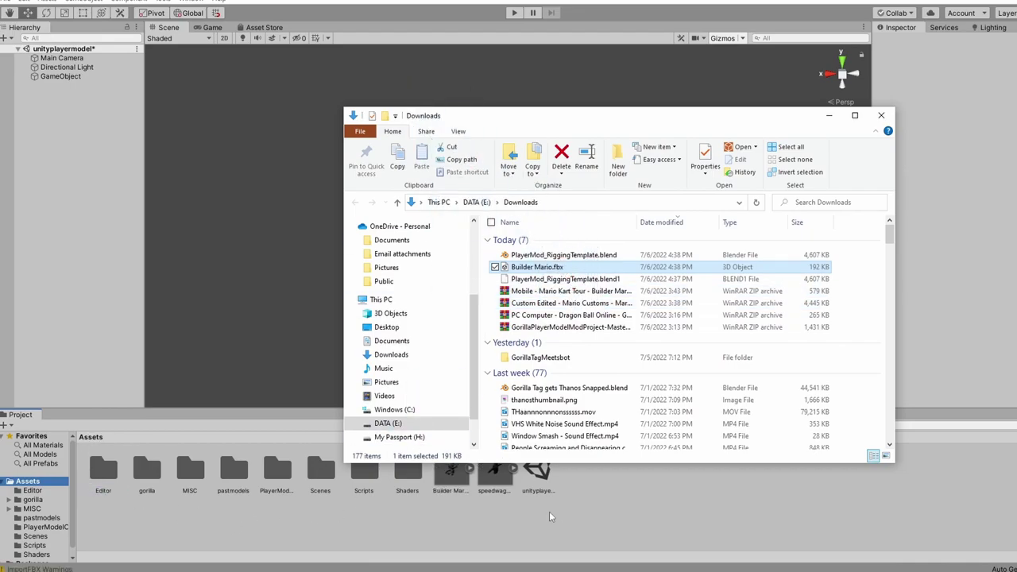
pyautogui.click(549, 511)
# - Place the Builder Mario model in the scene and set its position to 0 on X, Y and Z
pyautogui.click(451, 466)
pyautogui.moveTo(450, 466); pyautogui.dragTo(522, 208)
pyautogui.click(995, 97)
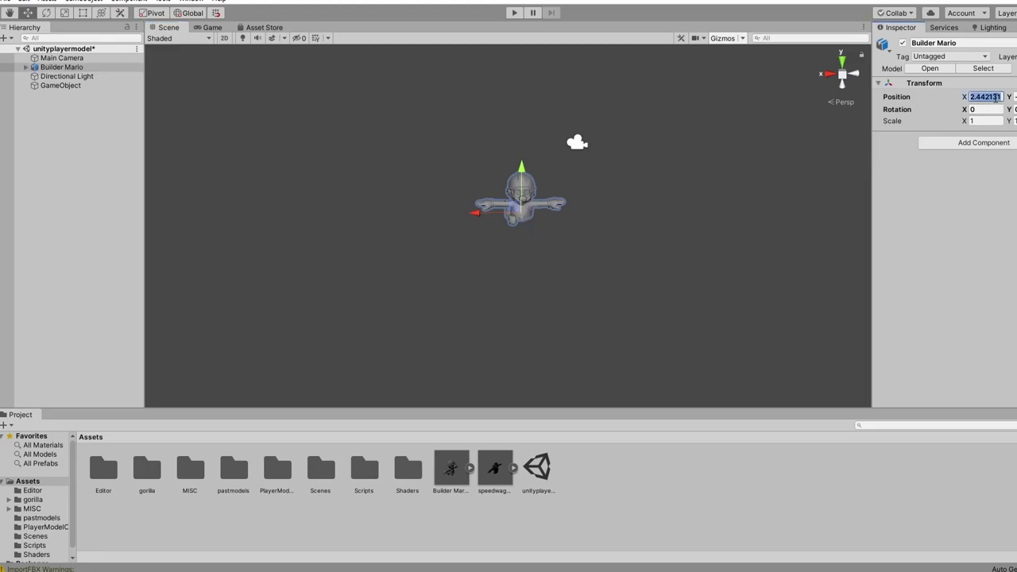
pyautogui.write('0')
pyautogui.press('Tab')
pyautogui.write('0')
pyautogui.press('Tab')
pyautogui.write('0')
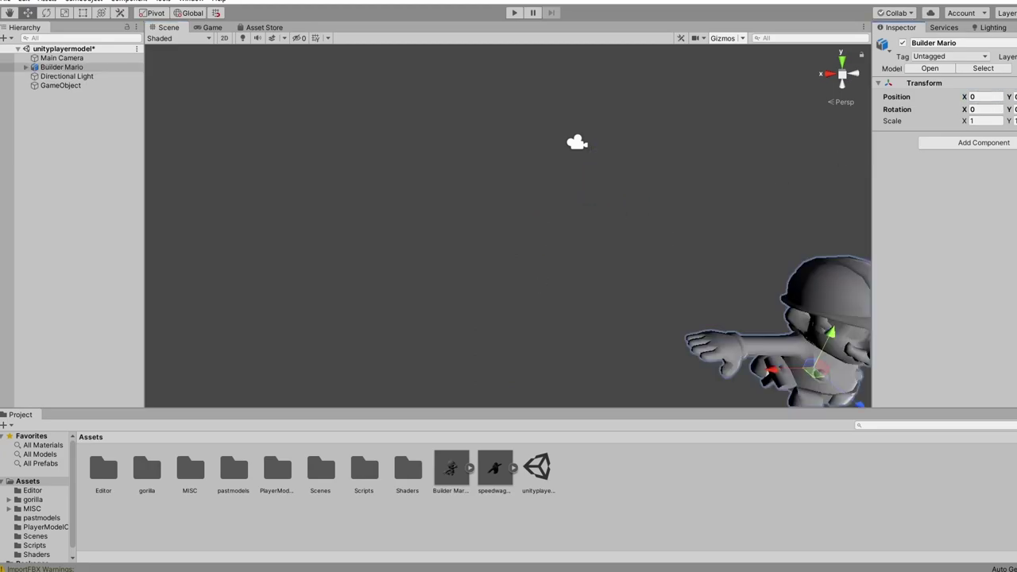
# - Unpack the Builder Mario prefab and make it a child of the empty GameObject
pyautogui.moveTo(735, 280); pyautogui.dragTo(717, 215, button='right')
pyautogui.press('w')
pyautogui.press('s')
pyautogui.press('w')
pyautogui.press('a')
pyautogui.press('d')
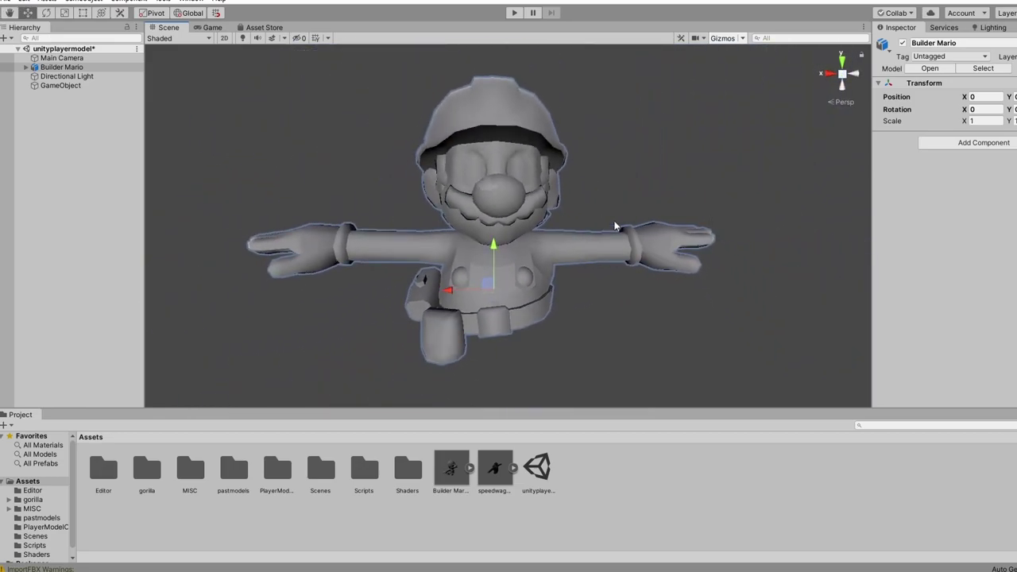
pyautogui.rightClick(62, 68)
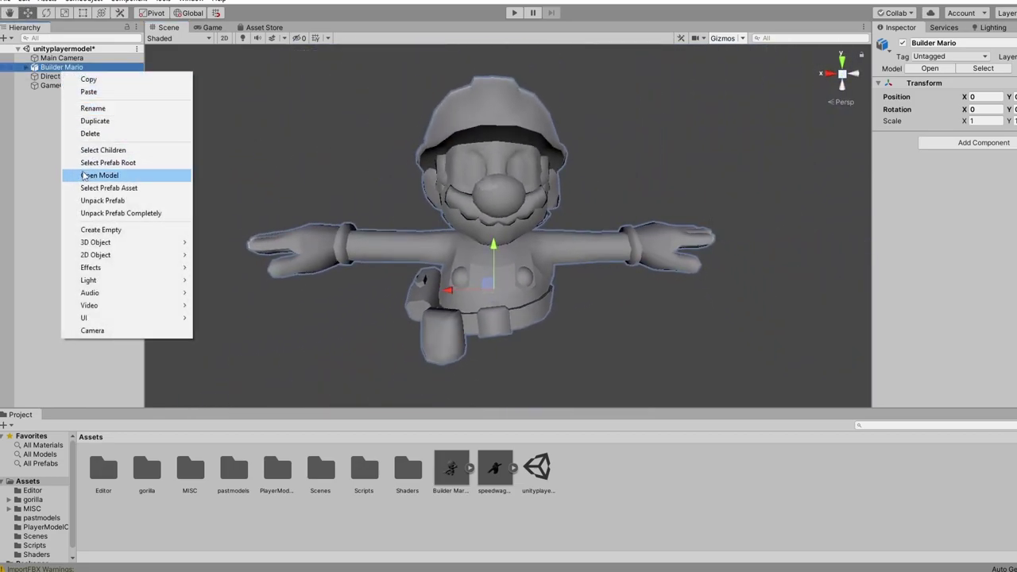
pyautogui.click(103, 200)
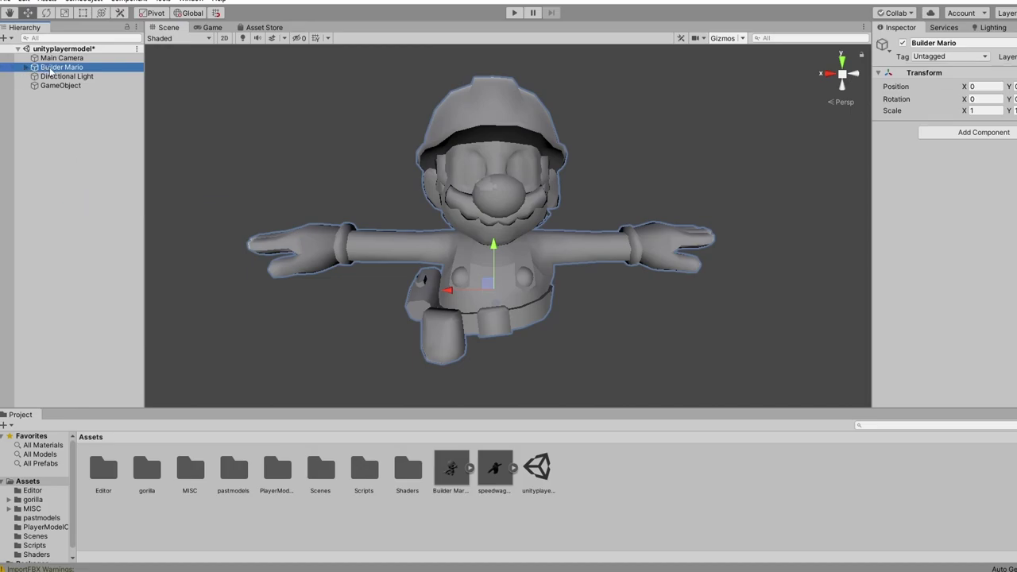
pyautogui.moveTo(50, 70); pyautogui.dragTo(56, 88)
# - Add the Player Model Descriptor component to the GameObject and set its Player Model Name to Builder Mario
pyautogui.click(45, 79)
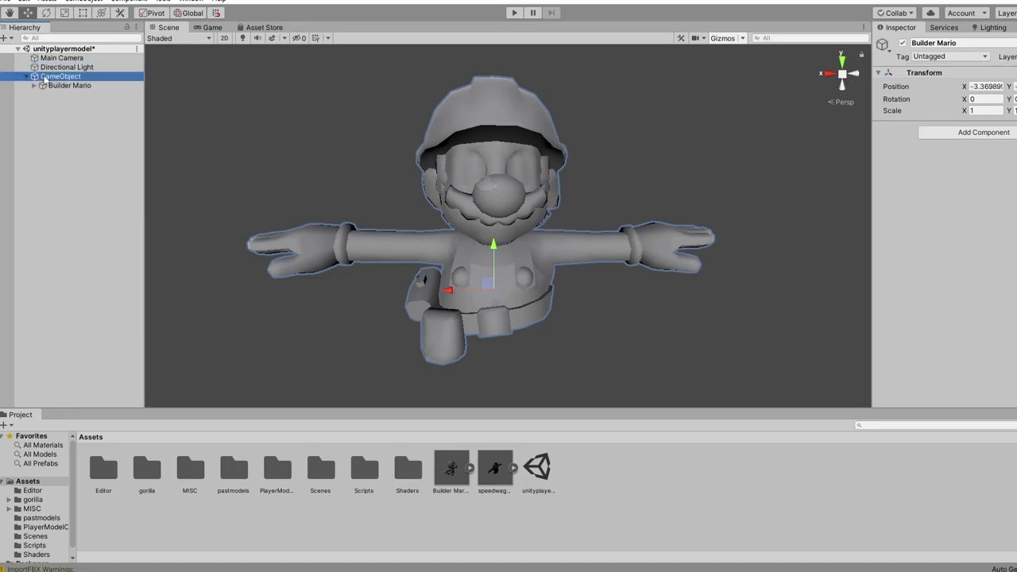
pyautogui.click(921, 134)
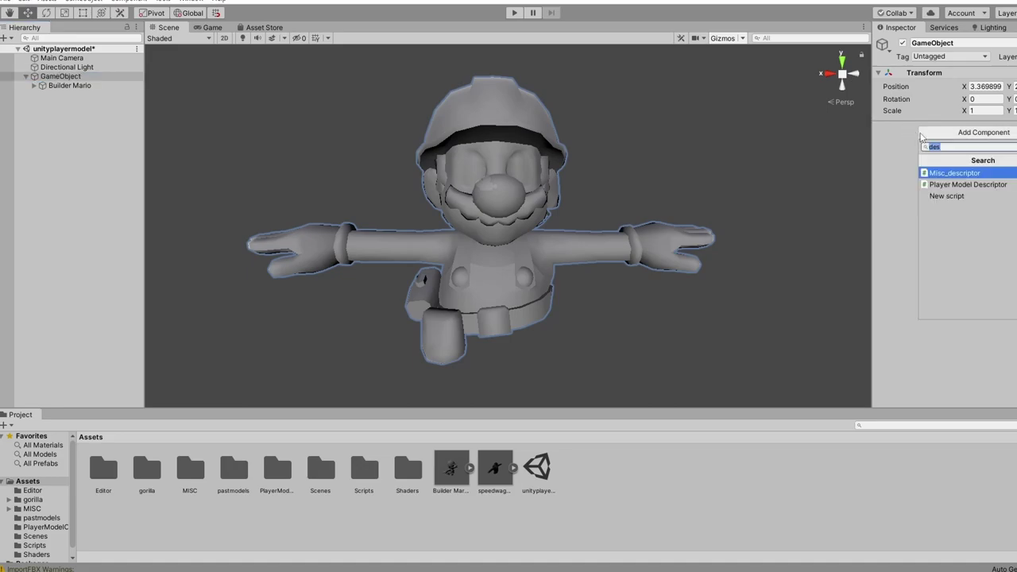
pyautogui.click(965, 184)
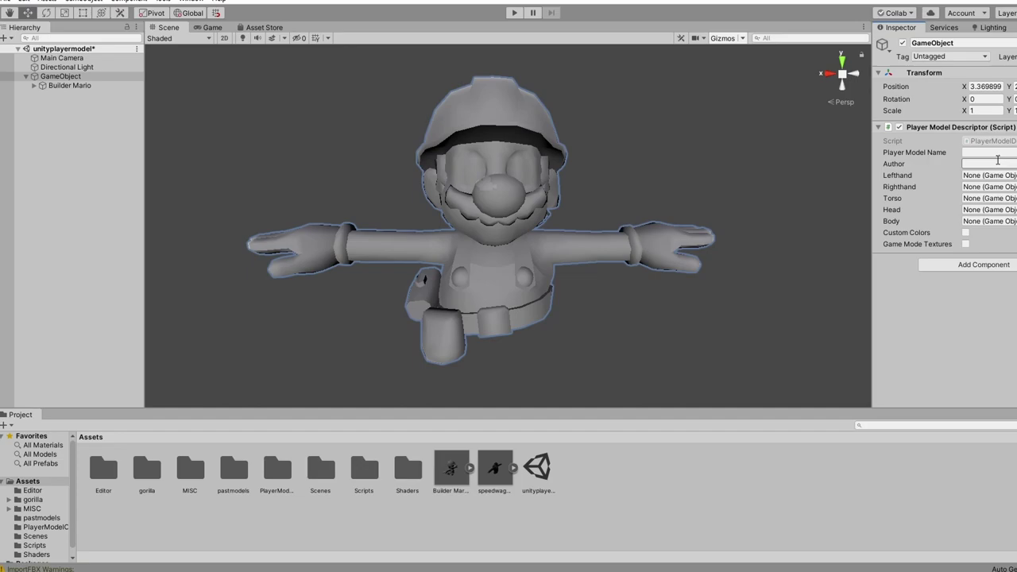
pyautogui.click(1006, 154)
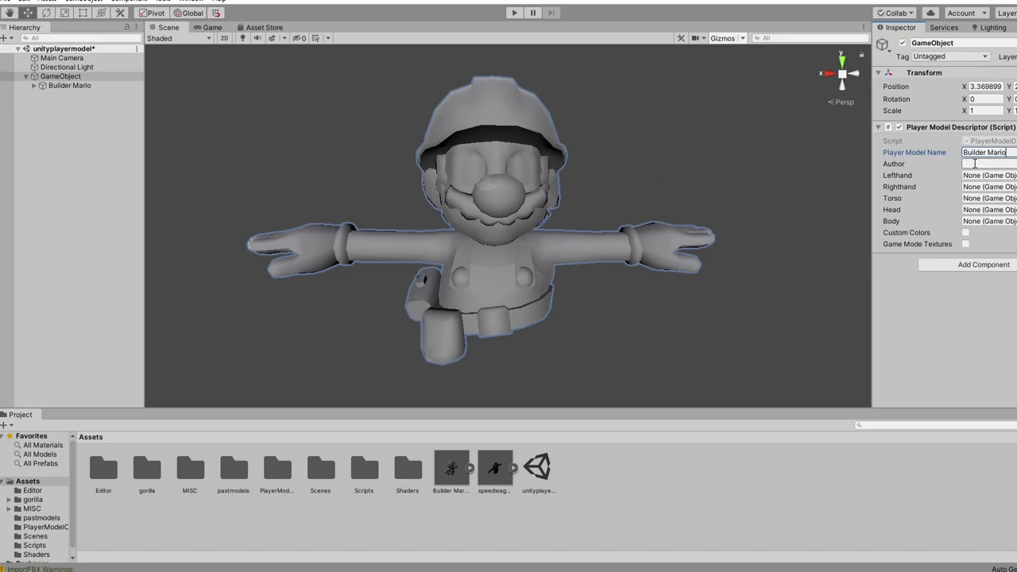
# - Copy the account's username from Discord and paste it as the Author in the Player Model Descriptor
pyautogui.click(964, 165)
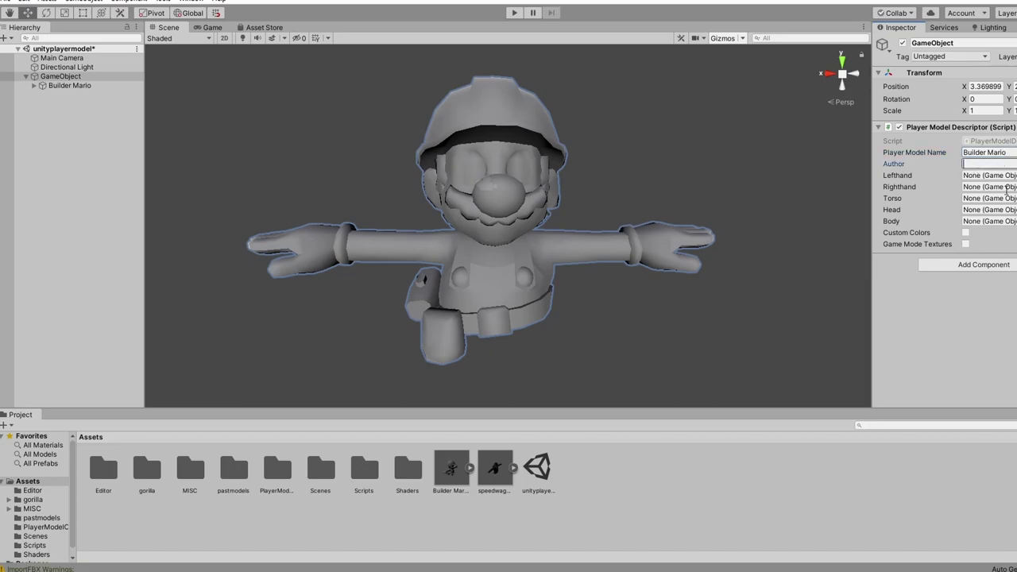
pyautogui.hotkey('alt', 'Tab')
pyautogui.click(80, 562)
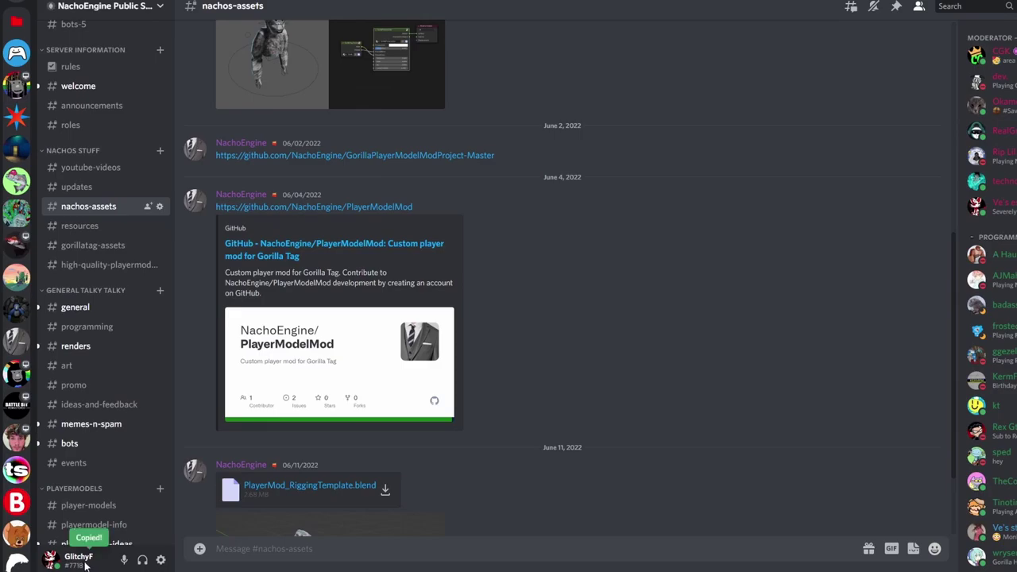
pyautogui.hotkey('alt', 'Tab')
pyautogui.hotkey('ctrl', 'v')
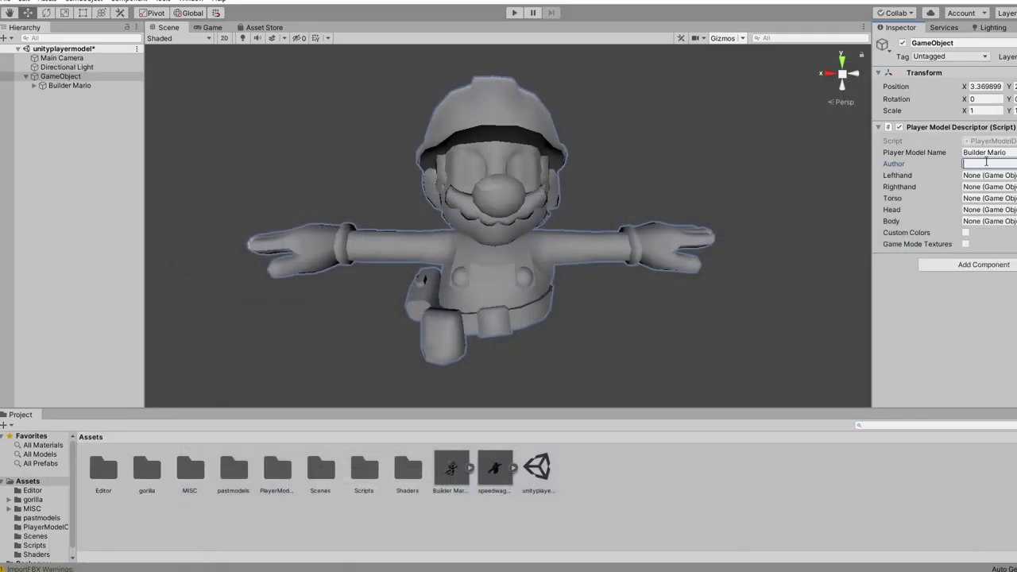
pyautogui.press('Return')
# - Assign the hand.L bone to the Lefthand slot of the Player Model Descriptor
pyautogui.moveTo(587, 311); pyautogui.dragTo(547, 322, button='right')
pyautogui.click(1015, 175)
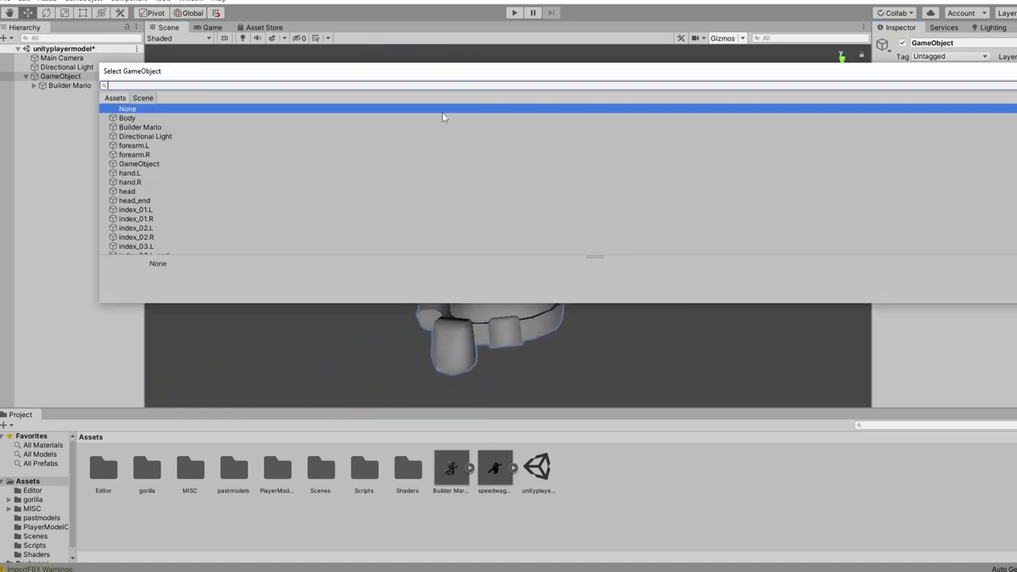
pyautogui.moveTo(112, 77); pyautogui.dragTo(103, 164)
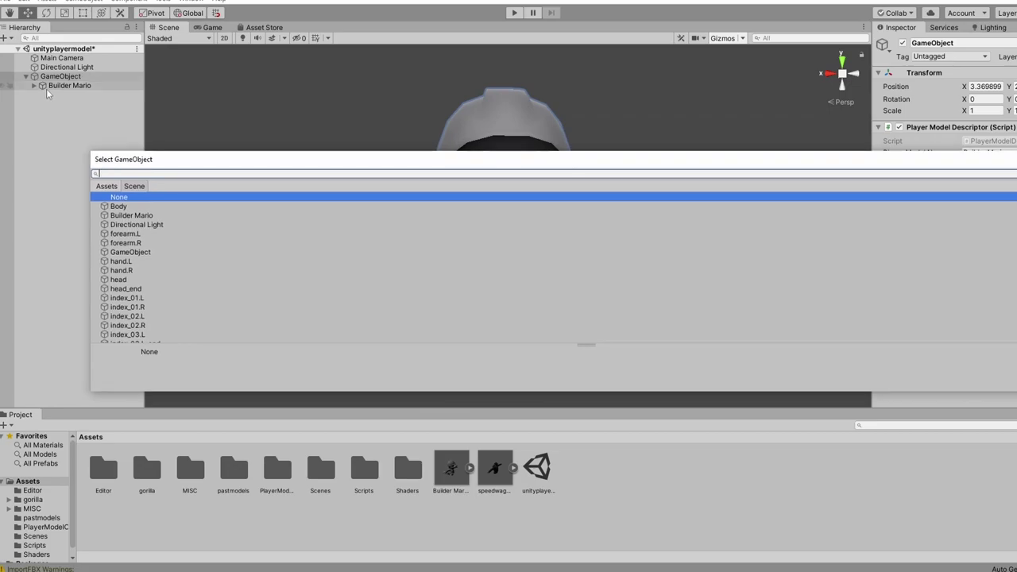
pyautogui.write('left')
pyautogui.press('BackSpace')
pyautogui.press('BackSpace')
pyautogui.press('BackSpace')
pyautogui.press('BackSpace')
pyautogui.write('han')
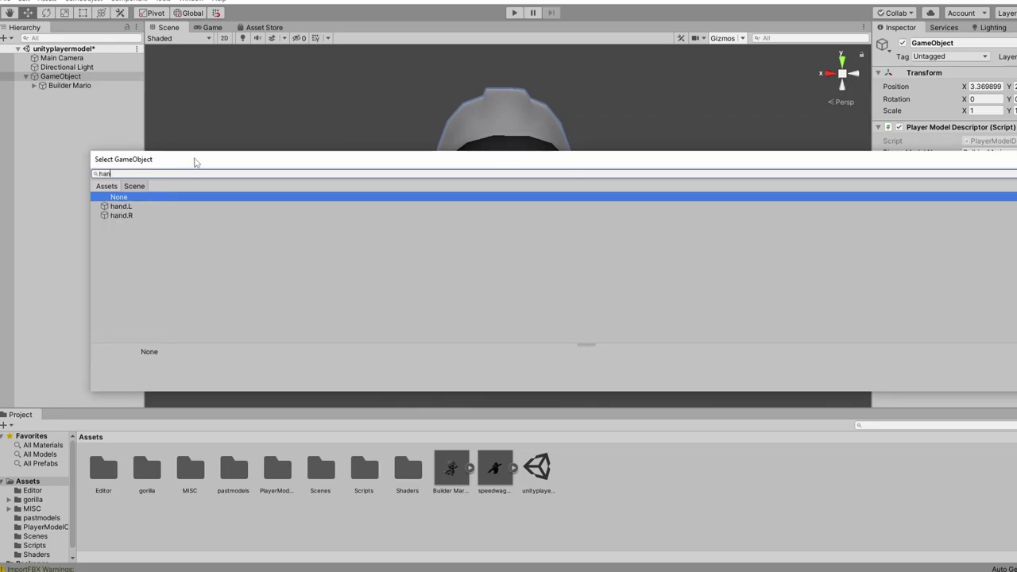
pyautogui.doubleClick(123, 206)
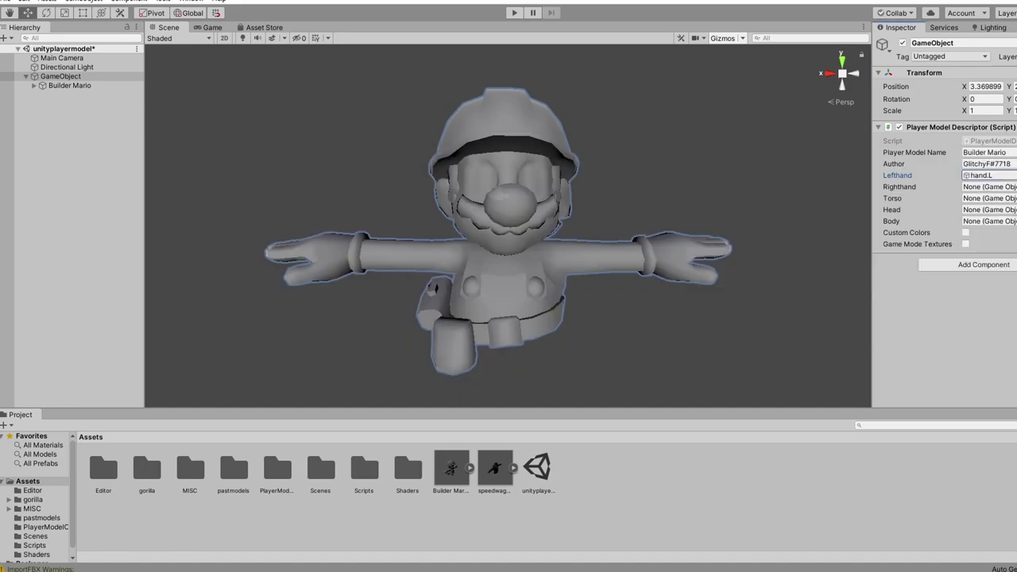
# - Assign the hand.R bone to the Righthand slot of the Player Model Descriptor
pyautogui.click(1014, 186)
pyautogui.write('hand')
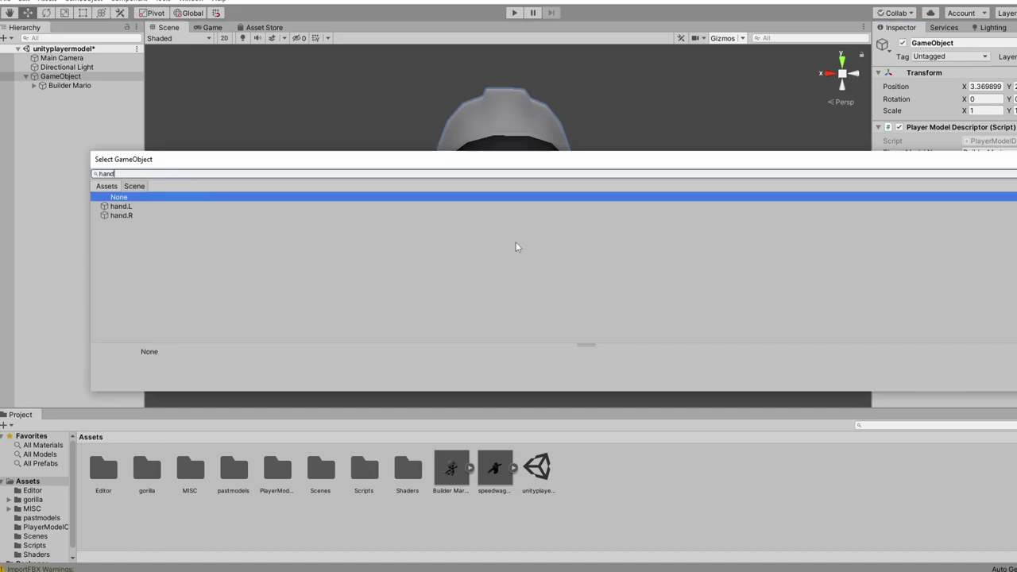
pyautogui.doubleClick(112, 215)
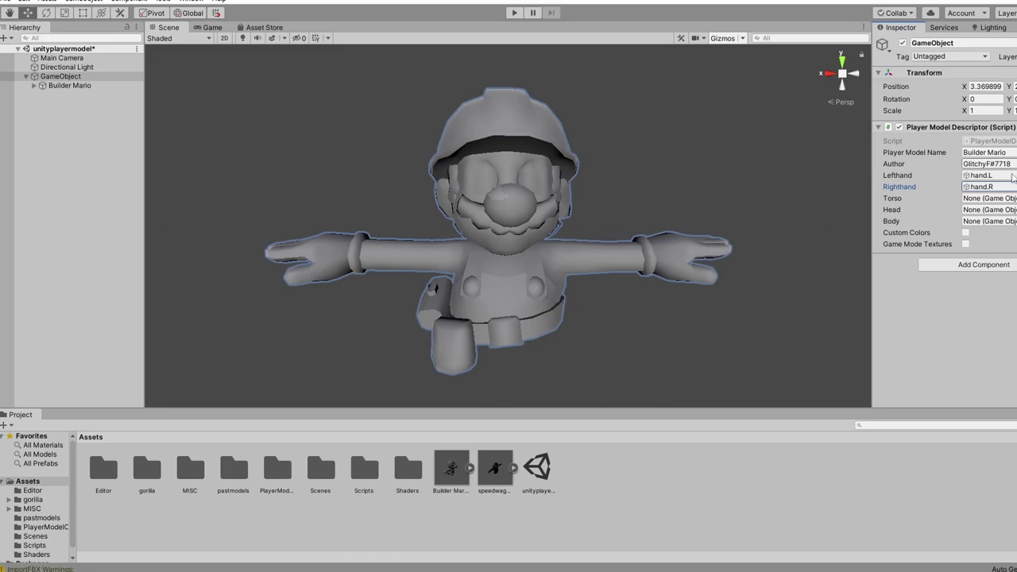
# - Assign the Torso and head bones to the Torso and Head slots of the Player Model Descriptor
pyautogui.click(1010, 198)
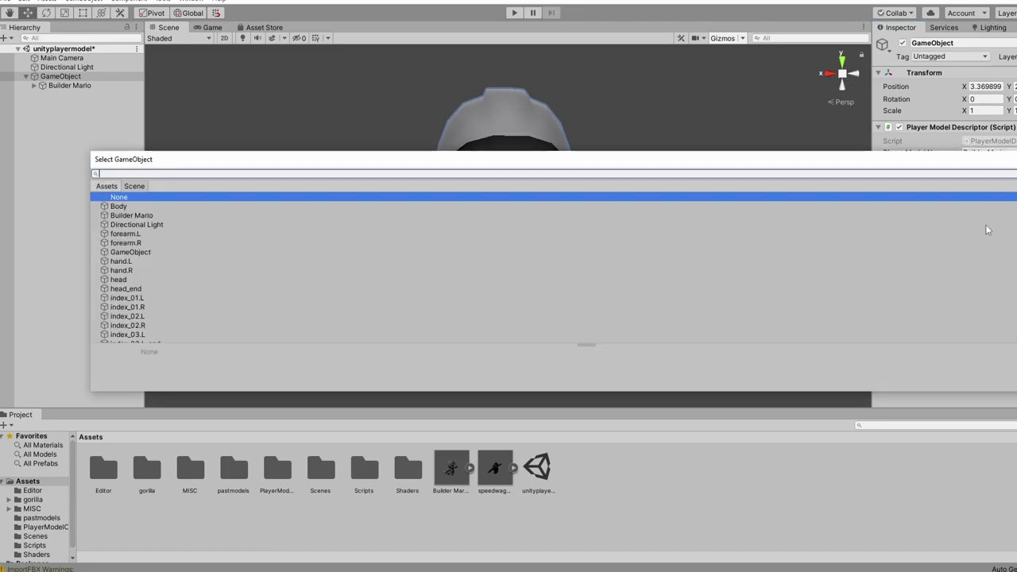
pyautogui.write('tor')
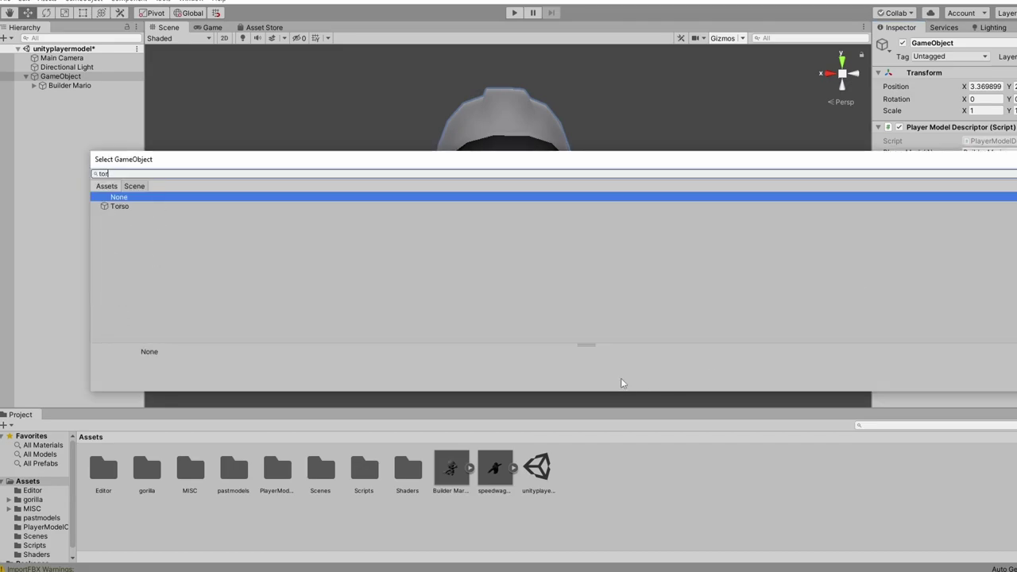
pyautogui.click(159, 206)
pyautogui.doubleClick(134, 207)
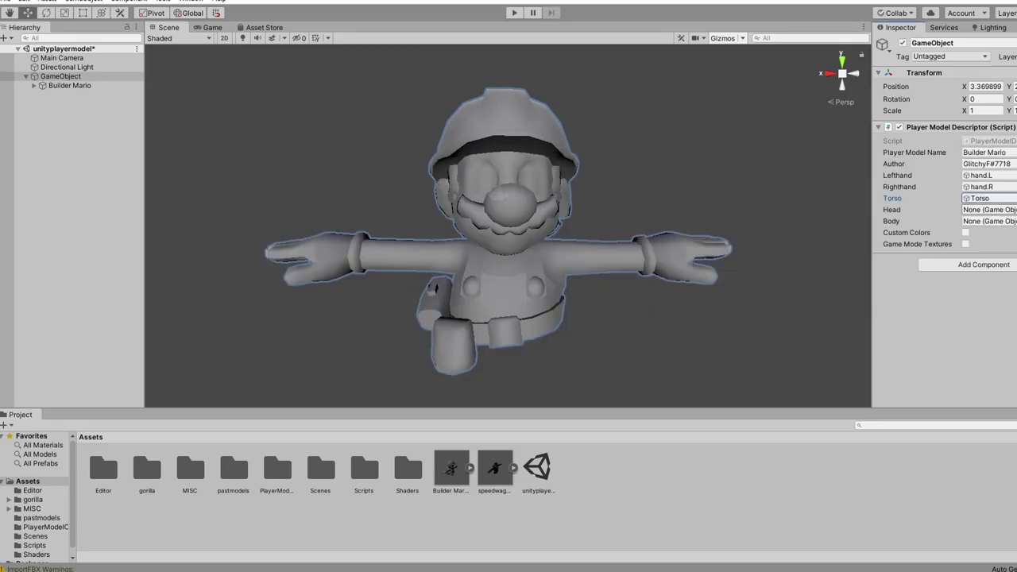
pyautogui.click(1011, 209)
pyautogui.write('head')
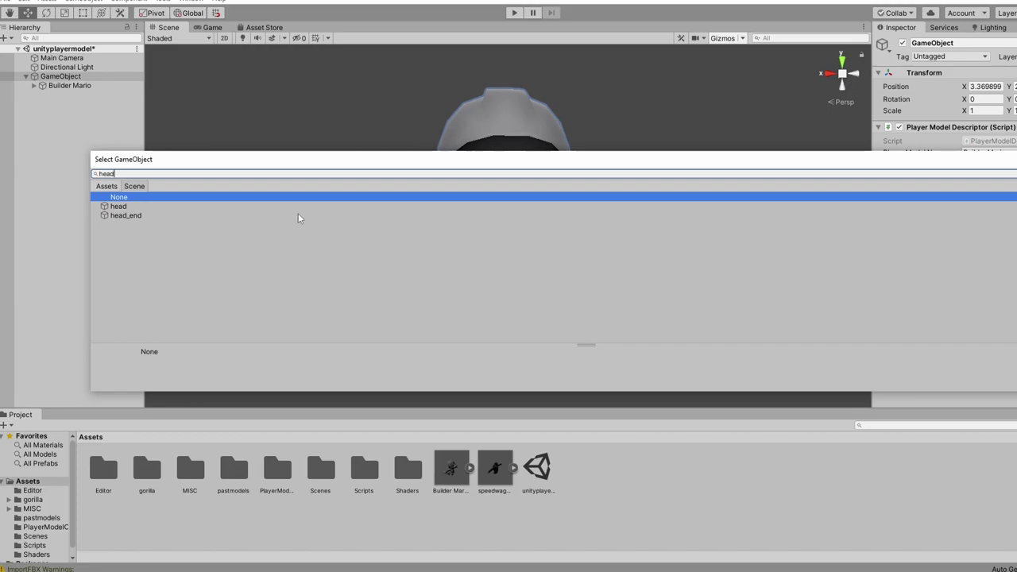
pyautogui.doubleClick(119, 207)
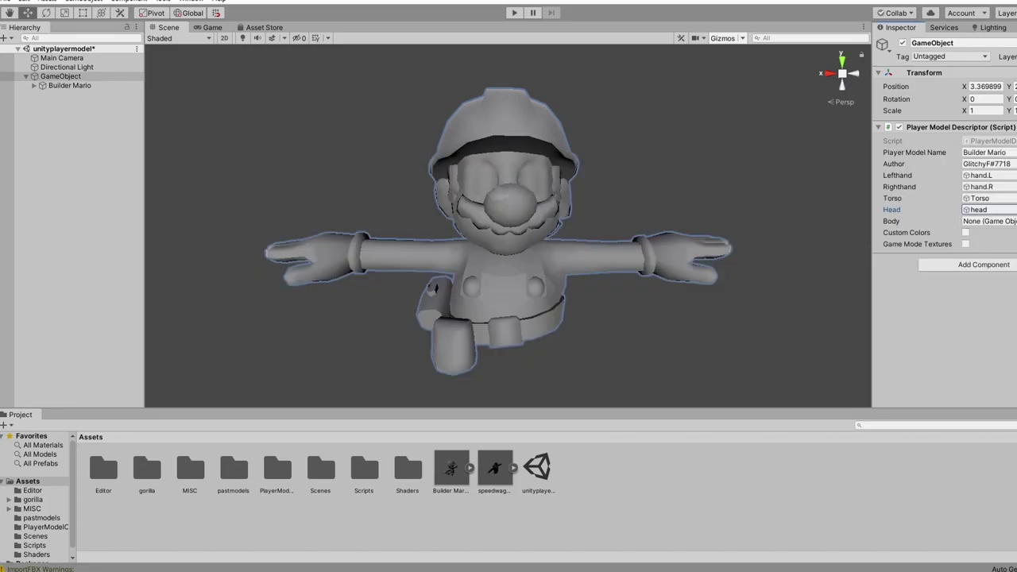
# - Expand Builder Mario and assign its Body mesh object to the Body slot of the GameObject's Player Model Descriptor
pyautogui.click(33, 86)
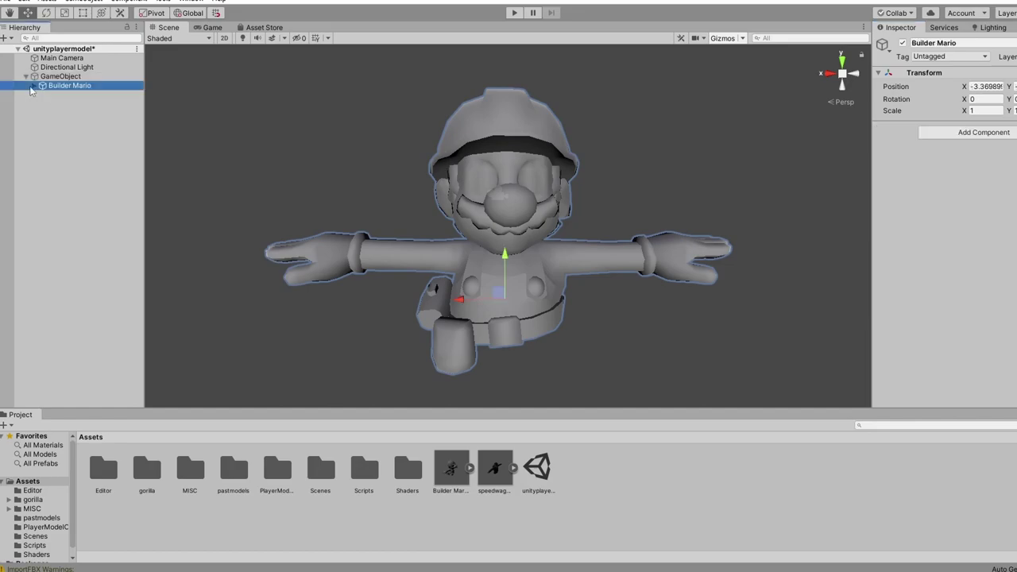
pyautogui.click(34, 86)
pyautogui.click(50, 95)
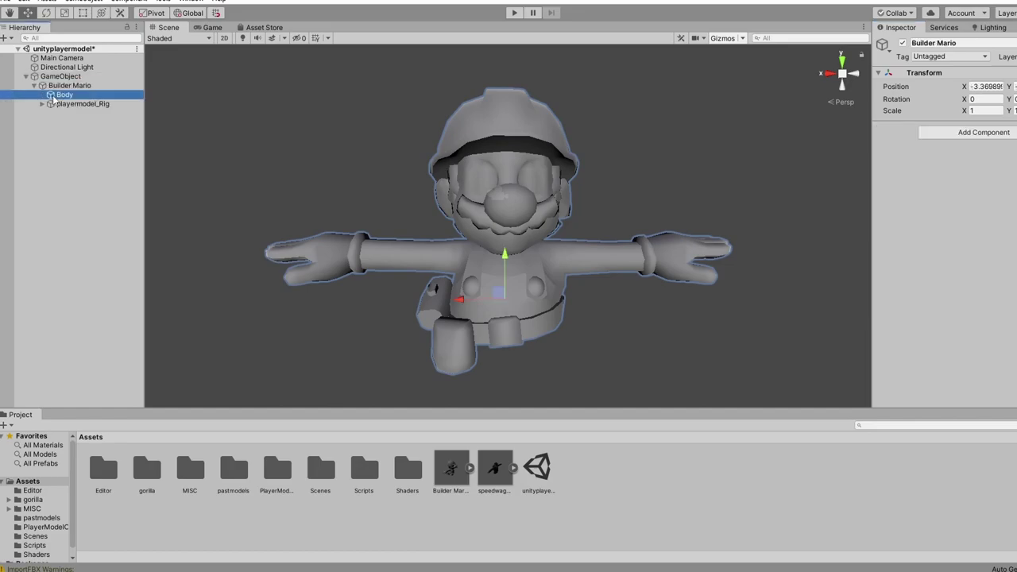
pyautogui.click(66, 86)
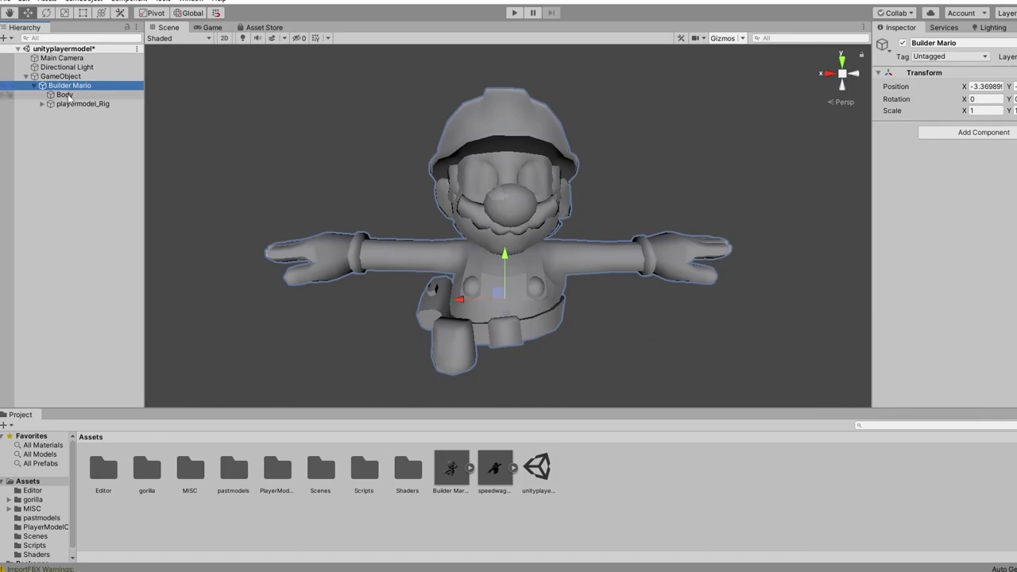
pyautogui.click(65, 94)
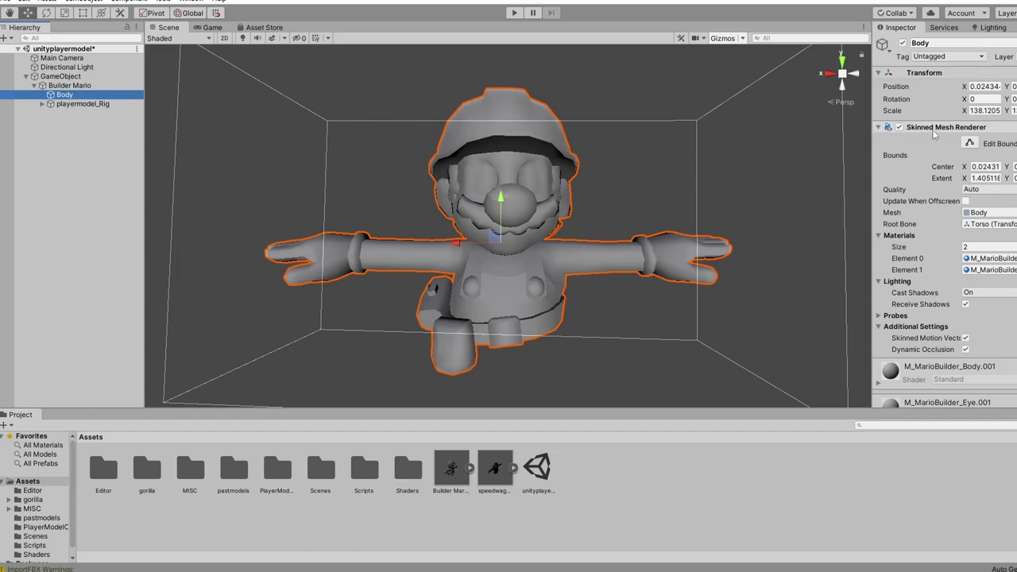
pyautogui.scroll(-3, 933, 154)
pyautogui.scroll(3, 933, 159)
pyautogui.scroll(-2, 490, 170)
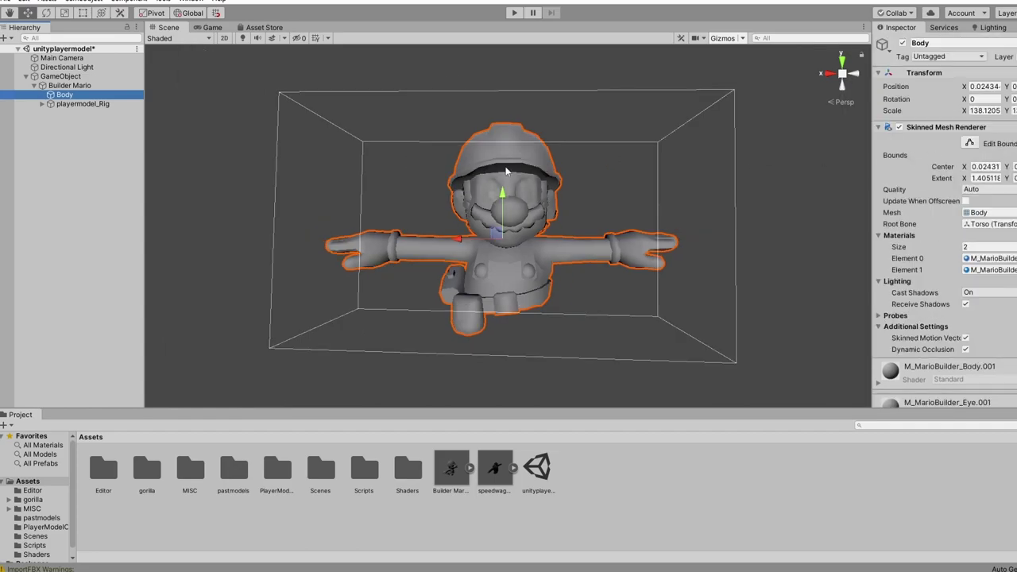
pyautogui.click(75, 77)
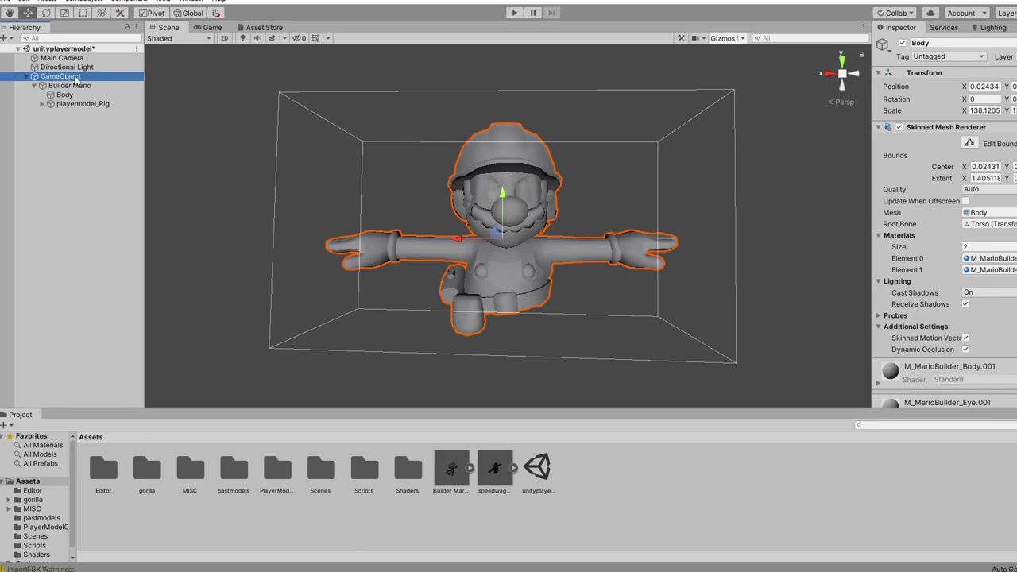
pyautogui.moveTo(64, 95); pyautogui.dragTo(979, 227)
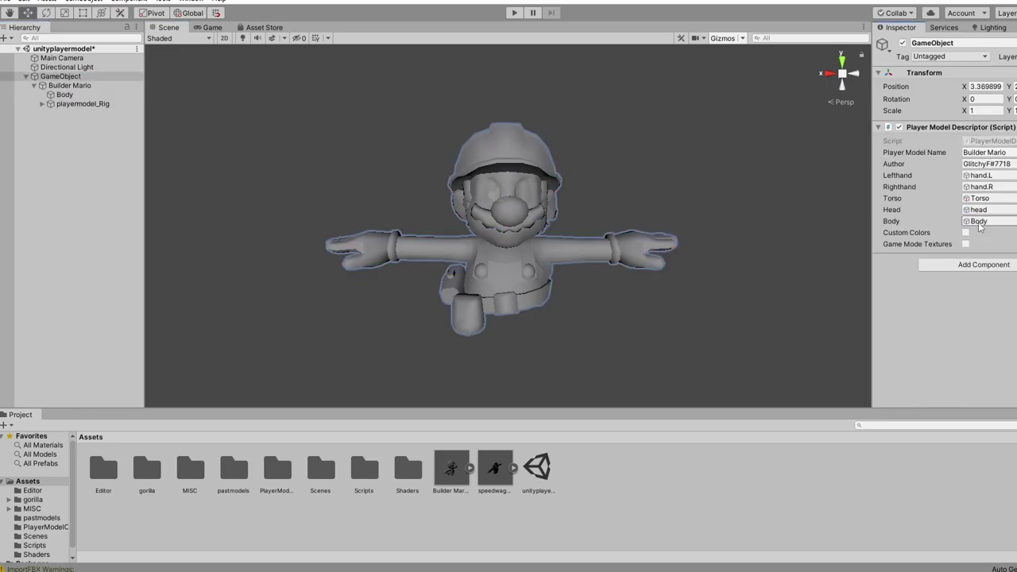
# - Assign the Body mesh object to the descriptor's Body slot once more after checking it against playermodel_Rig
pyautogui.click(91, 95)
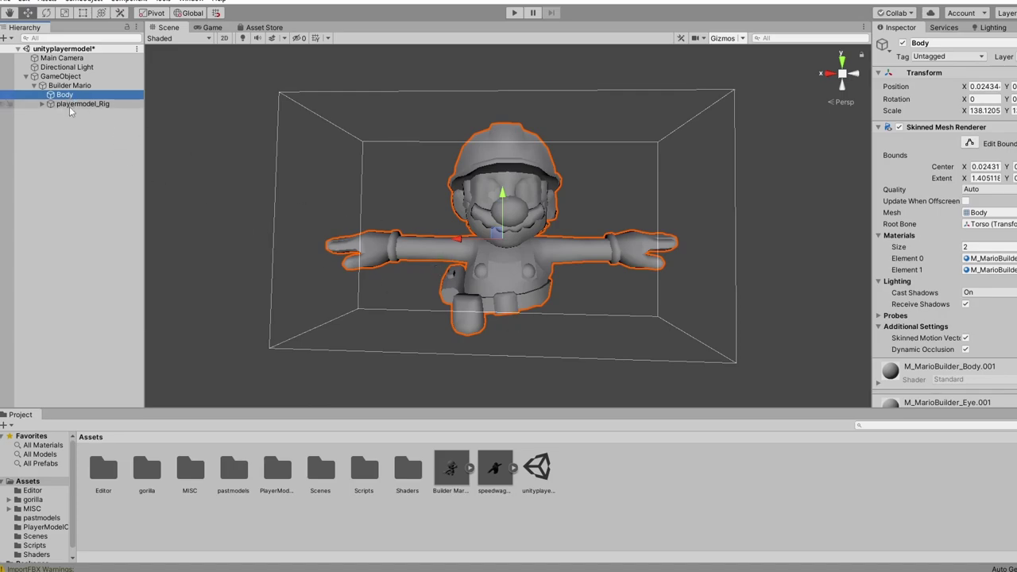
pyautogui.click(80, 105)
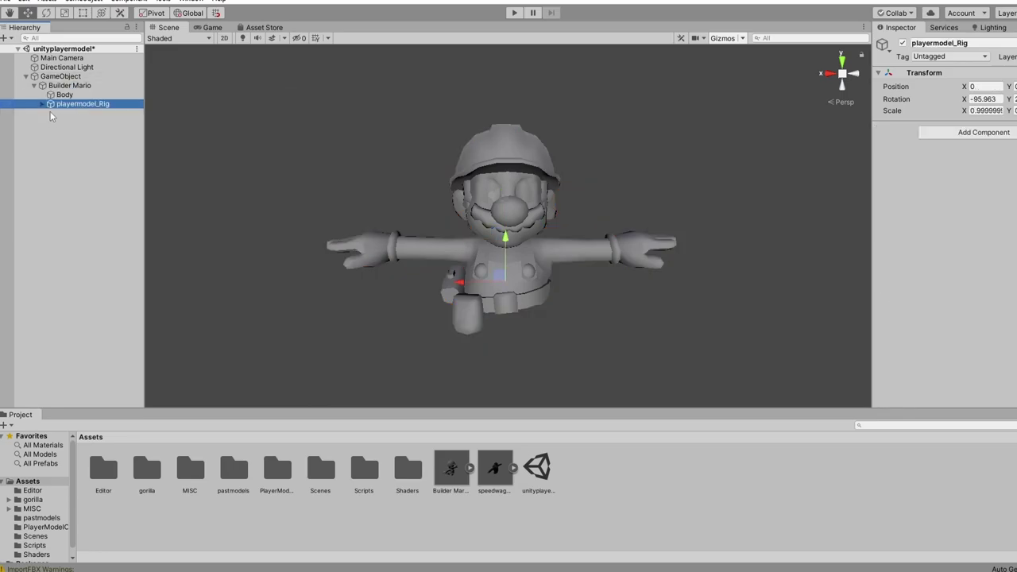
pyautogui.press('Up')
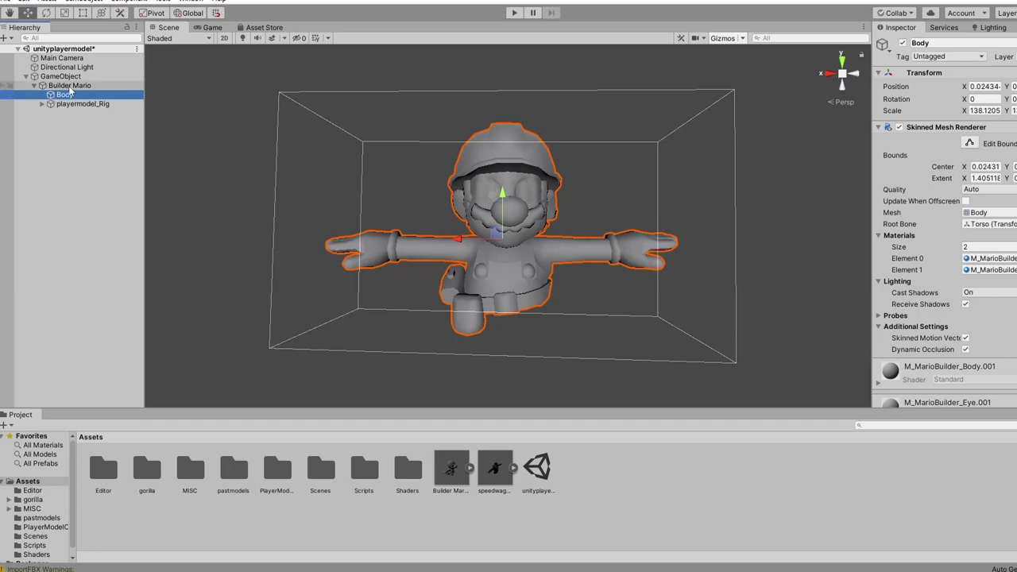
pyautogui.click(69, 86)
pyautogui.click(63, 76)
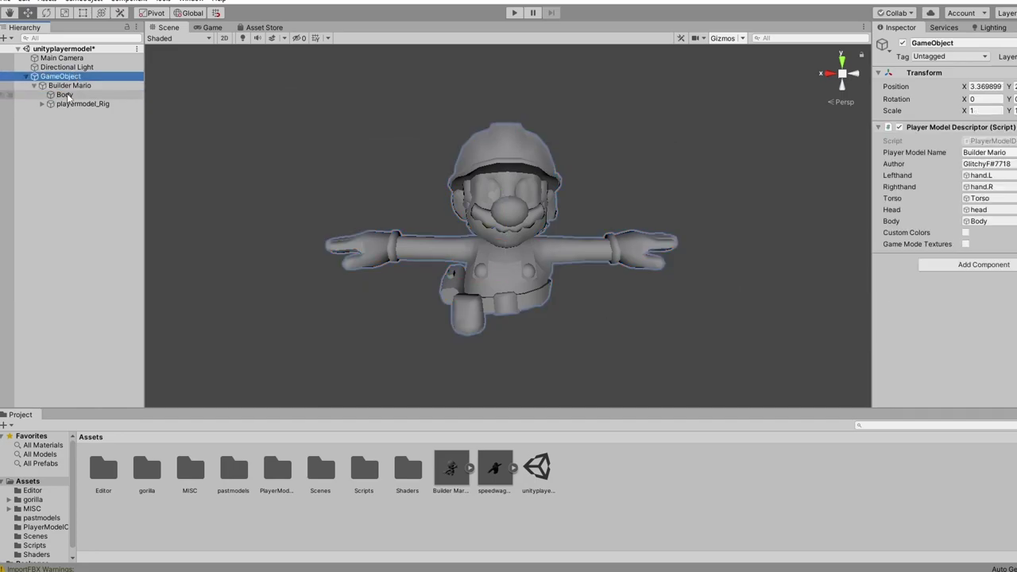
pyautogui.moveTo(67, 94); pyautogui.dragTo(1003, 221)
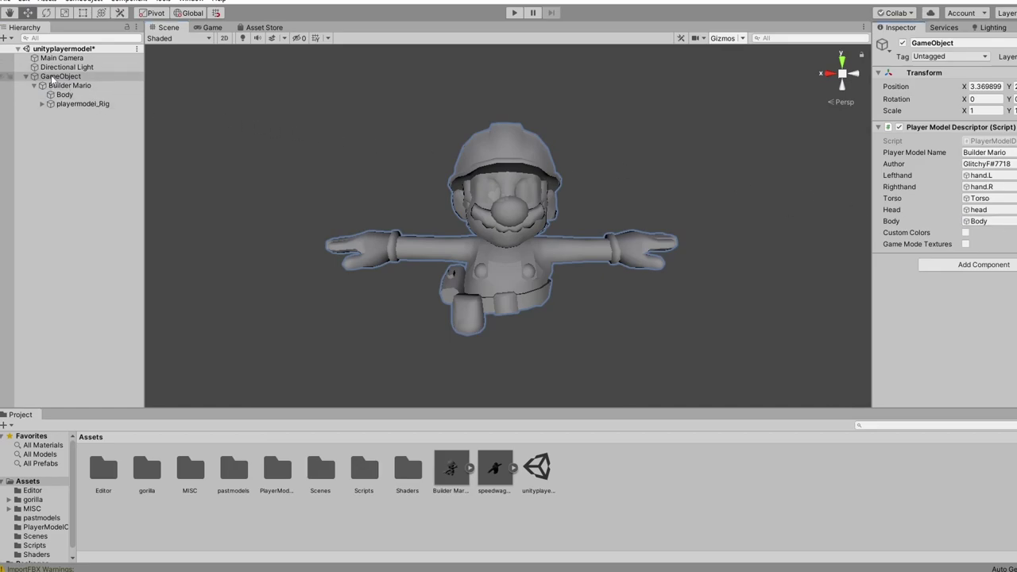
# - Examine the Body mesh, the playermodel_Rig and their Builder Mario parent in the object hierarchy
pyautogui.click(64, 95)
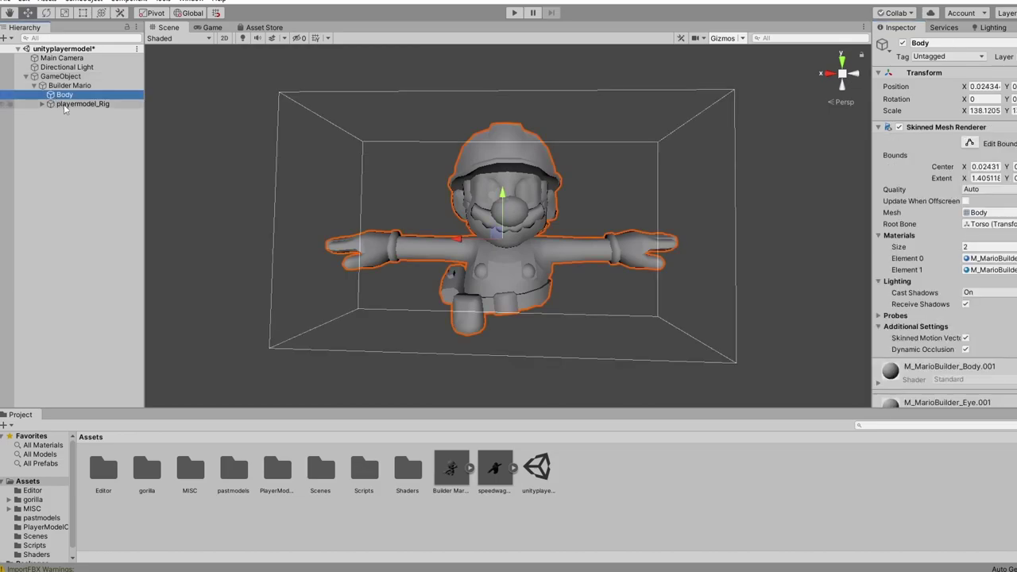
pyautogui.click(69, 104)
pyautogui.click(65, 95)
pyautogui.click(68, 119)
pyautogui.click(65, 96)
pyautogui.click(76, 104)
pyautogui.click(60, 76)
pyautogui.click(65, 87)
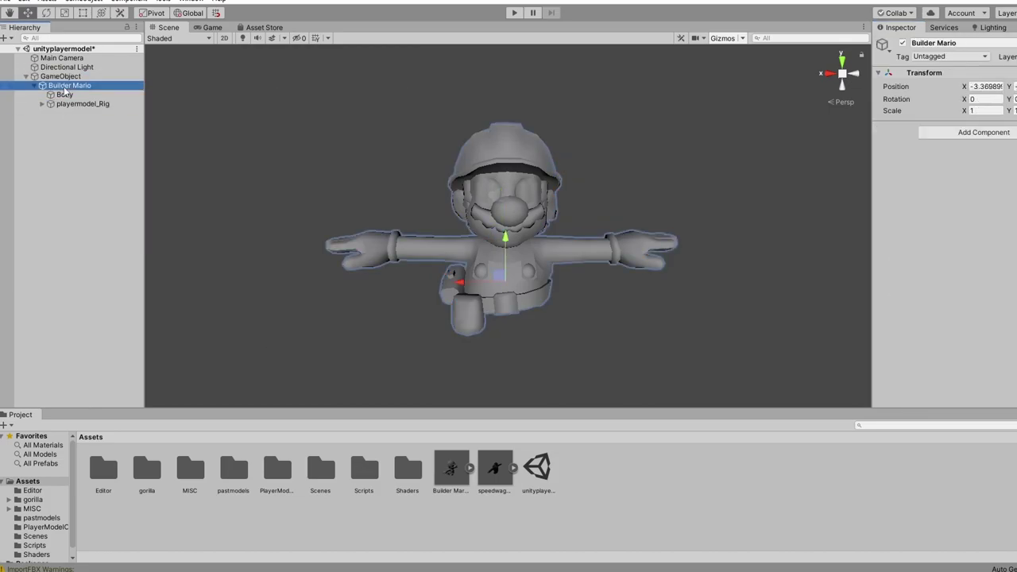
pyautogui.click(64, 94)
pyautogui.click(67, 85)
pyautogui.click(77, 97)
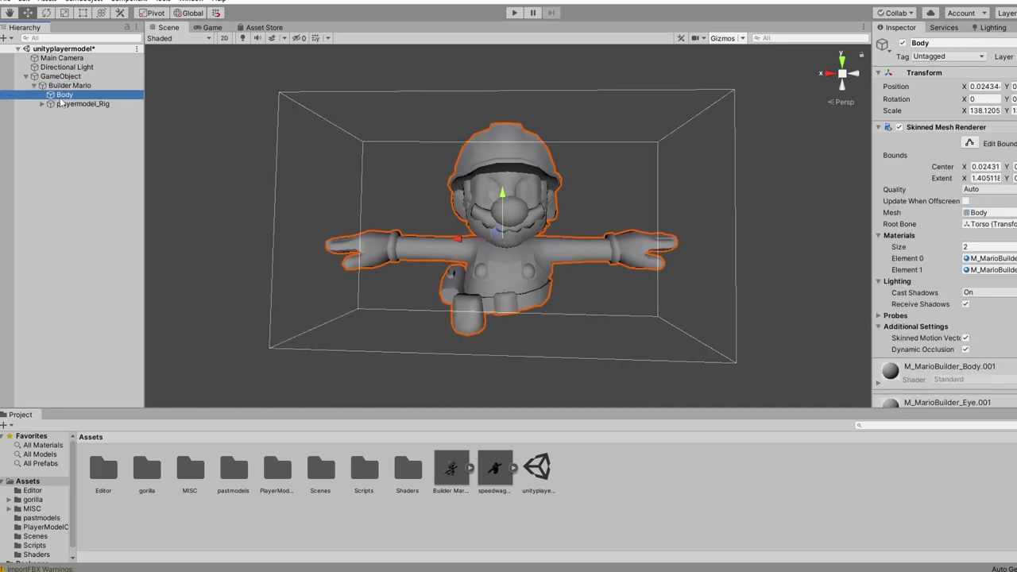
pyautogui.click(68, 86)
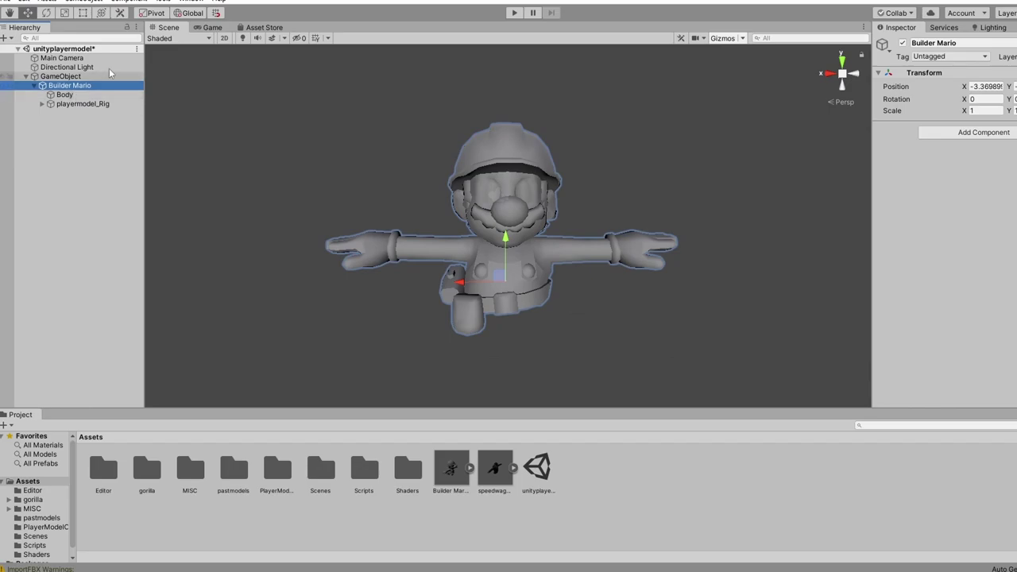
# - Enable Game Mode Textures in the GameObject's Player Model Descriptor and leave Custom Colors off
pyautogui.click(79, 76)
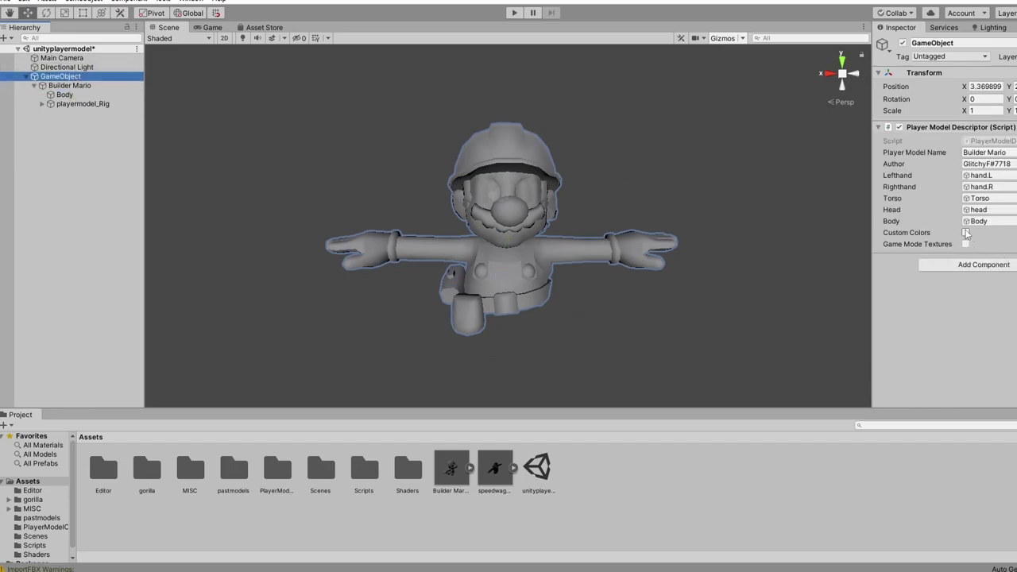
pyautogui.click(965, 232)
pyautogui.click(965, 244)
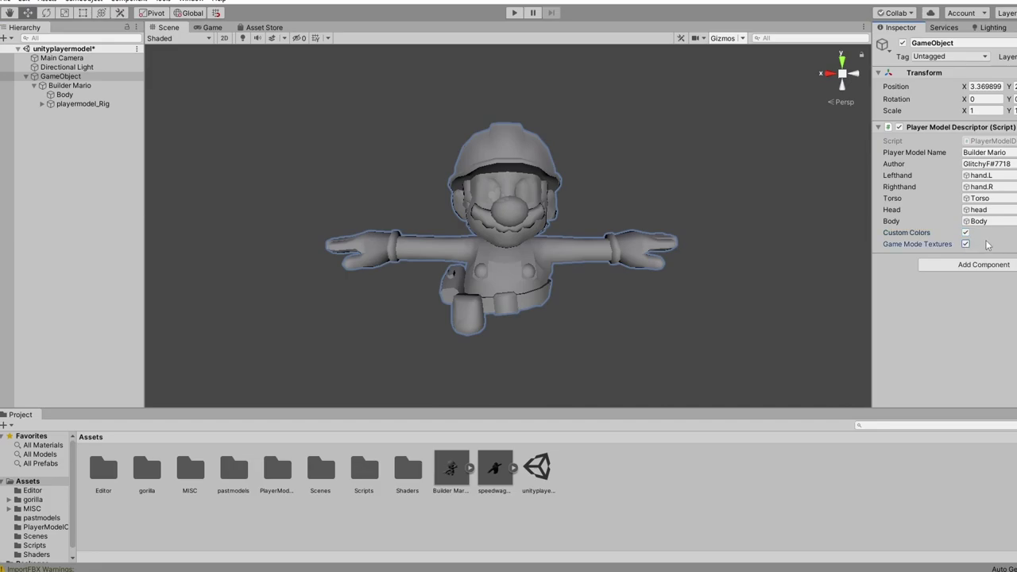
pyautogui.click(965, 231)
# - Switch to the Builder Mario folder in File Explorer, open its Textures folder and select T_MarioBuilder_Body_Alb.png
pyautogui.moveTo(376, 567)
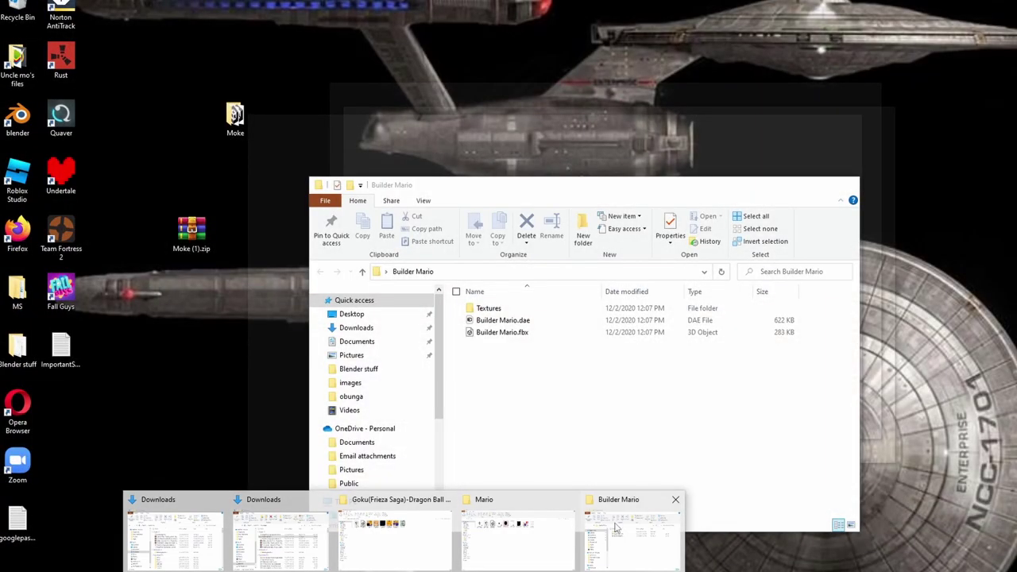
pyautogui.click(614, 528)
pyautogui.moveTo(520, 187); pyautogui.dragTo(1016, 205)
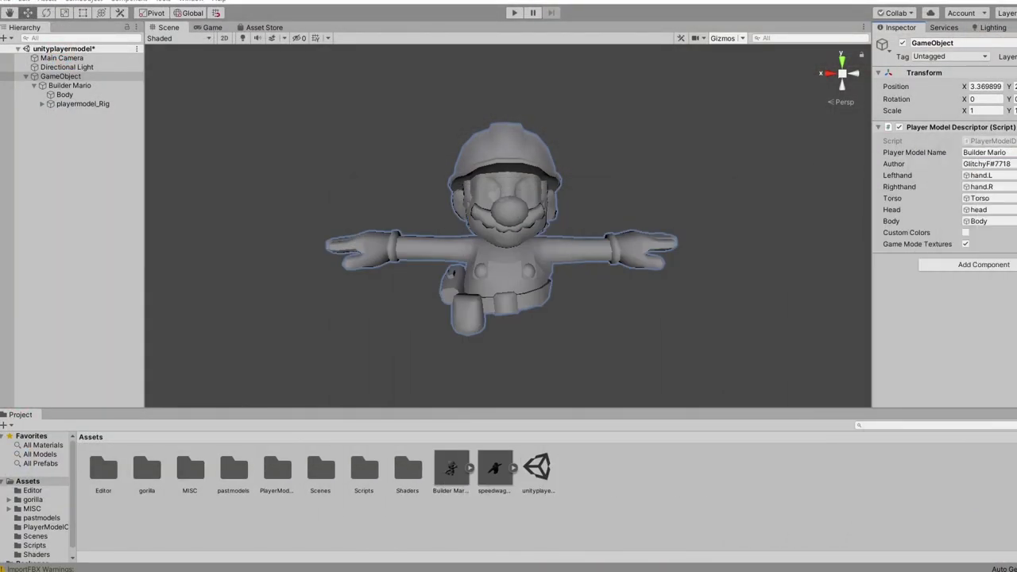
pyautogui.moveTo(1016, 155); pyautogui.dragTo(610, 133)
pyautogui.click(513, 216)
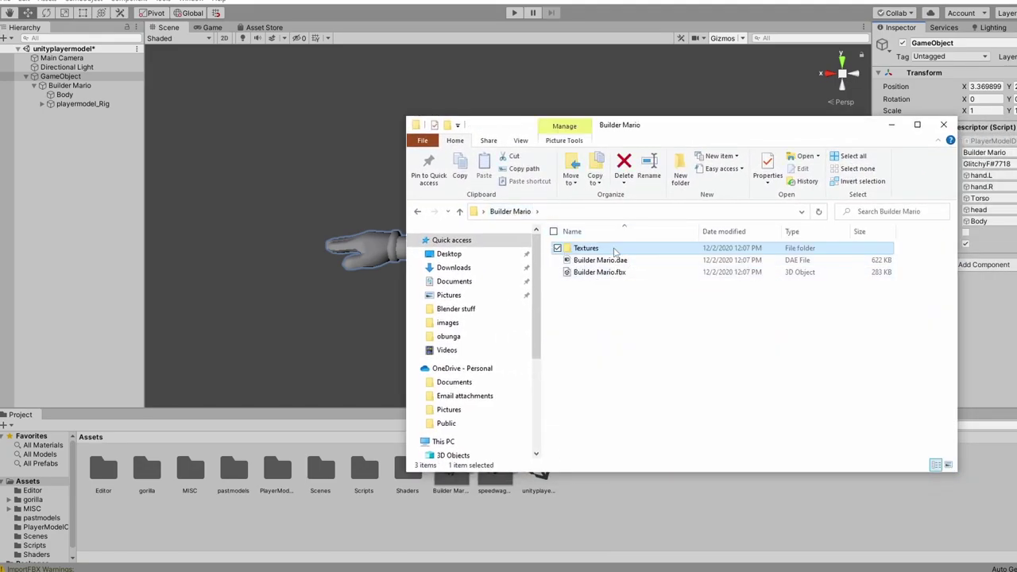
pyautogui.doubleClick(609, 254)
pyautogui.click(582, 265)
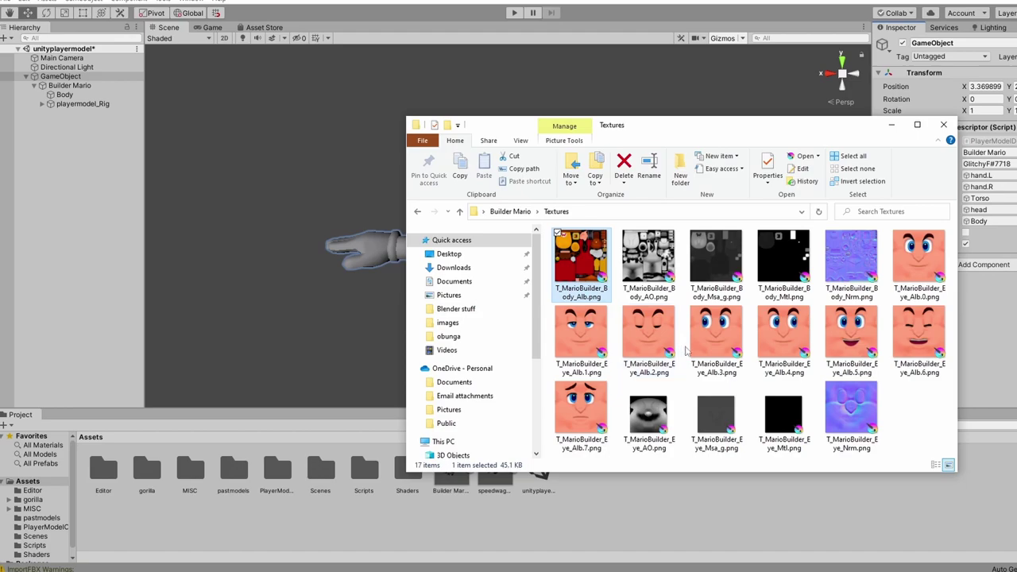
# - Create a folder named Textures in the project's Assets folder and open it
pyautogui.click(601, 517)
pyautogui.rightClick(606, 517)
pyautogui.moveTo(633, 204)
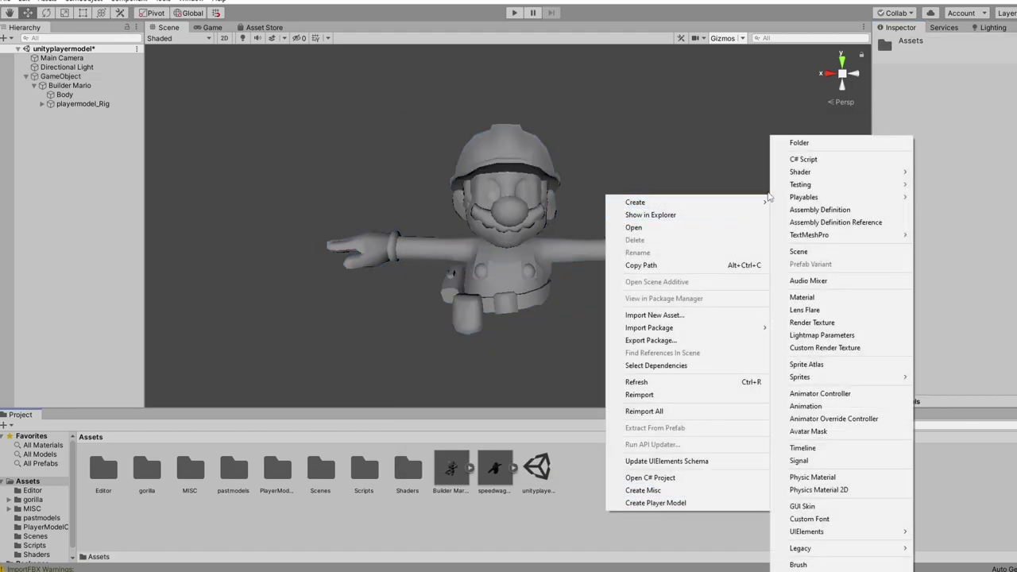
pyautogui.click(818, 144)
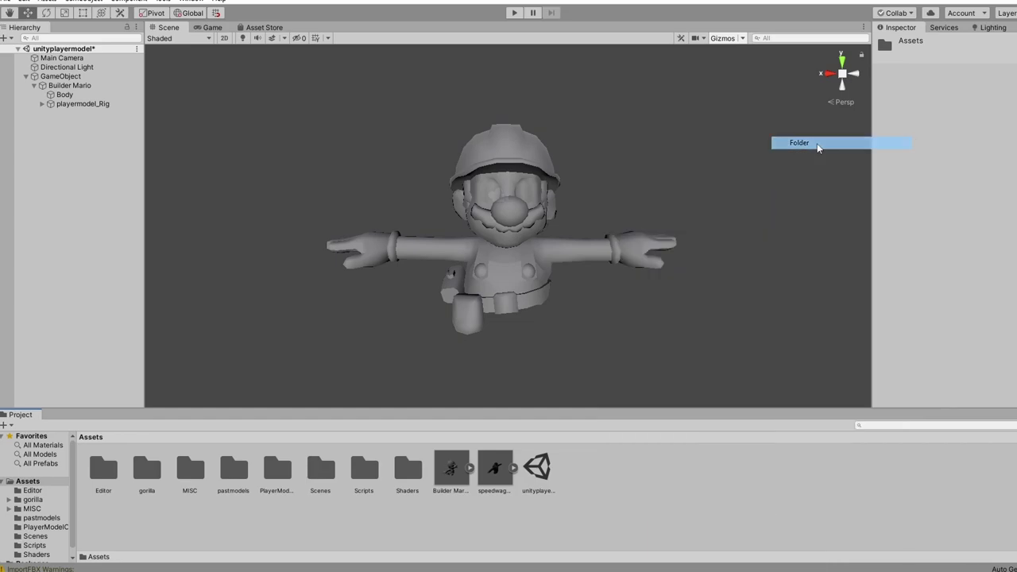
pyautogui.write('Textures')
pyautogui.press('Return')
pyautogui.doubleClick(447, 470)
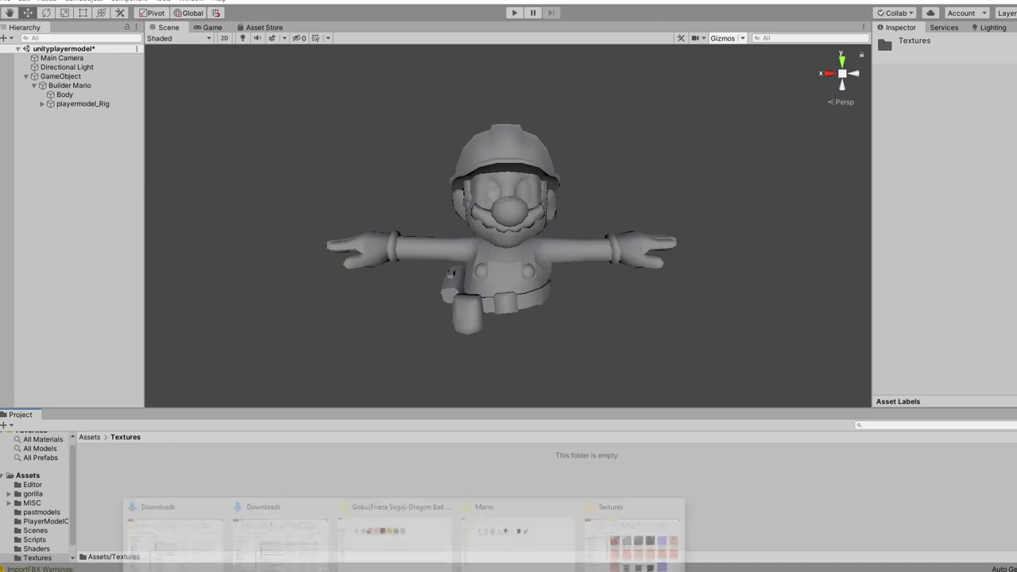
# - Import all the PNG textures from the Builder Mario Textures folder in File Explorer into Unity's empty Textures folder
pyautogui.click(639, 534)
pyautogui.hotkey('ctrl', 'a')
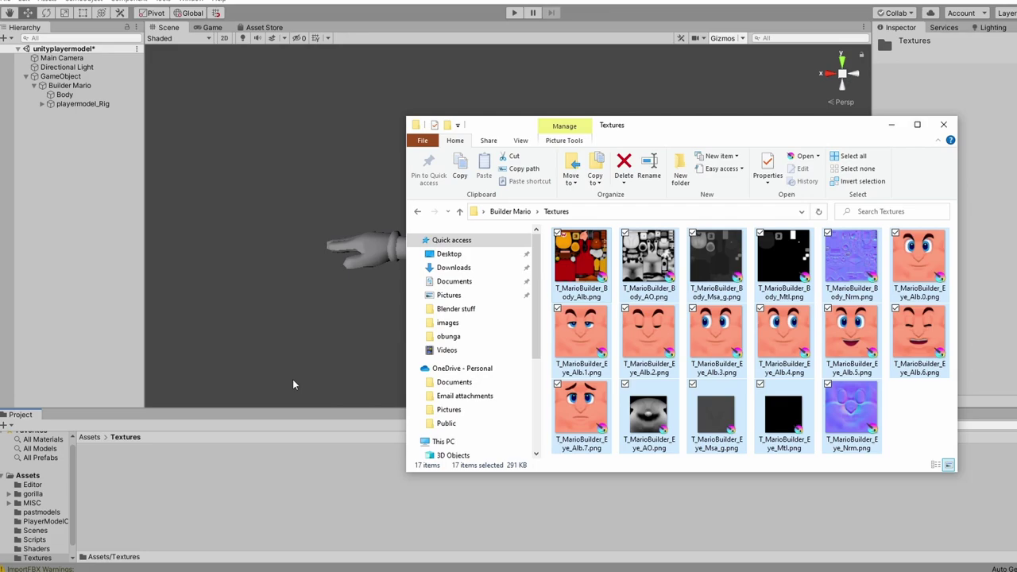
pyautogui.click(337, 518)
# - View the textured model from the side and compare it with the Scene view's lighting toggled on and off
pyautogui.moveTo(494, 237); pyautogui.dragTo(606, 195, button='right')
pyautogui.press('a')
pyautogui.press('w')
pyautogui.press('d')
pyautogui.scroll(-8, 659, 115)
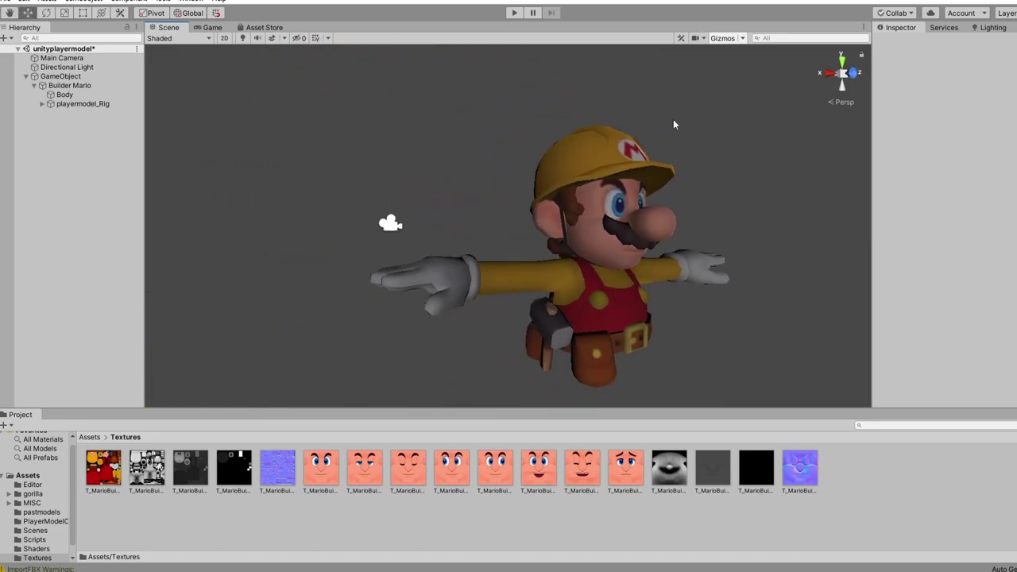
pyautogui.click(243, 38)
pyautogui.click(243, 39)
pyautogui.click(243, 38)
pyautogui.click(243, 38)
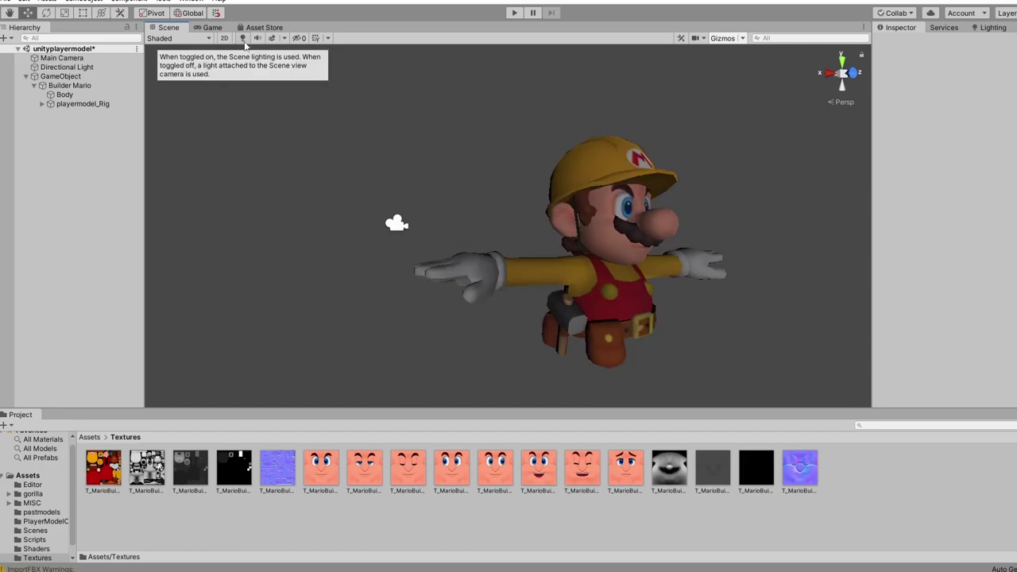
# - Turn on the skybox display in the Scene view
pyautogui.click(270, 43)
pyautogui.click(270, 43)
pyautogui.click(270, 43)
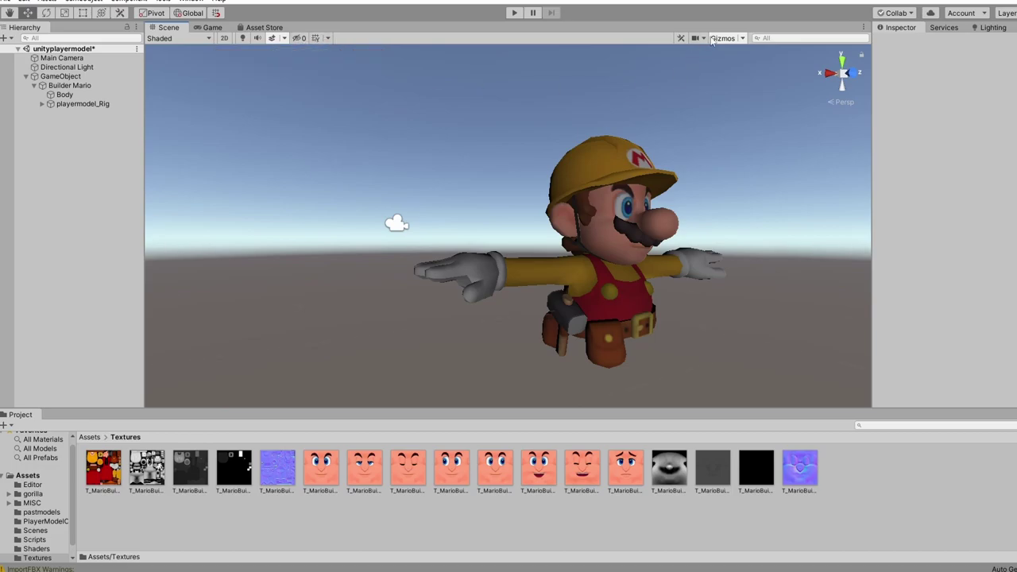
# - Face the Builder Mario model front-on and capture a screen snip of it with the surrounding skybox
pyautogui.keyDown('alt'); pyautogui.moveTo(667, 208); pyautogui.dragTo(474, 181); pyautogui.keyUp('alt')
pyautogui.press('s')
pyautogui.moveTo(419, 175)
pyautogui.mouseDown(button='right')
pyautogui.moveTo(420, 166)
pyautogui.moveTo(419, 189)
pyautogui.mouseUp(button='right')
pyautogui.press('w')
pyautogui.press('s')
pyautogui.keyDown('alt'); pyautogui.moveTo(418, 189); pyautogui.dragTo(421, 193); pyautogui.keyUp('alt')
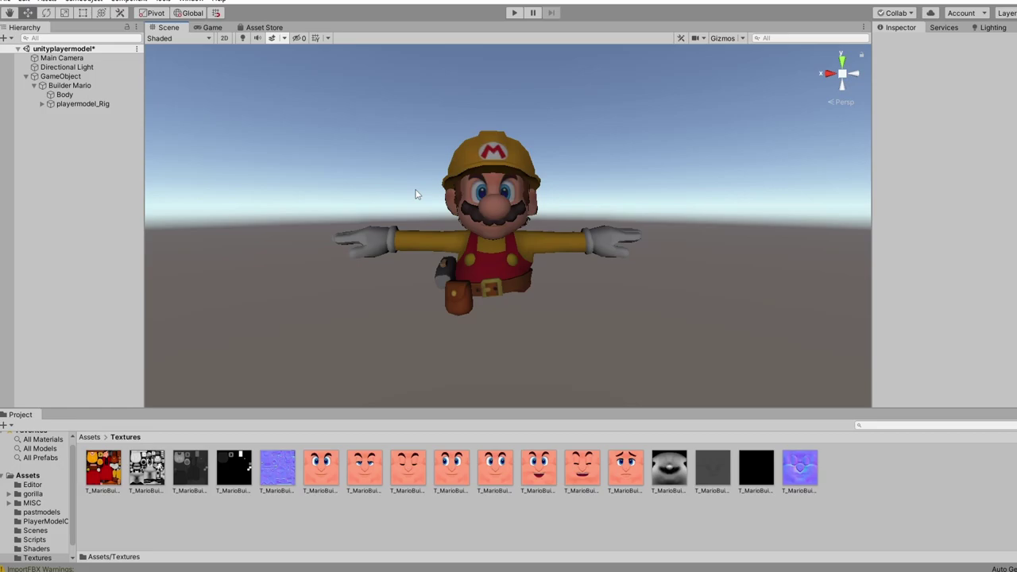
pyautogui.press('super+shift+s')
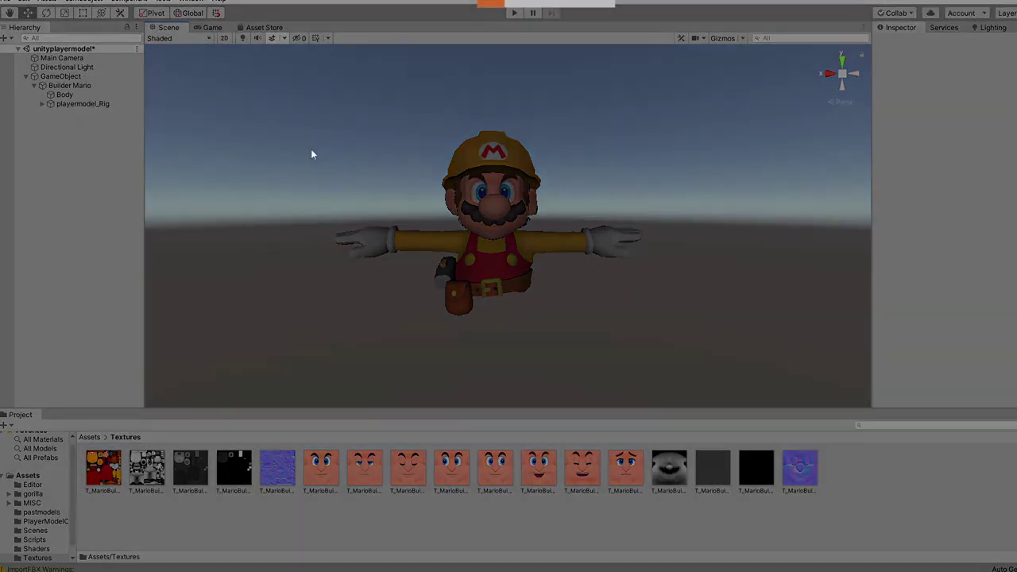
pyautogui.moveTo(243, 87); pyautogui.dragTo(761, 354)
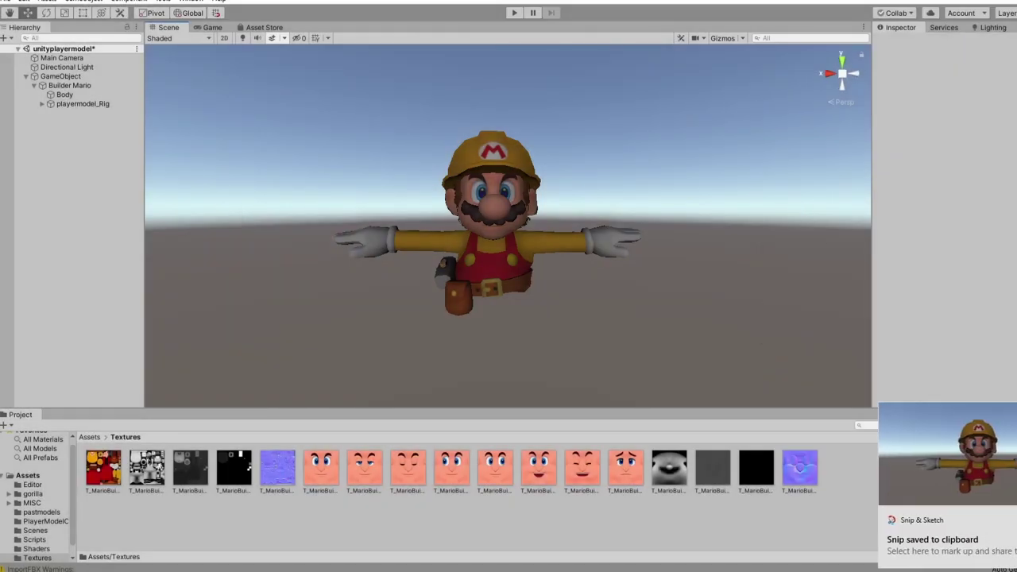
# - Check the Game Mode Textures option in the GameObject's Player Model Descriptor
pyautogui.click(446, 200)
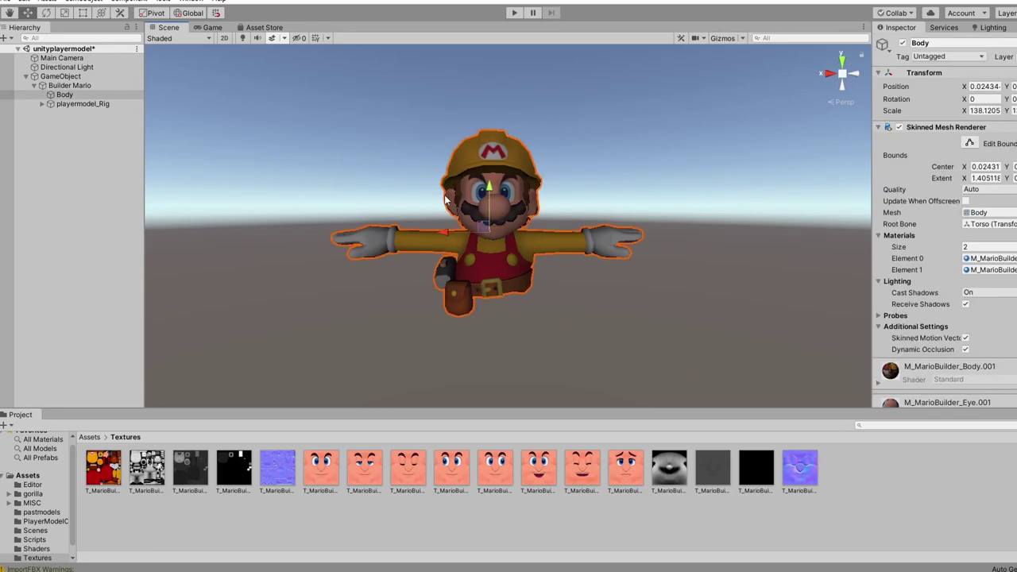
pyautogui.click(61, 77)
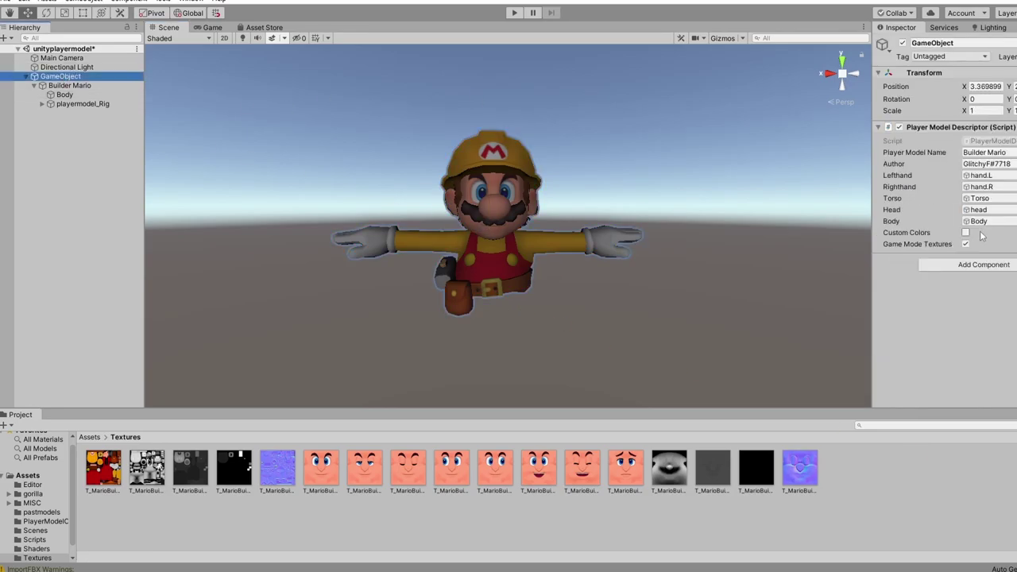
pyautogui.click(966, 244)
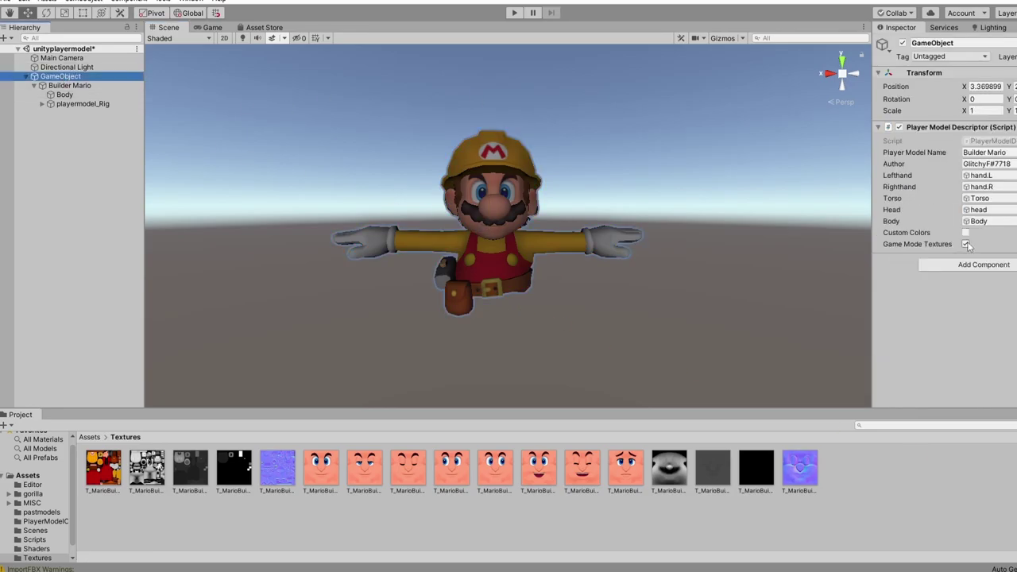
# - Try to set the GameObject's position to 0, 0, 0, and undo the change
pyautogui.click(995, 86)
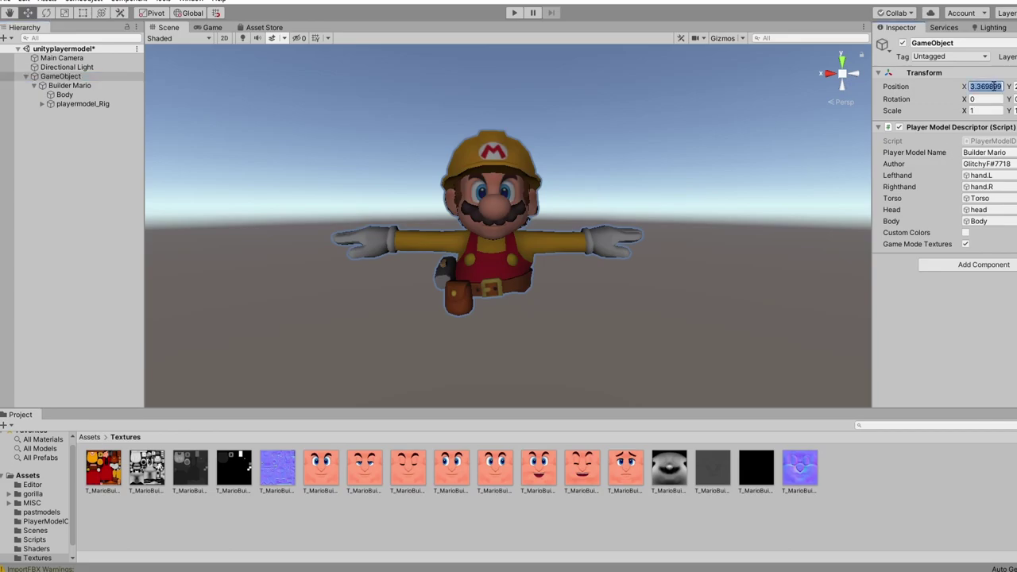
pyautogui.write('0')
pyautogui.press('Tab')
pyautogui.write('0')
pyautogui.press('Tab')
pyautogui.write('0')
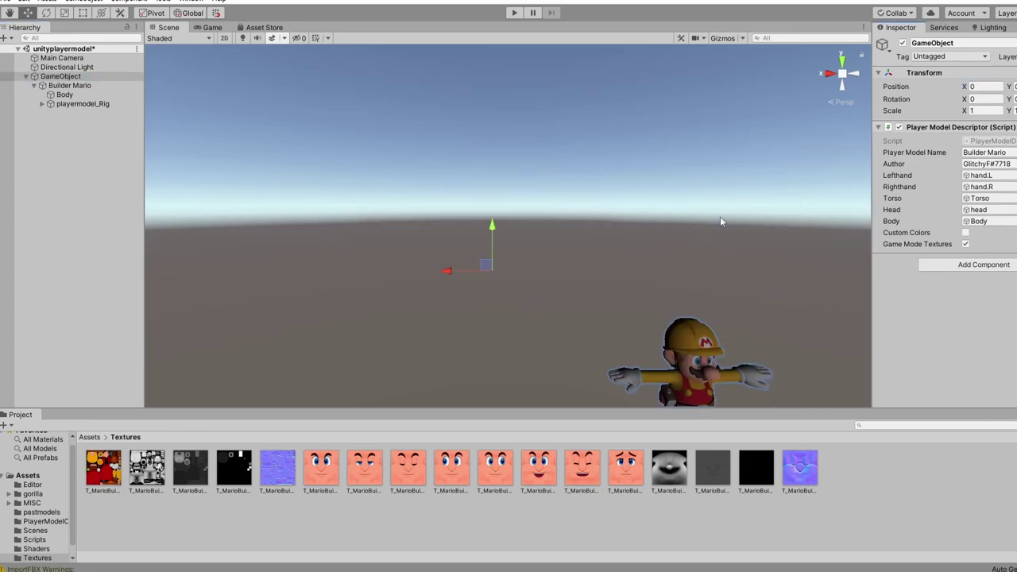
pyautogui.moveTo(626, 255); pyautogui.dragTo(588, 274, button='right')
pyautogui.hotkey('ctrl', 'z')
pyautogui.hotkey('ctrl', 'z')
pyautogui.hotkey('ctrl', 'z')
# - Try to set the Builder Mario object's X position to 0, undo it and frame the model again
pyautogui.click(69, 85)
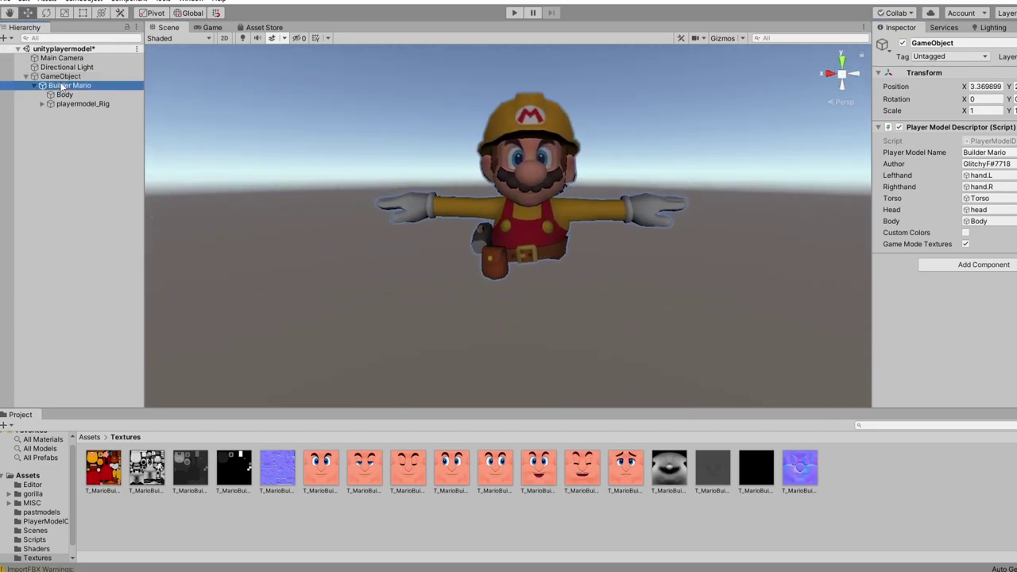
pyautogui.click(978, 87)
pyautogui.write('0')
pyautogui.press('Tab')
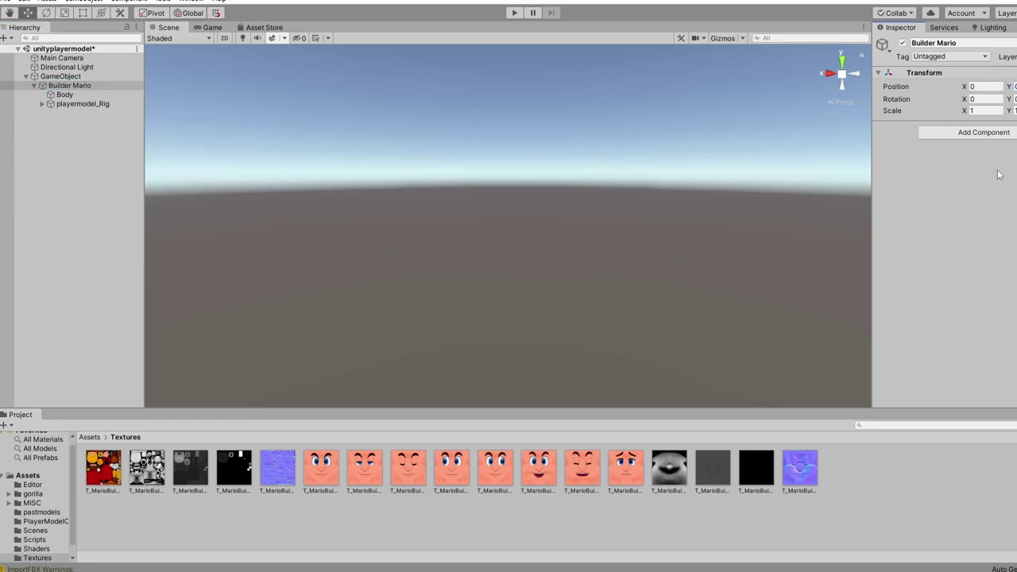
pyautogui.moveTo(554, 199); pyautogui.dragTo(451, 212, button='right')
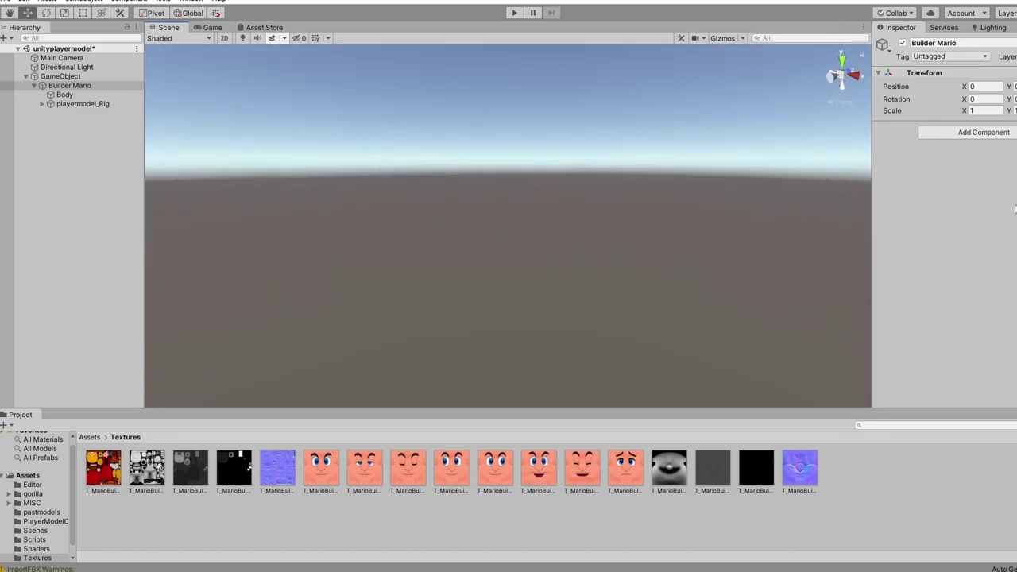
pyautogui.hotkey('ctrl', 'z')
pyautogui.press('f')
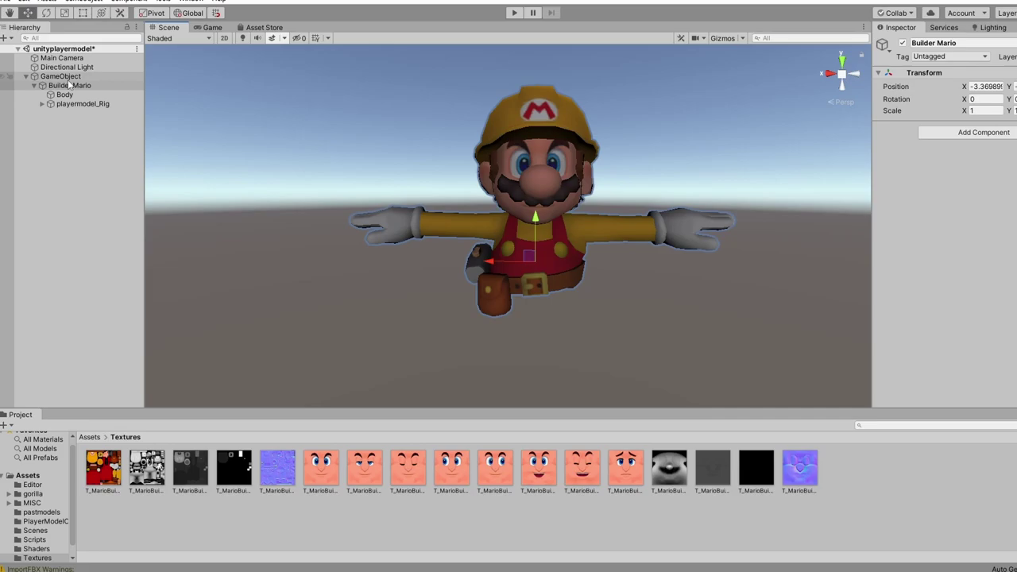
# - Examine the textured Builder Mario model up close from the side, back and front
pyautogui.moveTo(475, 278); pyautogui.dragTo(488, 258, button='right')
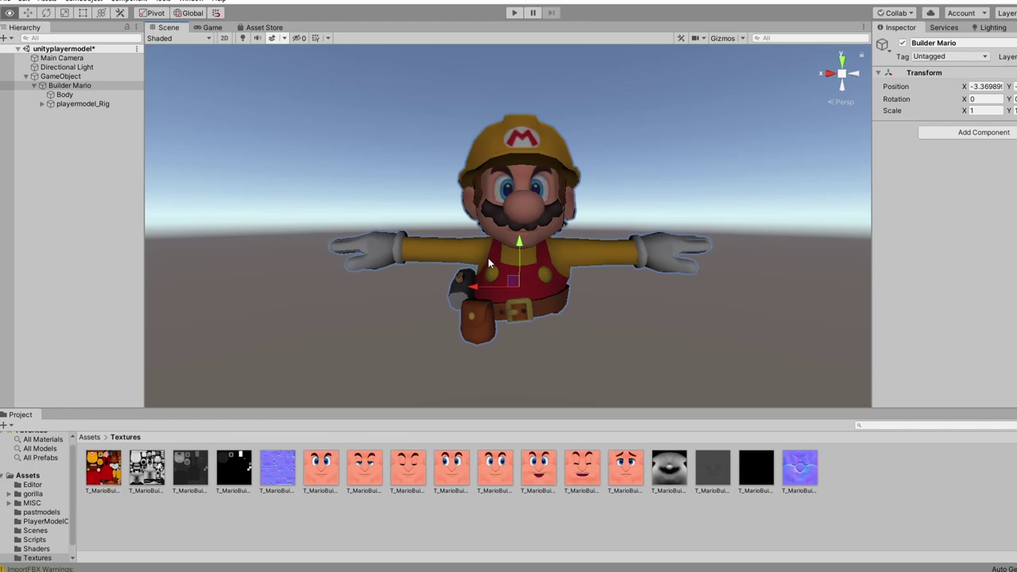
pyautogui.moveTo(487, 257); pyautogui.dragTo(781, 291, button='right')
pyautogui.scroll(-3, 781, 291)
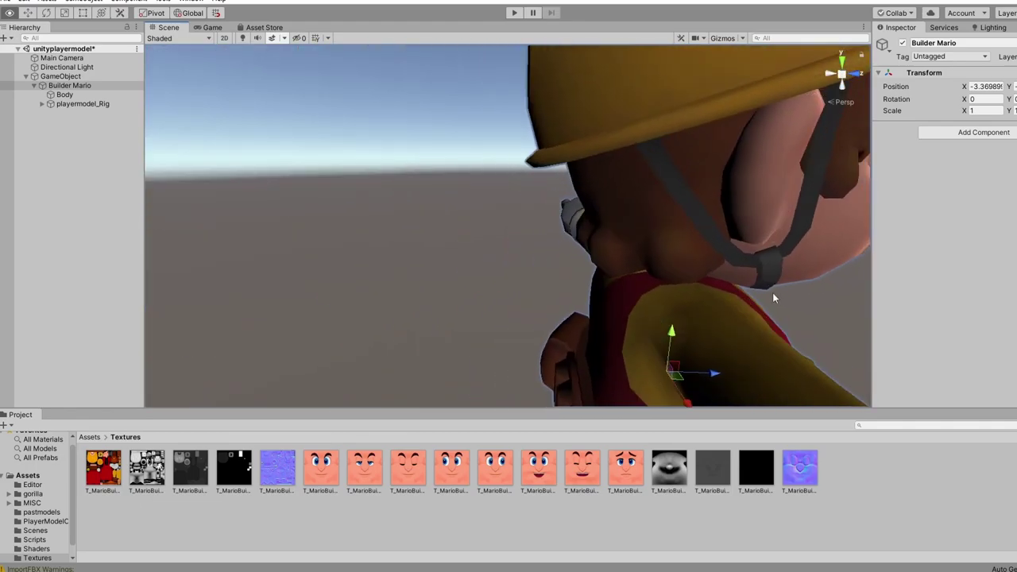
pyautogui.keyDown('alt'); pyautogui.moveTo(766, 294); pyautogui.dragTo(733, 287); pyautogui.keyUp('alt')
pyautogui.scroll(-5, 672, 295)
pyautogui.moveTo(733, 293); pyautogui.dragTo(724, 291, button='right')
pyautogui.moveTo(540, 242); pyautogui.dragTo(552, 244, button='right')
pyautogui.moveTo(422, 352); pyautogui.dragTo(267, 289, button='right')
pyautogui.moveTo(398, 286); pyautogui.dragTo(390, 249, button='right')
pyautogui.scroll(3, 390, 249)
# - Save the scene and run Create Player Model on the GameObject together with its Builder Mario, Body and playermodel_Rig children
pyautogui.hotkey('ctrl', 's')
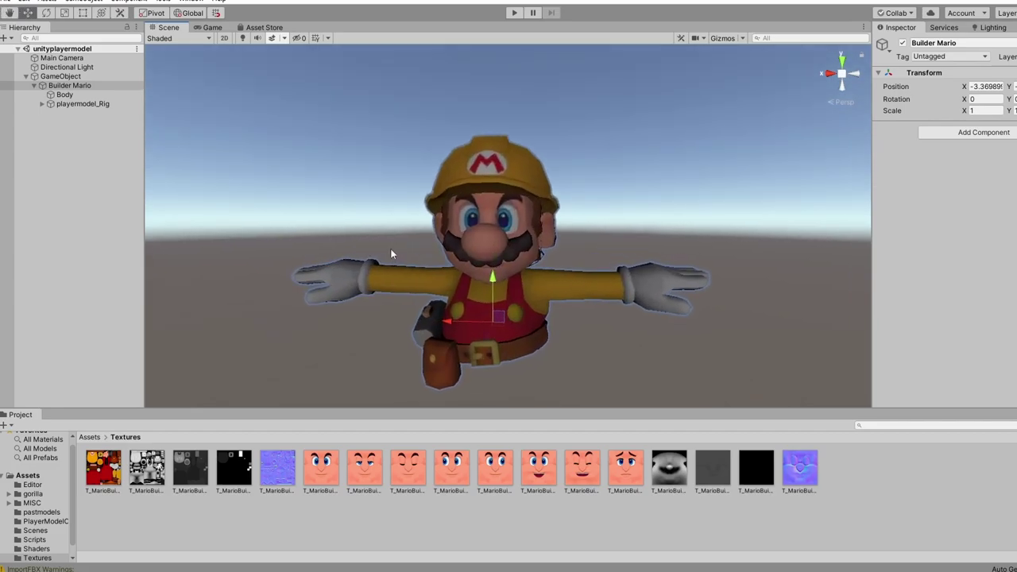
pyautogui.click(69, 77)
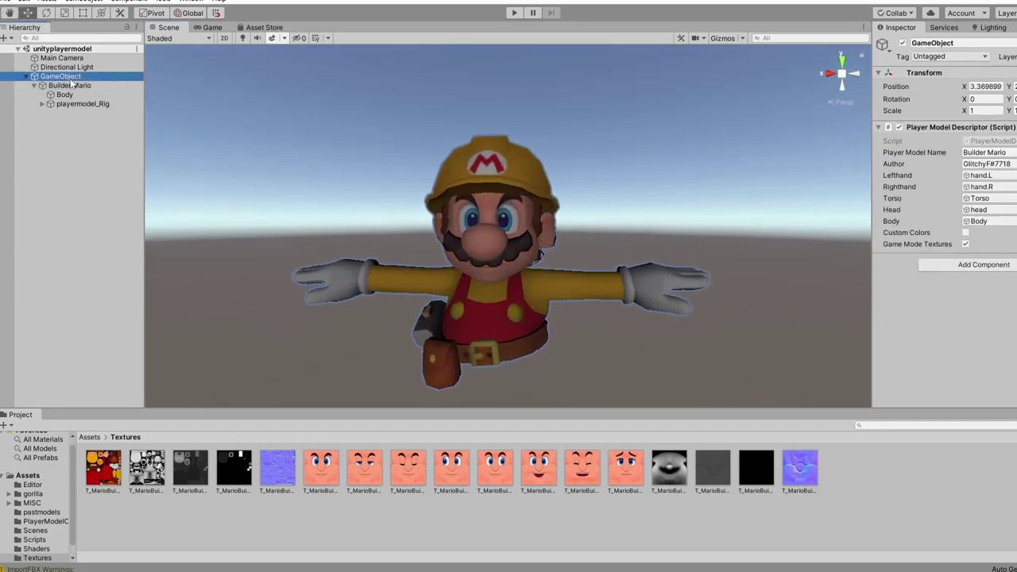
pyautogui.keyDown('shift'); pyautogui.click(81, 103); pyautogui.keyUp('shift')
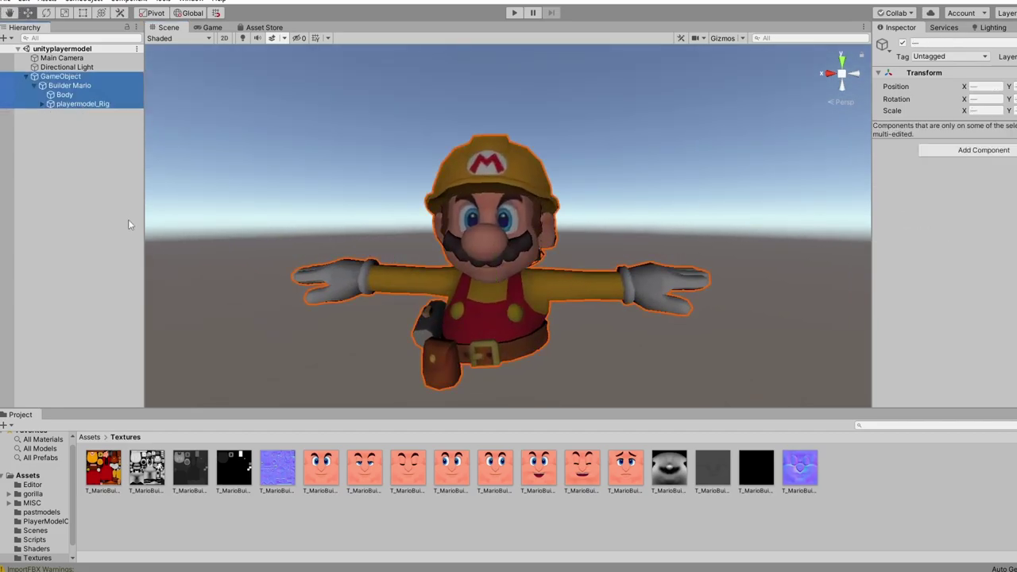
pyautogui.click(46, 1)
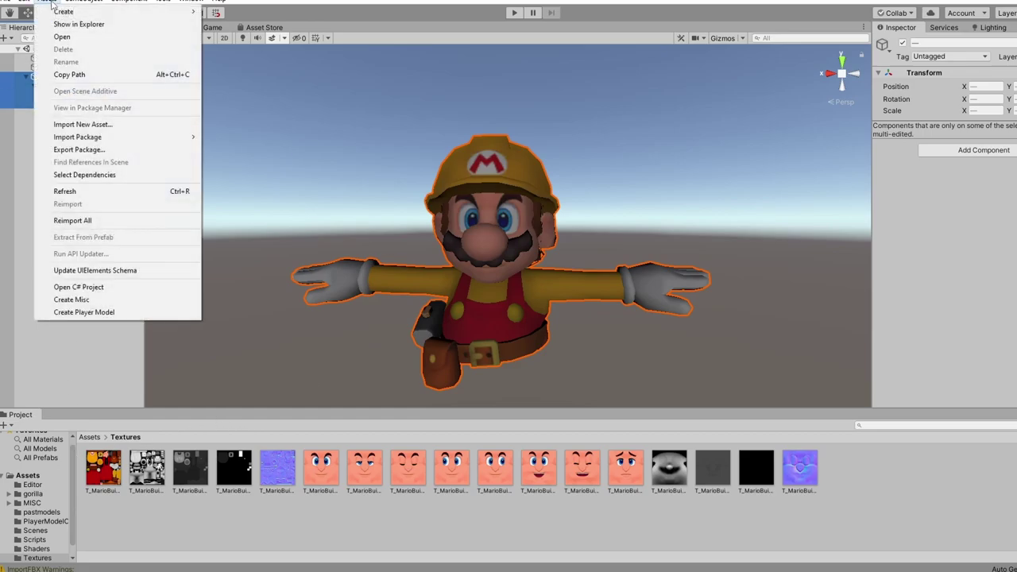
pyautogui.click(90, 312)
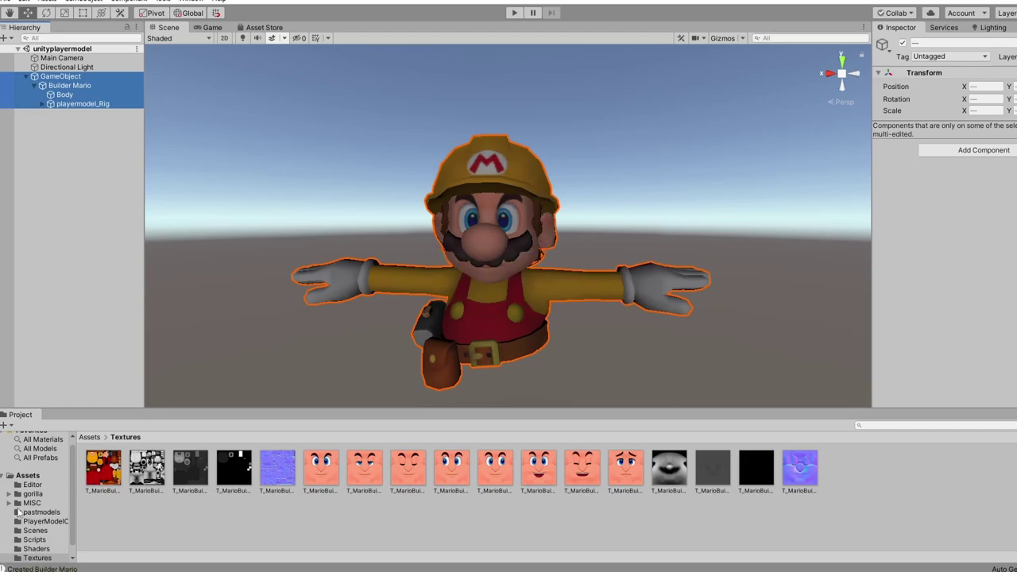
# - Find the exported Builder Mario.gtmodel in the PlayerModelOutput folder and open it
pyautogui.click(40, 521)
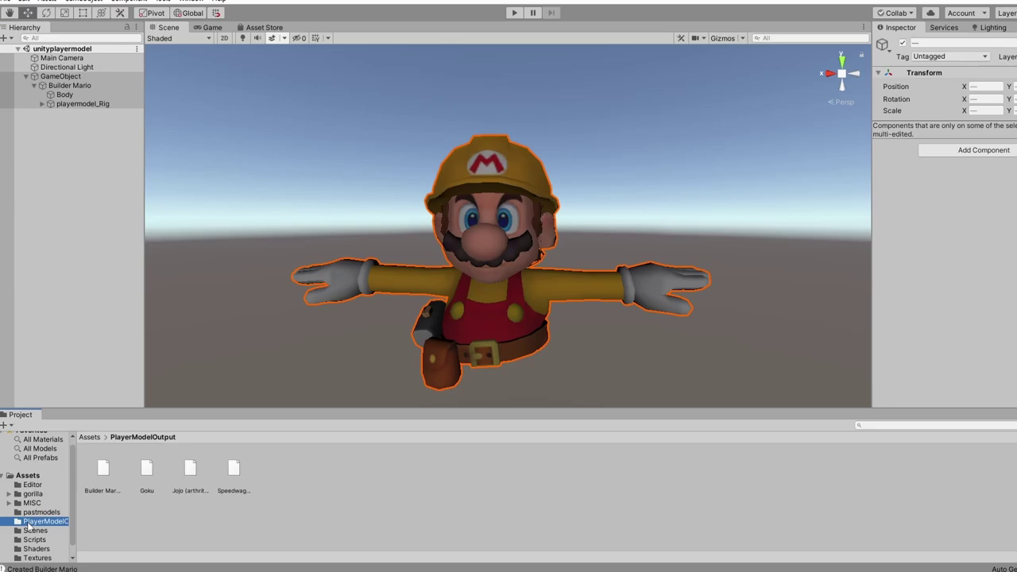
pyautogui.click(102, 470)
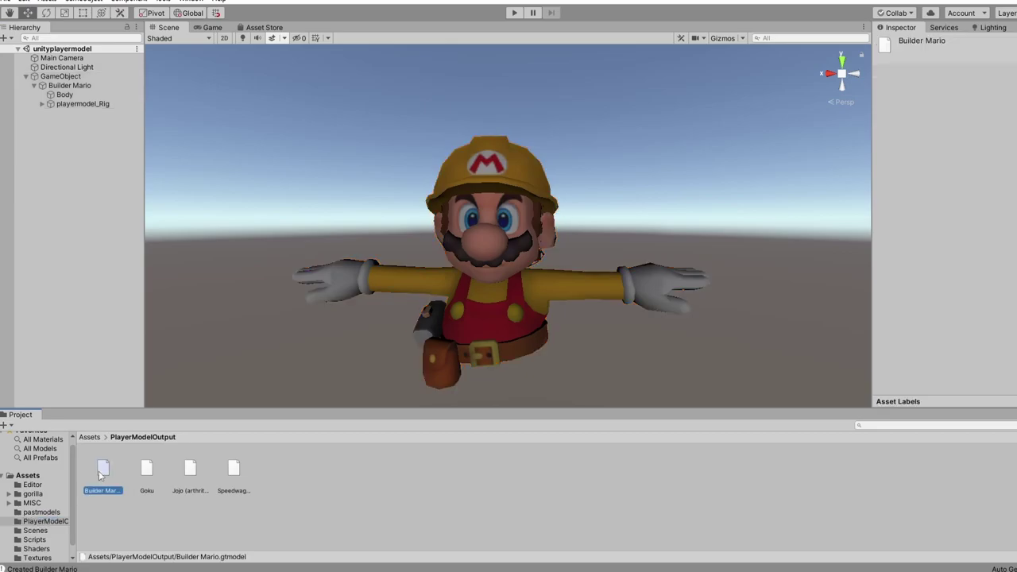
pyautogui.rightClick(102, 472)
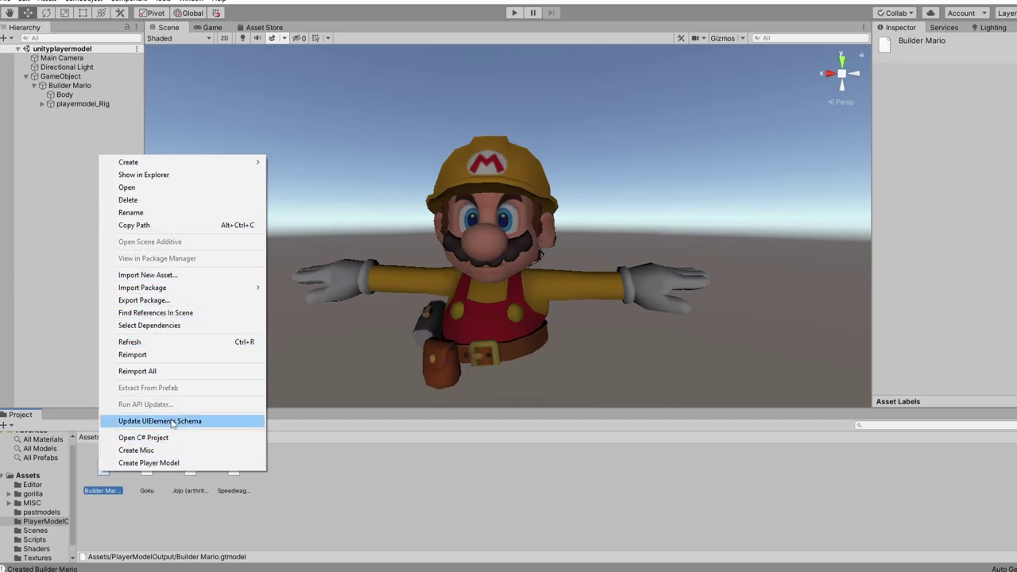
pyautogui.click(158, 186)
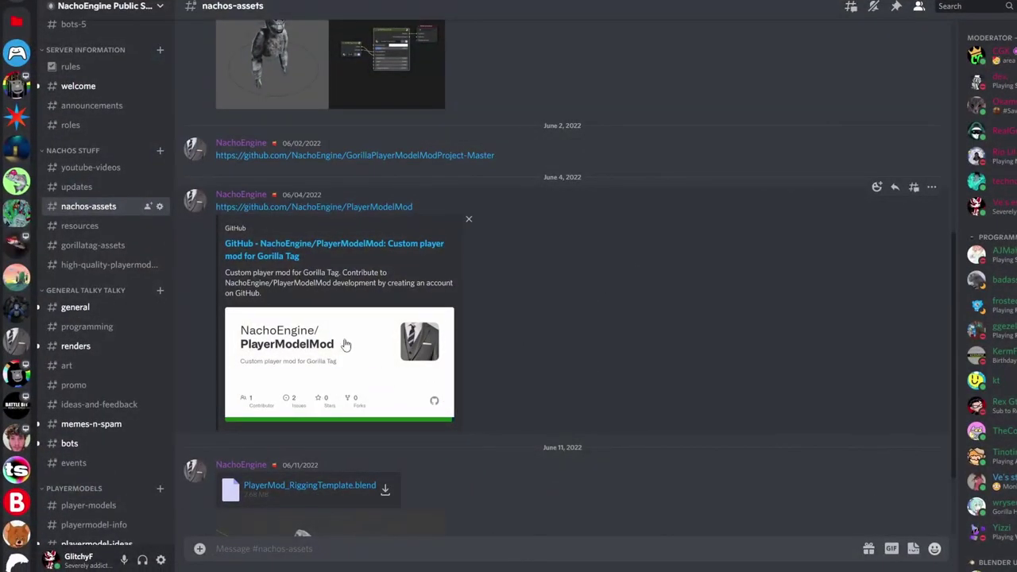
# - Open the player-models channel on the NachoEngine Discord server and look through the posted models, enlarging the Time Eater render images
pyautogui.scroll(-3, 103, 420)
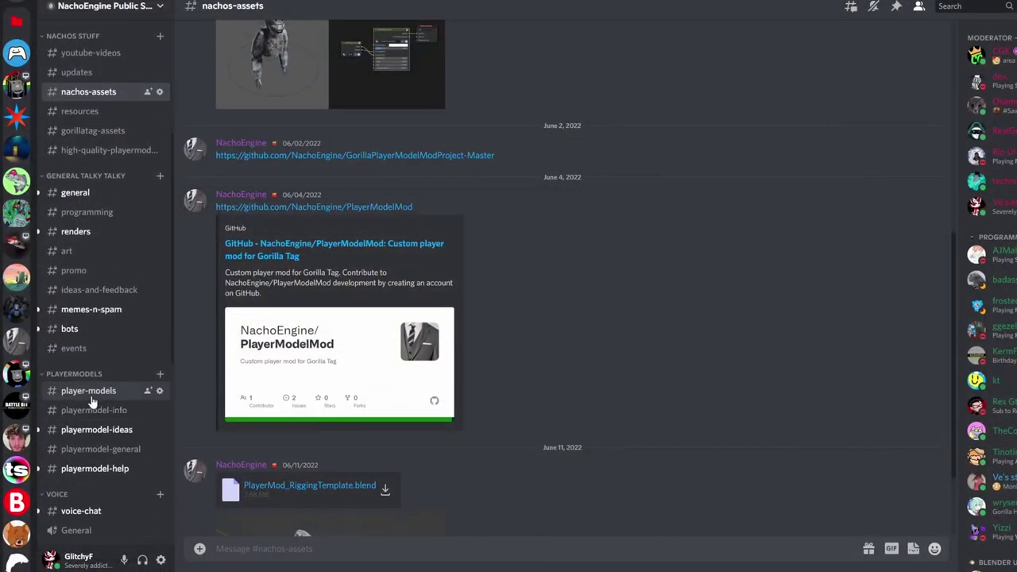
pyautogui.click(91, 401)
pyautogui.scroll(1, 403, 468)
pyautogui.scroll(-1, 262, 469)
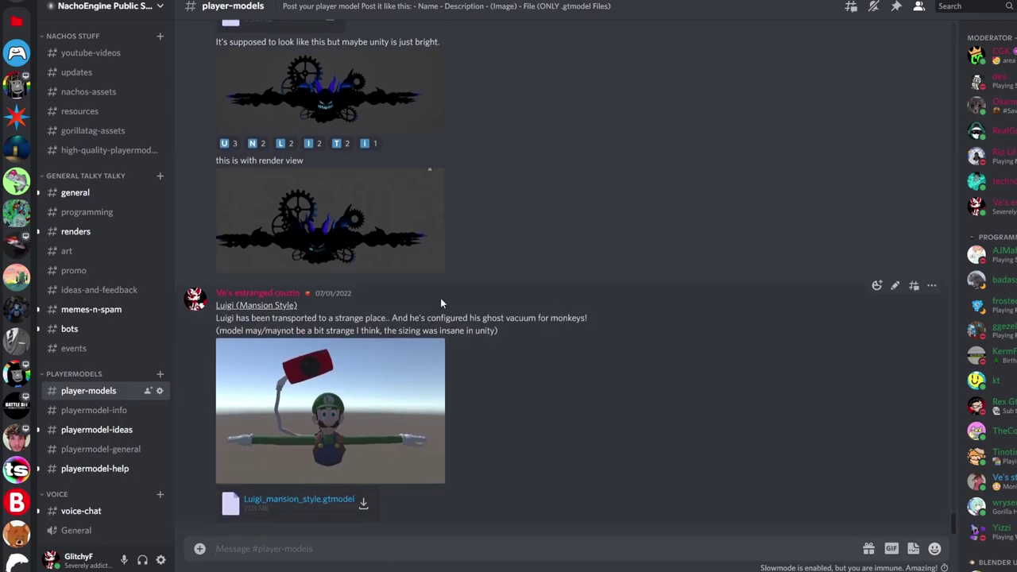
pyautogui.scroll(1, 440, 297)
pyautogui.click(385, 281)
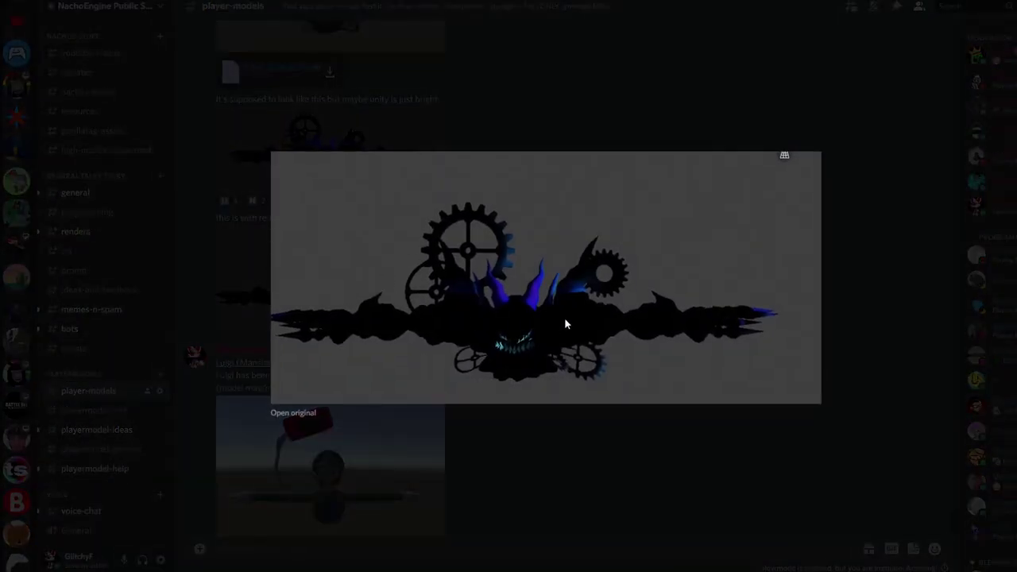
pyautogui.click(536, 531)
pyautogui.scroll(5, 482, 267)
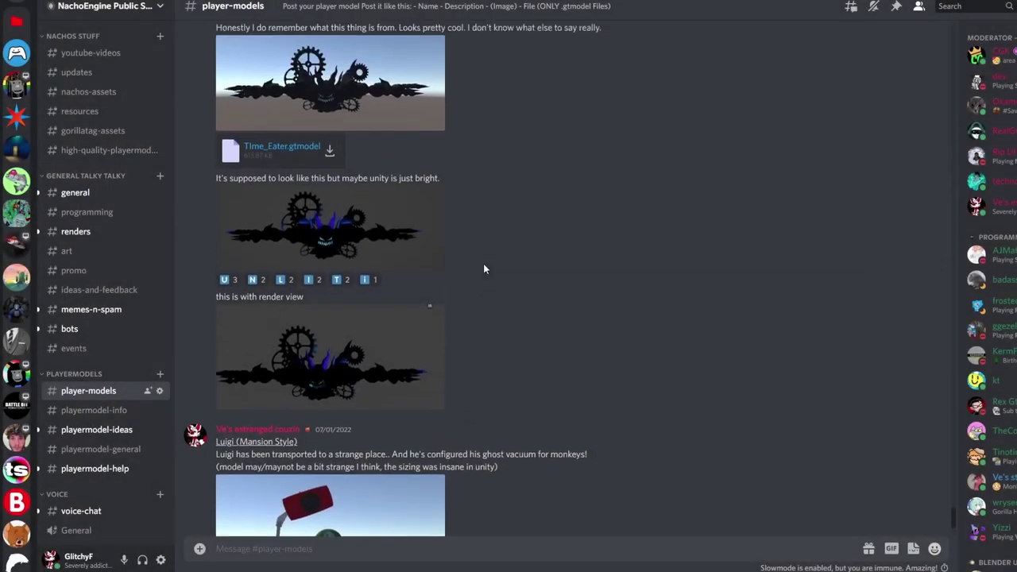
pyautogui.click(411, 319)
pyautogui.click(566, 379)
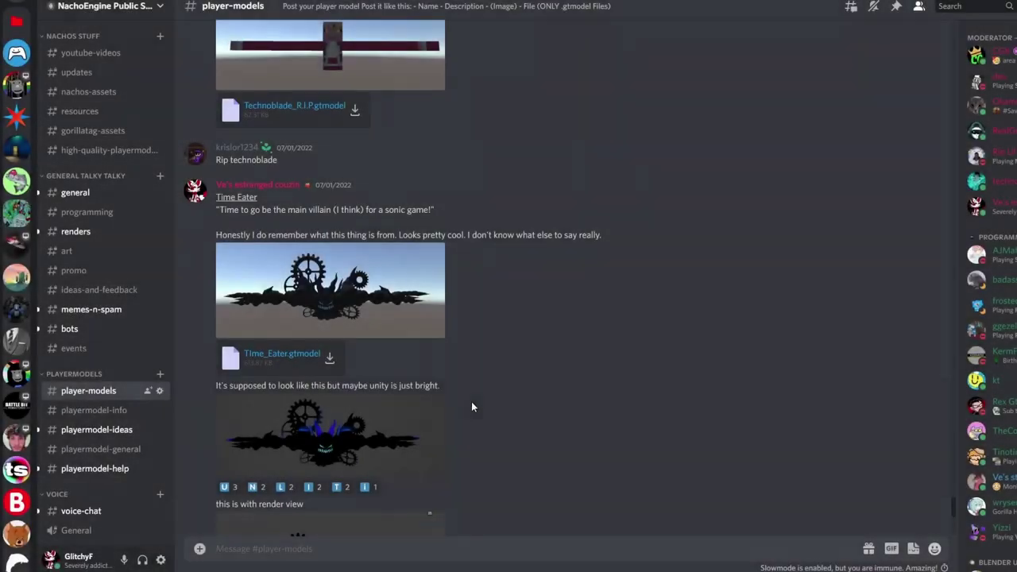
# - Enlarge the Time Eater render-view image and look at the remaining posts down to Luigi (Mansion Style)
pyautogui.scroll(-3, 398, 421)
pyautogui.click(376, 429)
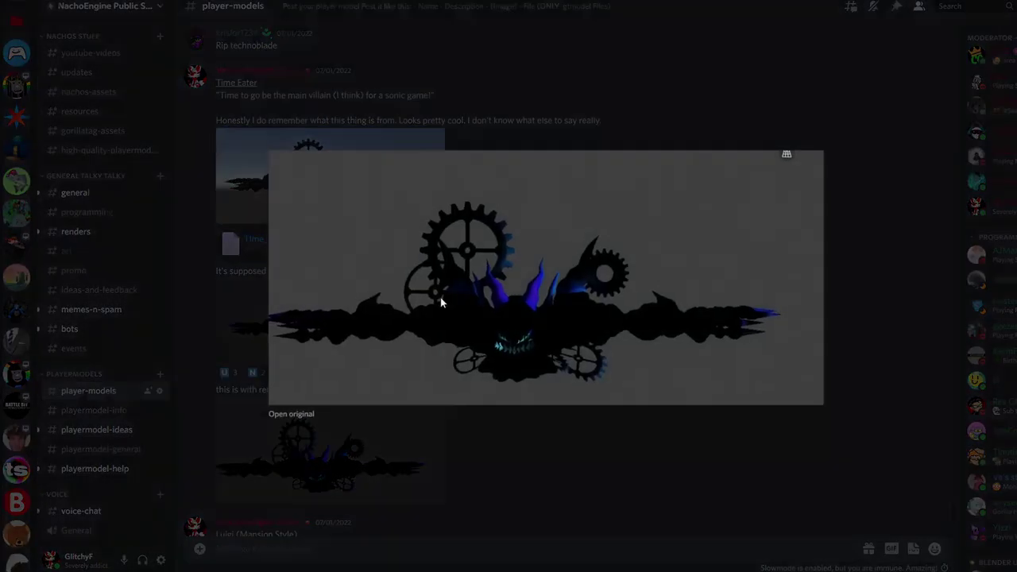
pyautogui.click(523, 467)
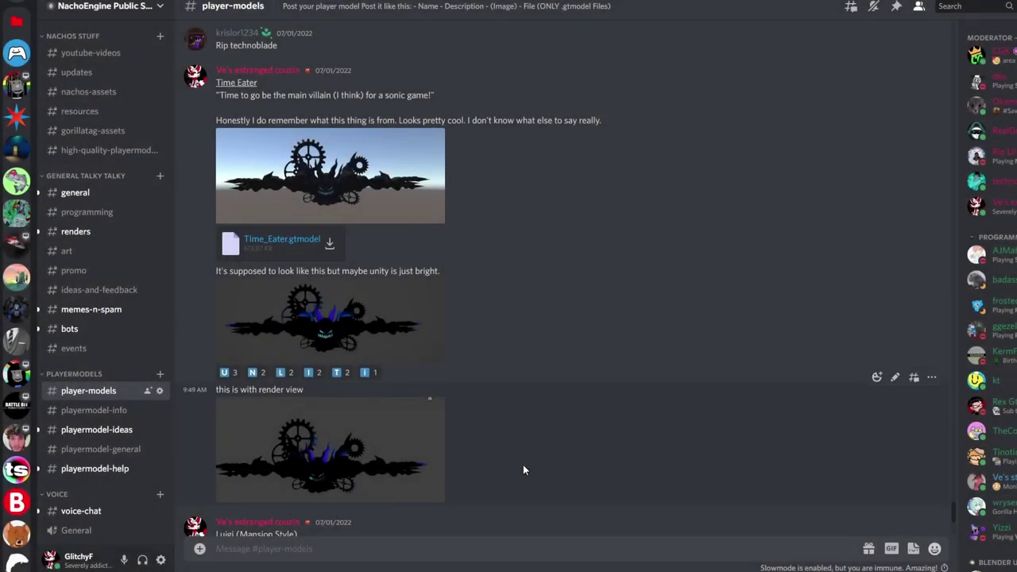
pyautogui.scroll(-2, 520, 474)
pyautogui.scroll(-2, 500, 472)
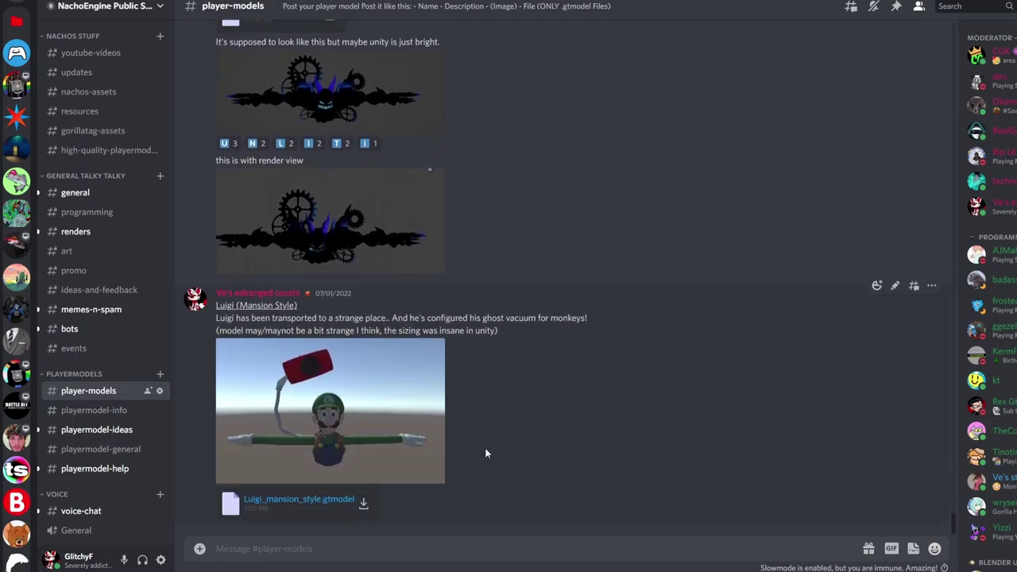
# - Post the Builder Mario screenshot and Builder Mario.gtmodel from the PlayerModelOutput folder in player-models with the text "__Builder ma"
pyautogui.moveTo(404, 571)
pyautogui.hotkey('ctrl', 'v')
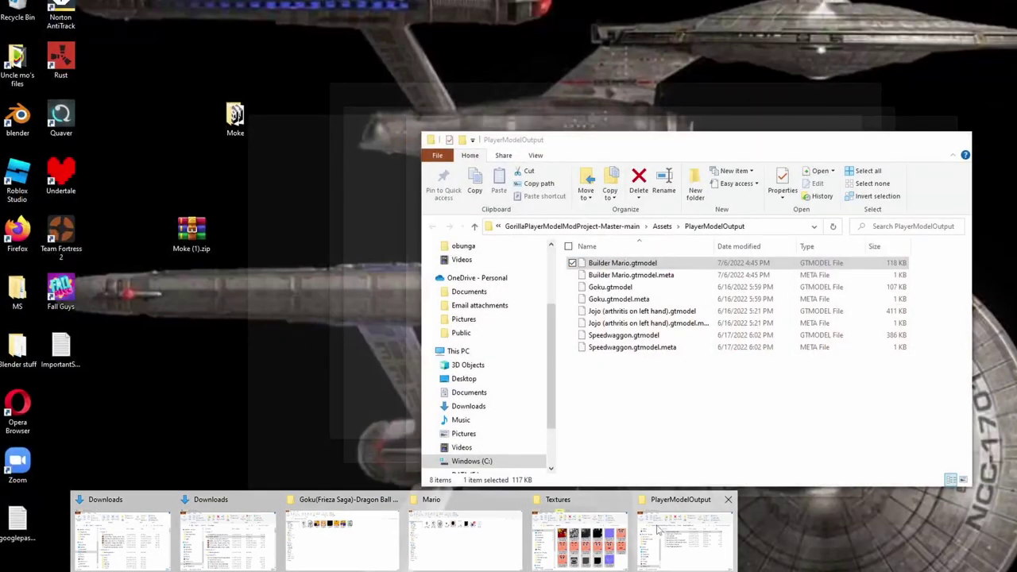
pyautogui.click(658, 530)
pyautogui.moveTo(628, 267); pyautogui.dragTo(308, 285)
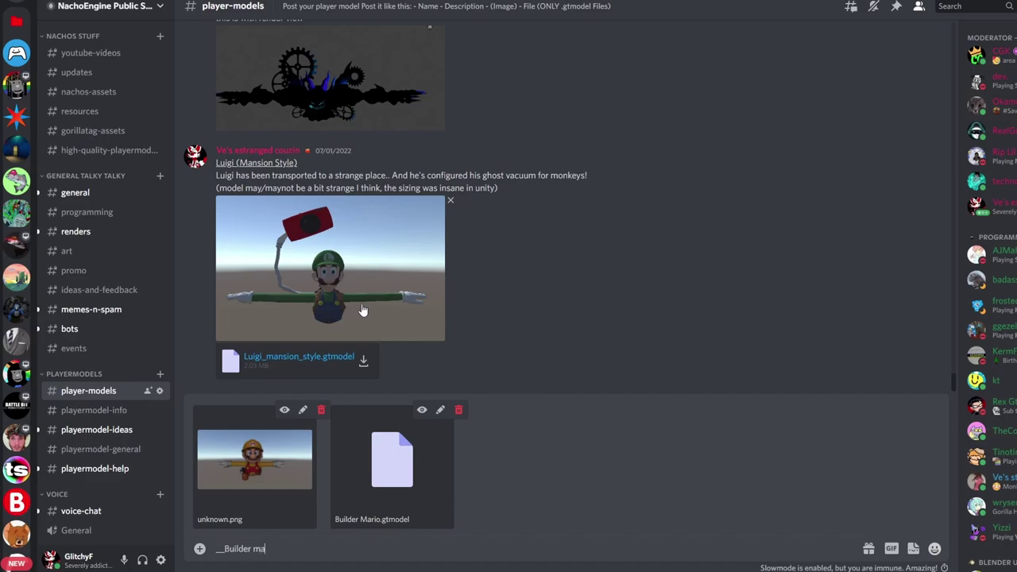
pyautogui.press('Return')
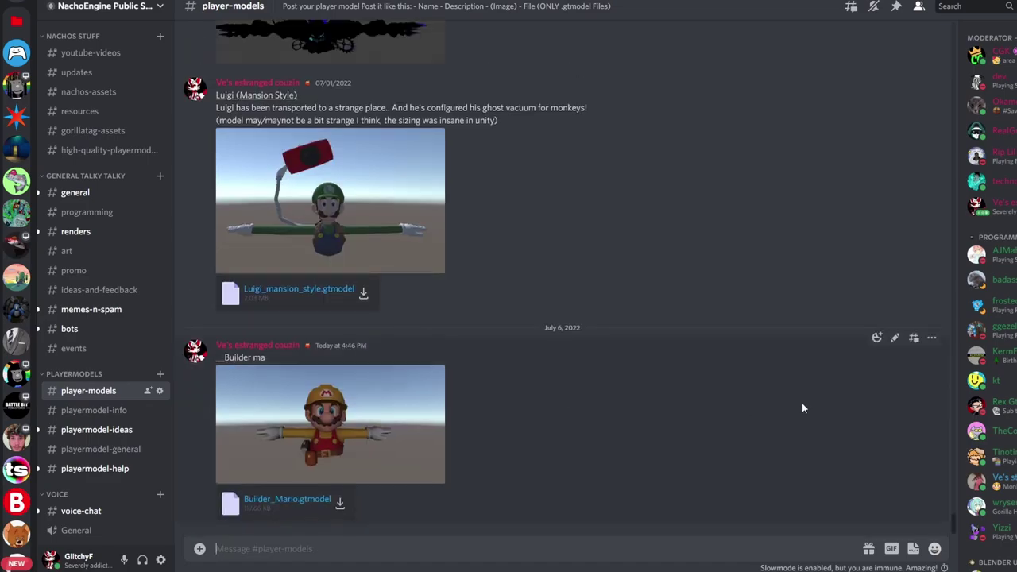
# - Edit the posted message to the underlined title "Builder mario" with the quoted line "Mama mia" below it
pyautogui.click(895, 338)
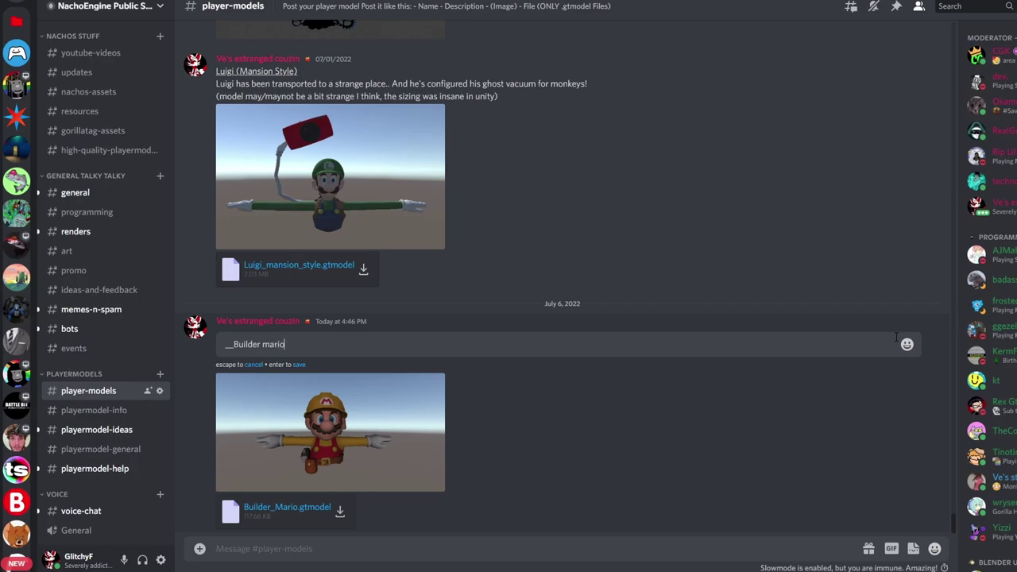
pyautogui.hotkey('shift', 'Return')
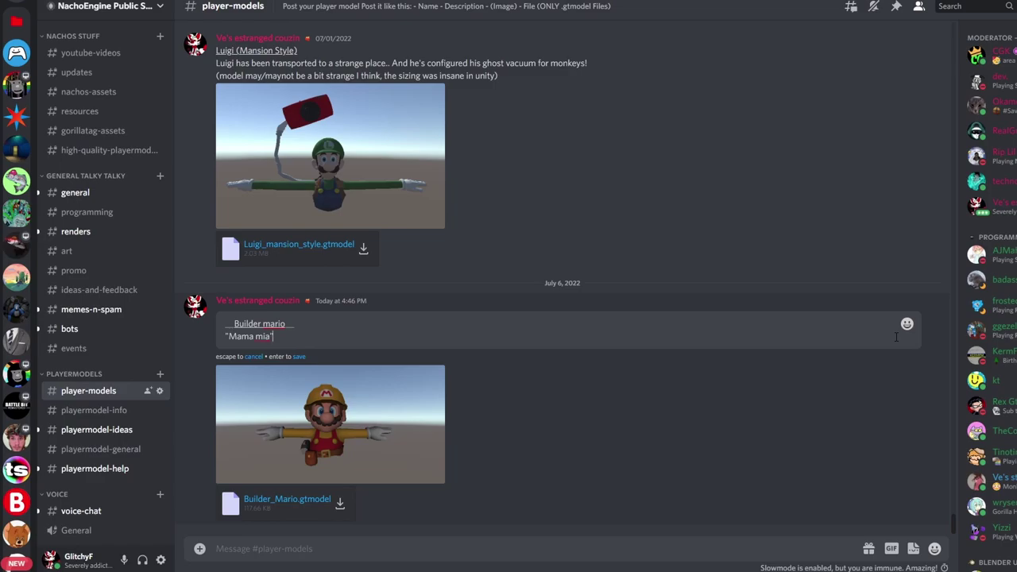
pyautogui.press('Return')
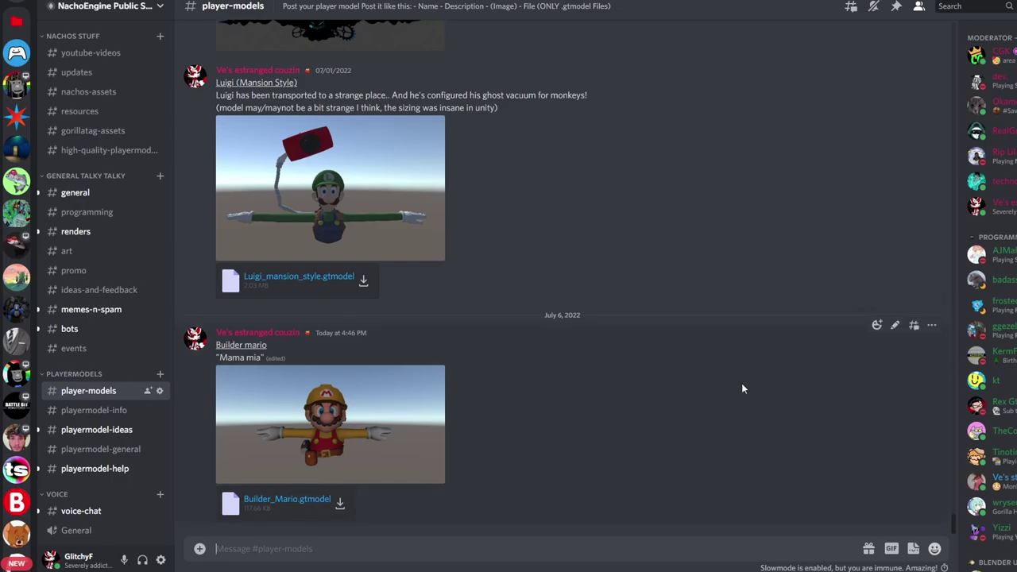
# - Review the published Builder Mario post and its enlarged image, and look over the server's channel list
pyautogui.click(334, 447)
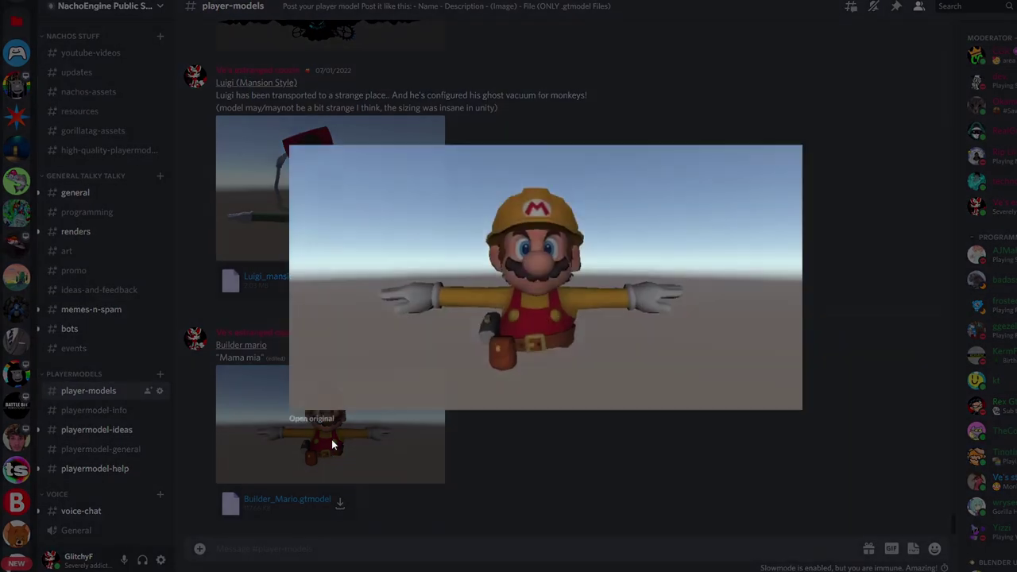
pyautogui.click(333, 447)
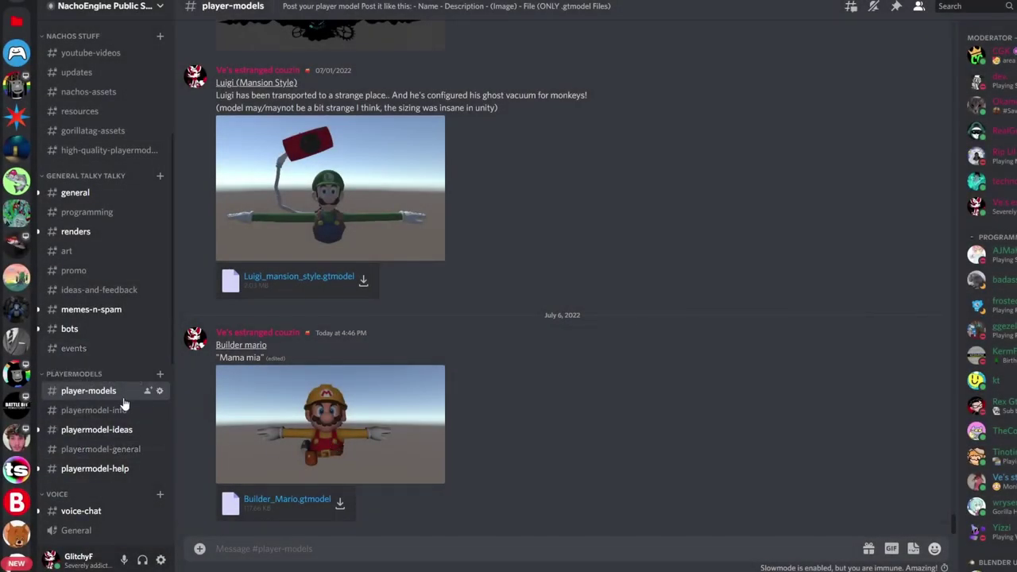
pyautogui.scroll(-3, 124, 398)
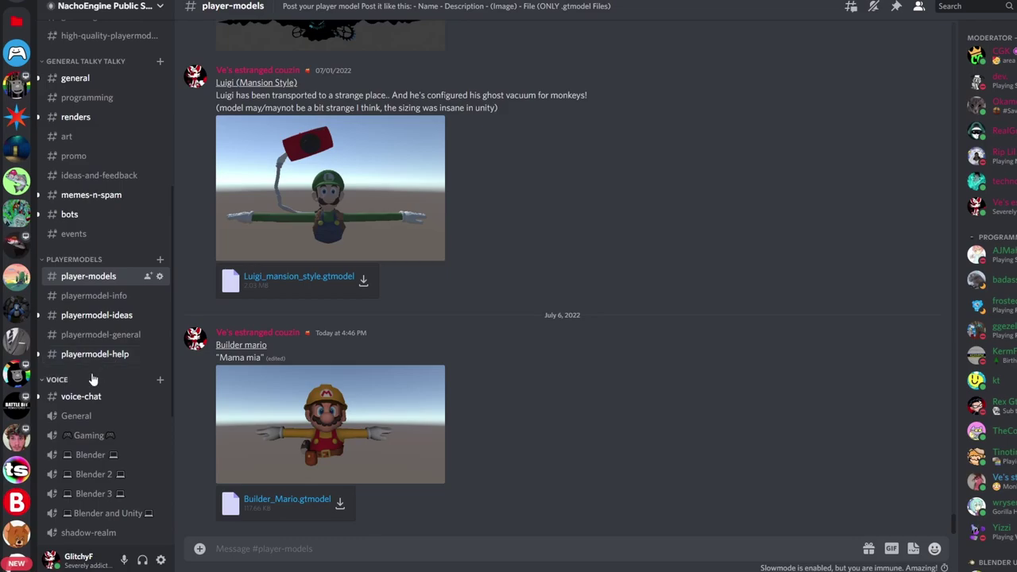
pyautogui.scroll(1, 433, 464)
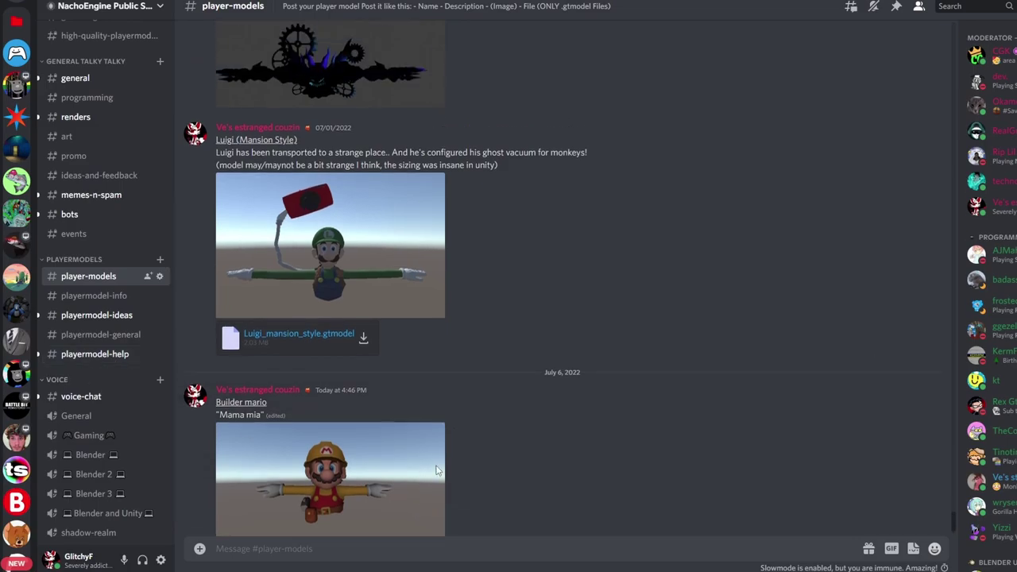
pyautogui.scroll(-1, 436, 471)
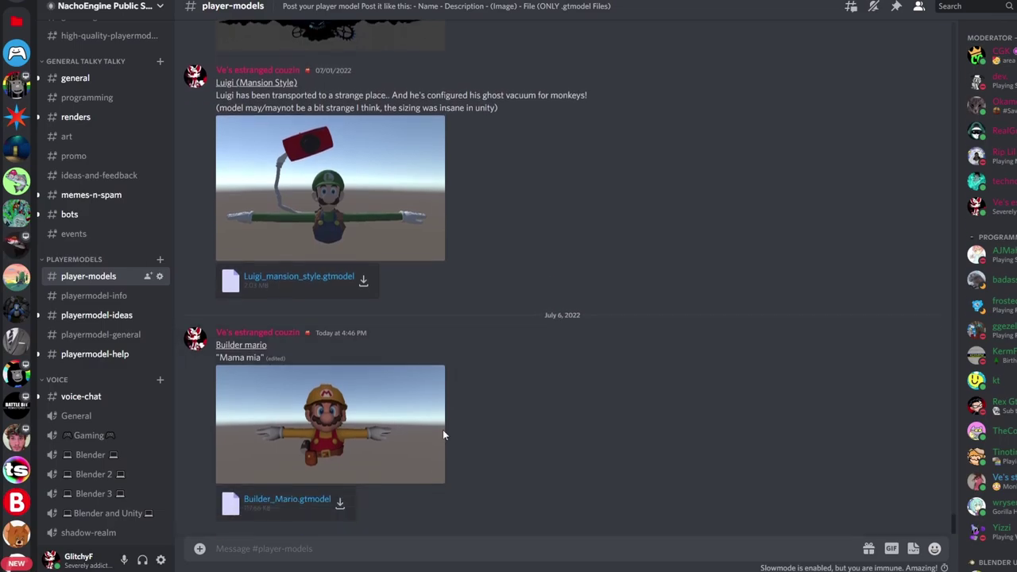
pyautogui.click(268, 431)
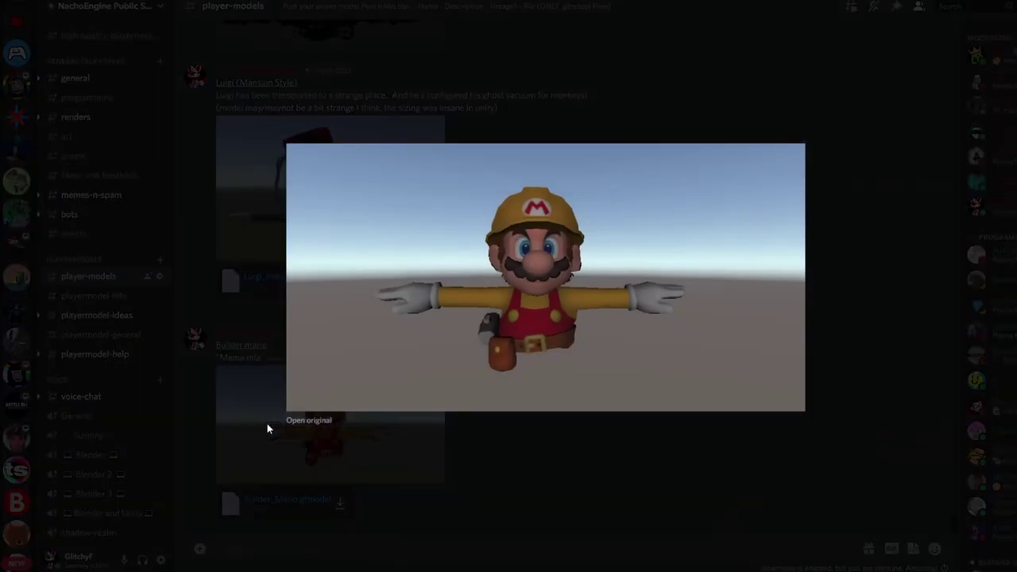
pyautogui.click(198, 350)
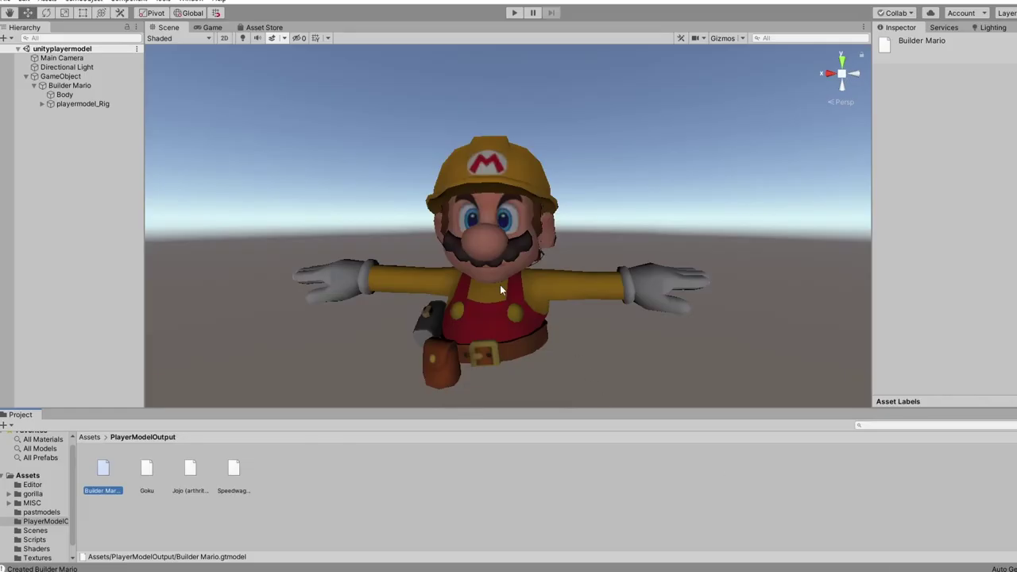
# - Switch to Unity and examine the Builder Mario model from the front, near and far
pyautogui.scroll(5, 499, 283)
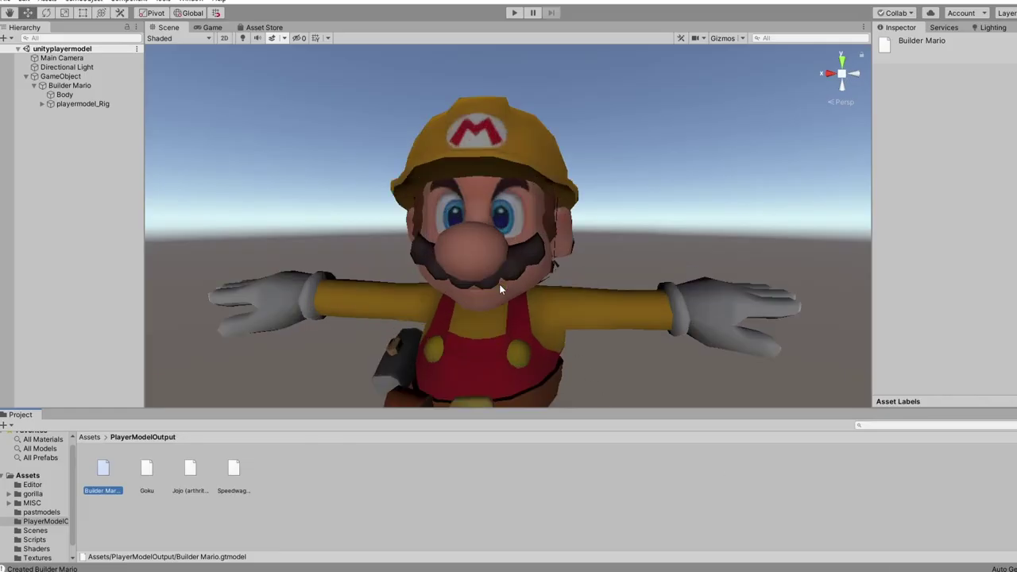
pyautogui.scroll(-8, 426, 243)
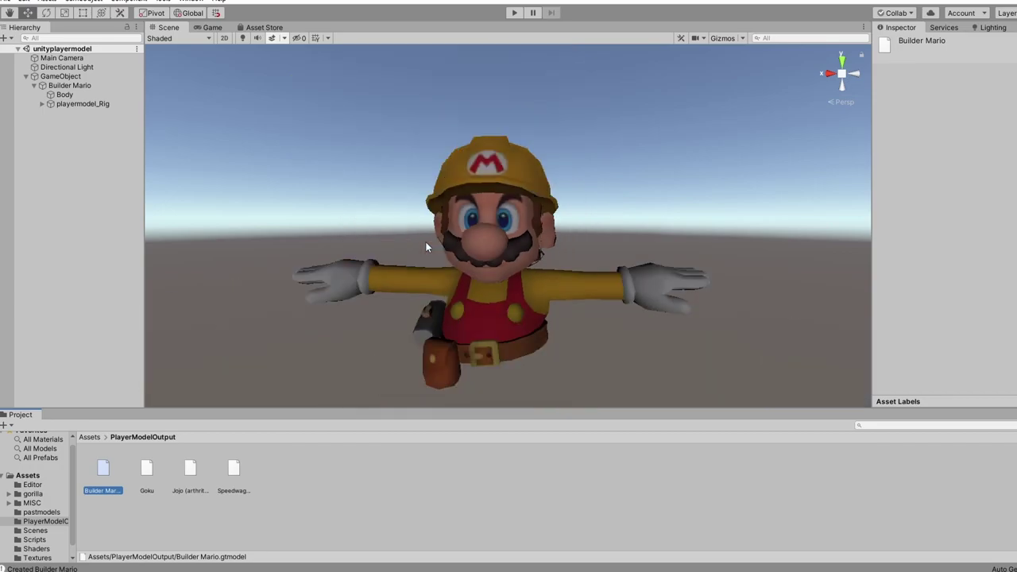
pyautogui.scroll(3, 429, 237)
pyautogui.moveTo(429, 236); pyautogui.dragTo(439, 231, button='right')
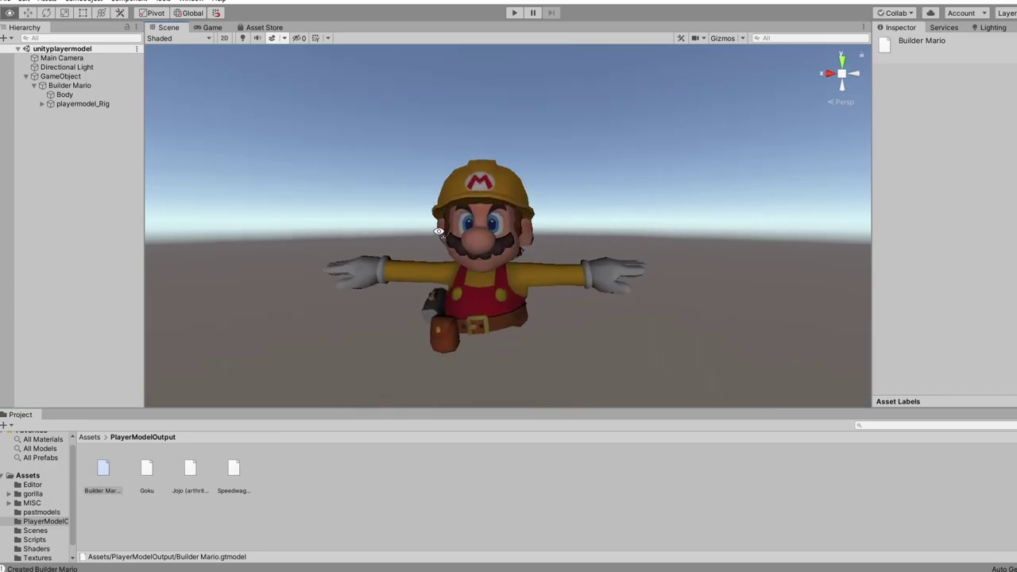
pyautogui.keyDown('alt'); pyautogui.moveTo(439, 231); pyautogui.dragTo(454, 235); pyautogui.keyUp('alt')
pyautogui.keyDown('alt'); pyautogui.scroll(12, 444, 239); pyautogui.keyUp('alt')
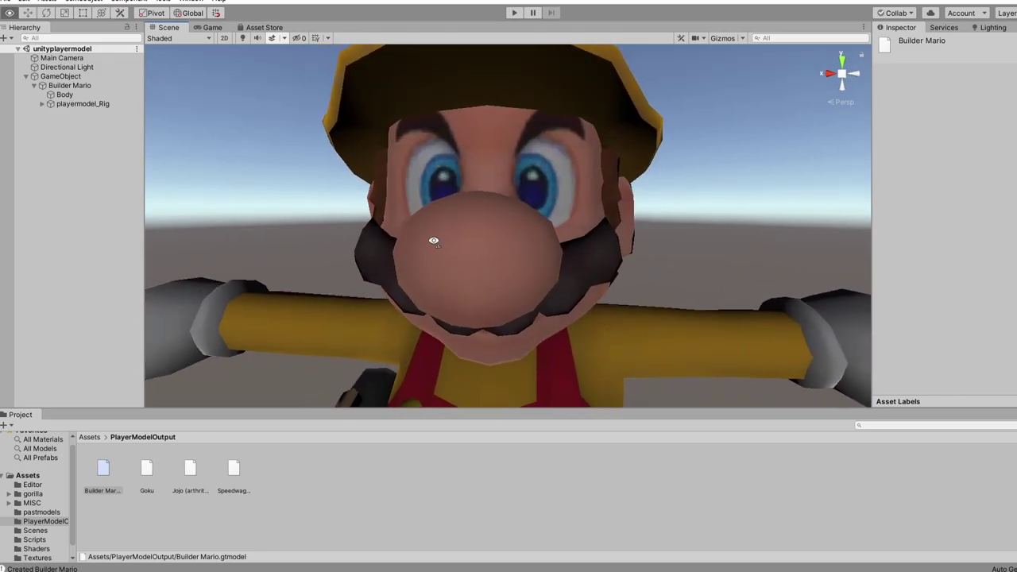
pyautogui.press('f')
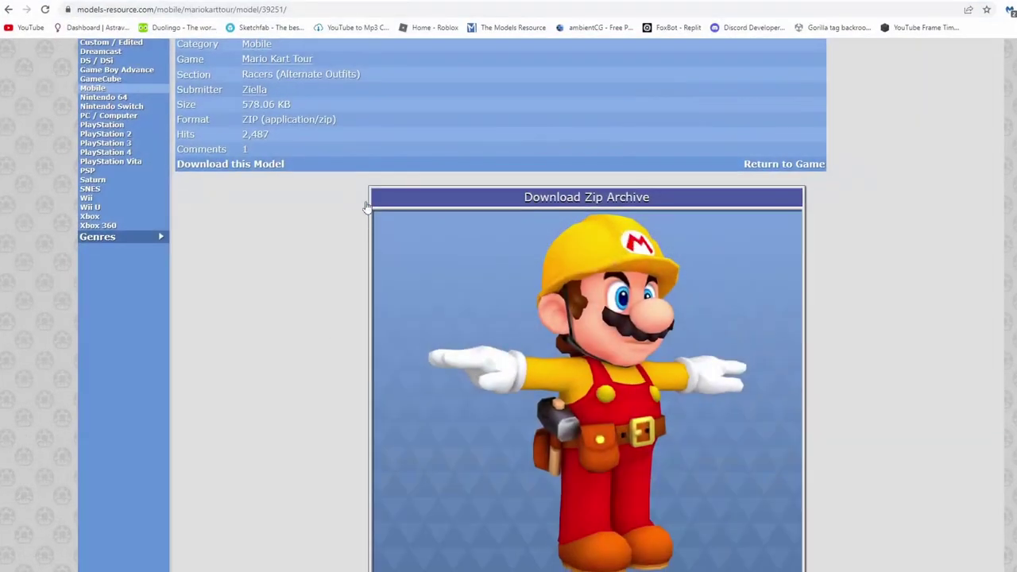
# - Switch to The Models Resource in the browser, search for "goku" and look through the model results
pyautogui.scroll(3, 366, 207)
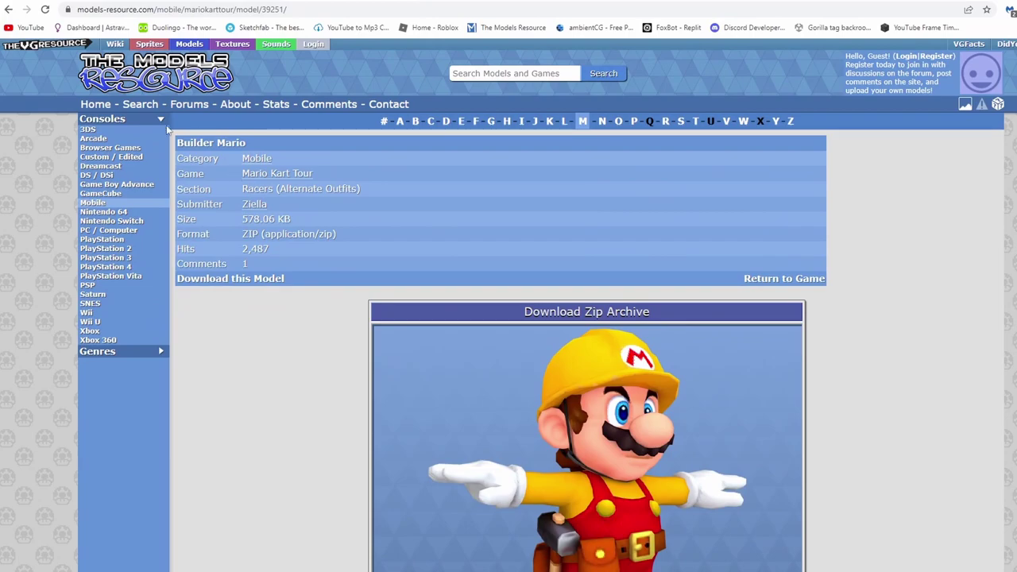
pyautogui.click(471, 74)
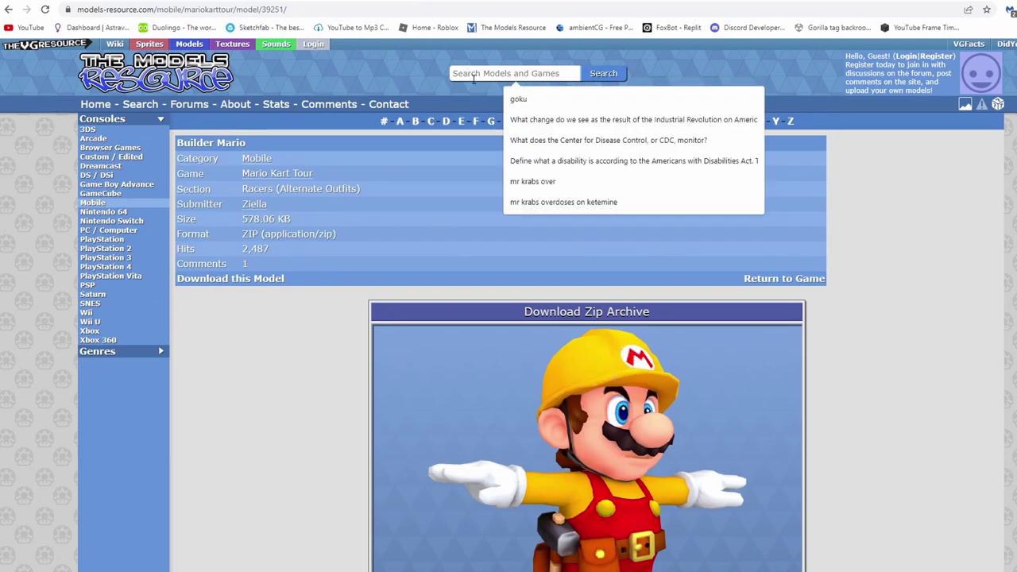
pyautogui.write('goku')
pyautogui.press('Return')
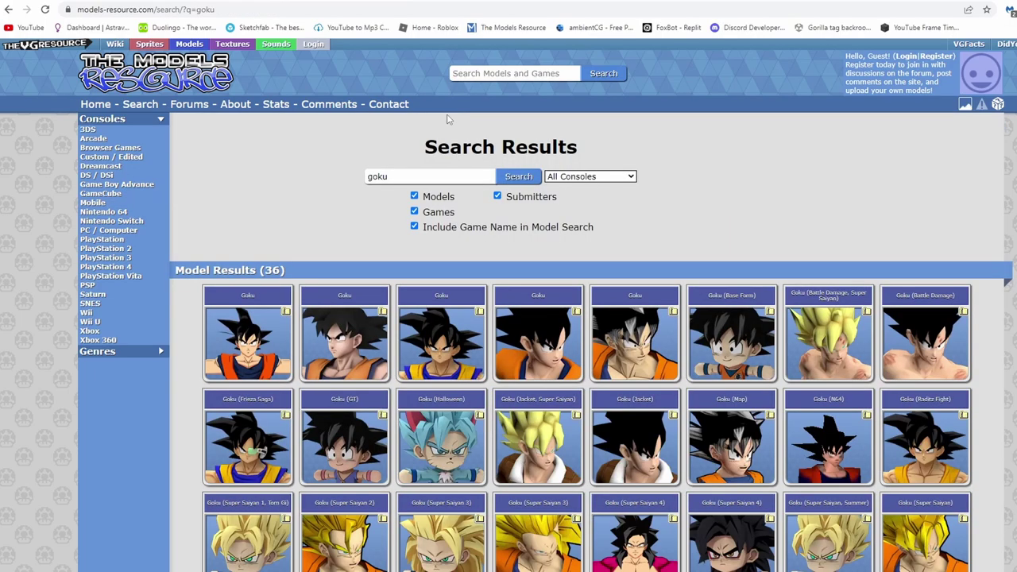
pyautogui.scroll(-3, 447, 125)
pyautogui.scroll(-2, 444, 124)
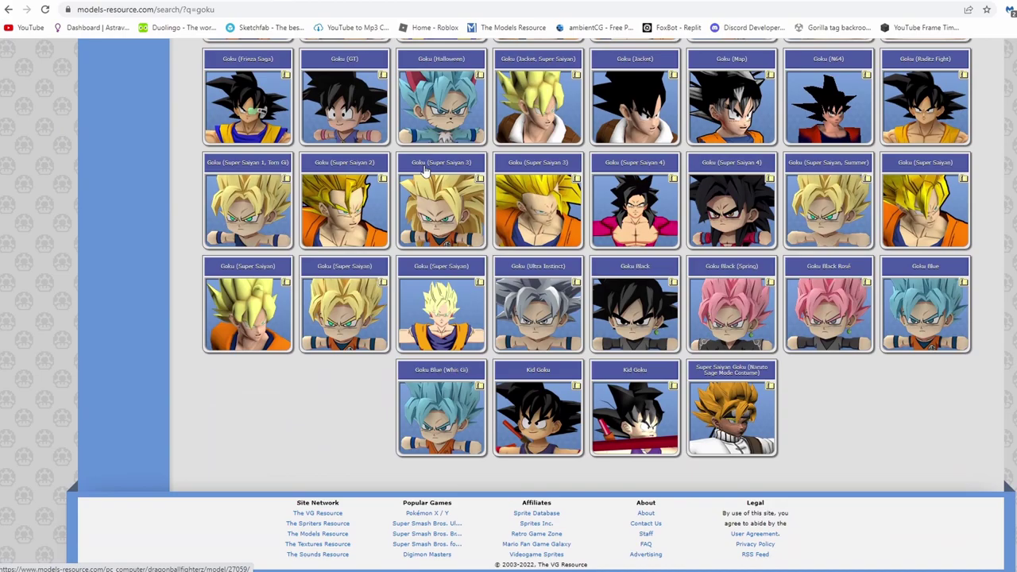